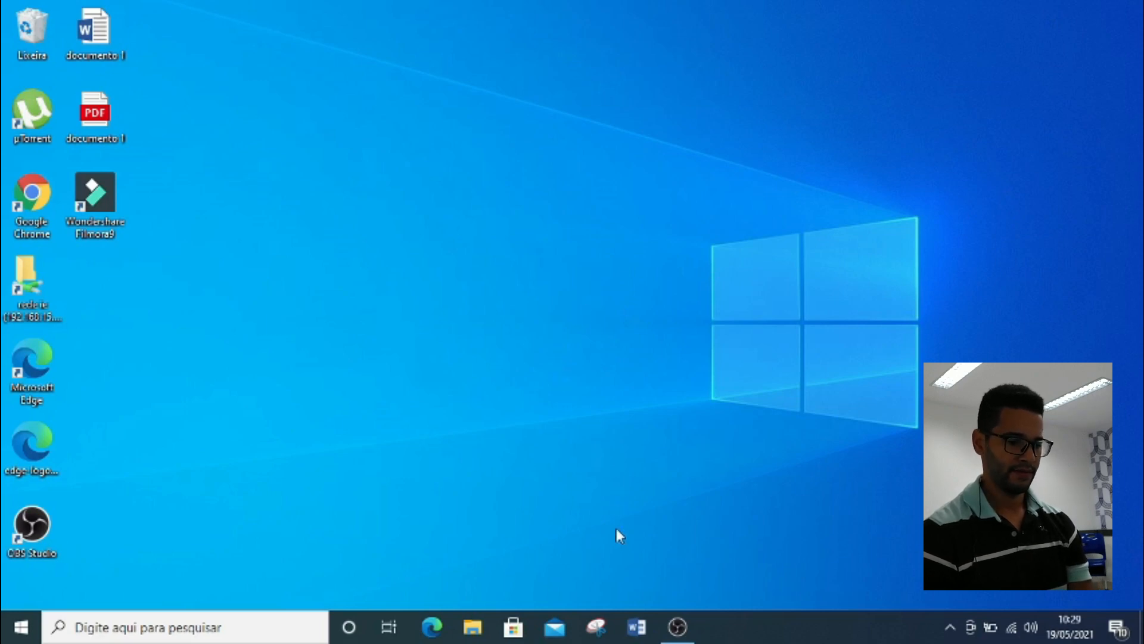
# Open Word and create a new blank document
pyautogui.click(639, 629)
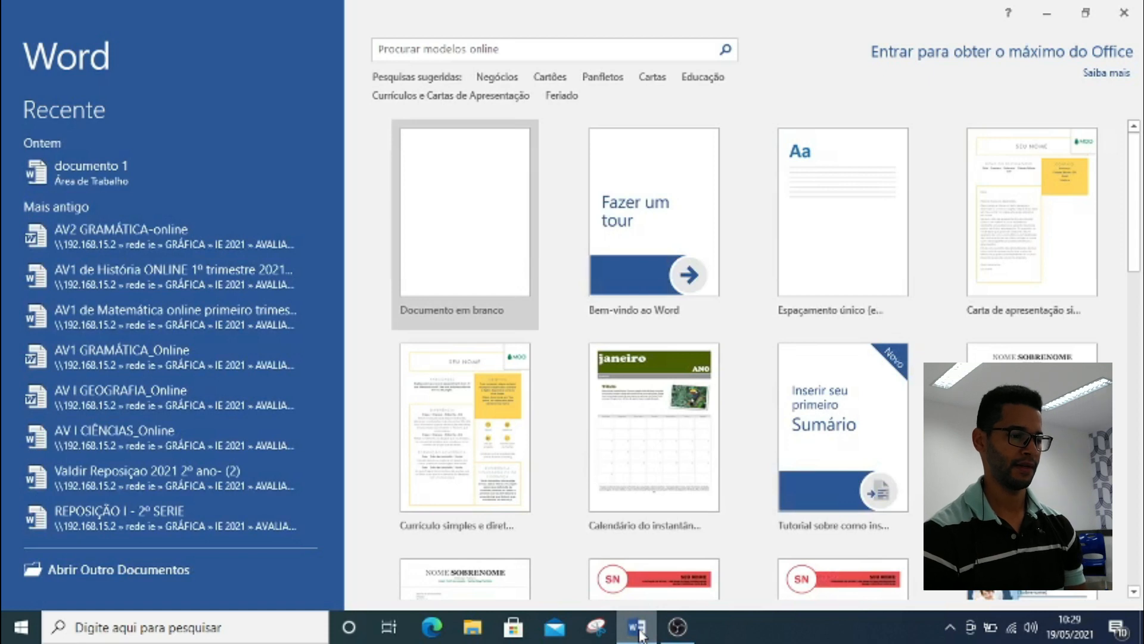
pyautogui.click(474, 252)
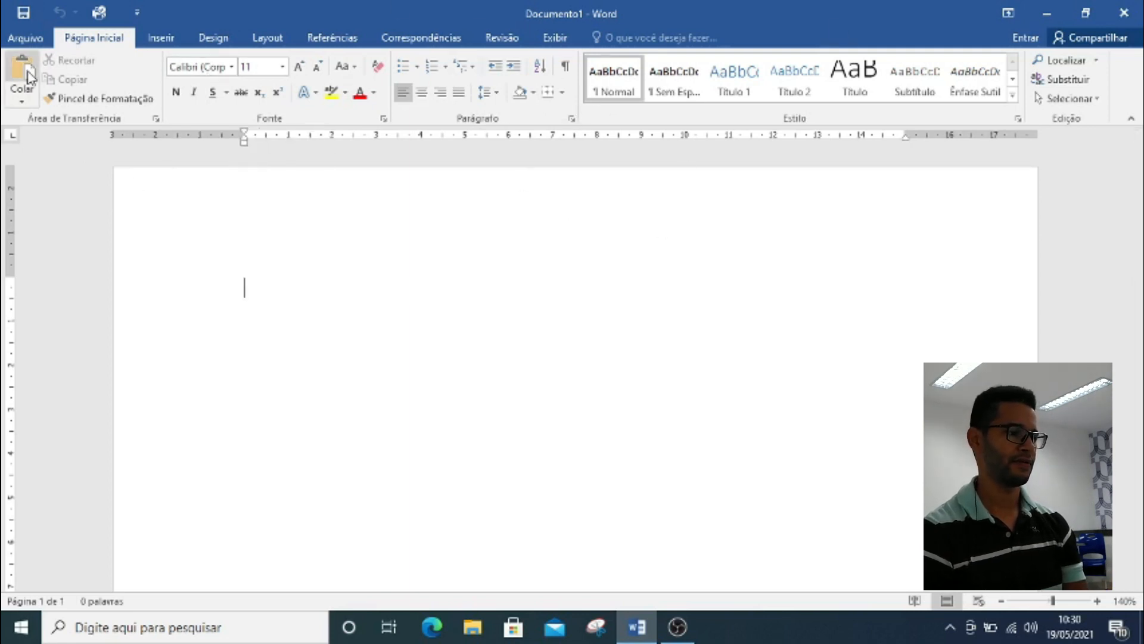
pyautogui.click(34, 38)
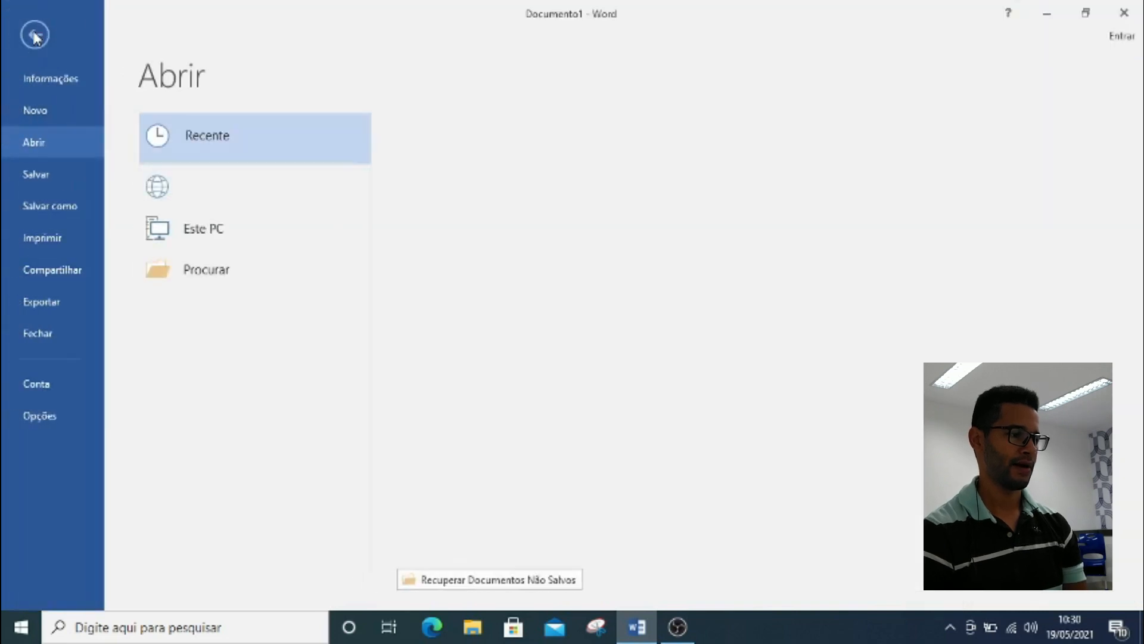
pyautogui.click(34, 35)
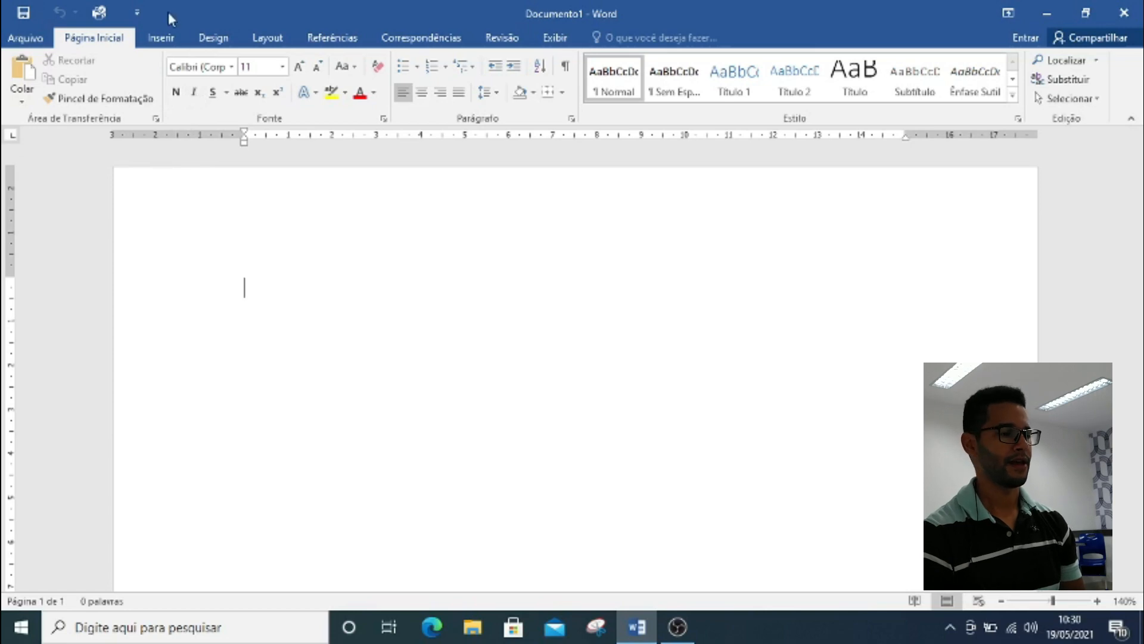
# Insert the built-in "Animação" cover page into the blank document
pyautogui.click(167, 39)
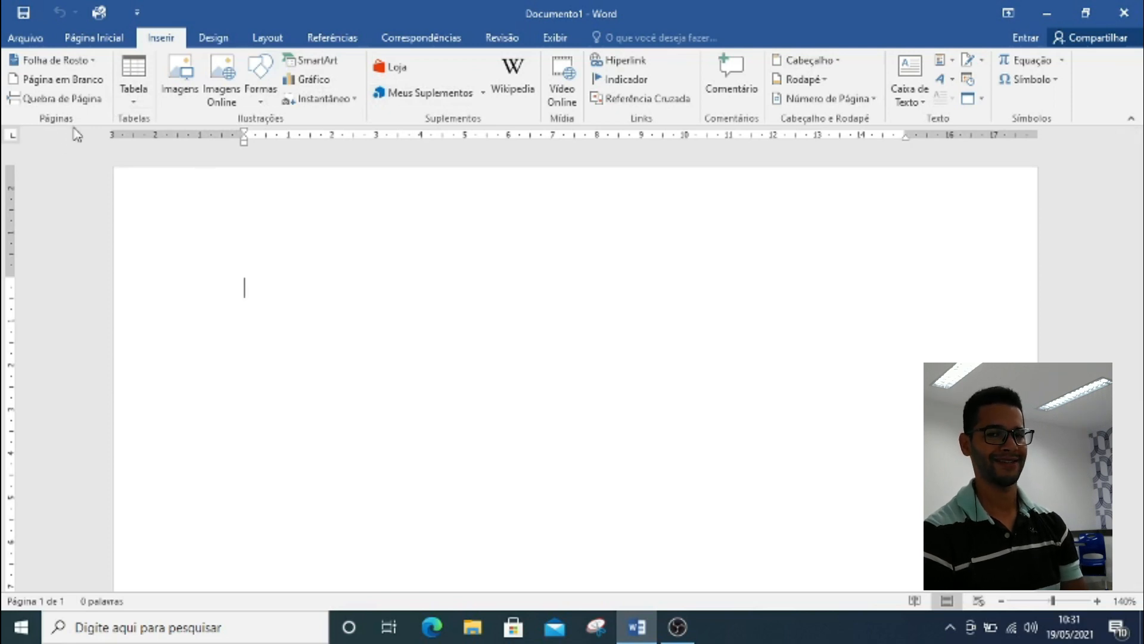
pyautogui.click(77, 64)
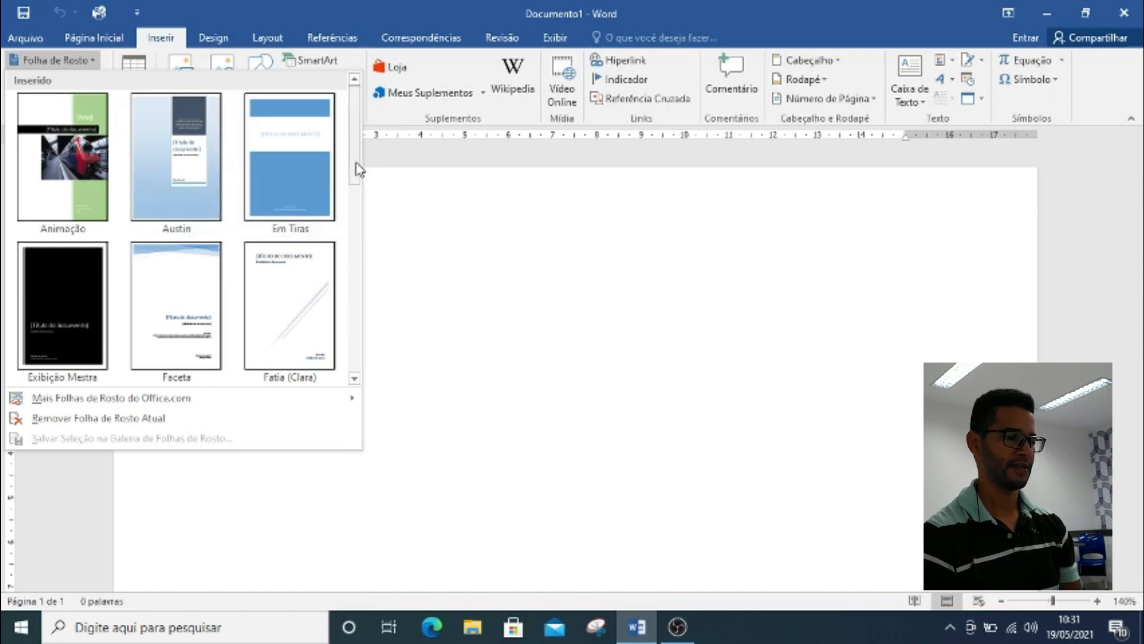
pyautogui.moveTo(355, 166); pyautogui.dragTo(364, 107)
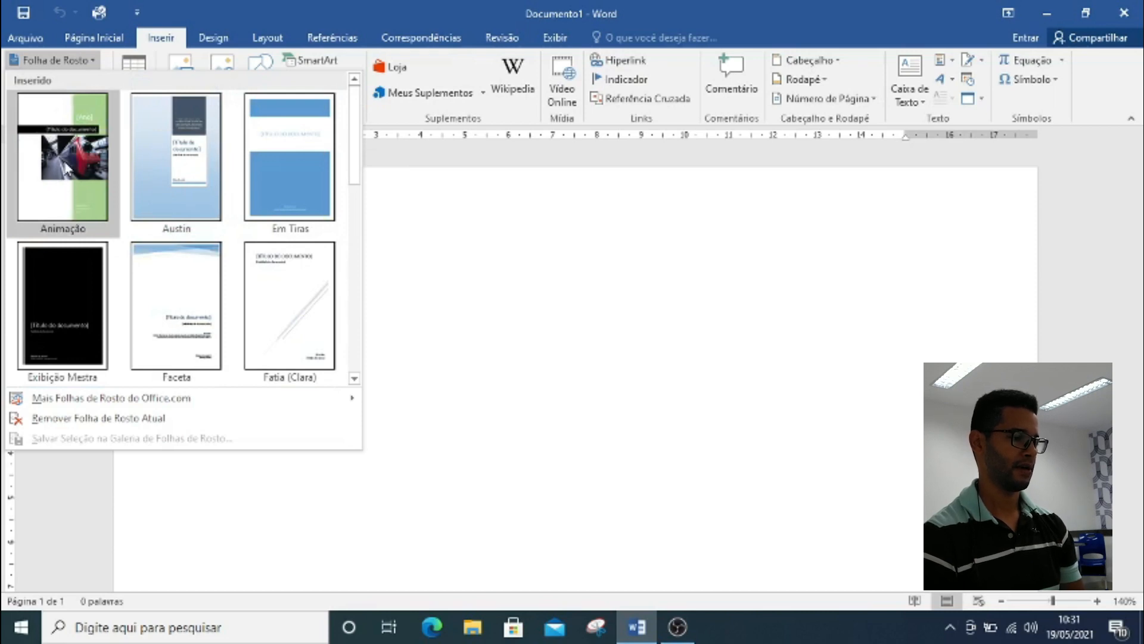
pyautogui.click(69, 197)
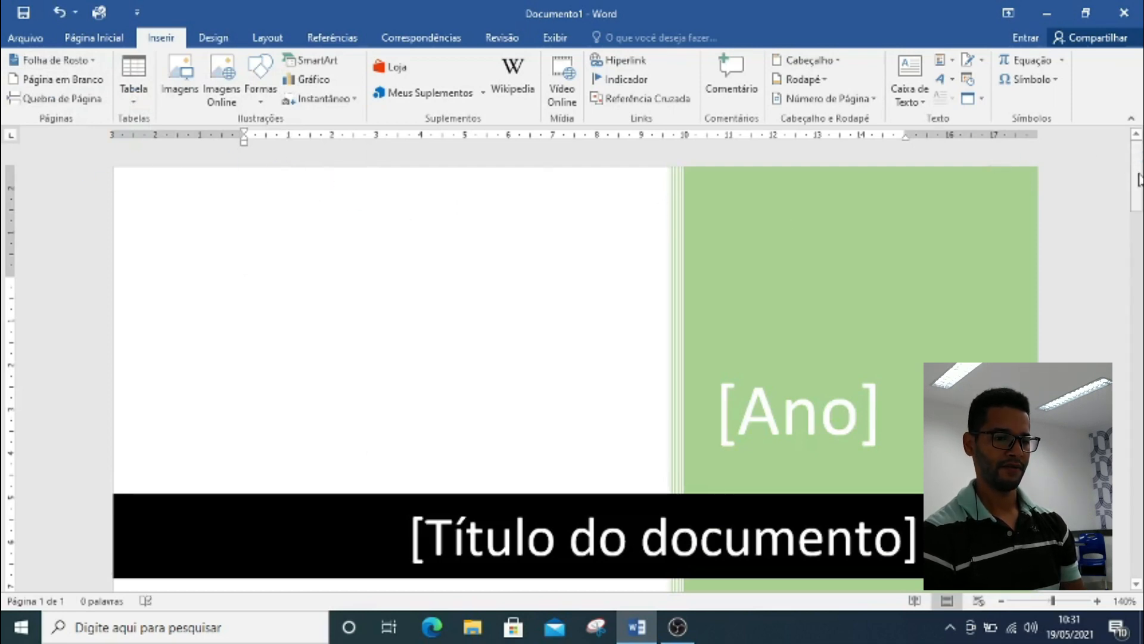
# Set the year placeholder on the cover page to 2021
pyautogui.moveTo(1140, 176); pyautogui.dragTo(1136, 230)
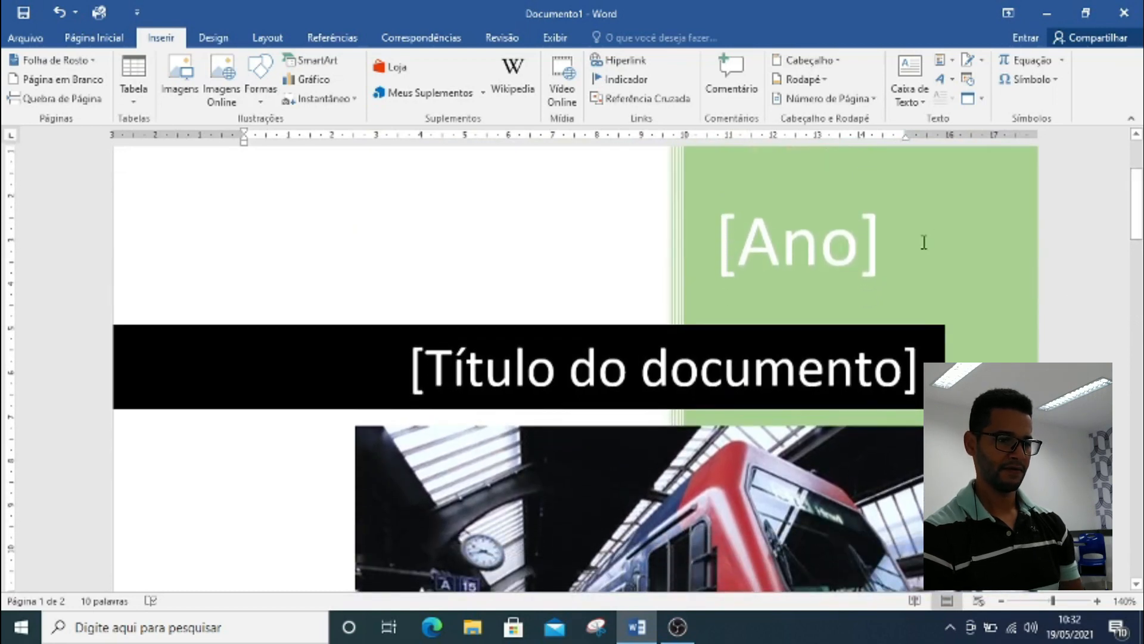
pyautogui.click(866, 252)
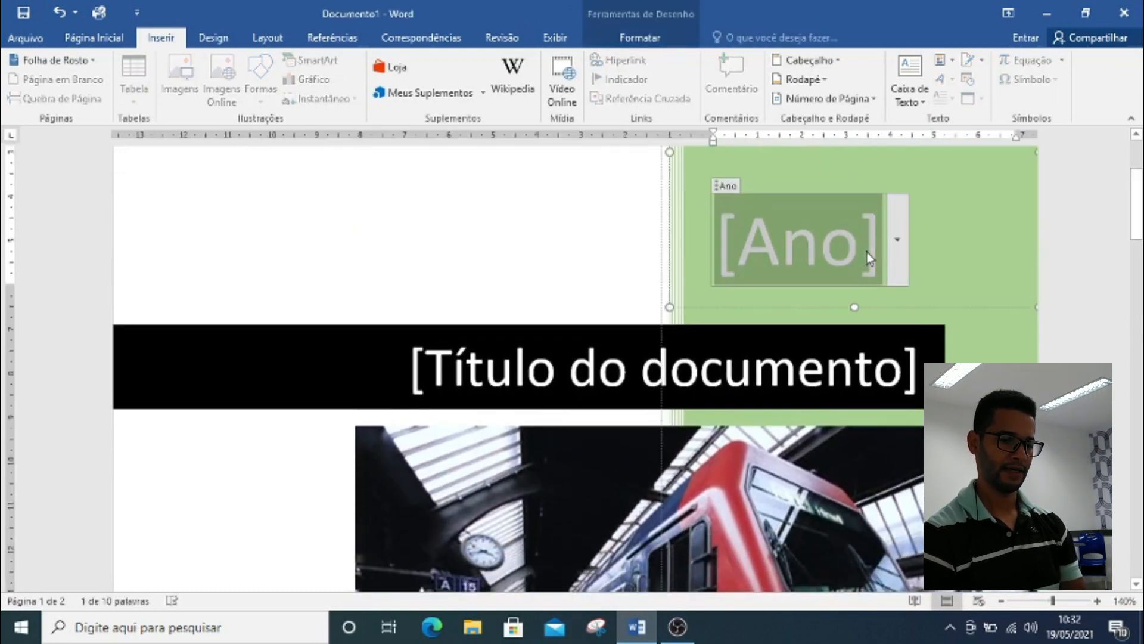
pyautogui.write('2021')
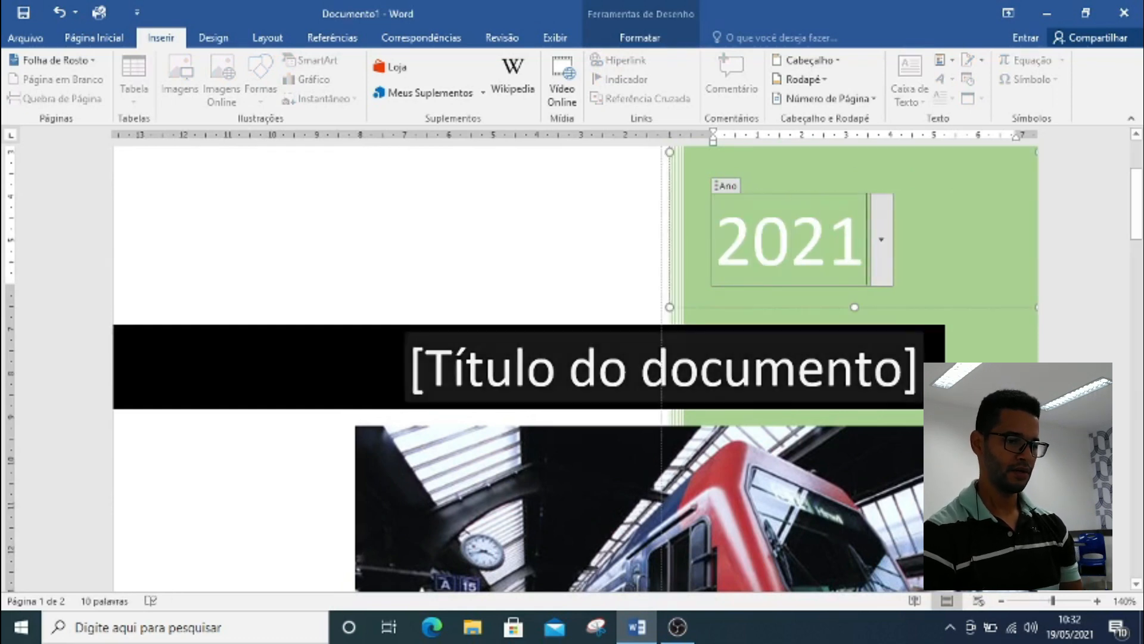
# Replace the cover page's document title placeholder with "Os 10 países mais ricos do mundo"
pyautogui.click(872, 387)
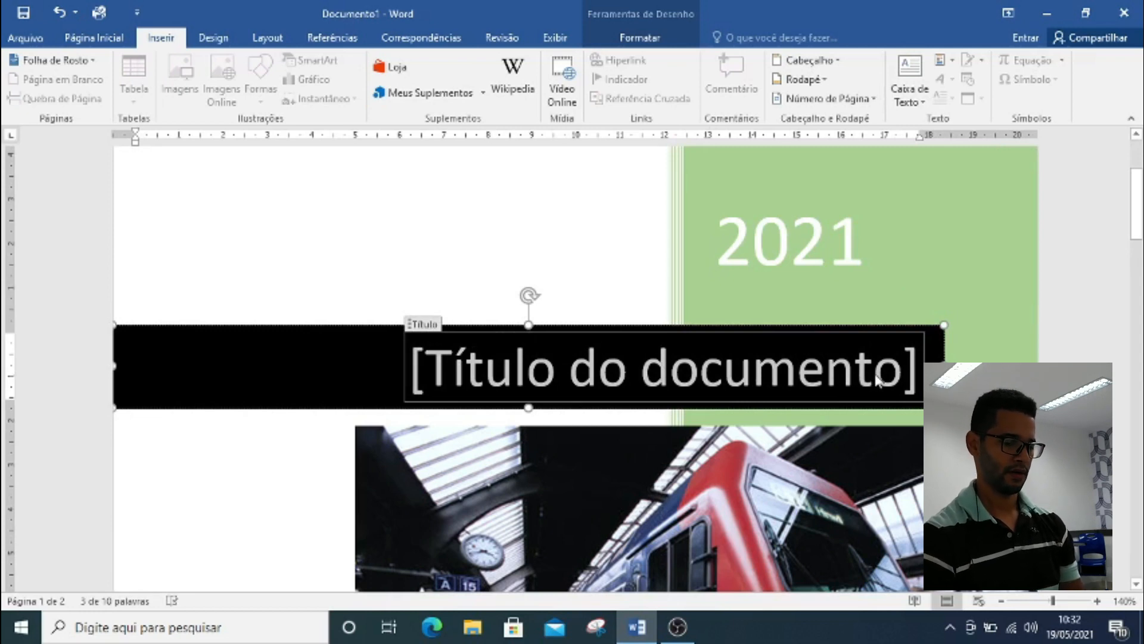
pyautogui.write('Os')
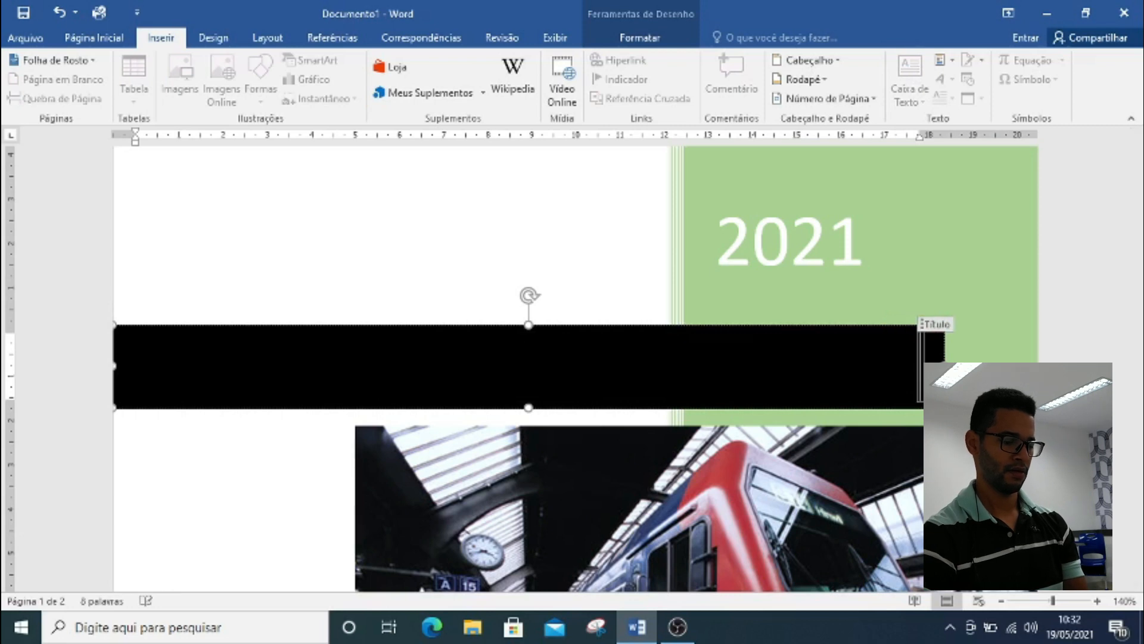
pyautogui.write(' 10')
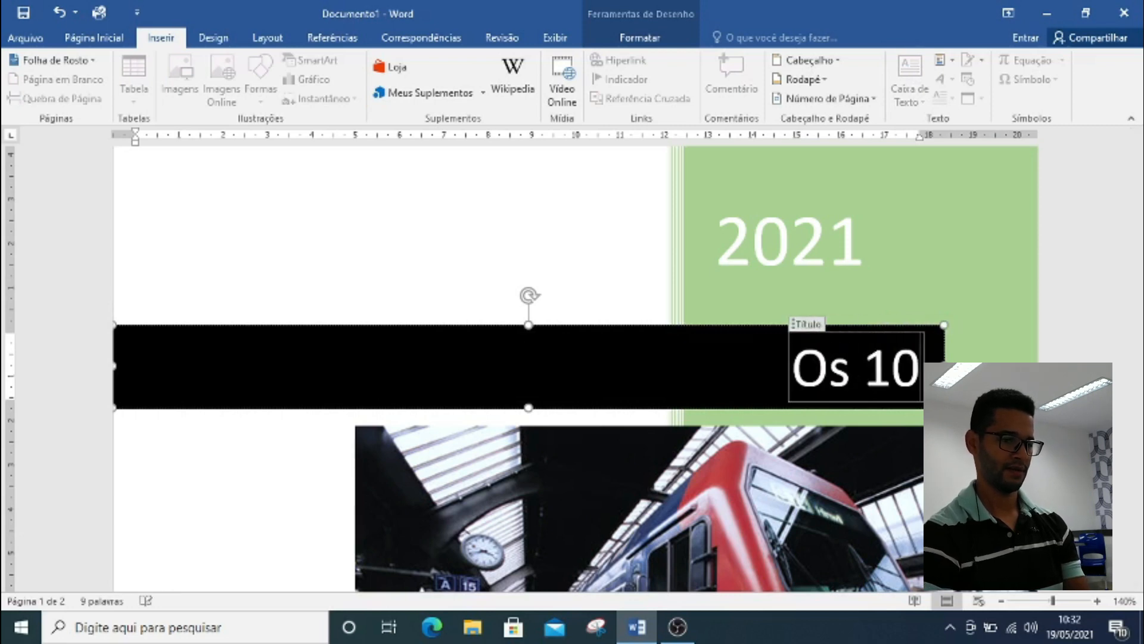
pyautogui.write(' paise')
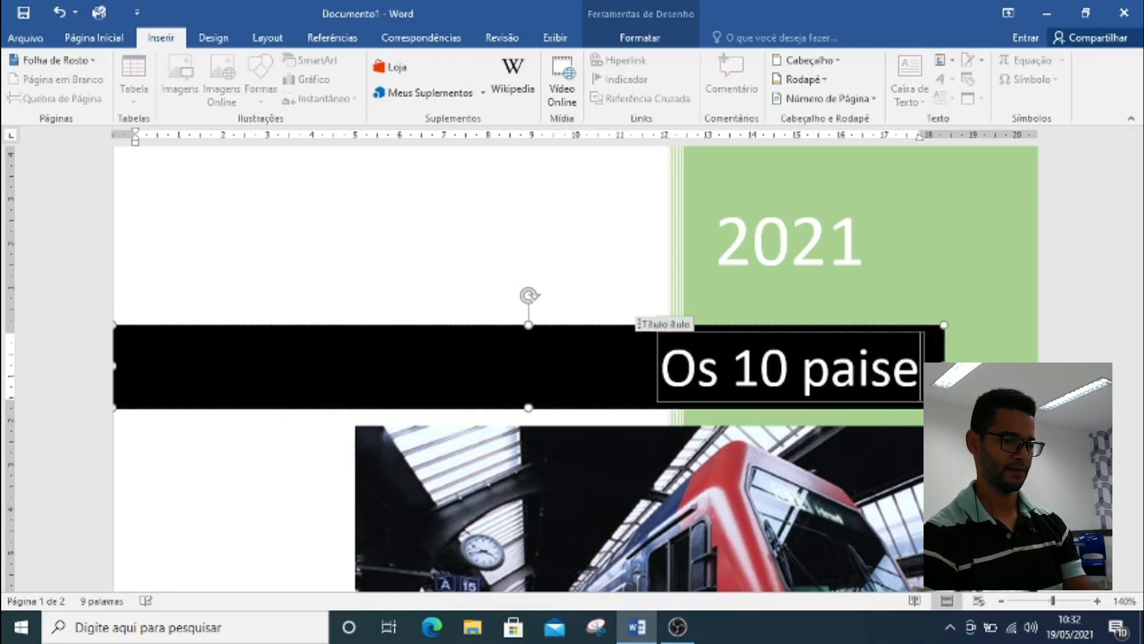
pyautogui.write('s m')
pyautogui.press('BackSpace')
pyautogui.press('BackSpace')
pyautogui.press('BackSpace')
pyautogui.press('BackSpace')
pyautogui.press('BackSpace')
pyautogui.press('BackSpace')
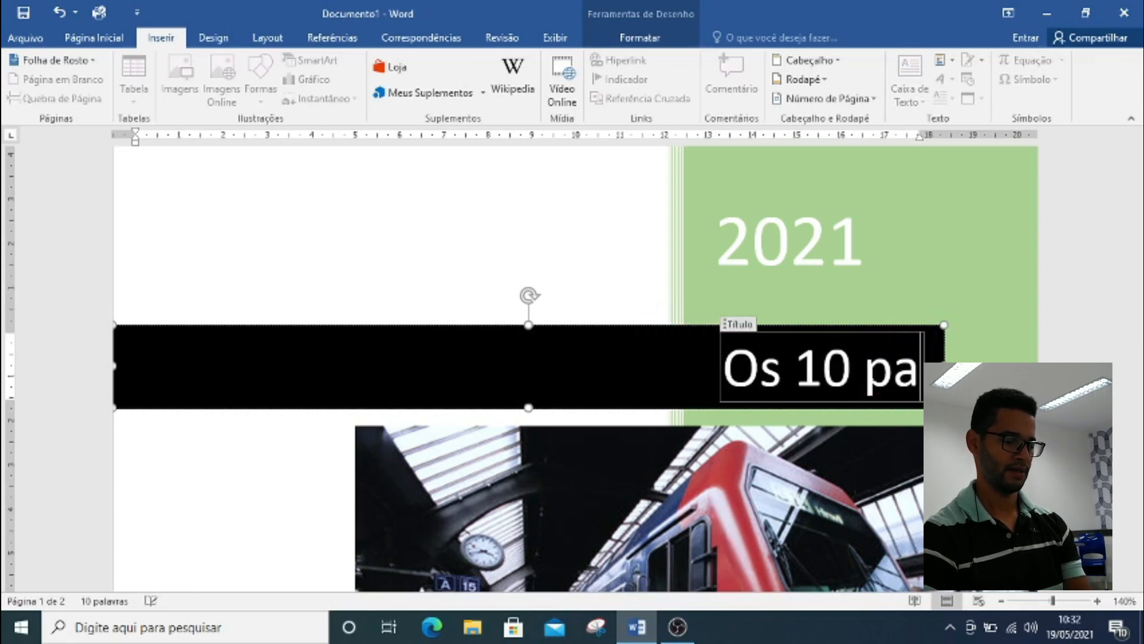
pyautogui.write('íses')
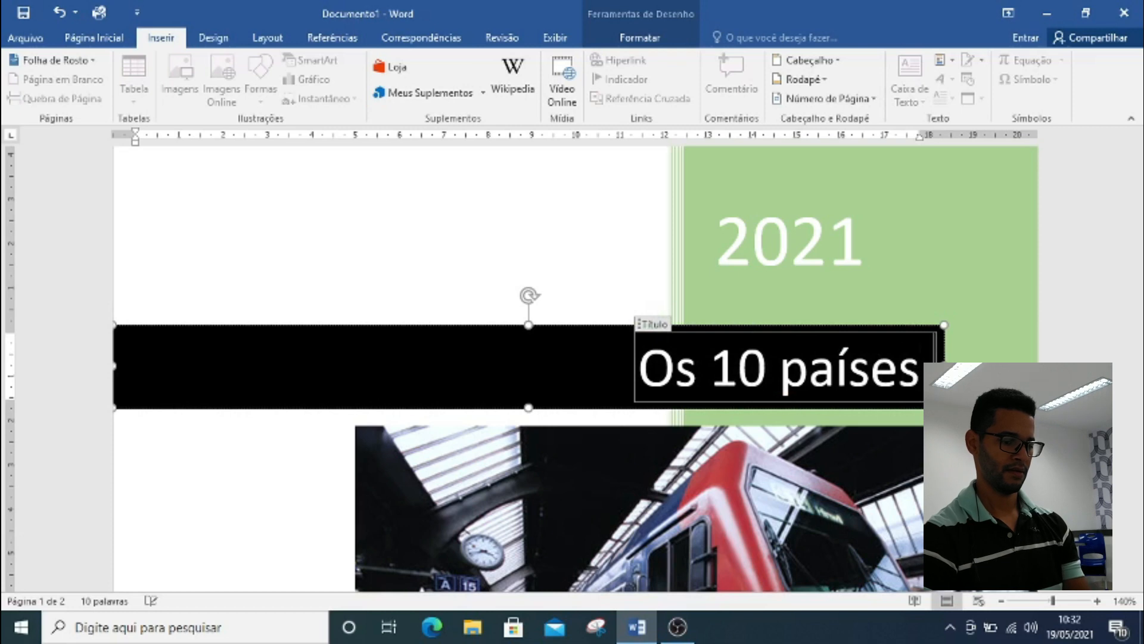
pyautogui.write(' mais ri')
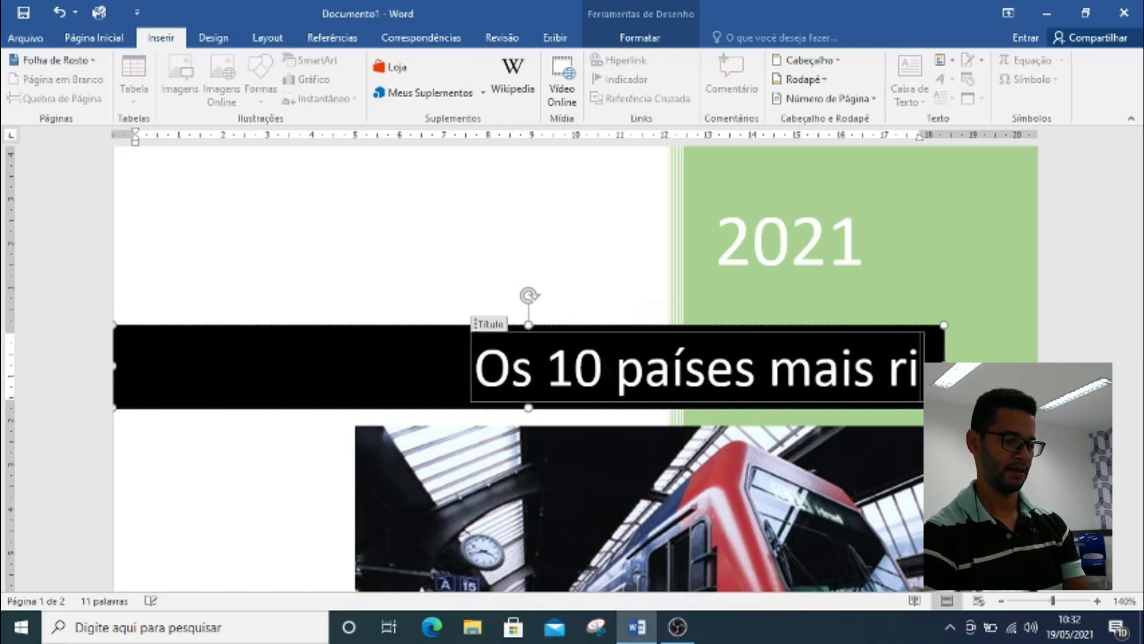
pyautogui.write('cos do mun')
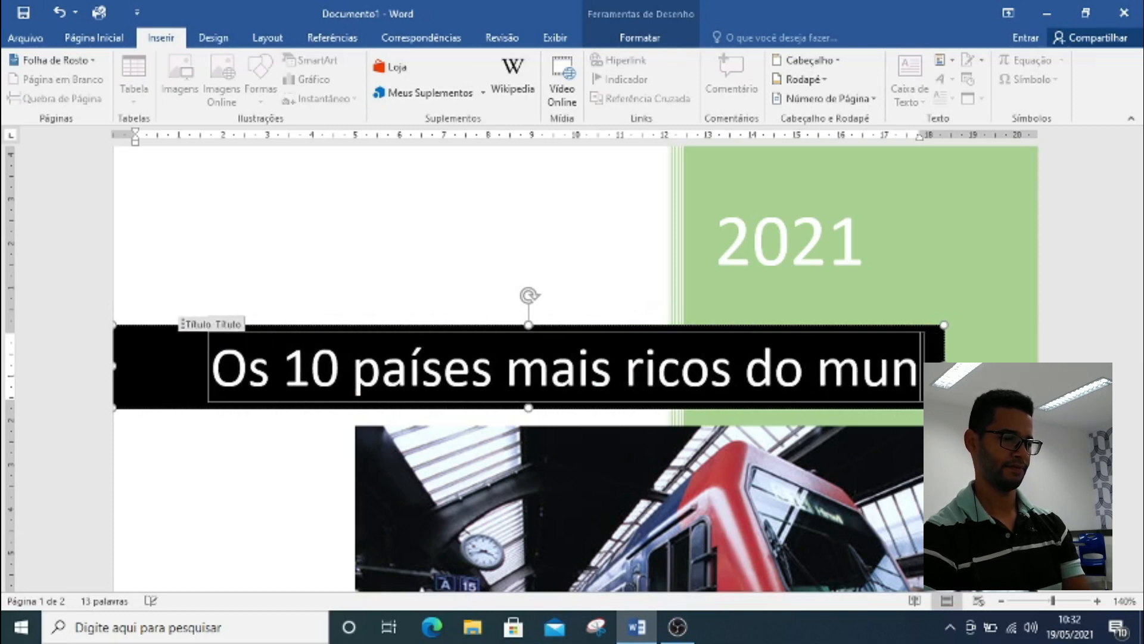
pyautogui.write('do')
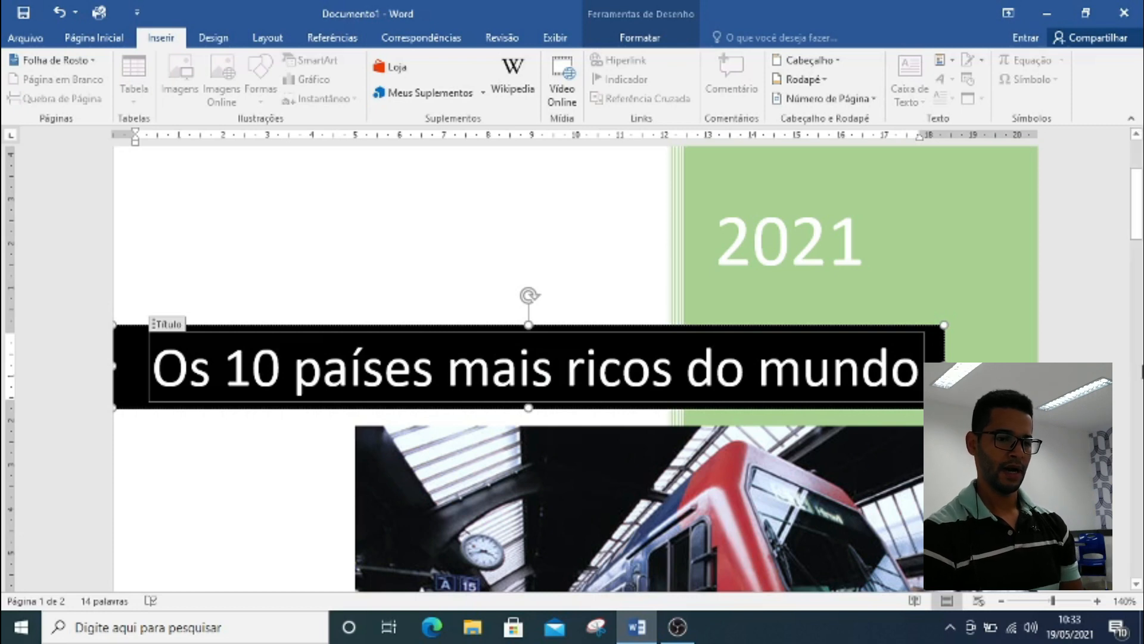
# Replace the author entry near the bottom of the cover page with the author's full name
pyautogui.moveTo(1140, 209); pyautogui.dragTo(1141, 319)
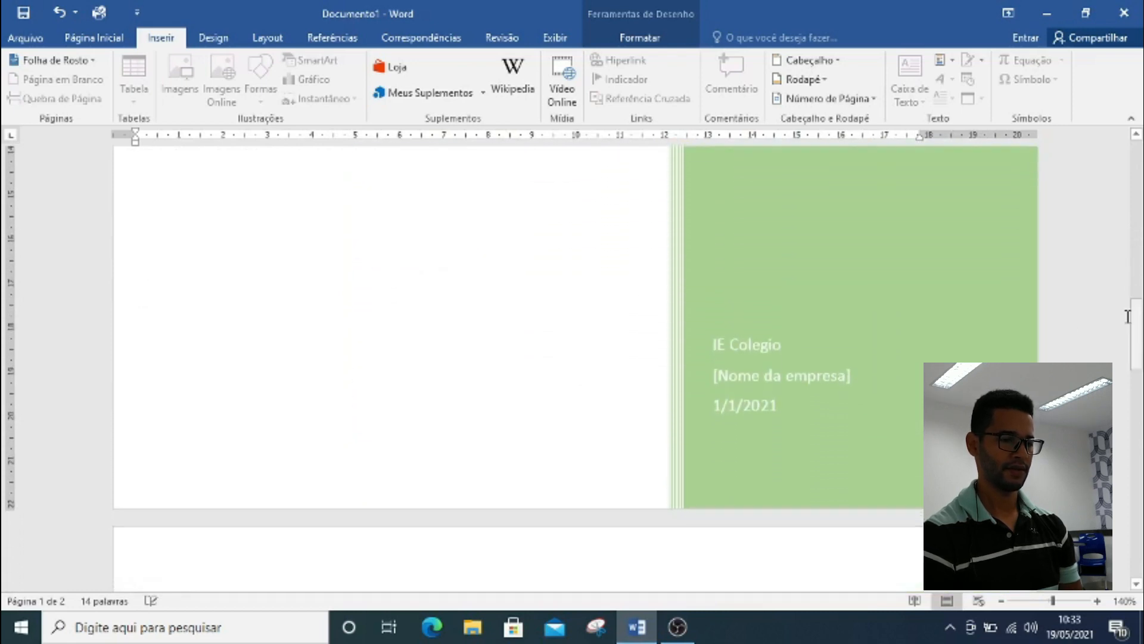
pyautogui.click(781, 350)
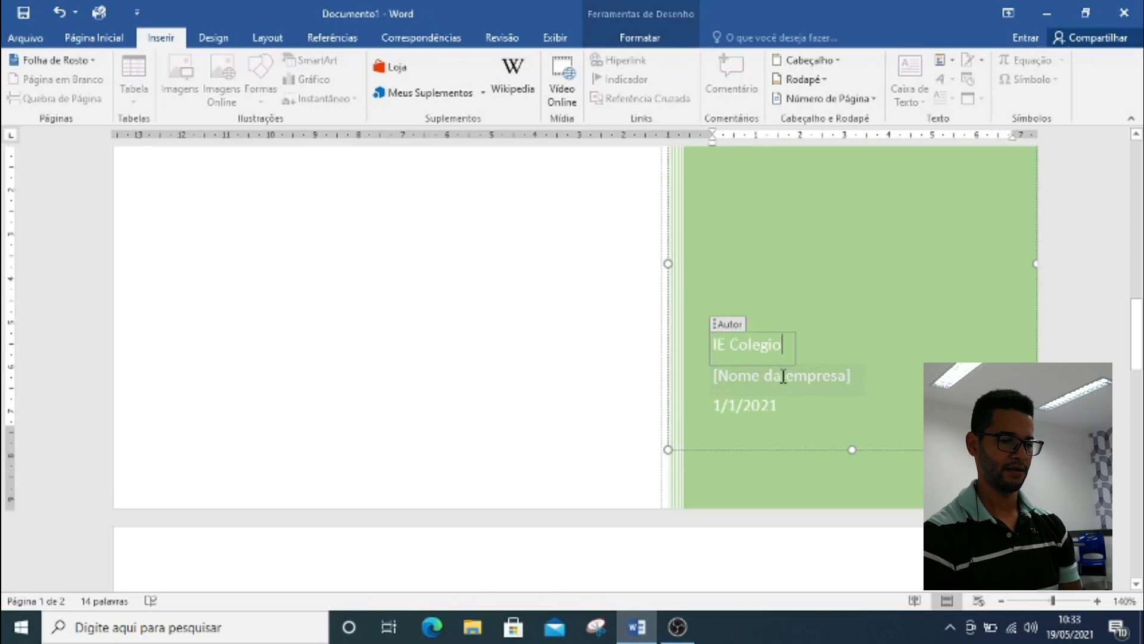
pyautogui.click(783, 376)
pyautogui.click(774, 405)
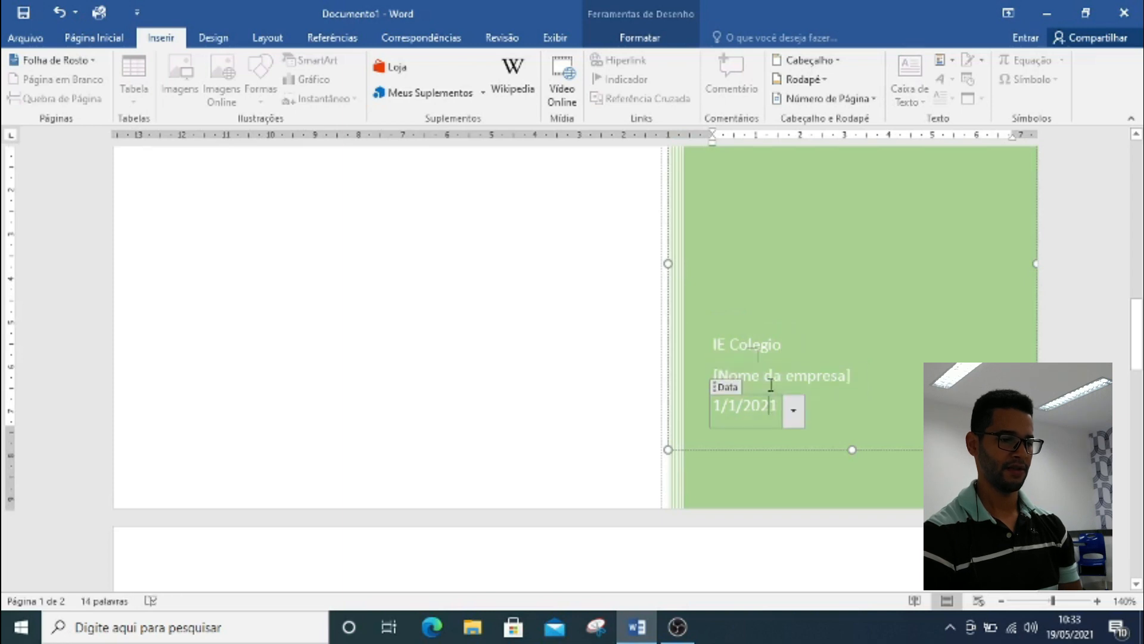
pyautogui.click(770, 351)
pyautogui.moveTo(776, 352); pyautogui.dragTo(715, 348)
pyautogui.click(777, 349)
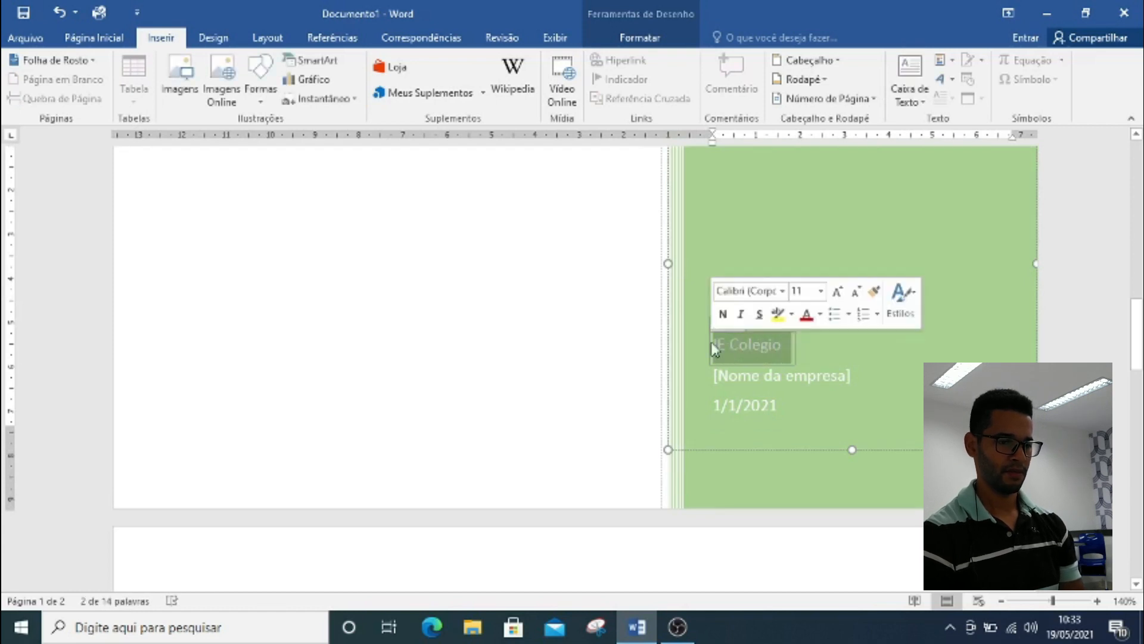
pyautogui.write('Ma')
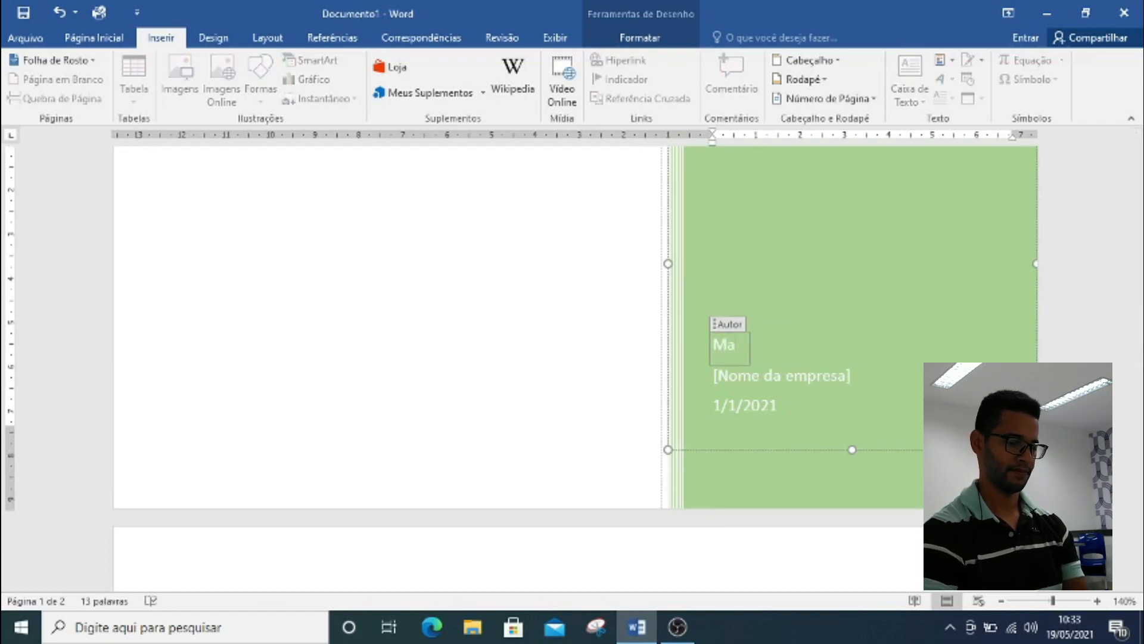
pyautogui.write('theus ro')
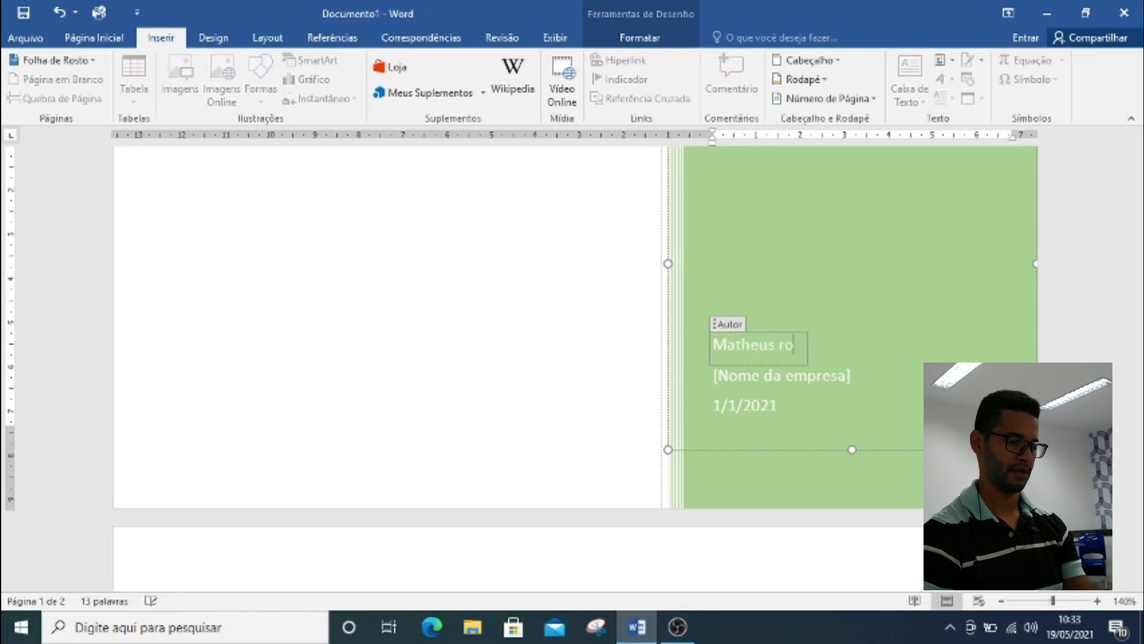
pyautogui.press('BackSpace')
pyautogui.press('BackSpace')
pyautogui.write('Rdo')
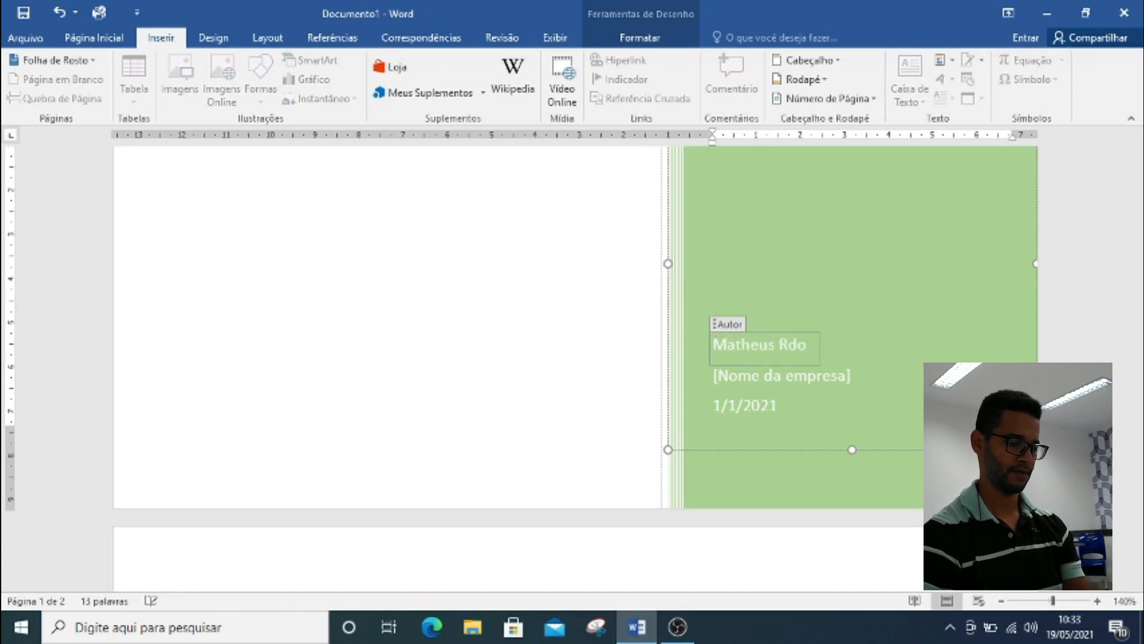
pyautogui.press('BackSpace')
pyautogui.press('BackSpace')
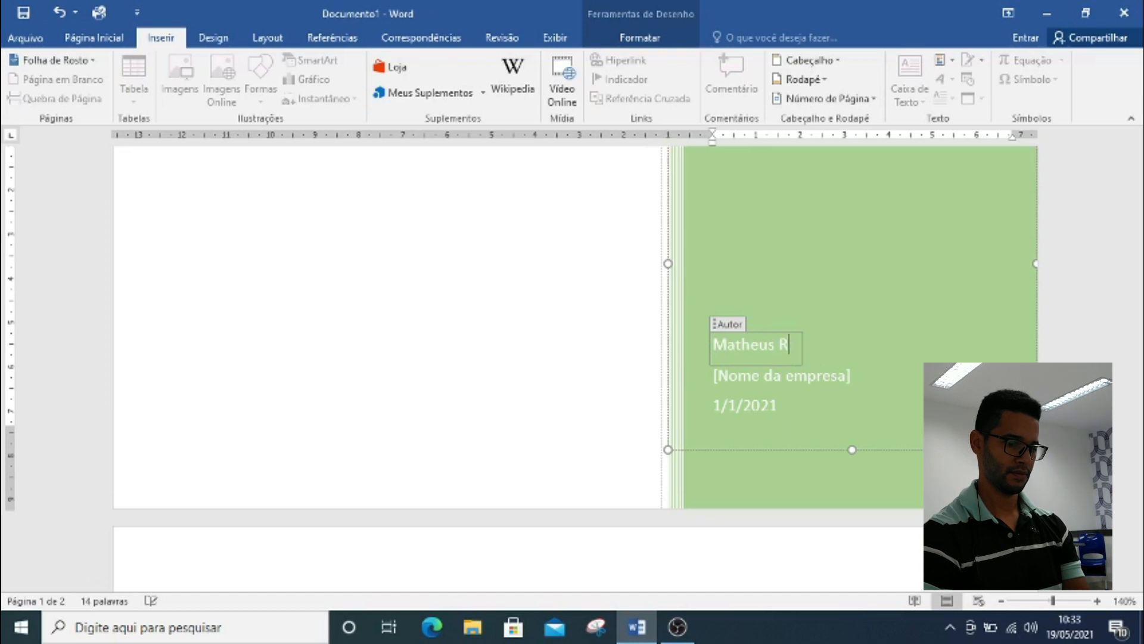
pyautogui.write('odrigues')
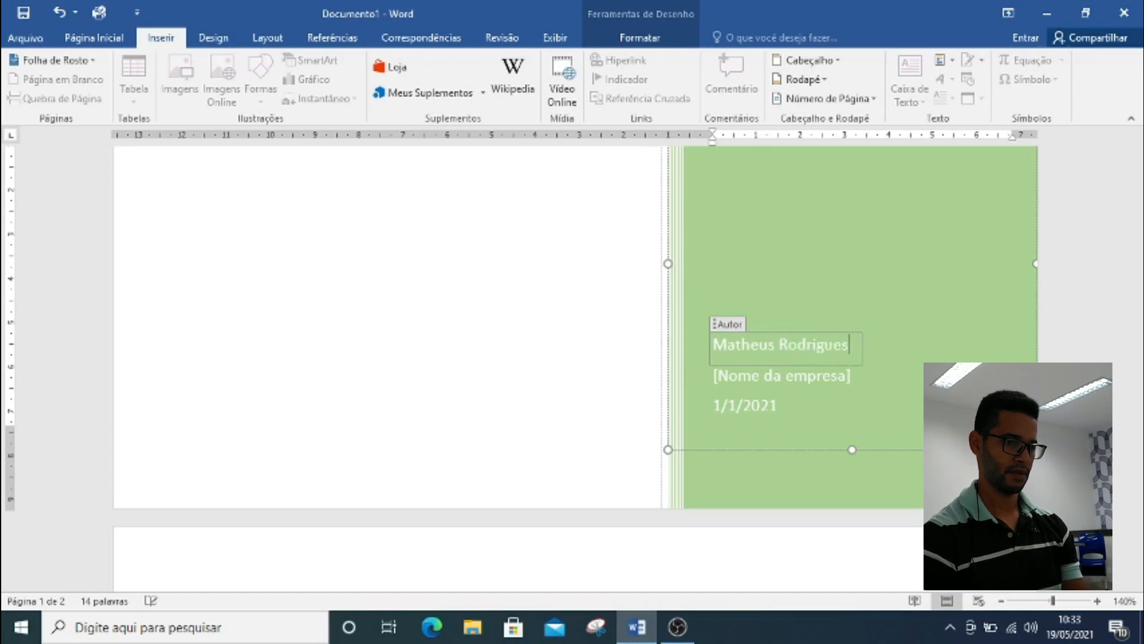
# Replace the company name placeholder on the cover page with "EEEFTL"
pyautogui.click(758, 380)
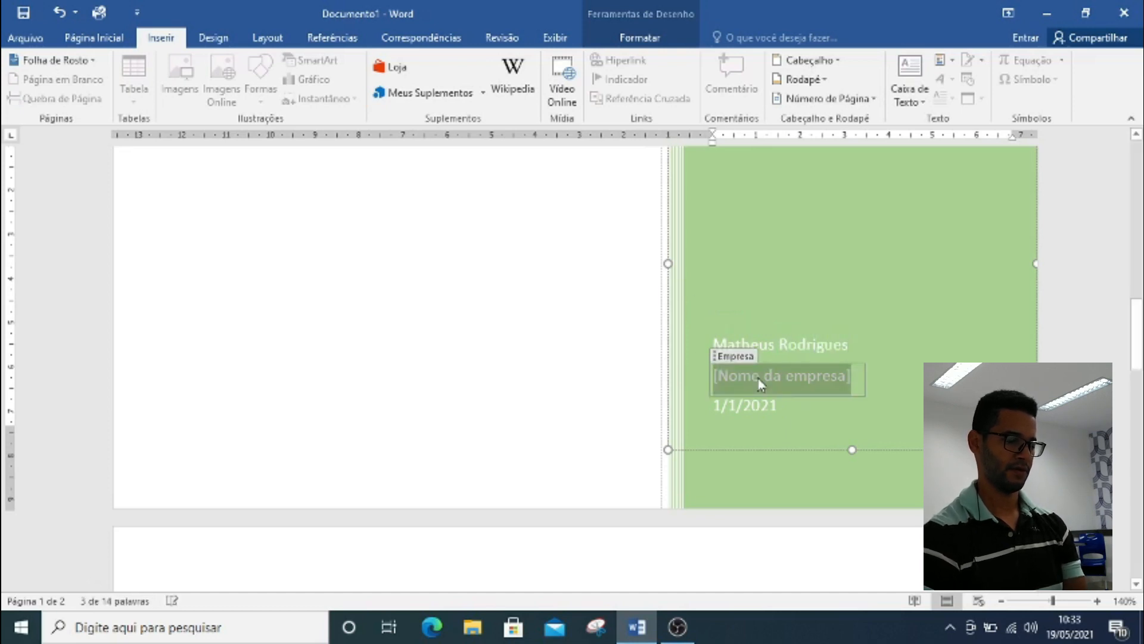
pyautogui.write('E')
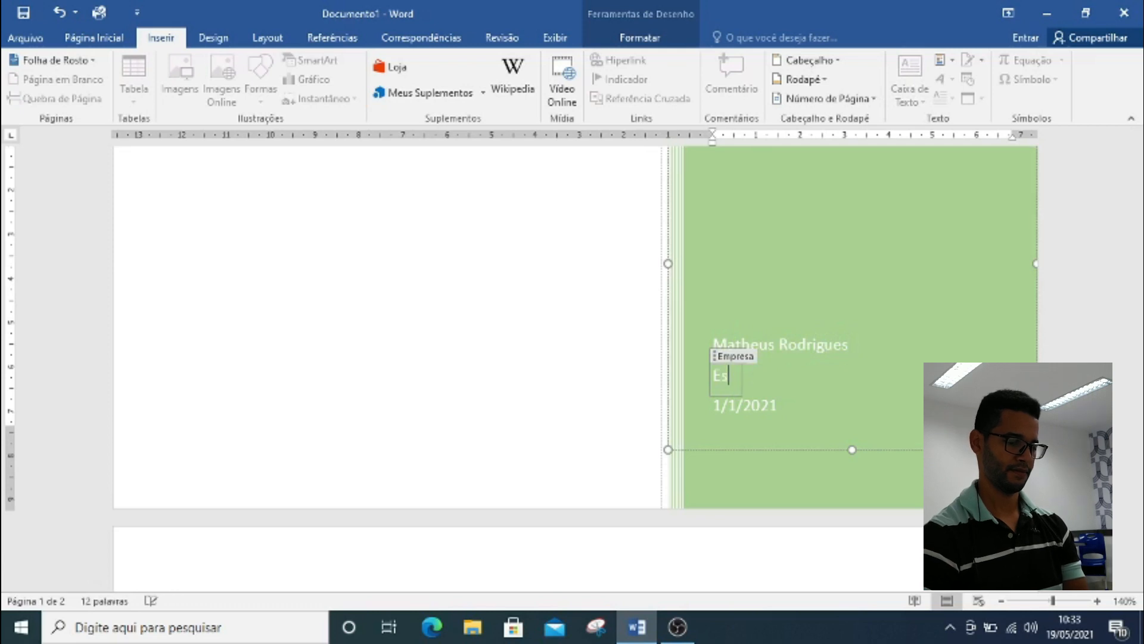
pyautogui.write('S')
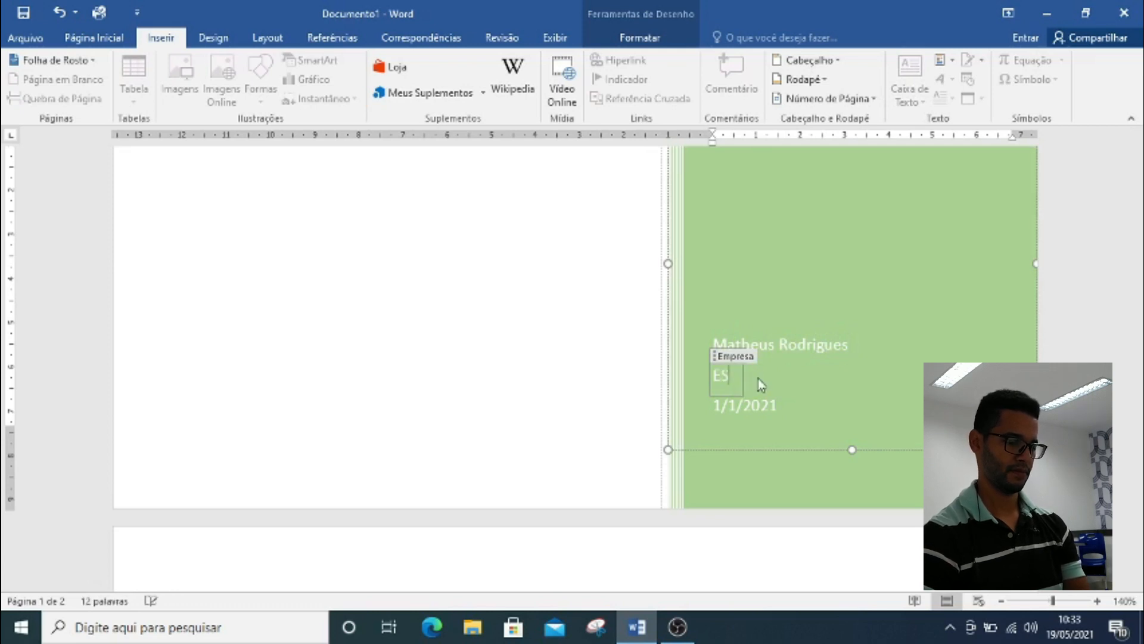
pyautogui.press('BackSpace')
pyautogui.write('E')
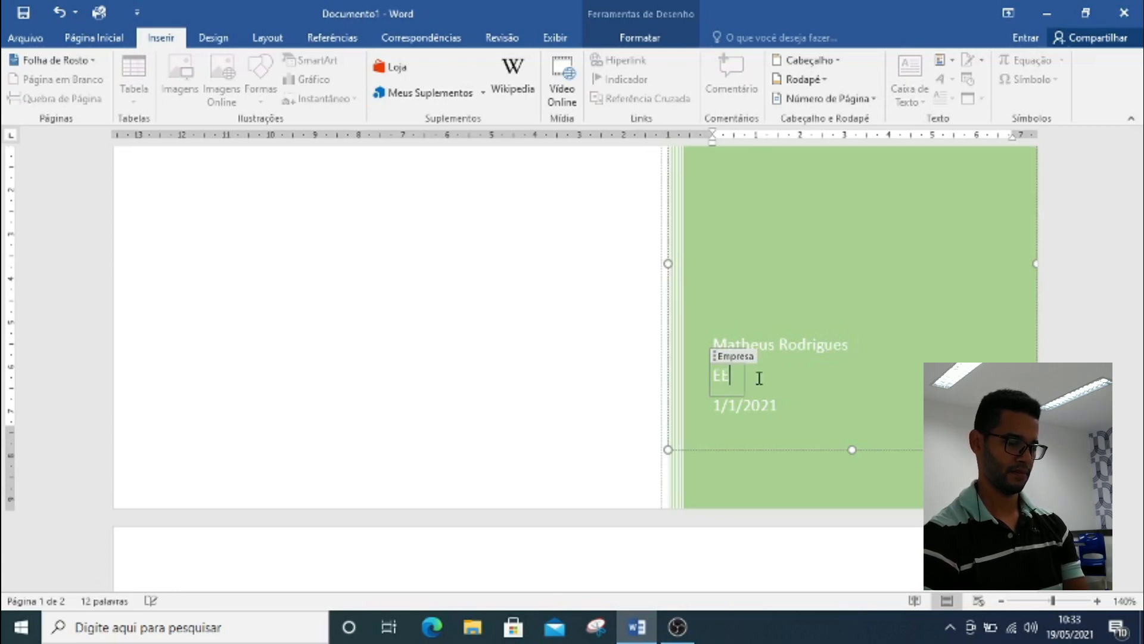
pyautogui.write('EEF')
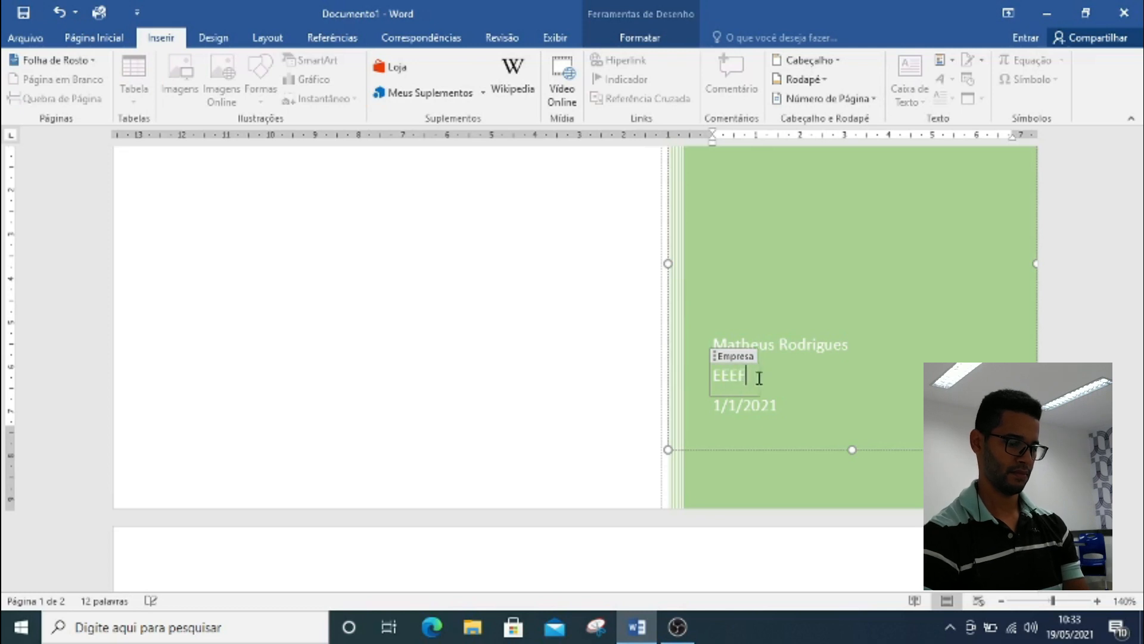
pyautogui.write('IL')
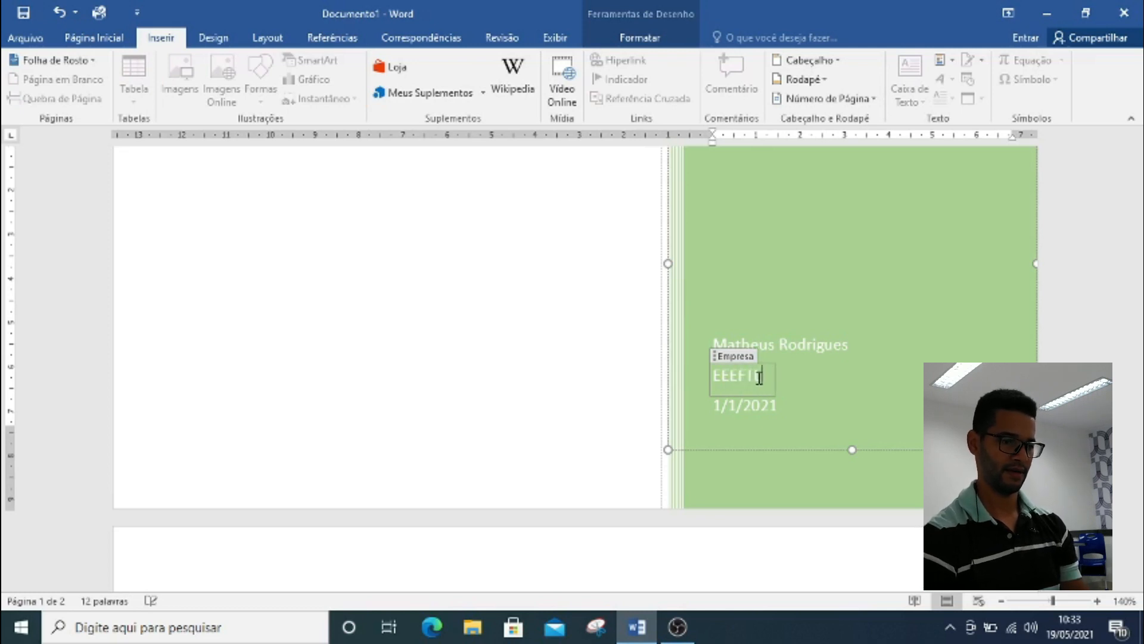
# Delete the date field beneath the company name on the cover page
pyautogui.click(776, 415)
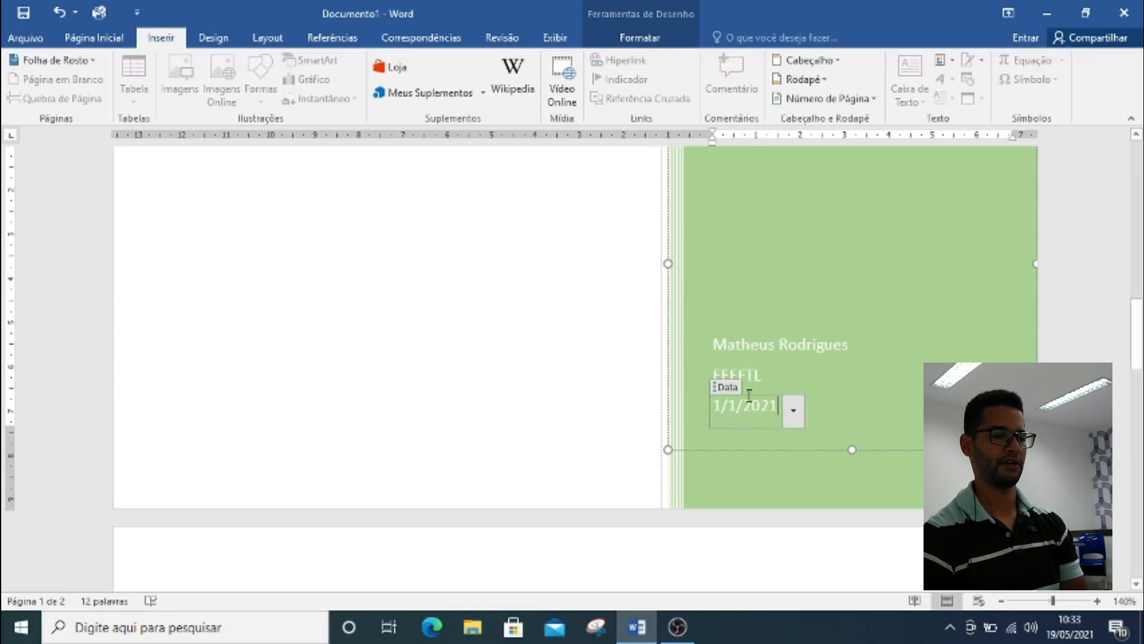
pyautogui.click(720, 388)
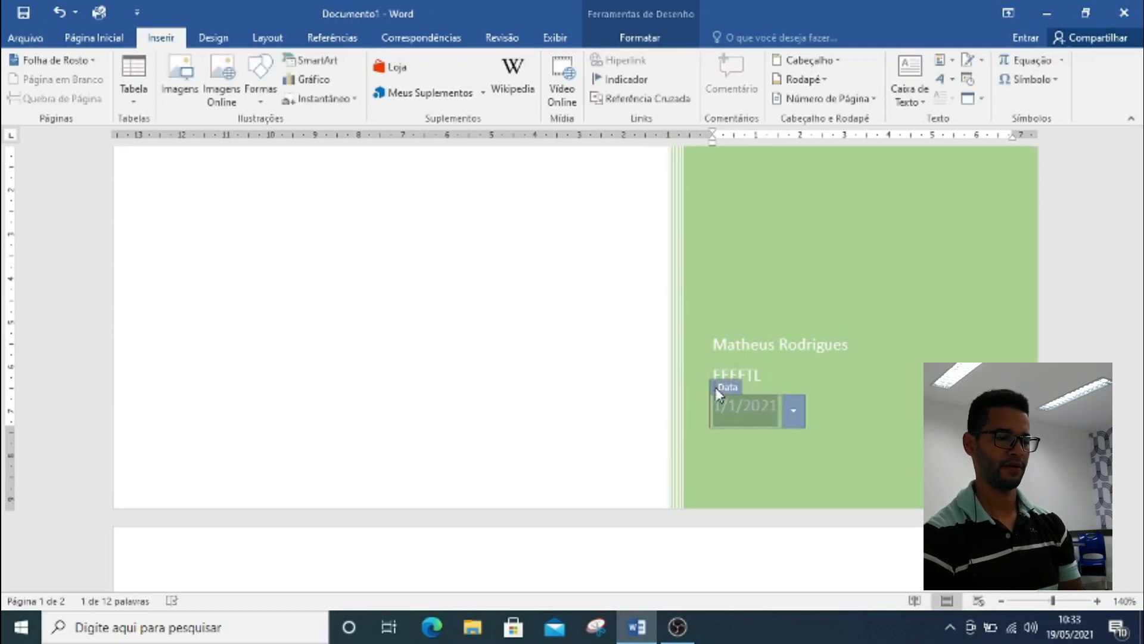
pyautogui.click(742, 411)
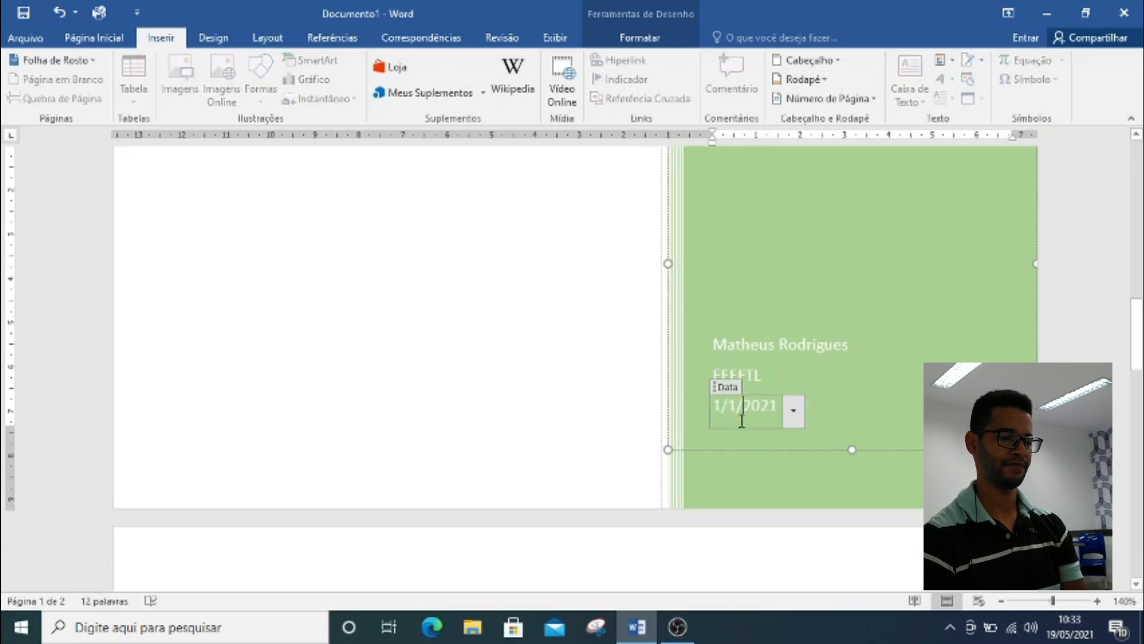
pyautogui.click(718, 388)
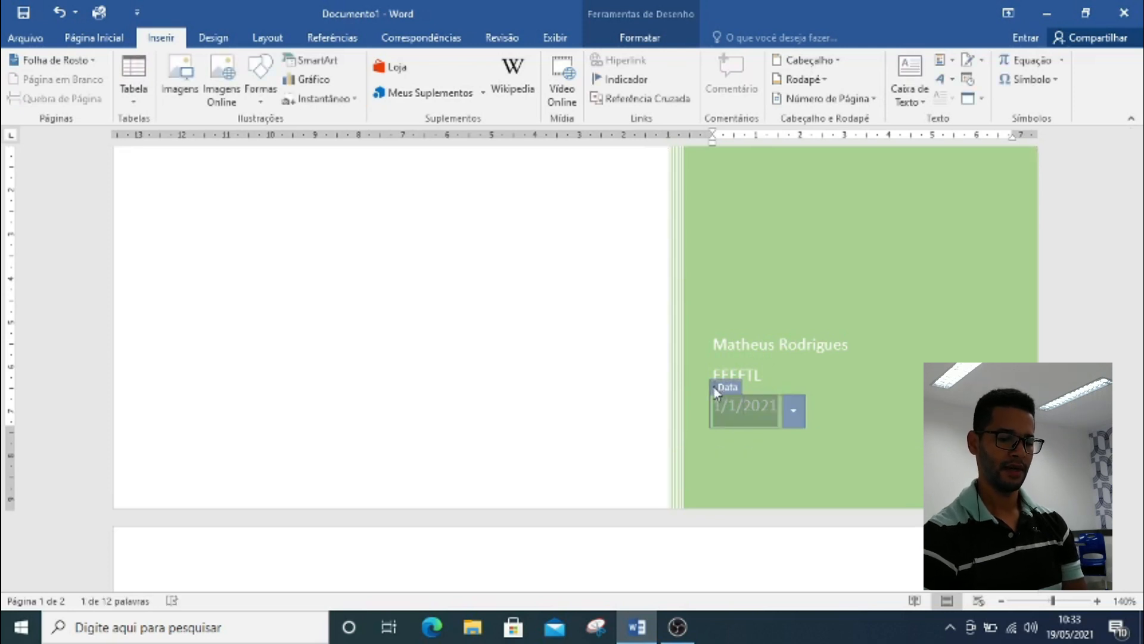
pyautogui.press('Delete')
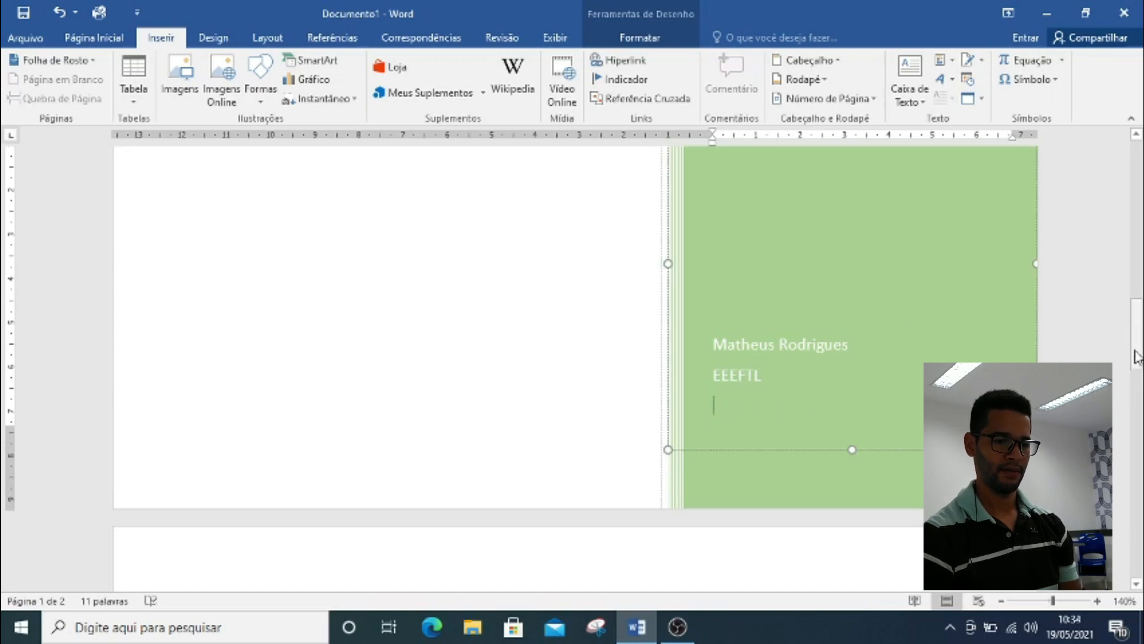
pyautogui.moveTo(1138, 349); pyautogui.dragTo(1137, 250)
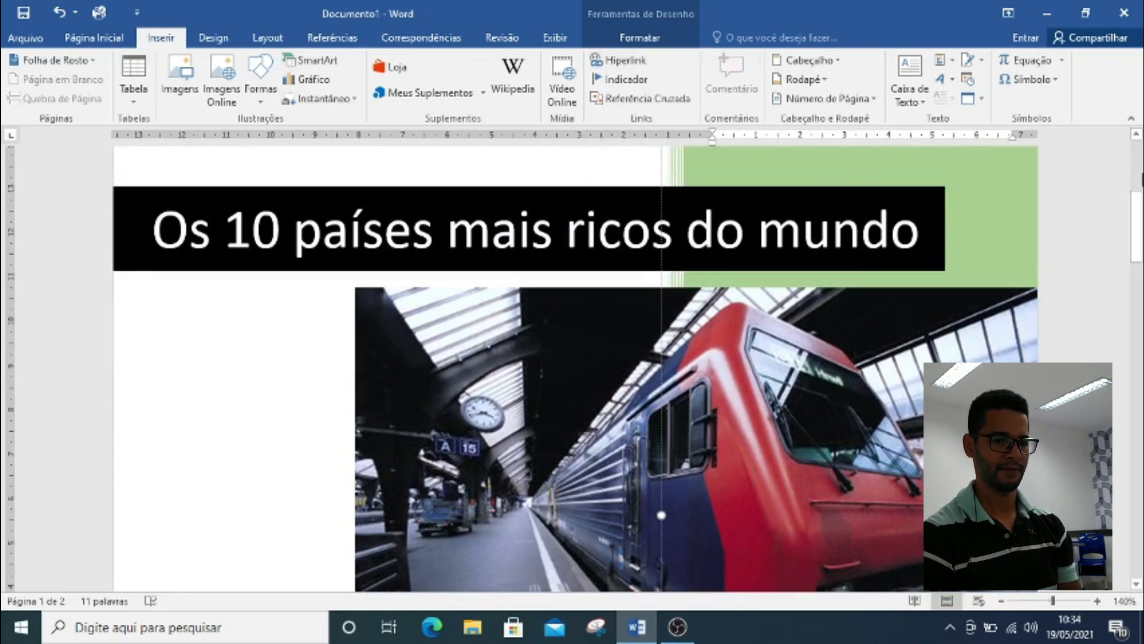
pyautogui.moveTo(1139, 248); pyautogui.dragTo(1123, 185)
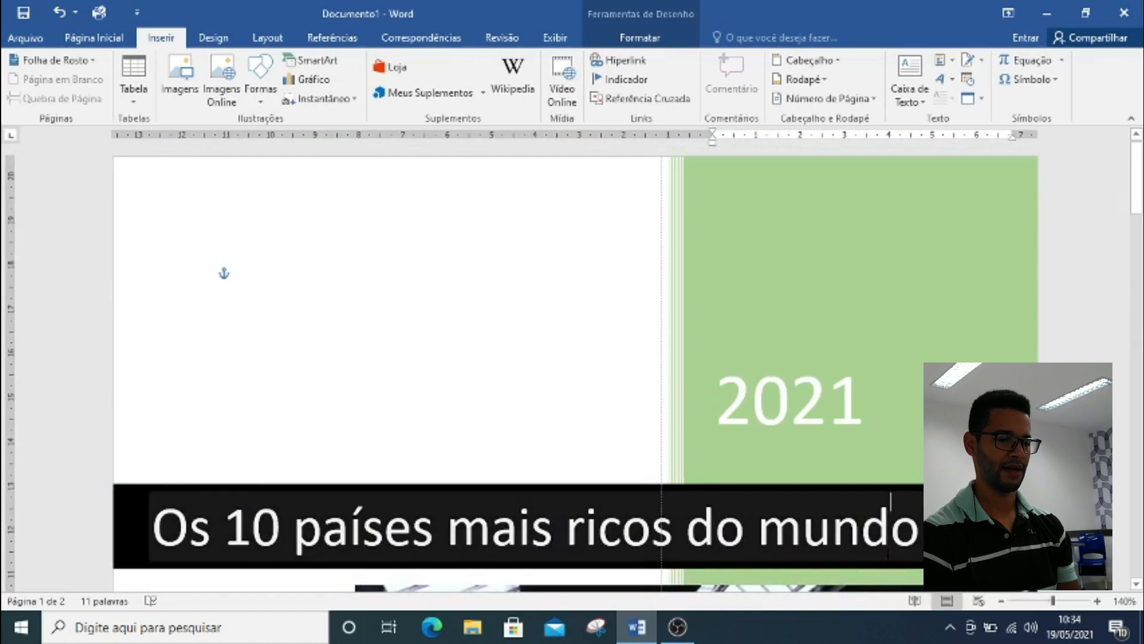
pyautogui.click(890, 501)
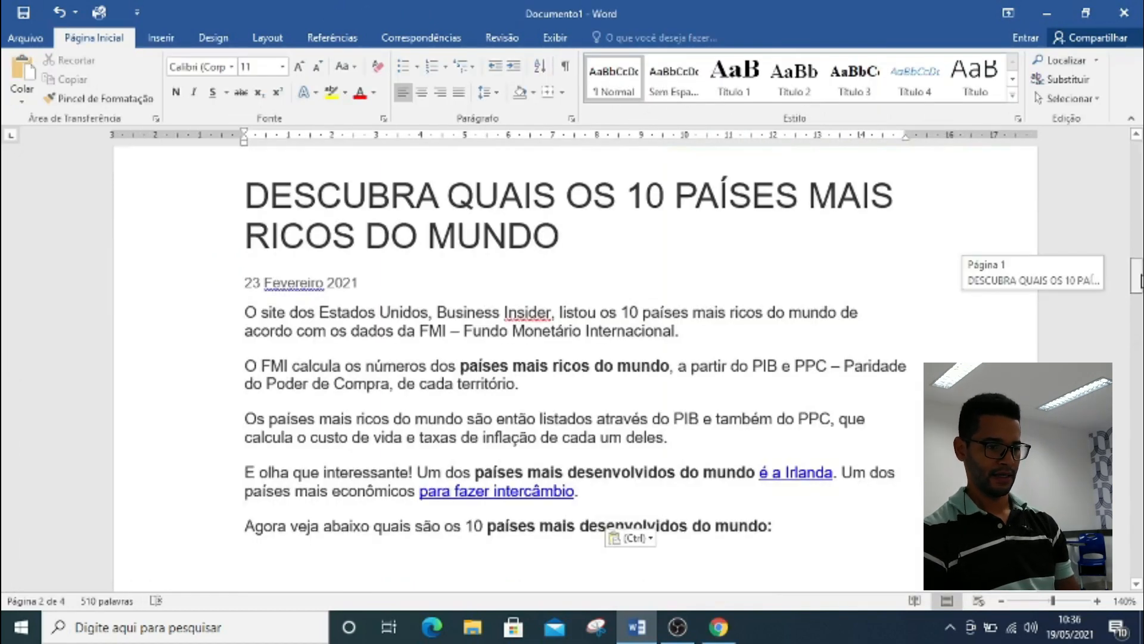
# Try to push the article heading down page 2 by adding blank paragraphs before it, and remove them again
pyautogui.moveTo(1139, 280)
pyautogui.mouseDown()
pyautogui.moveTo(1140, 331)
pyautogui.moveTo(1139, 263)
pyautogui.mouseUp()
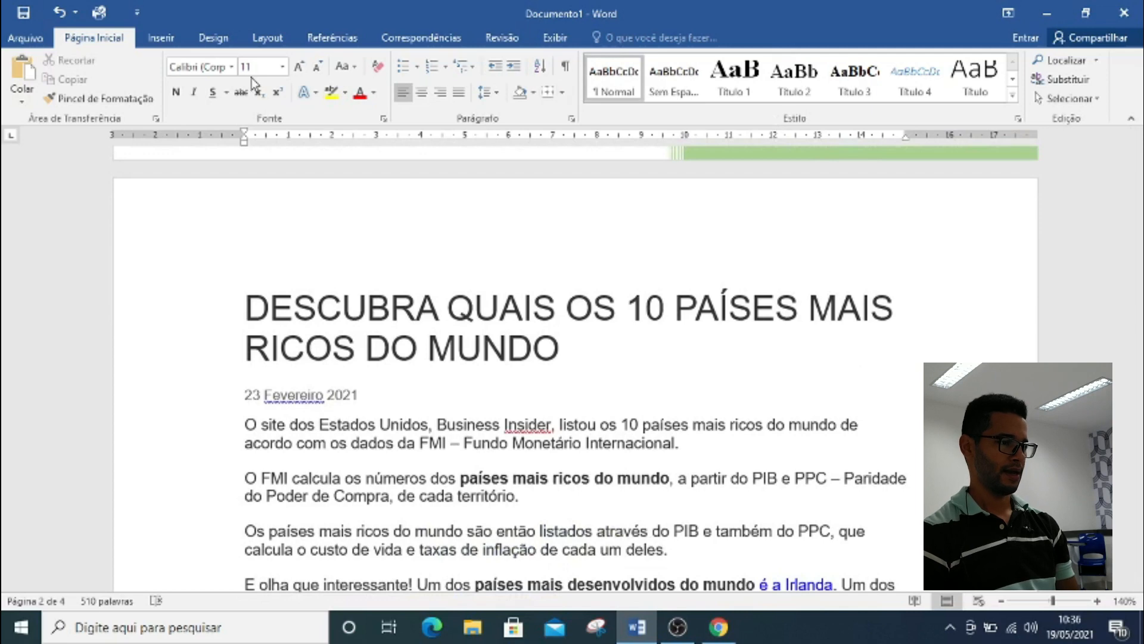
pyautogui.click(173, 39)
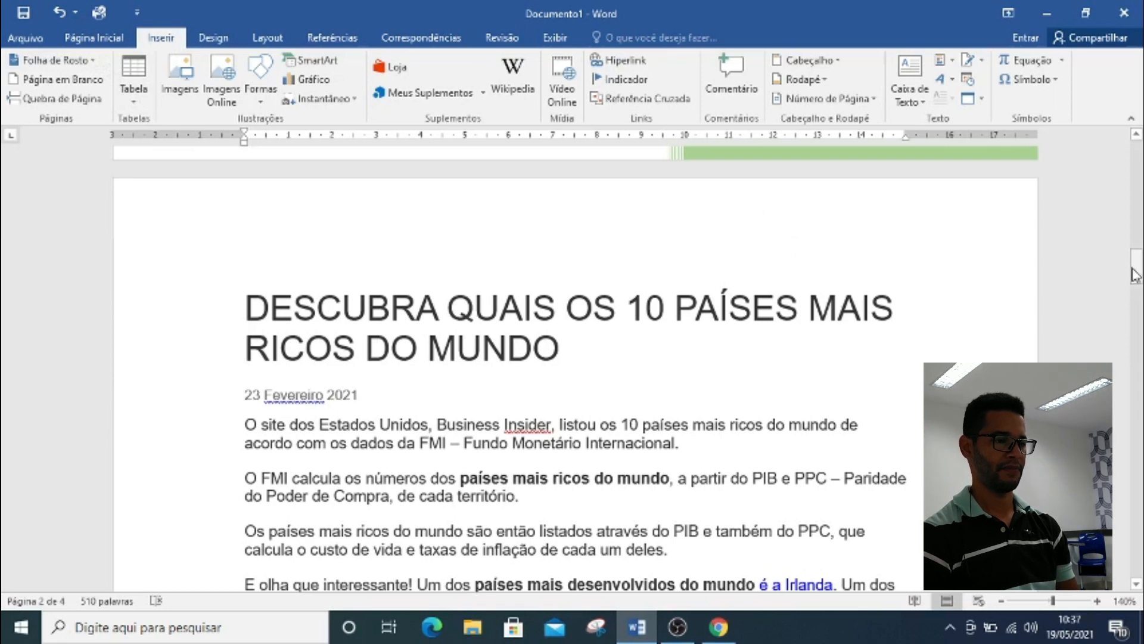
pyautogui.moveTo(1134, 275)
pyautogui.mouseDown()
pyautogui.moveTo(1131, 265)
pyautogui.moveTo(1132, 292)
pyautogui.mouseUp()
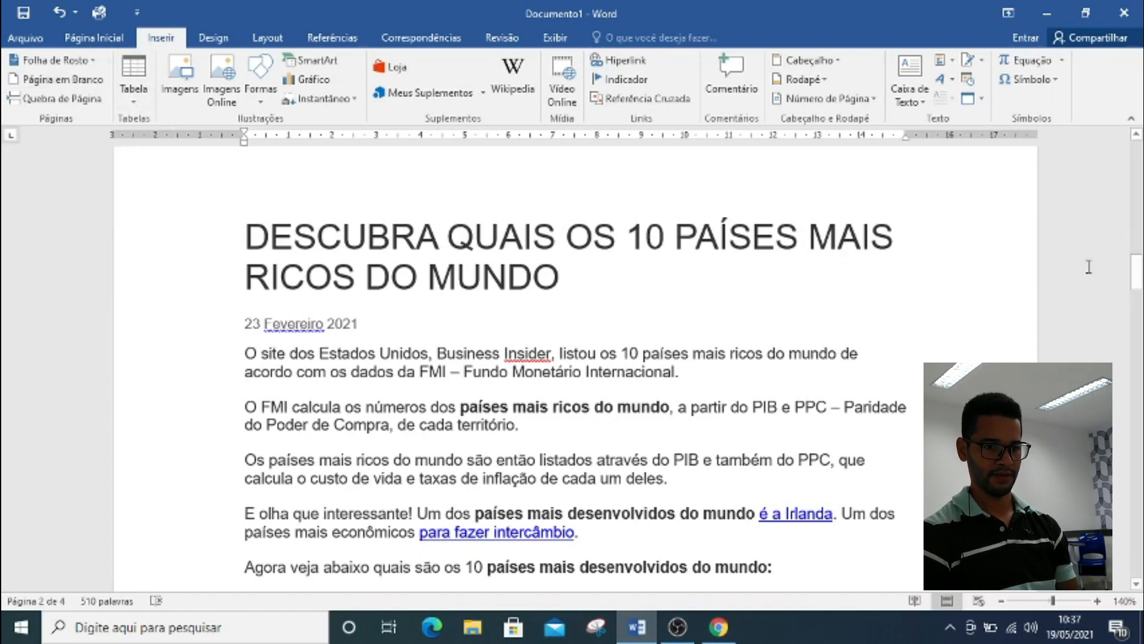
pyautogui.moveTo(1138, 272); pyautogui.dragTo(1139, 264)
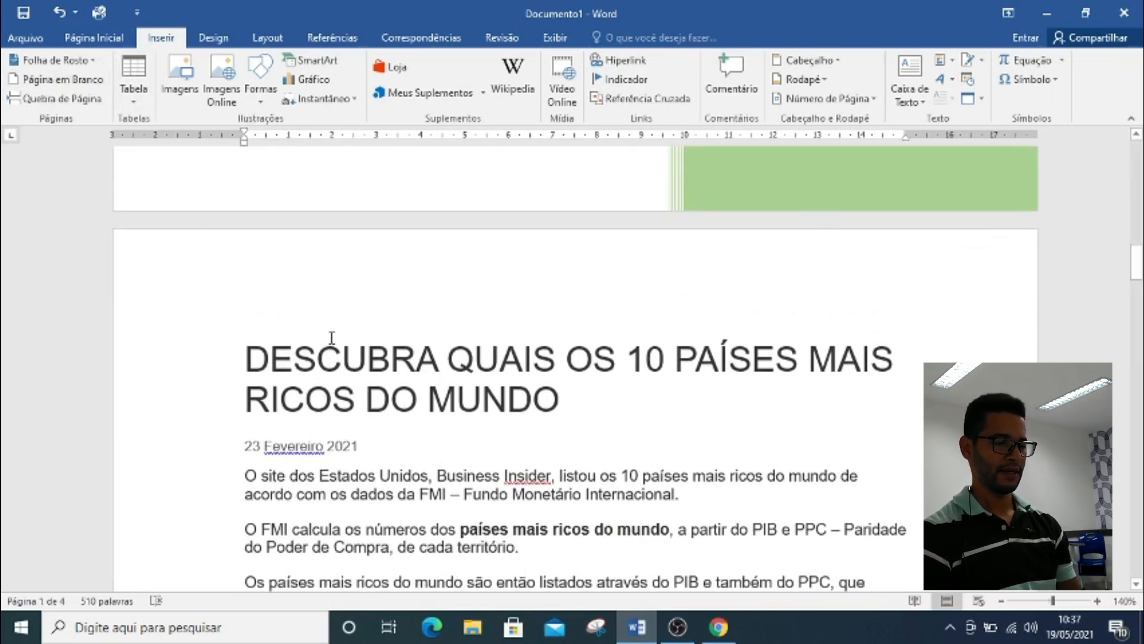
pyautogui.click(245, 400)
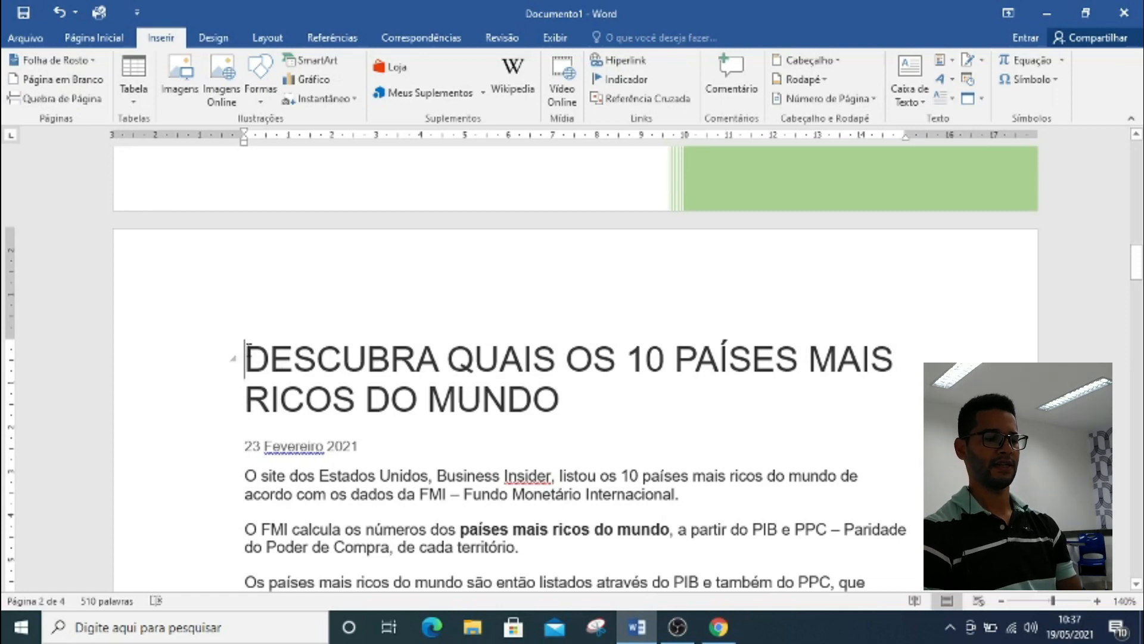
pyautogui.press('Return')
pyautogui.press('Return')
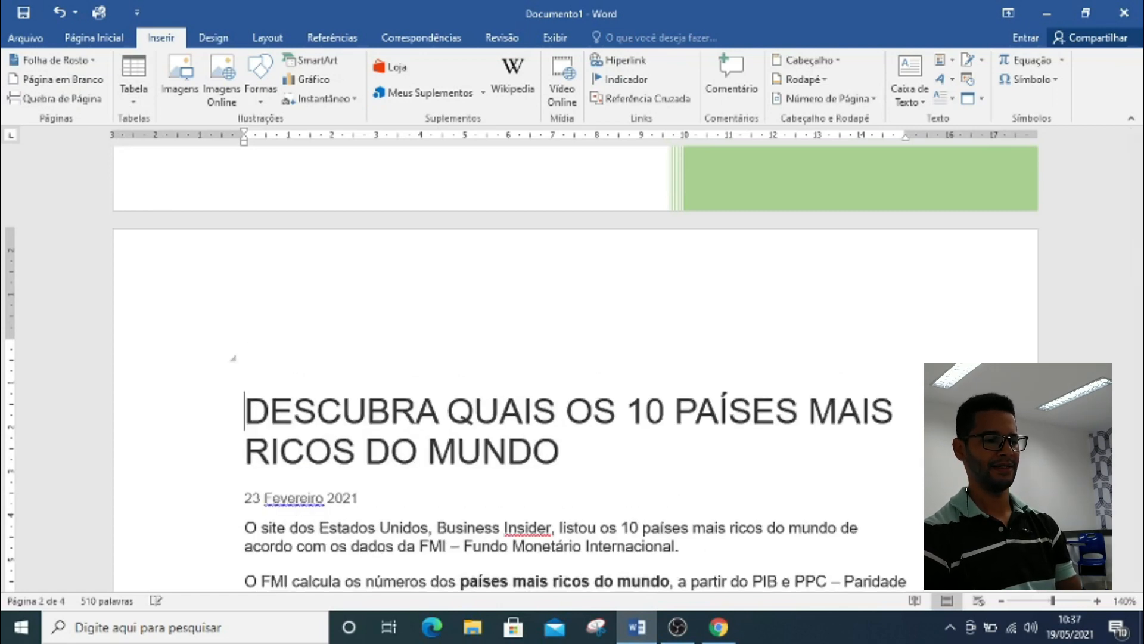
pyautogui.press('Return')
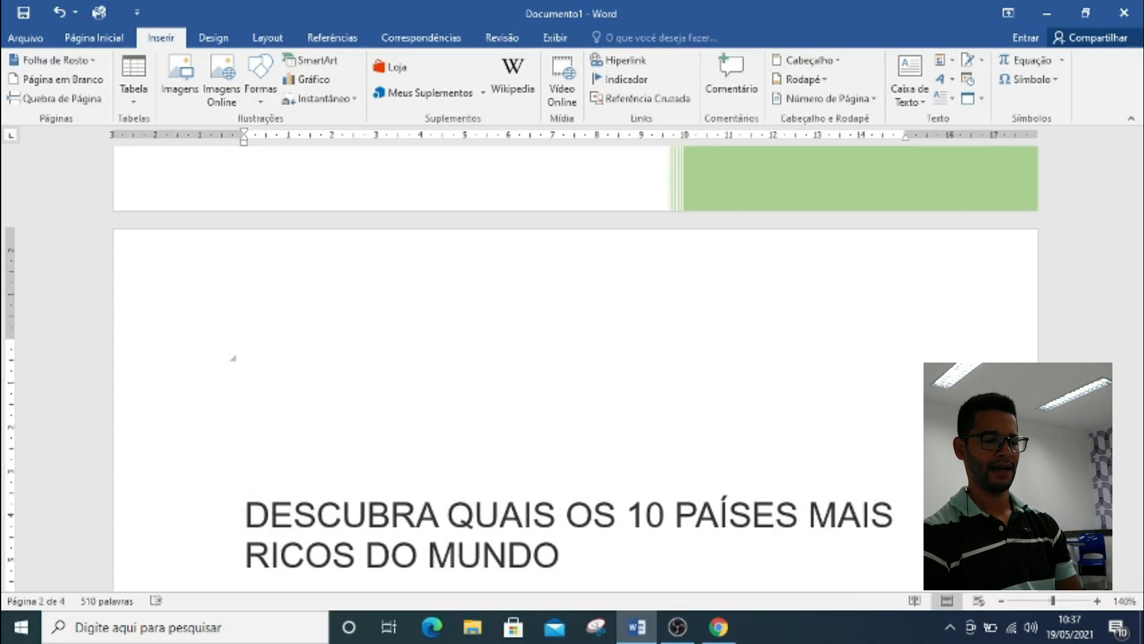
pyautogui.press('Return')
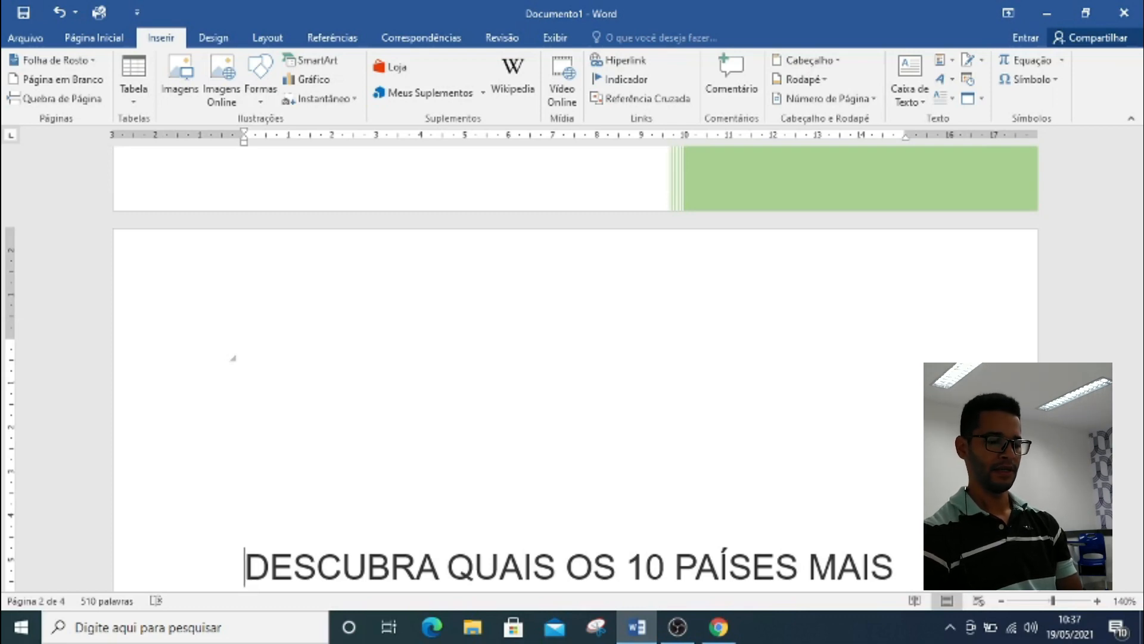
pyautogui.scroll(-3, 233, 358)
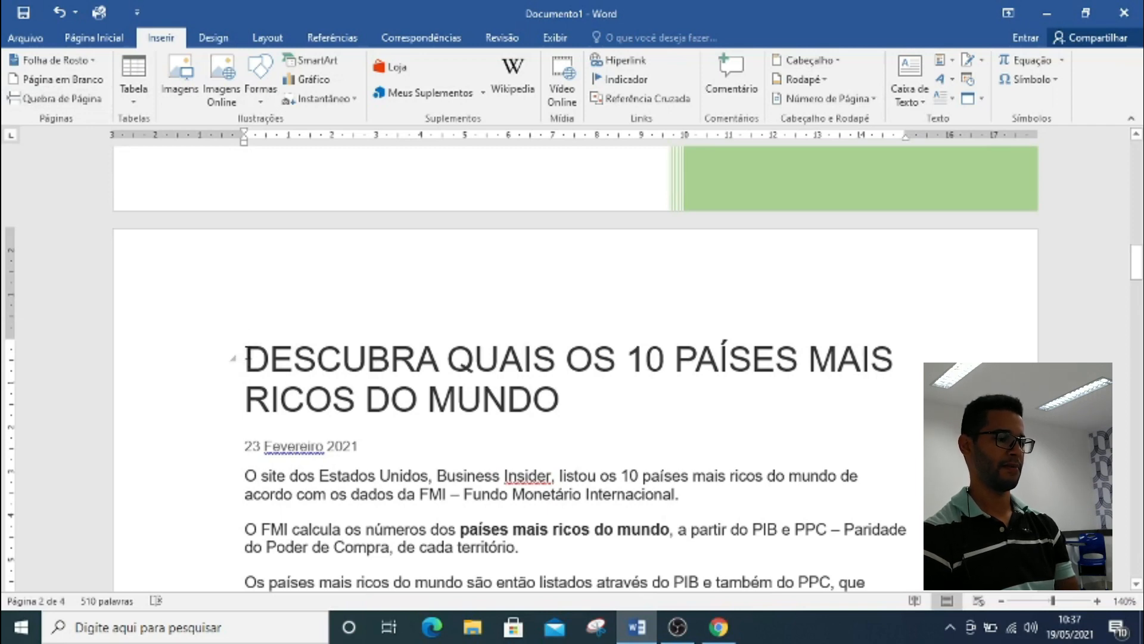
# Insert a blank page before the article heading, look at it, and undo the insertion
pyautogui.click(82, 83)
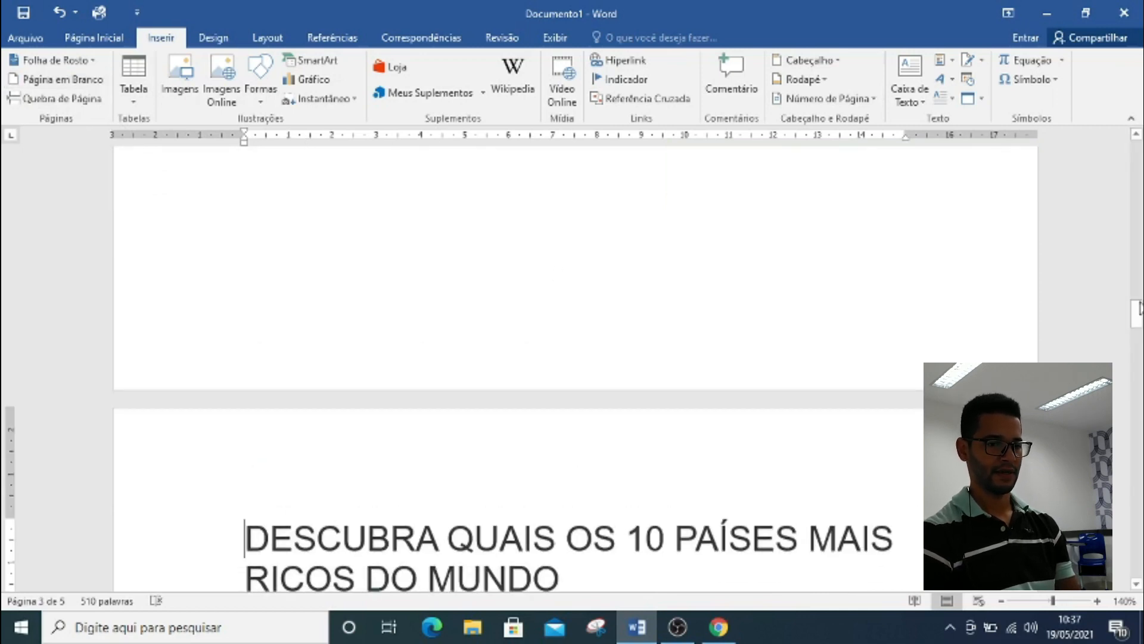
pyautogui.moveTo(1138, 312); pyautogui.dragTo(1138, 245)
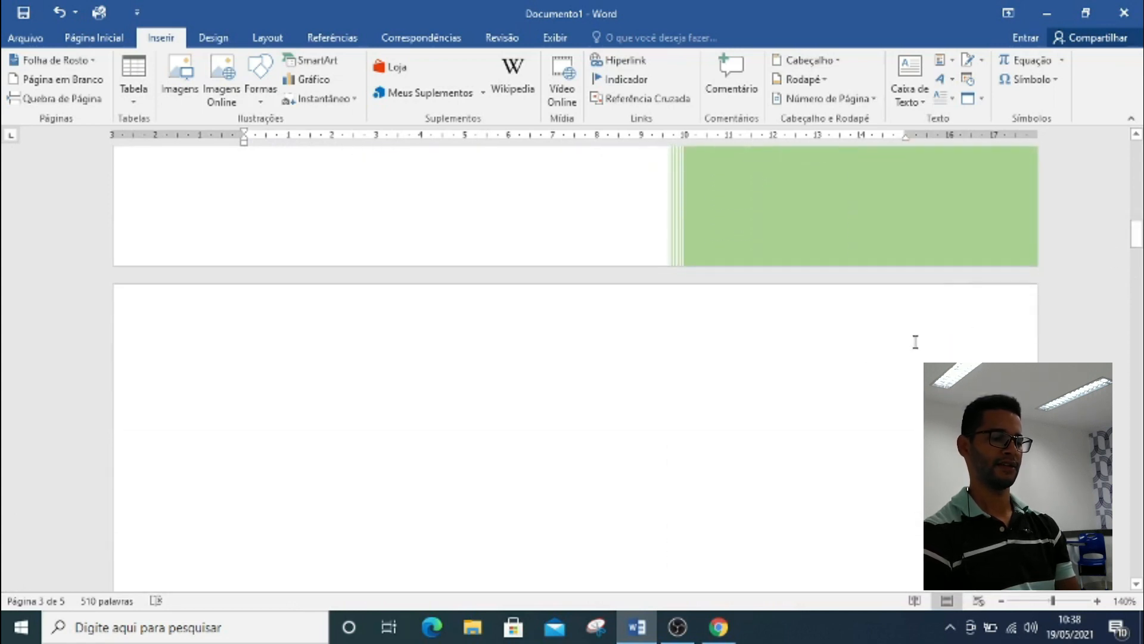
pyautogui.click(590, 474)
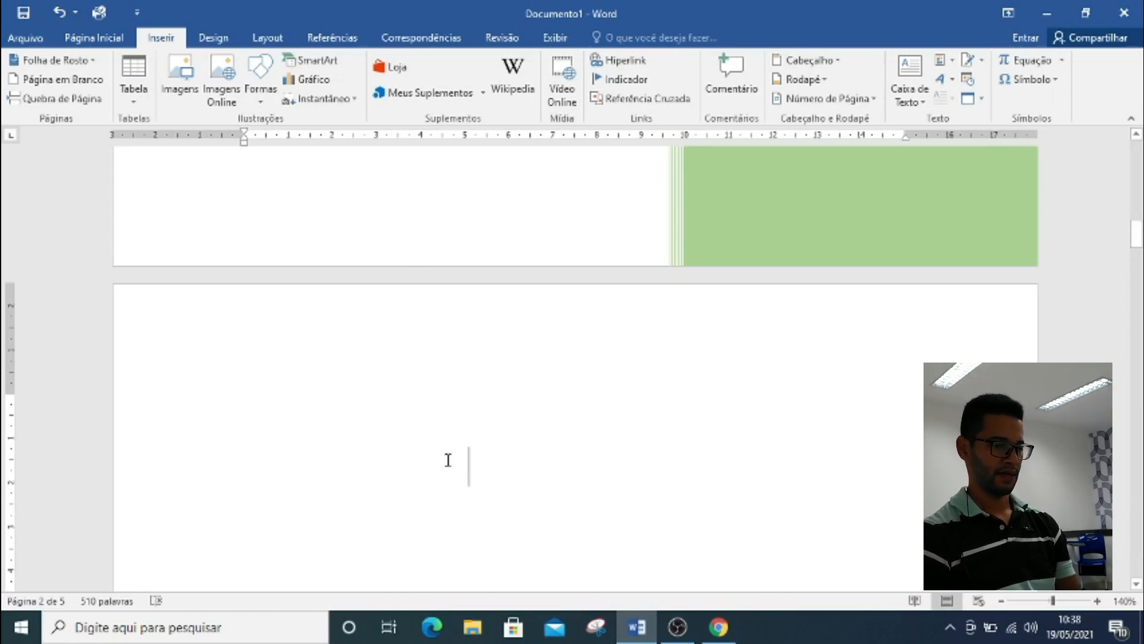
pyautogui.click(62, 13)
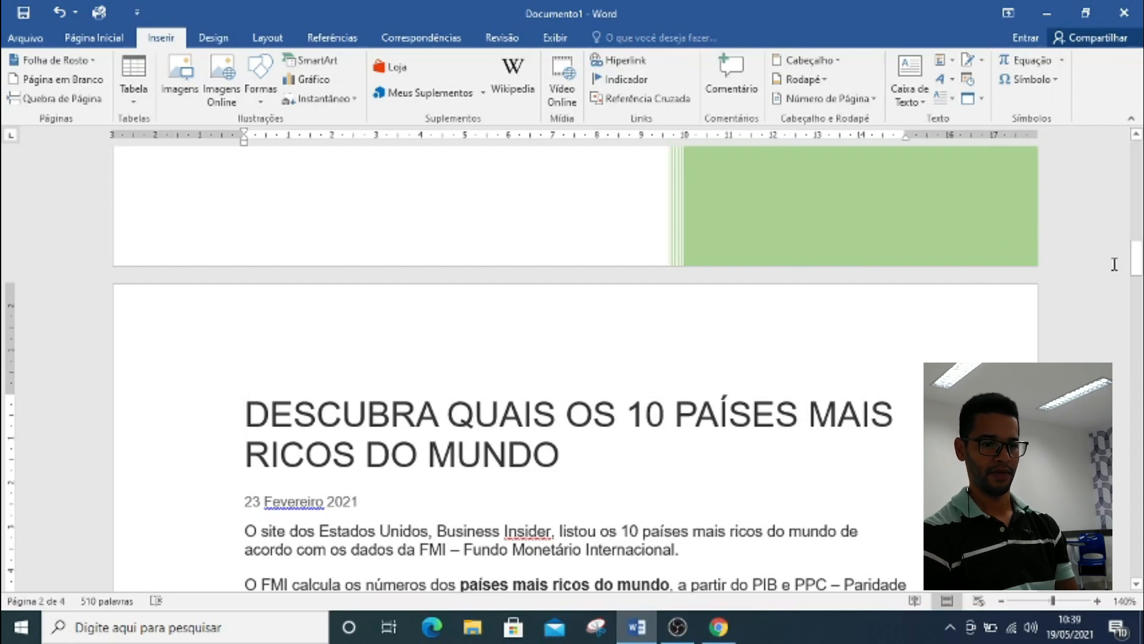
# Add three blank paragraphs after the paragraph ending "para fazer intercâmbio." and remove them again
pyautogui.moveTo(1137, 262)
pyautogui.mouseDown()
pyautogui.moveTo(1143, 291)
pyautogui.moveTo(1140, 261)
pyautogui.moveTo(1140, 276)
pyautogui.mouseUp()
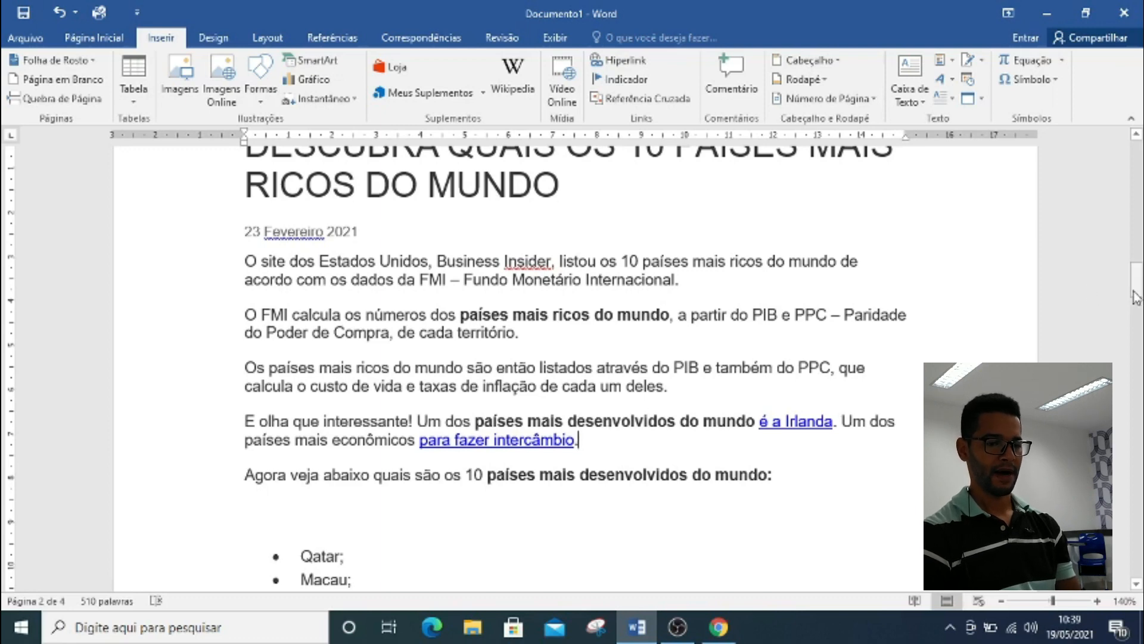
pyautogui.moveTo(1137, 300); pyautogui.dragTo(1138, 317)
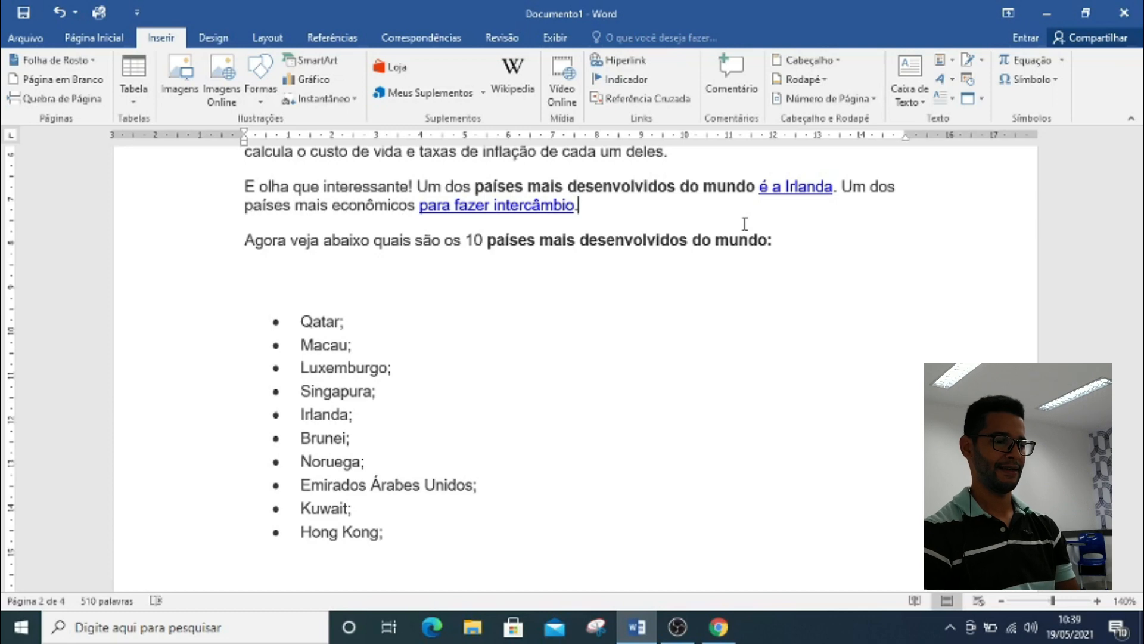
pyautogui.press('Return')
pyautogui.press('Return')
pyautogui.press('Return')
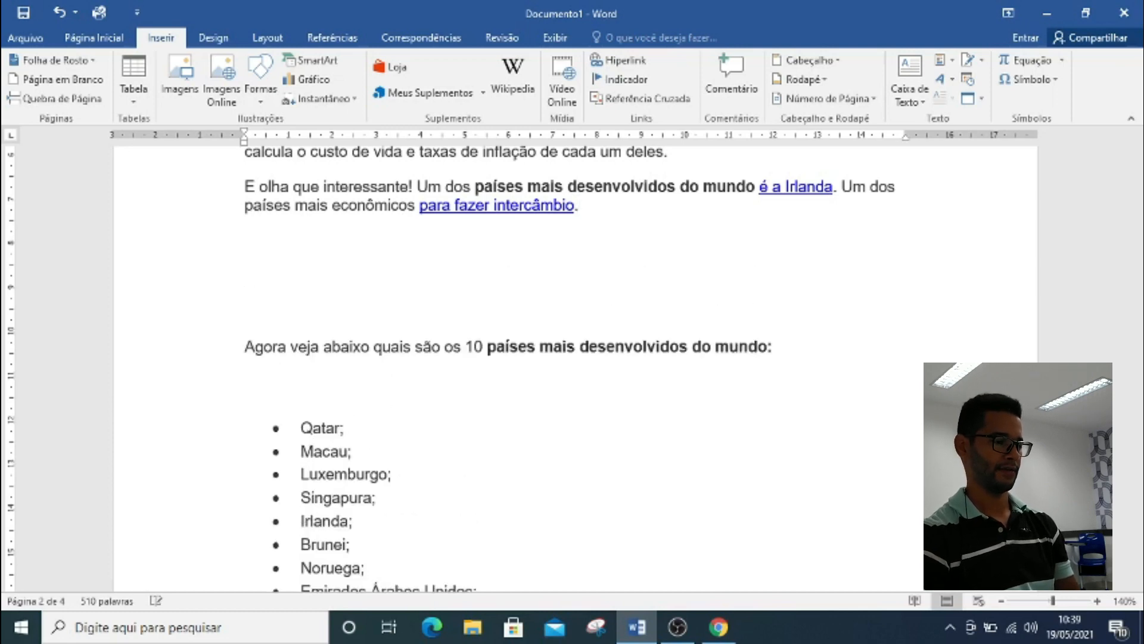
pyautogui.press('BackSpace')
pyautogui.press('BackSpace')
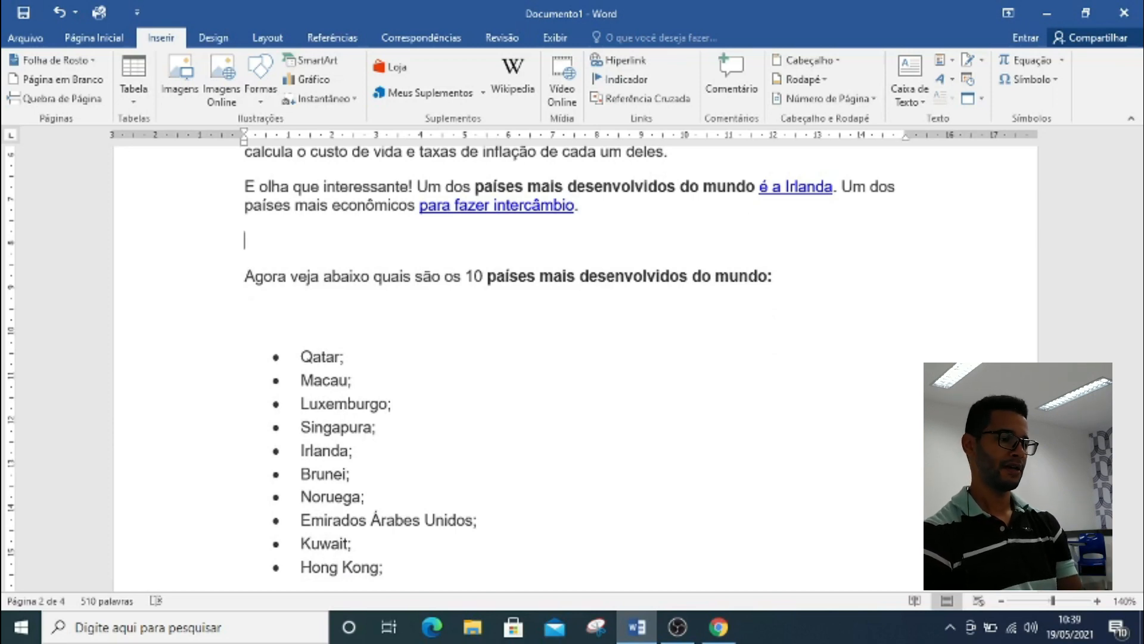
pyautogui.press('BackSpace')
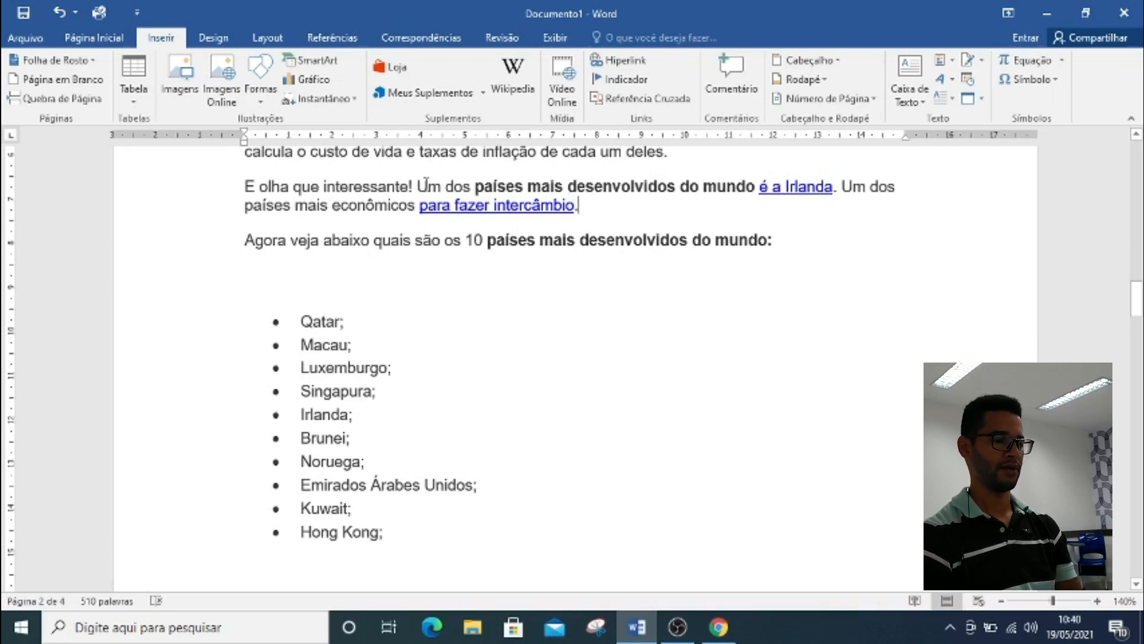
# Insert a page break after the paragraph ending "para fazer intercâmbio." and check the resulting pages
pyautogui.click(87, 102)
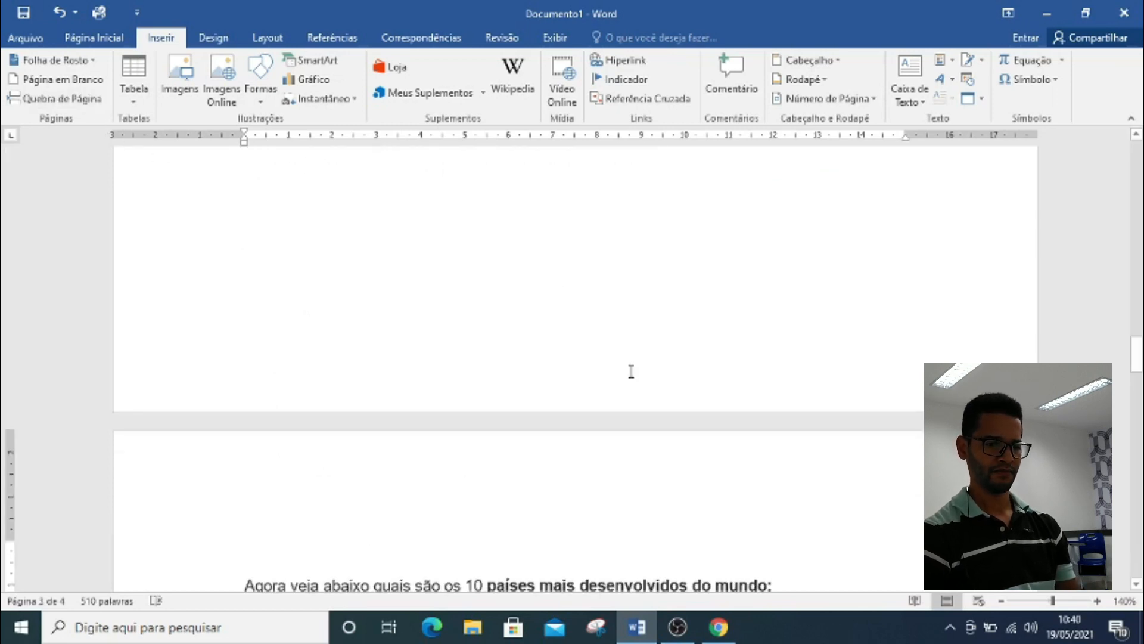
pyautogui.moveTo(1137, 358); pyautogui.dragTo(1138, 287)
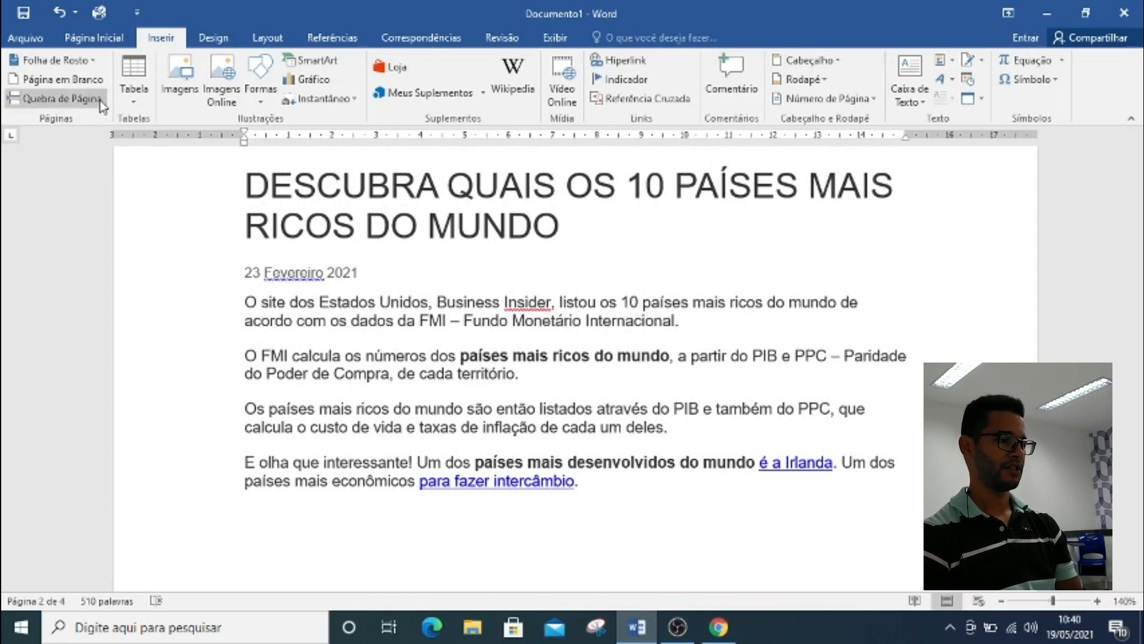
# Add a blank paragraph below the paragraph ending "para fazer intercâmbio." on page 2 as the place for a table
pyautogui.click(134, 89)
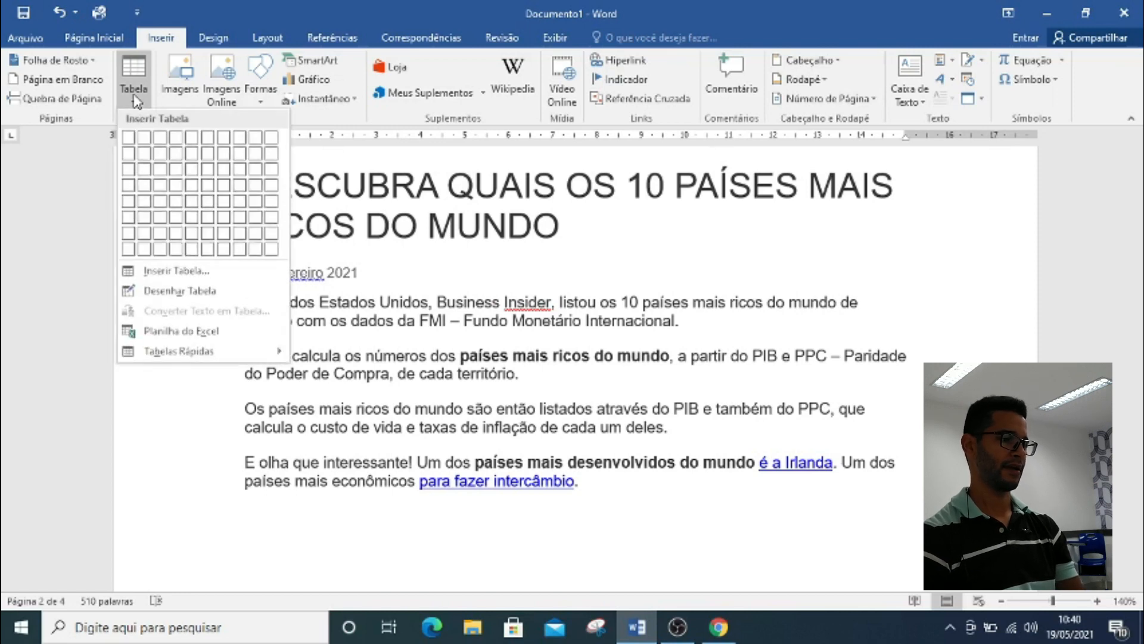
pyautogui.click(594, 519)
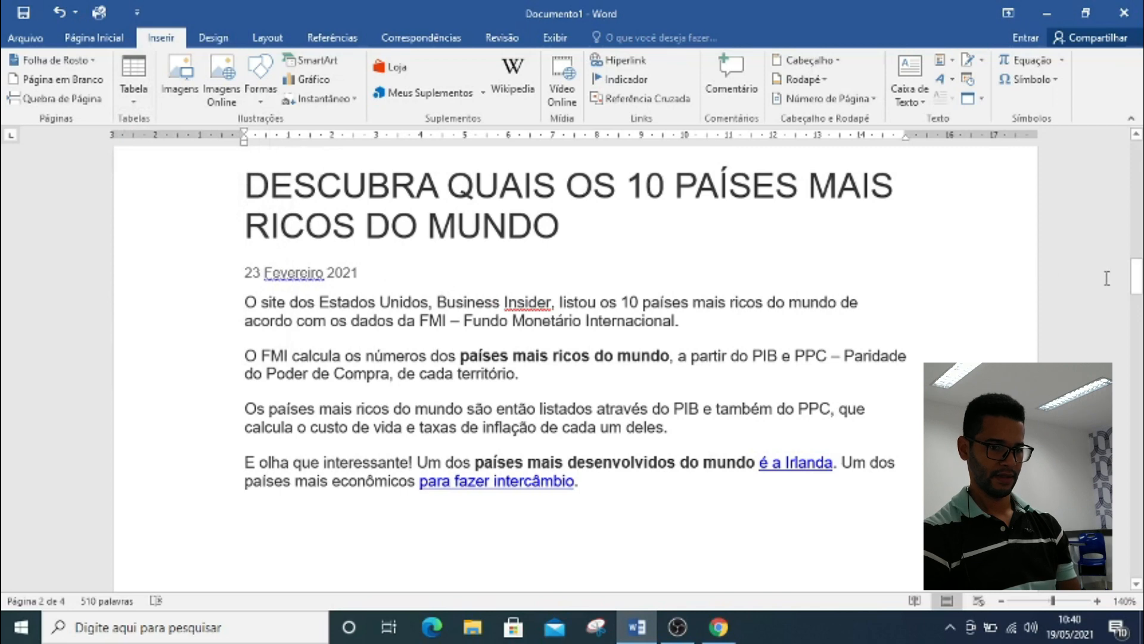
pyautogui.moveTo(1138, 291); pyautogui.dragTo(1136, 302)
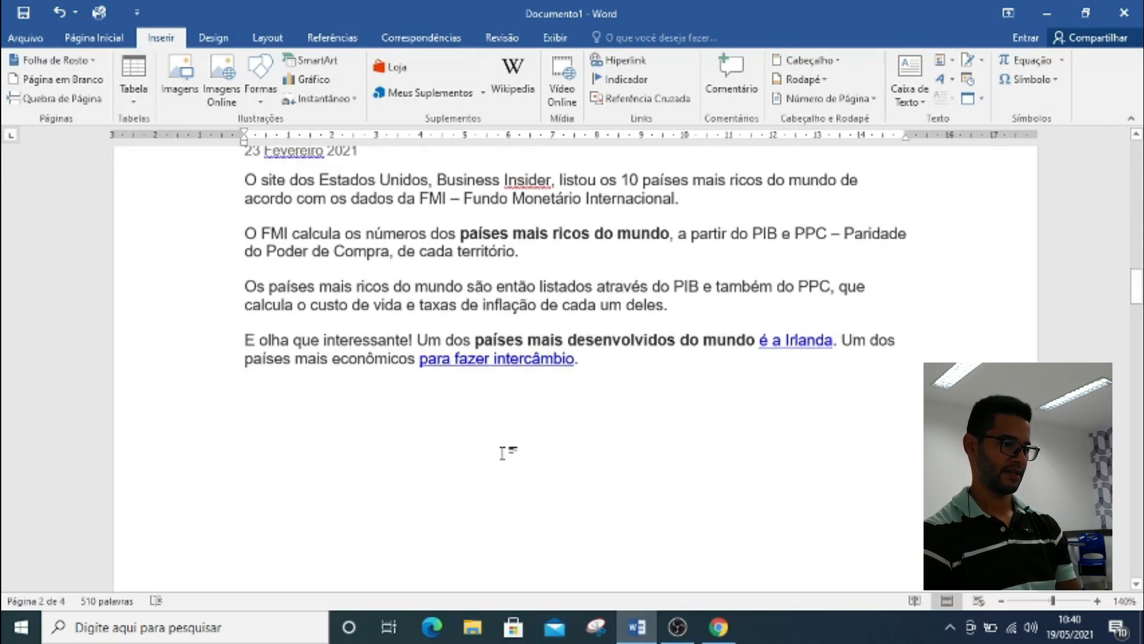
pyautogui.click(260, 422)
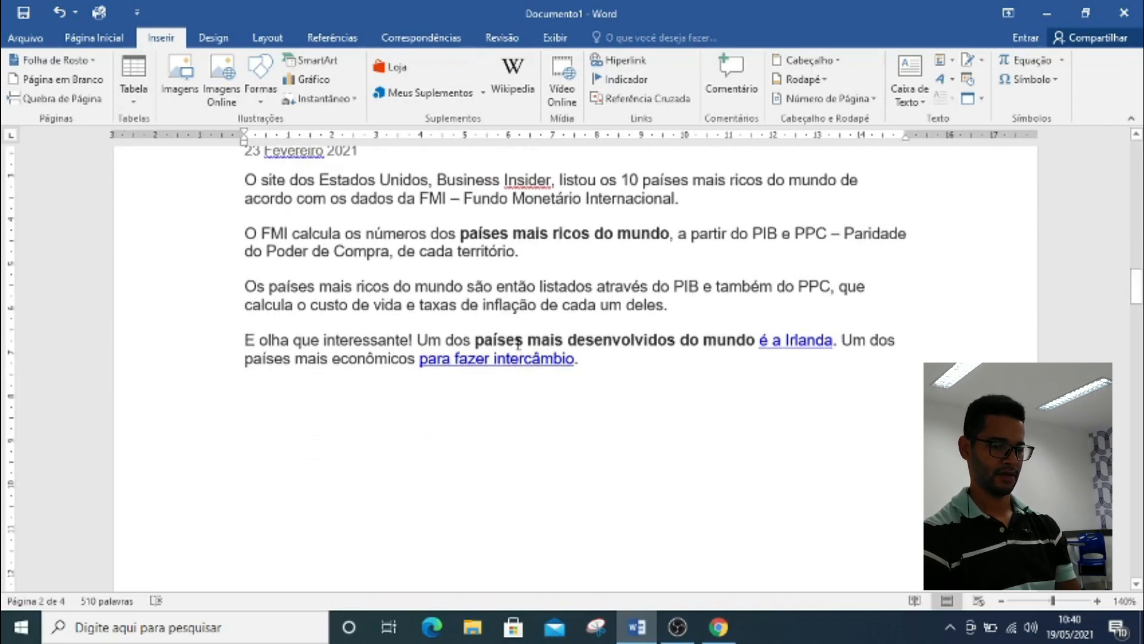
pyautogui.press('Return')
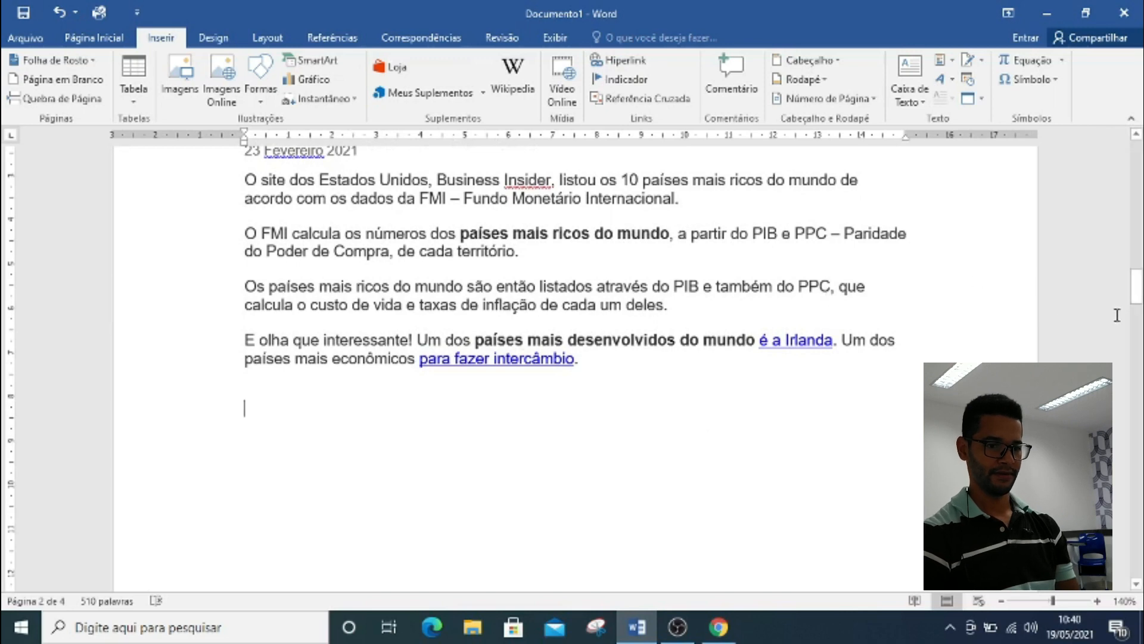
pyautogui.moveTo(1135, 300); pyautogui.dragTo(1136, 317)
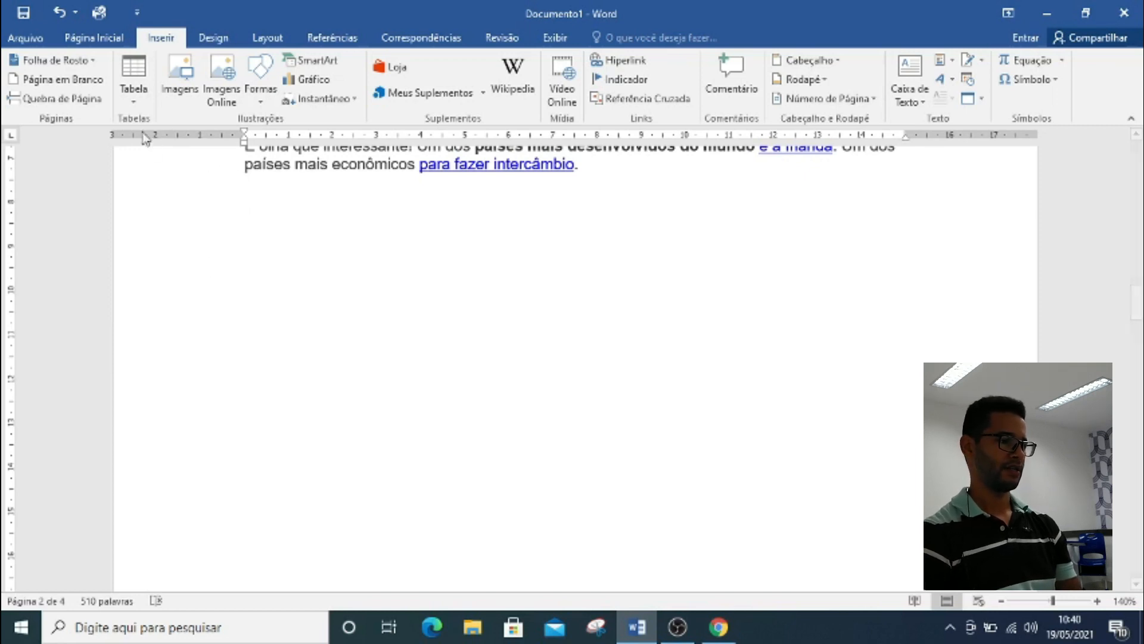
# Insert a table with 2 columns and 10 rows at the blank paragraph, keeping the automatic fixed column width
pyautogui.click(137, 102)
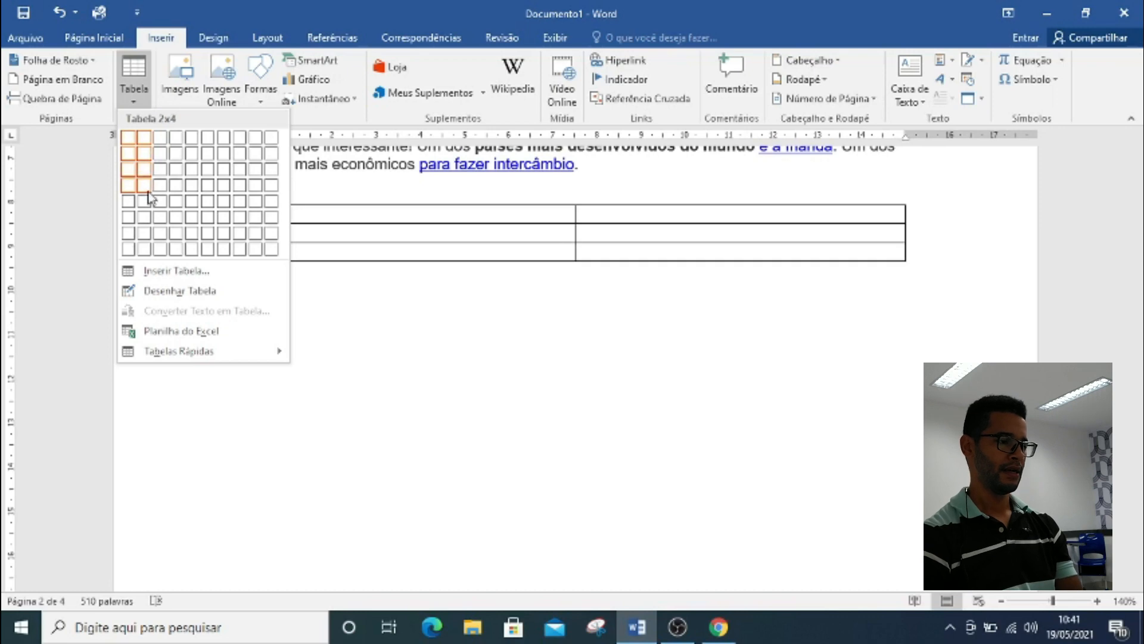
pyautogui.click(161, 271)
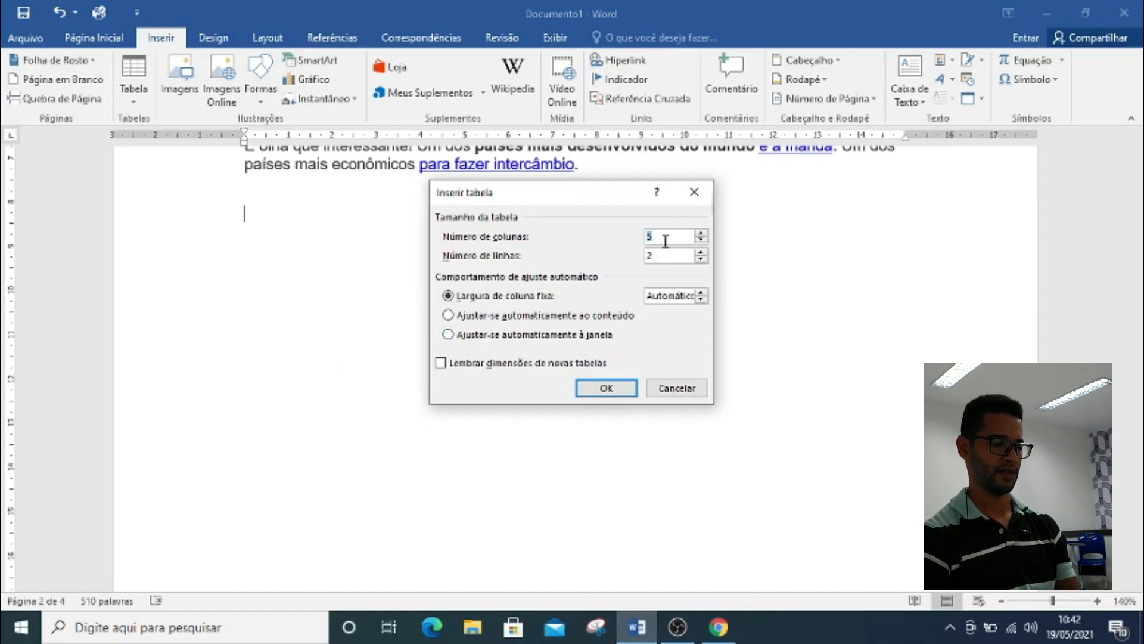
pyautogui.doubleClick(655, 257)
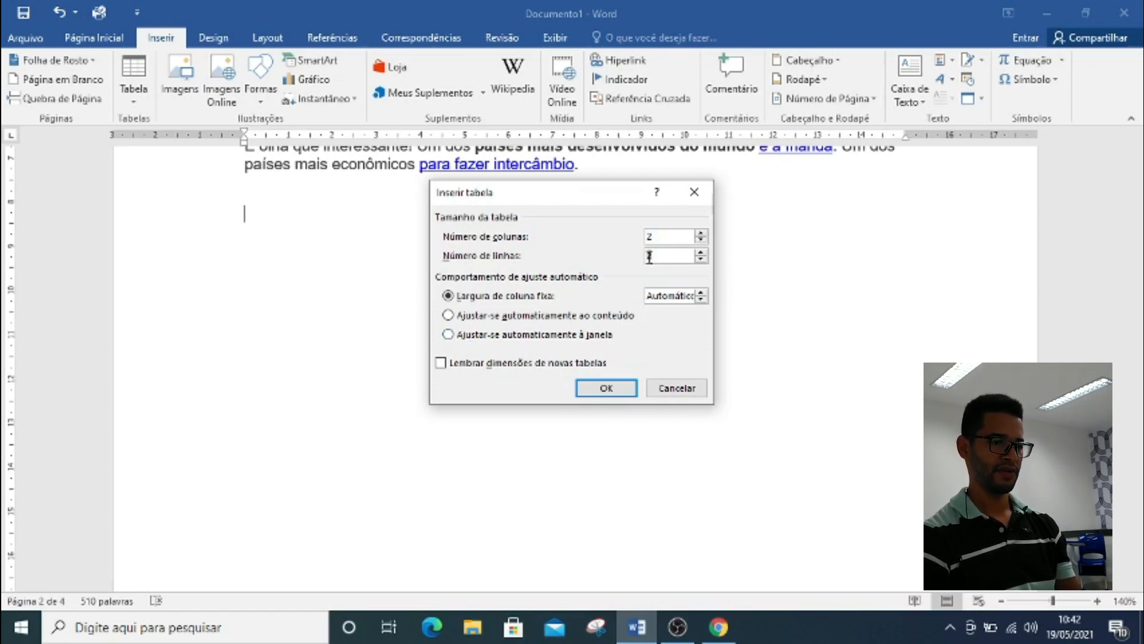
pyautogui.write('10')
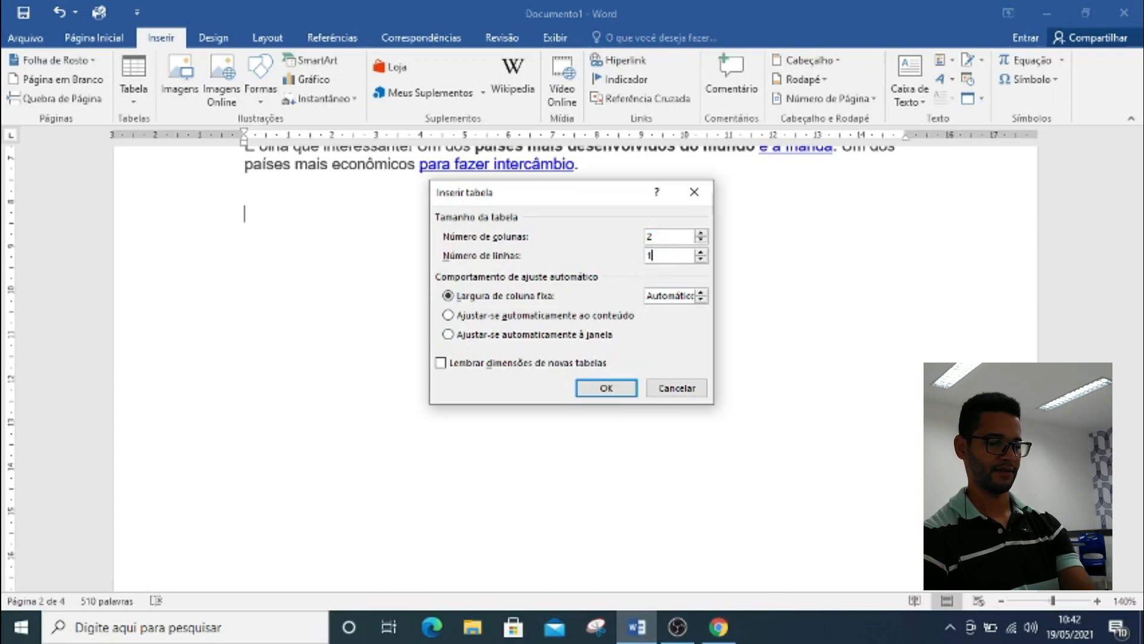
pyautogui.click(607, 394)
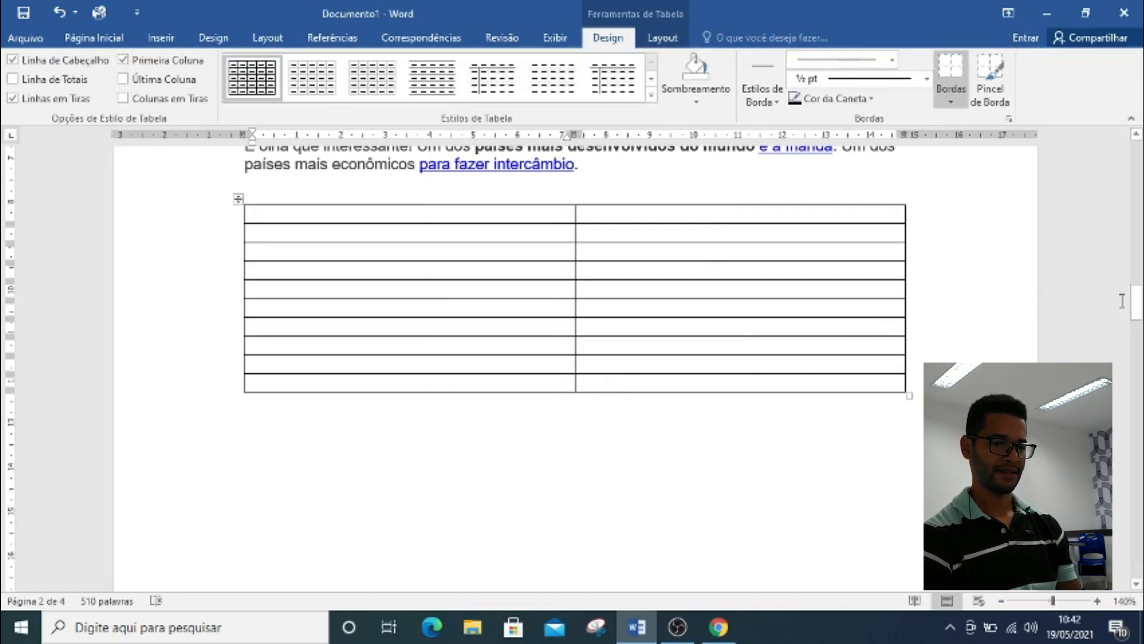
# Examine the GDP figure in the Macau description on page 3 and return to the empty table
pyautogui.moveTo(1135, 314); pyautogui.dragTo(1140, 456)
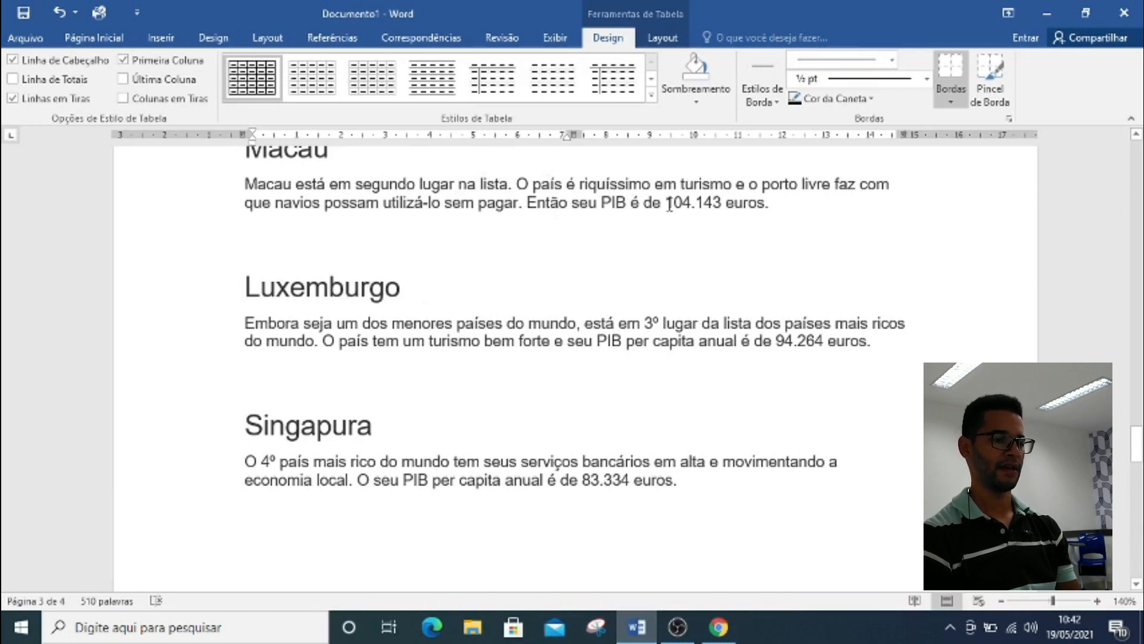
pyautogui.moveTo(665, 204); pyautogui.dragTo(724, 203)
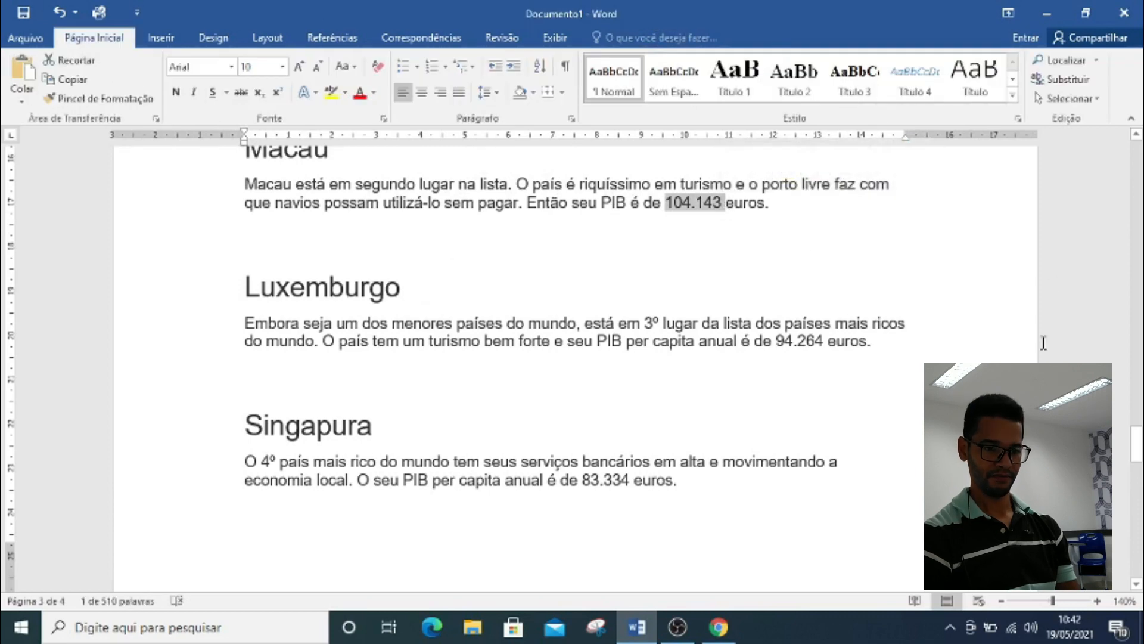
pyautogui.moveTo(1137, 444); pyautogui.dragTo(1134, 292)
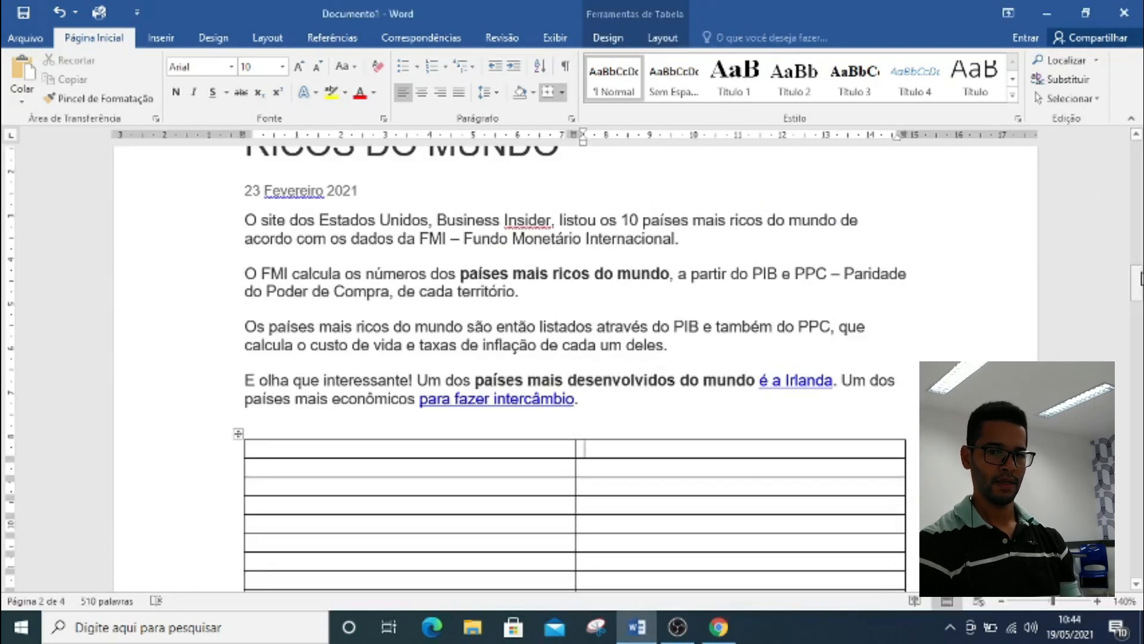
# Copy the word "Qatar" from its description on page 3 into the first cell of the table's first row
pyautogui.moveTo(1139, 280); pyautogui.dragTo(1140, 421)
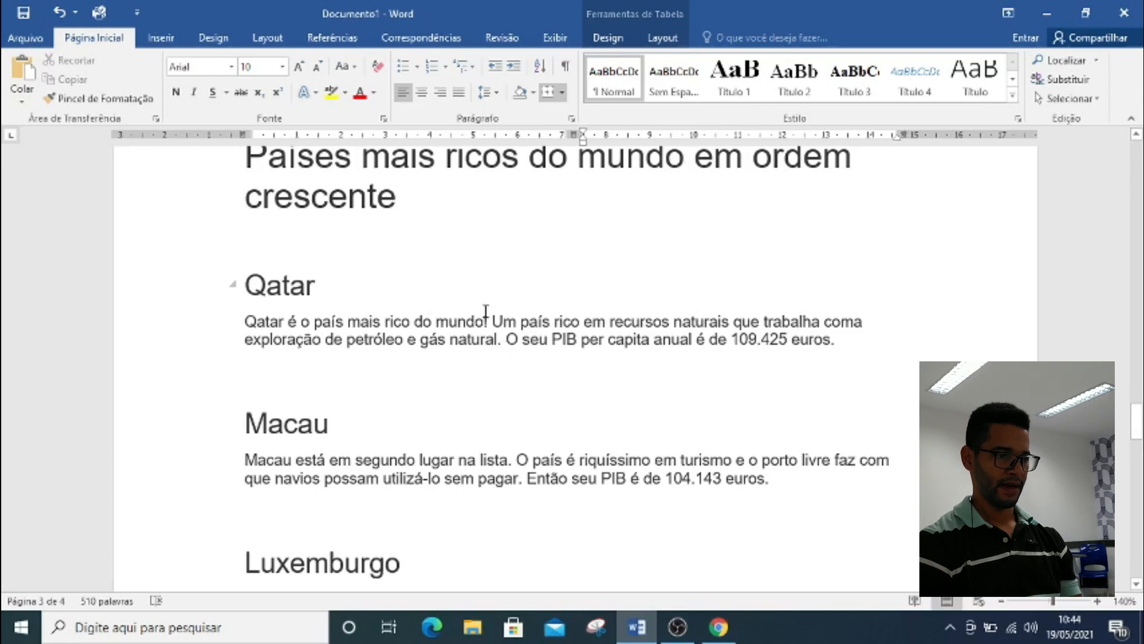
pyautogui.click(287, 321)
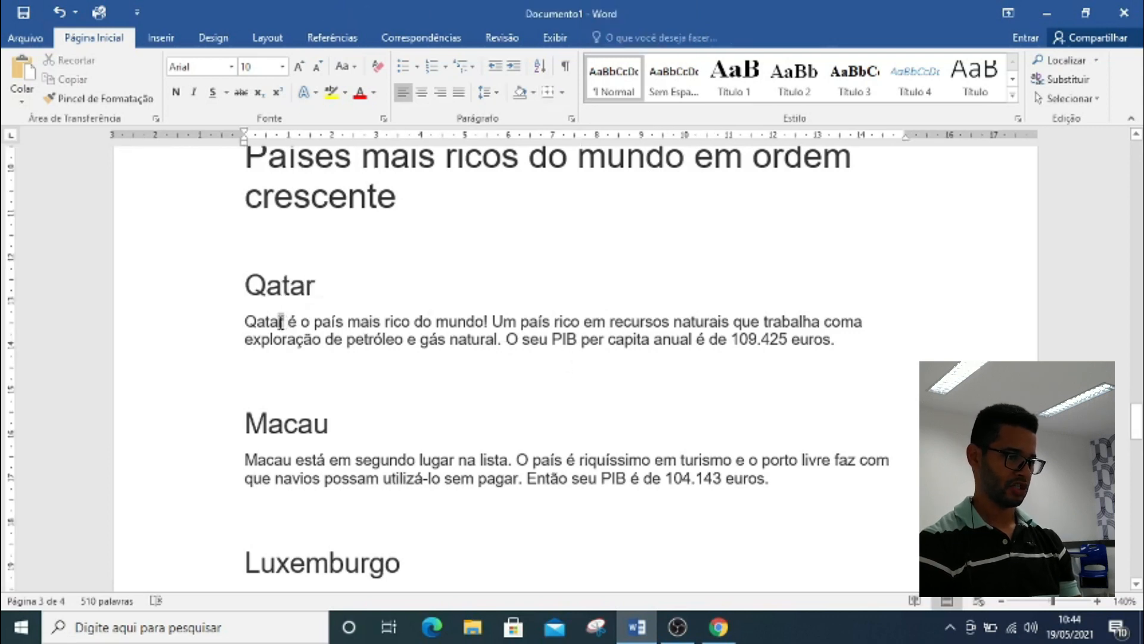
pyautogui.moveTo(281, 322); pyautogui.dragTo(249, 327)
pyautogui.hotkey('ctrl', 'c')
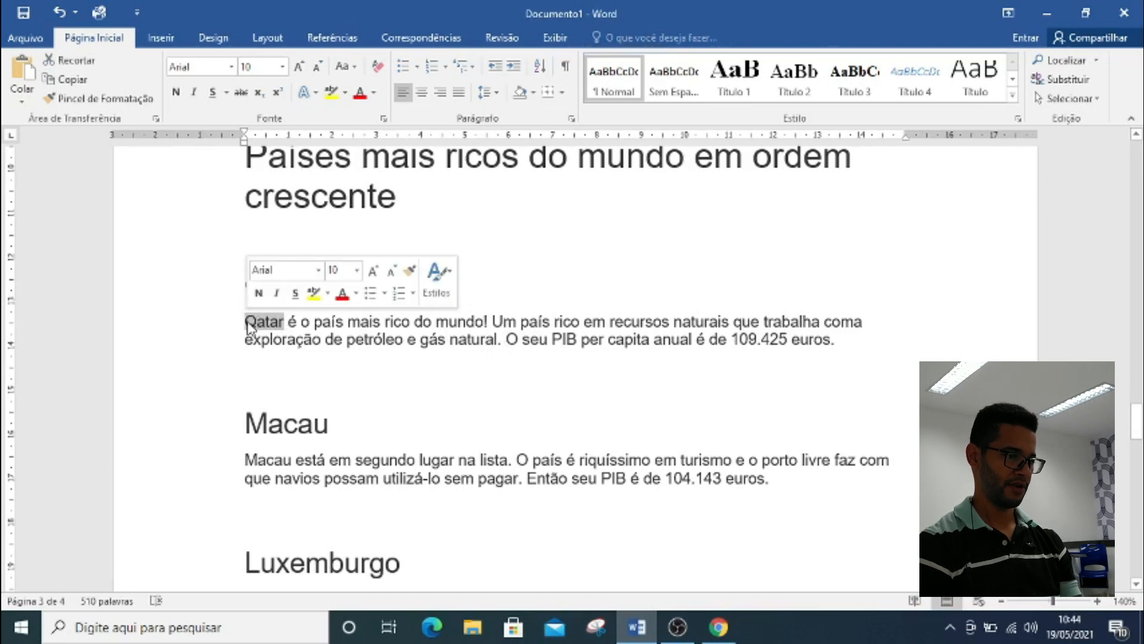
pyautogui.rightClick(249, 327)
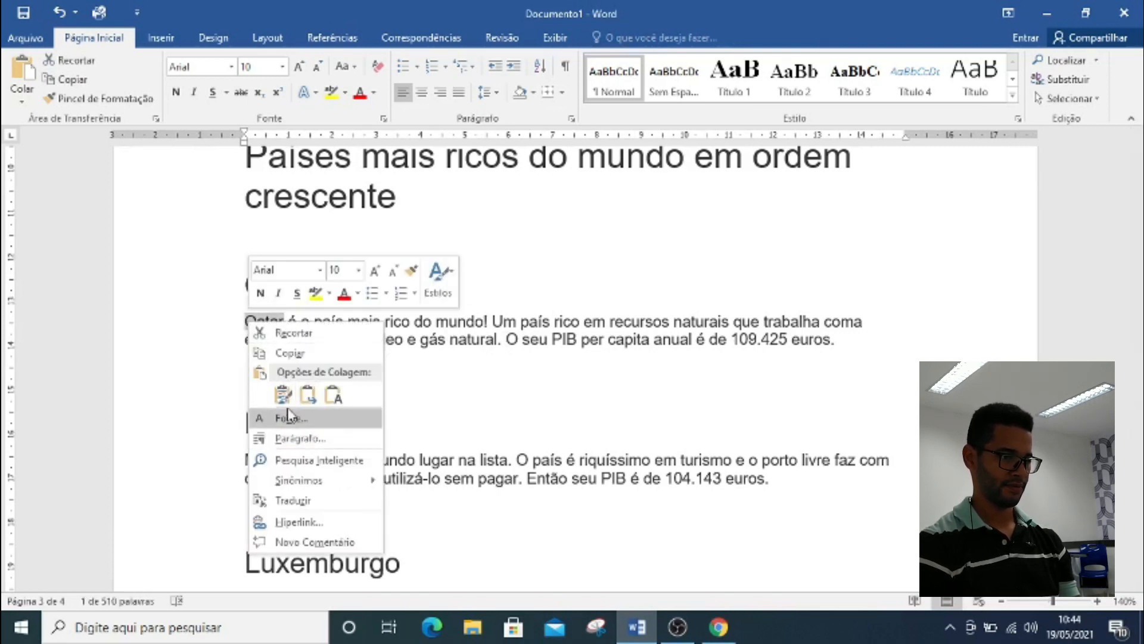
pyautogui.press('Escape')
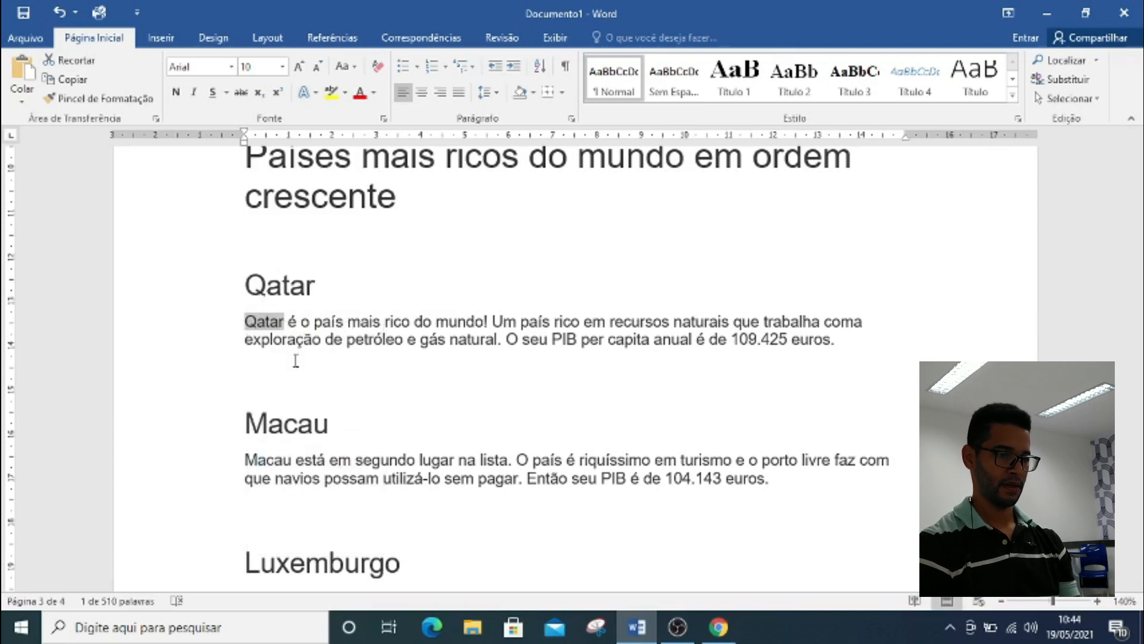
pyautogui.moveTo(1138, 424); pyautogui.dragTo(1138, 300)
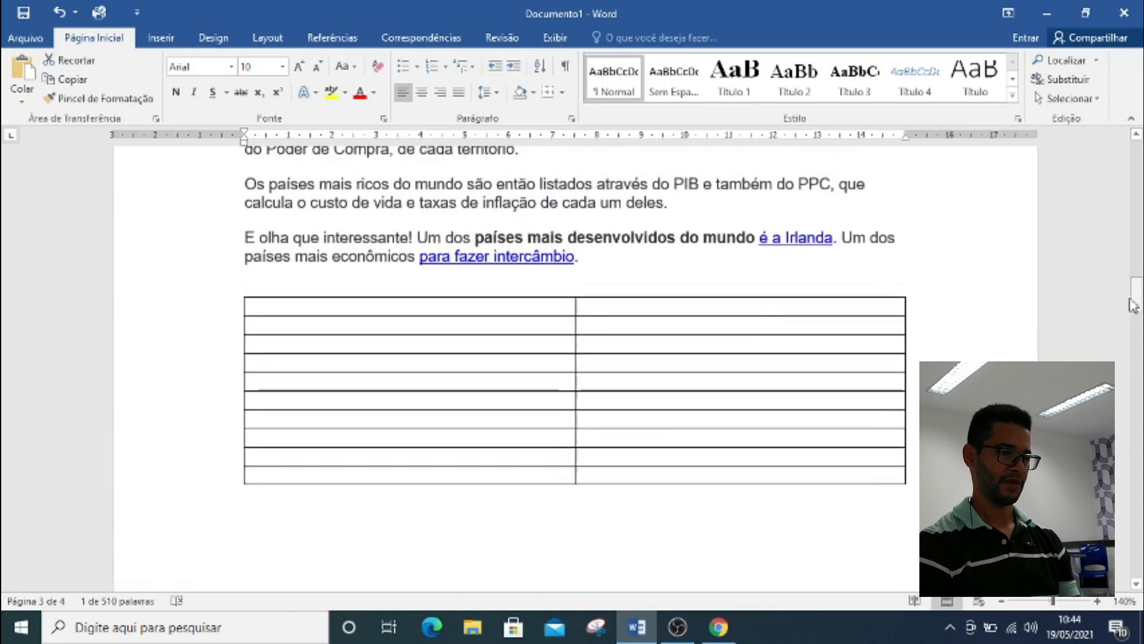
pyautogui.click(476, 308)
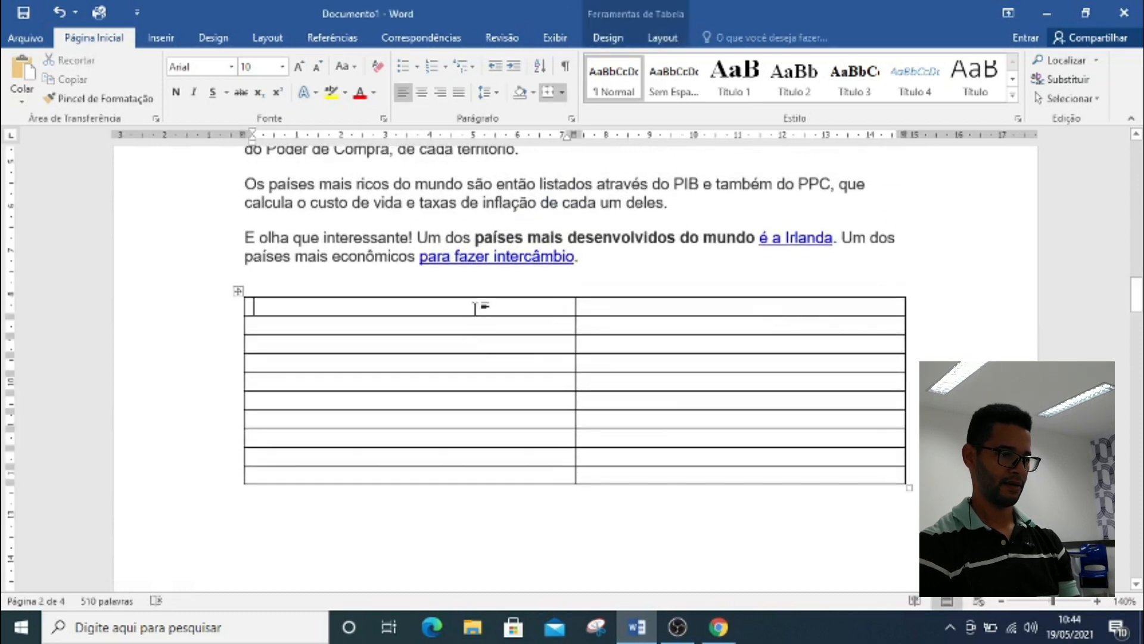
pyautogui.rightClick(478, 307)
pyautogui.click(511, 366)
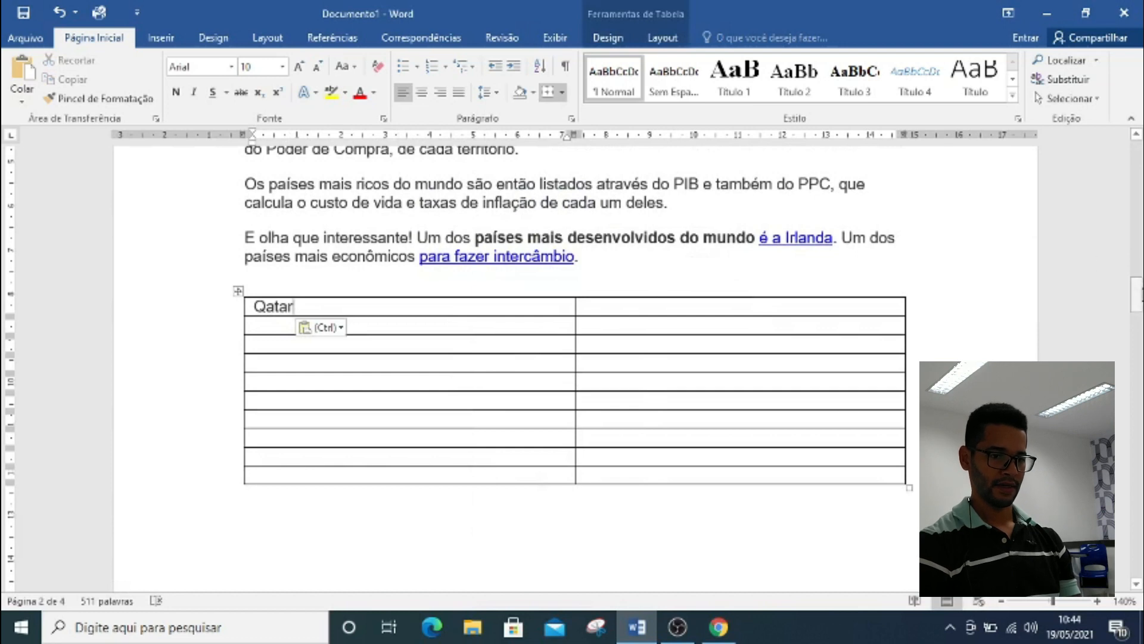
# Copy Qatar's GDP figure 109.425 from its description into the second column of the Qatar row
pyautogui.moveTo(1137, 294); pyautogui.dragTo(1139, 410)
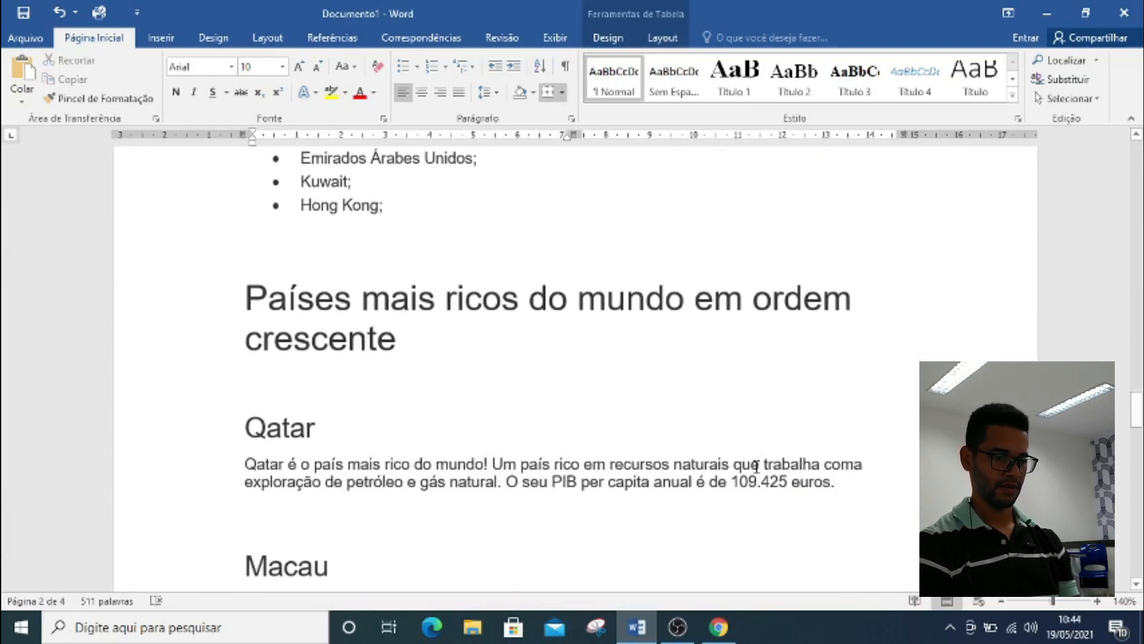
pyautogui.moveTo(732, 482); pyautogui.dragTo(772, 485)
pyautogui.rightClick(772, 486)
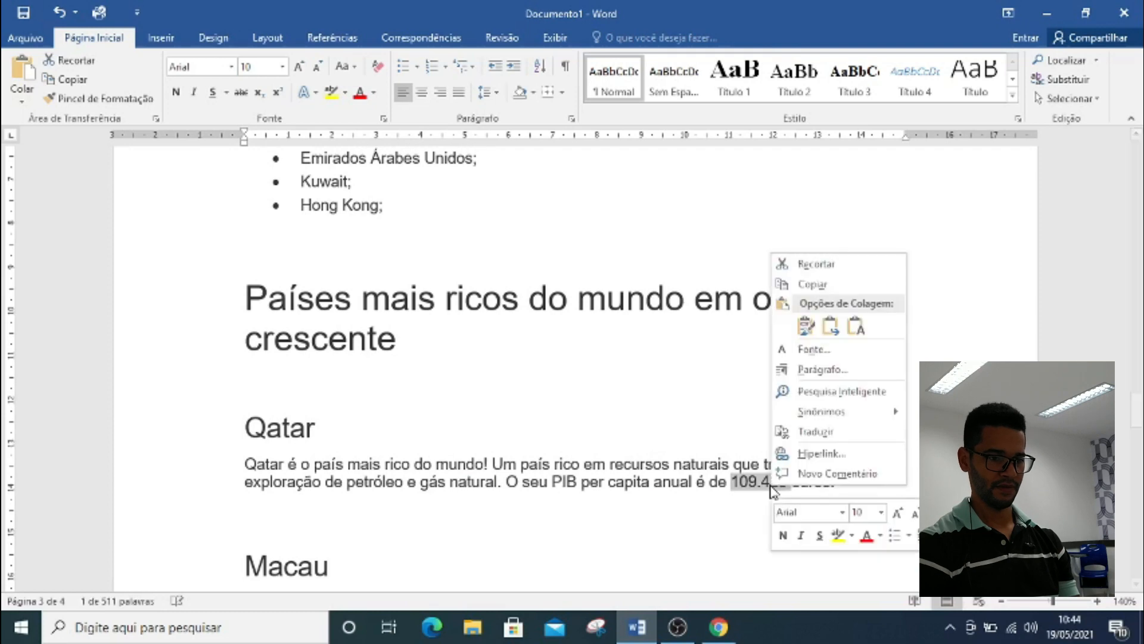
pyautogui.click(812, 284)
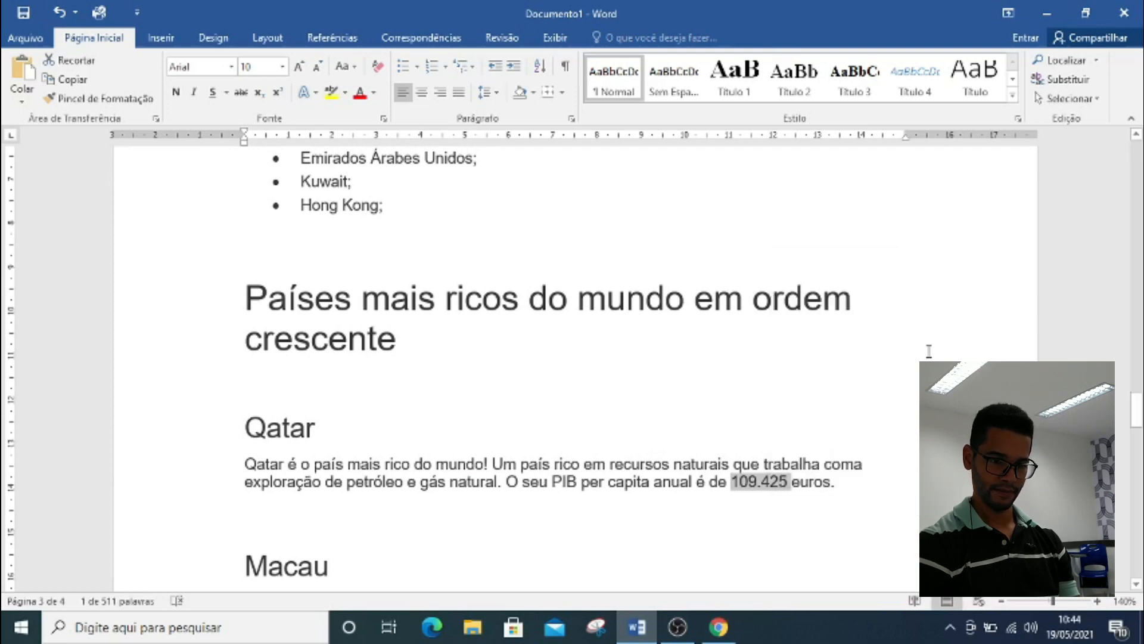
pyautogui.moveTo(1134, 419); pyautogui.dragTo(1130, 313)
pyautogui.scroll(3, 835, 286)
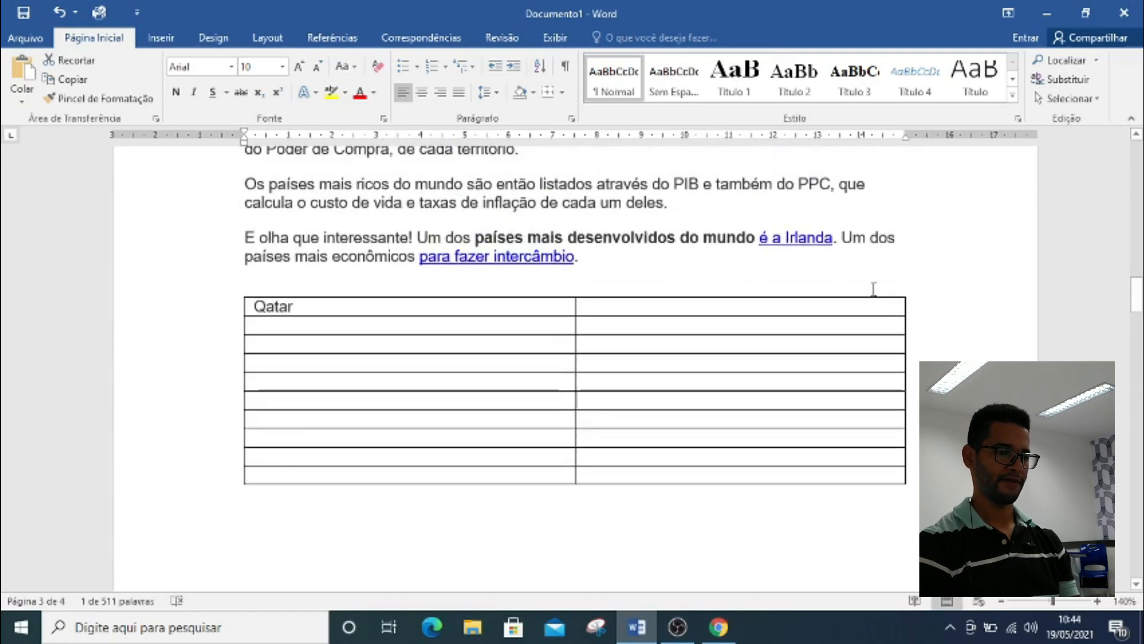
pyautogui.click(816, 305)
pyautogui.hotkey('ctrl', 'v')
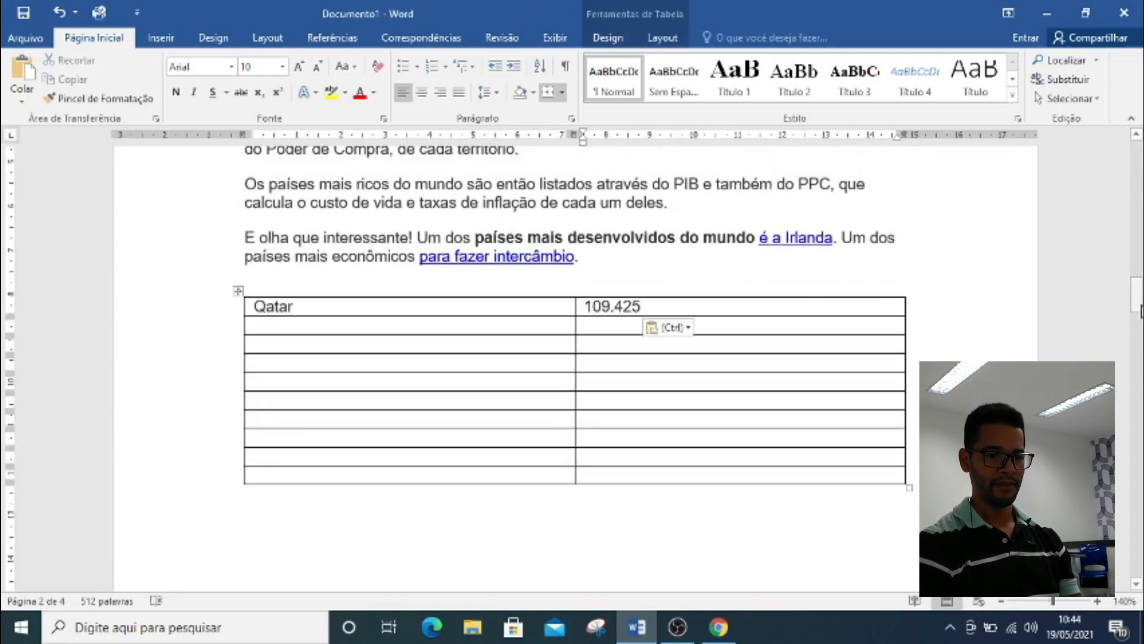
# Copy the word "Macau" from its description into the first column of the table's second row
pyautogui.moveTo(1137, 301); pyautogui.dragTo(1140, 447)
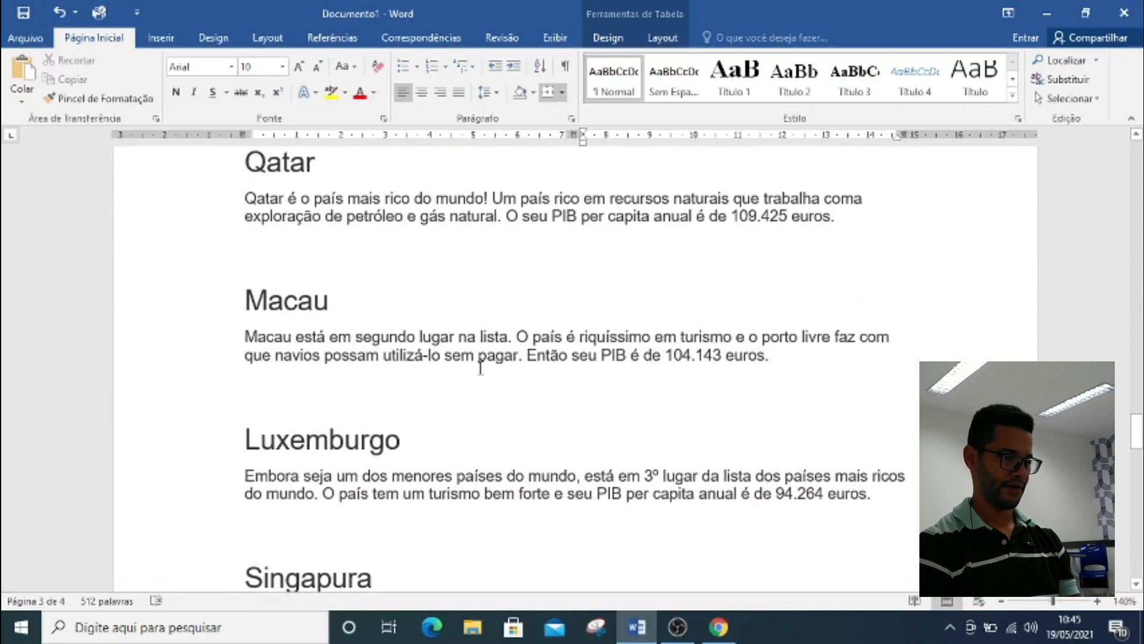
pyautogui.moveTo(294, 339); pyautogui.dragTo(250, 340)
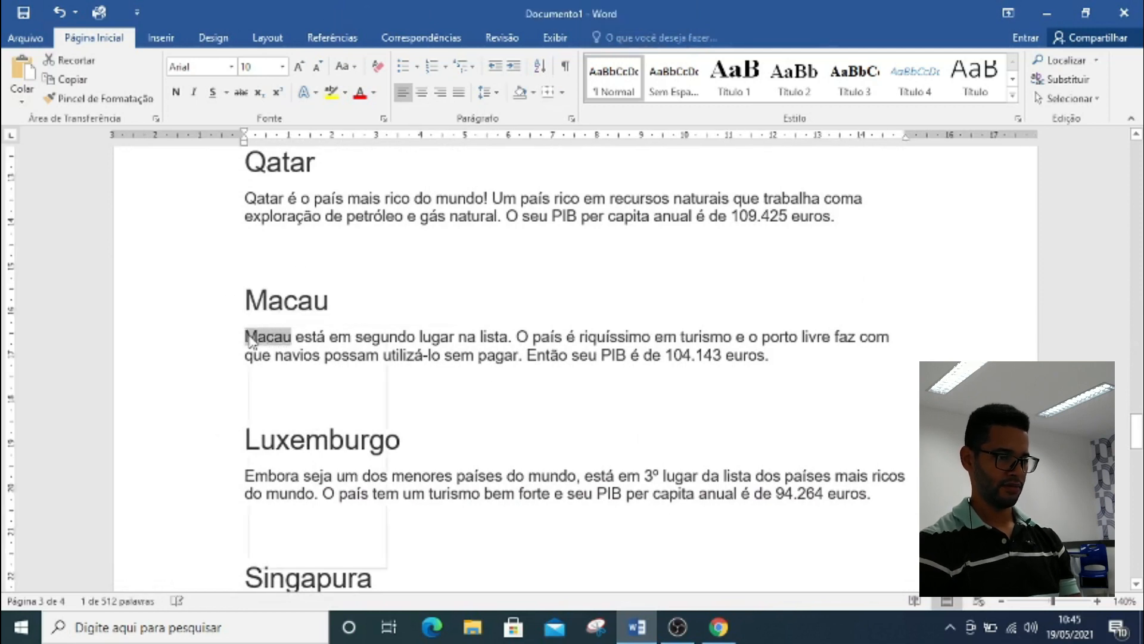
pyautogui.rightClick(250, 338)
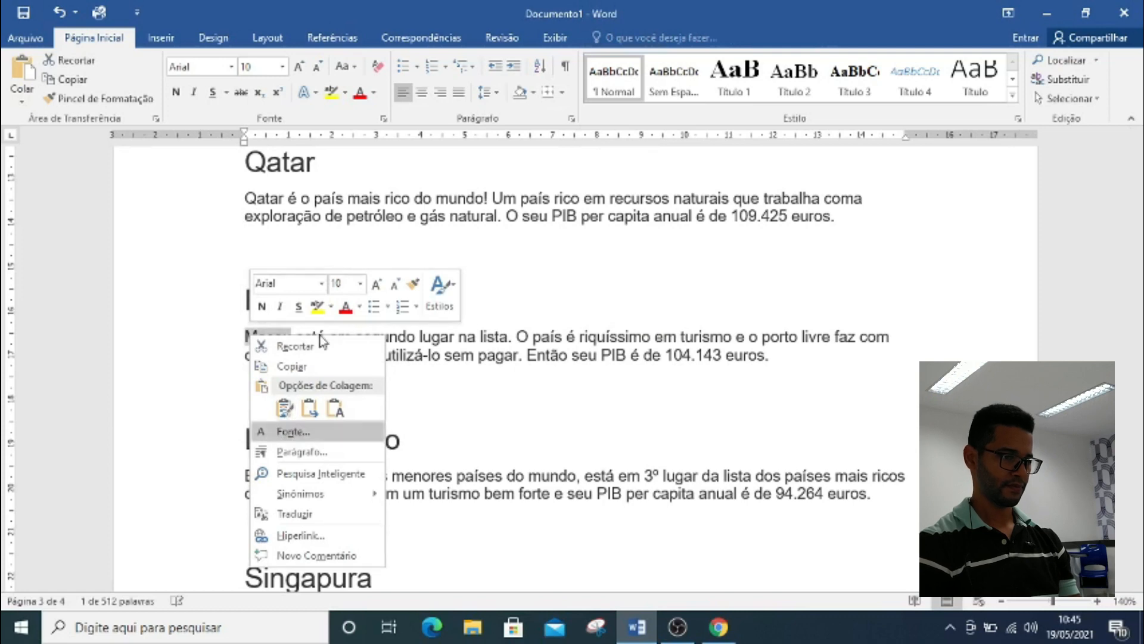
pyautogui.click(292, 366)
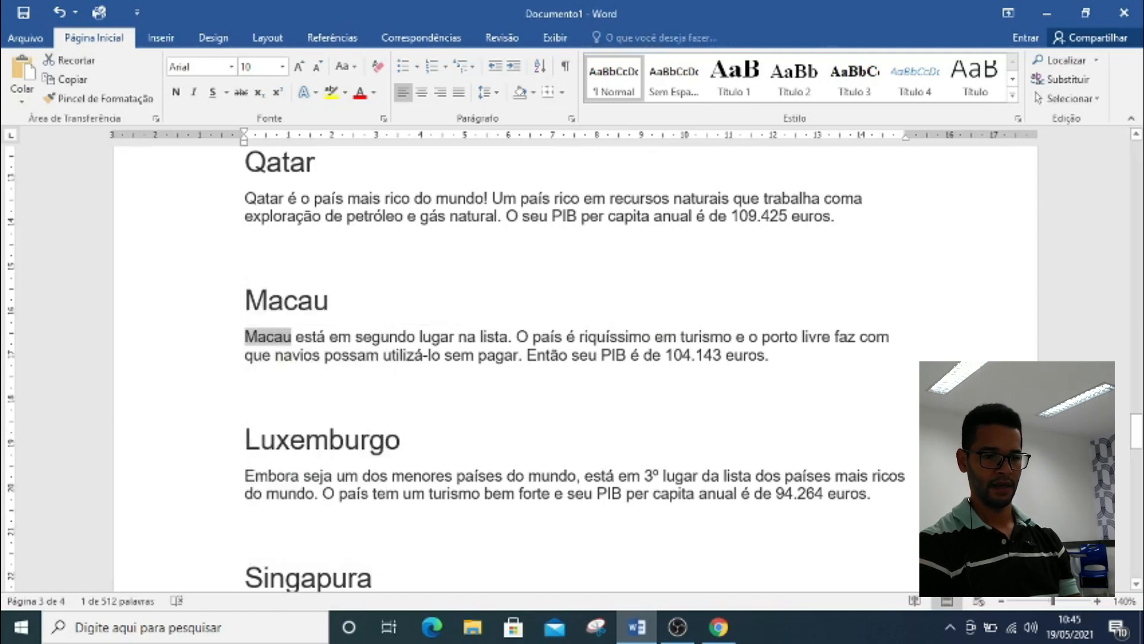
pyautogui.moveTo(1137, 446); pyautogui.dragTo(1139, 319)
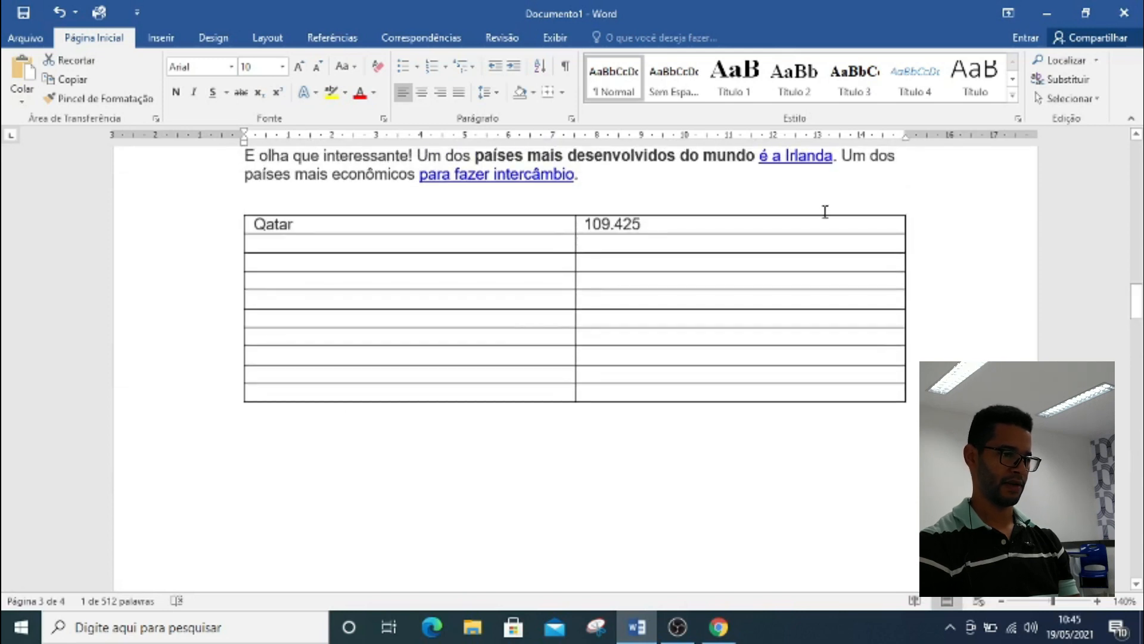
pyautogui.click(551, 244)
pyautogui.hotkey('ctrl', 'v')
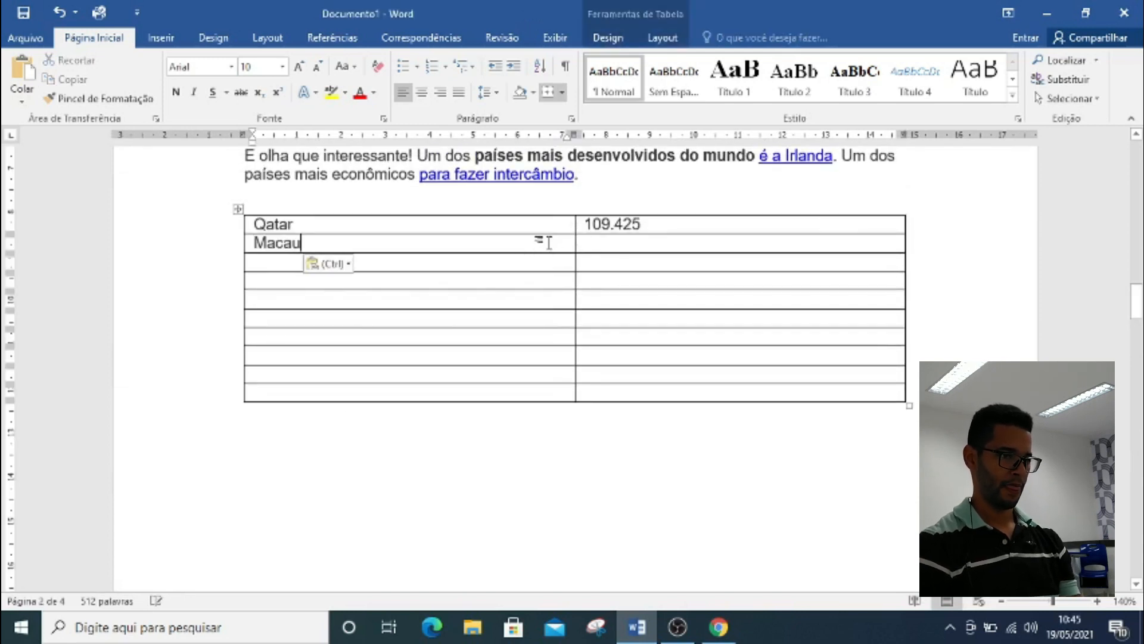
# Copy Macau's GDP figure 104.143 from its description on page 3 into the second column of the Macau row
pyautogui.click(638, 243)
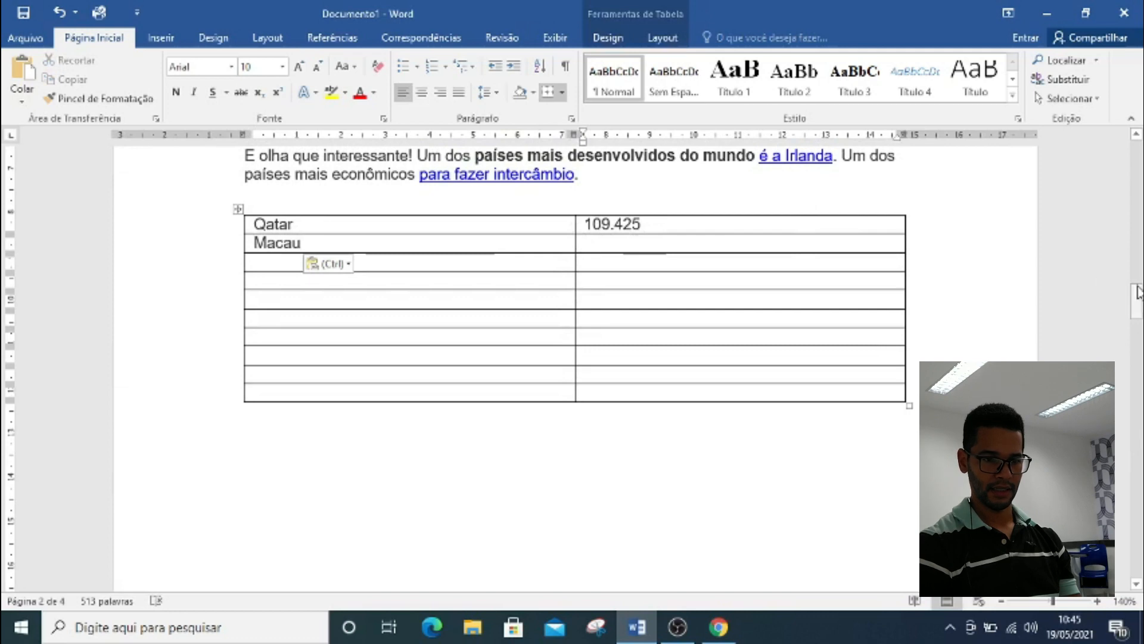
pyautogui.moveTo(1138, 307); pyautogui.dragTo(1137, 441)
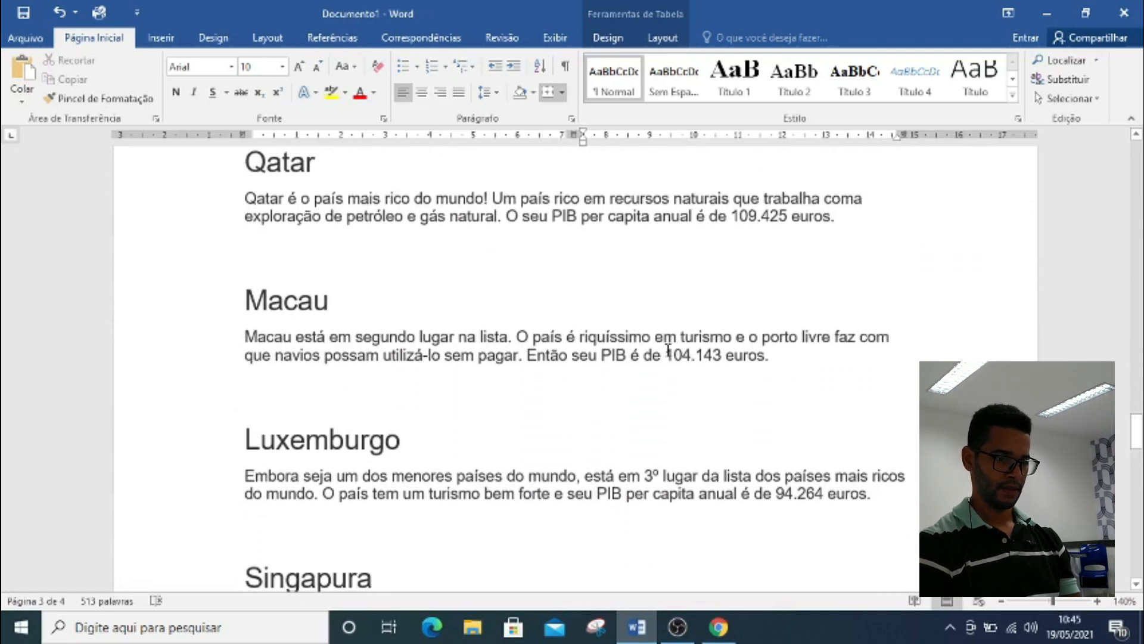
pyautogui.moveTo(669, 351); pyautogui.dragTo(715, 365)
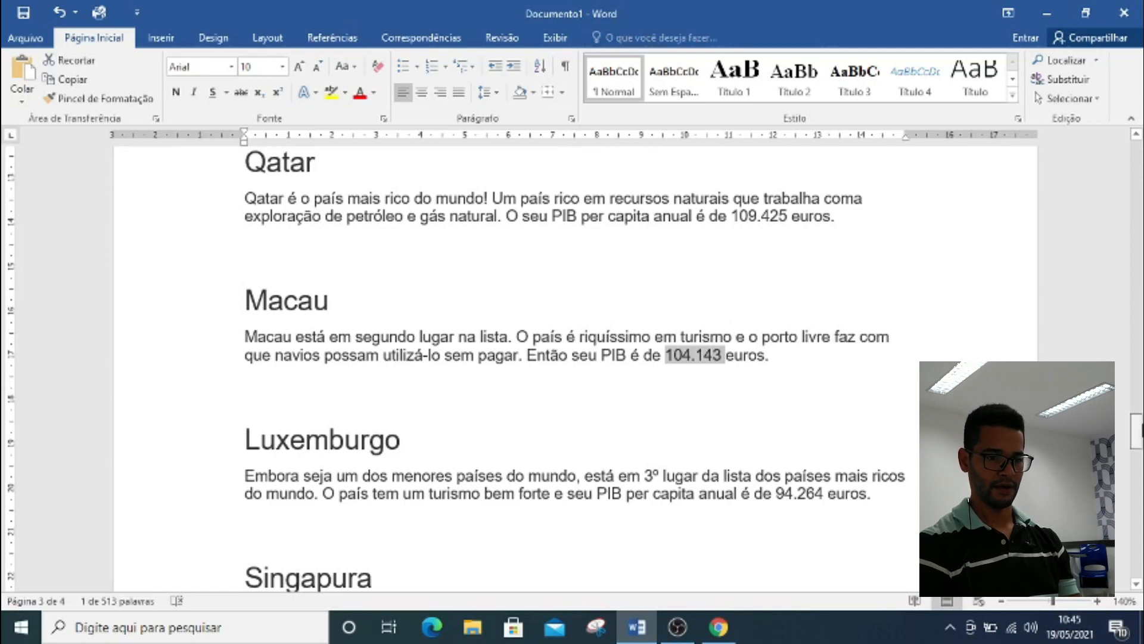
pyautogui.moveTo(1138, 430); pyautogui.dragTo(1140, 286)
pyautogui.click(845, 428)
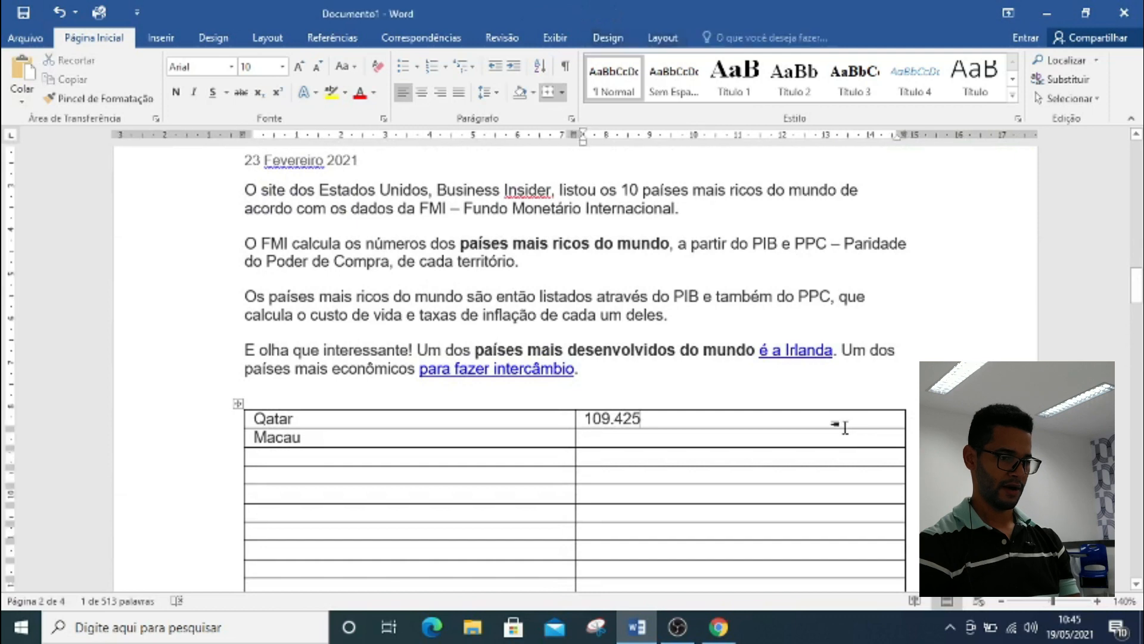
pyautogui.click(832, 438)
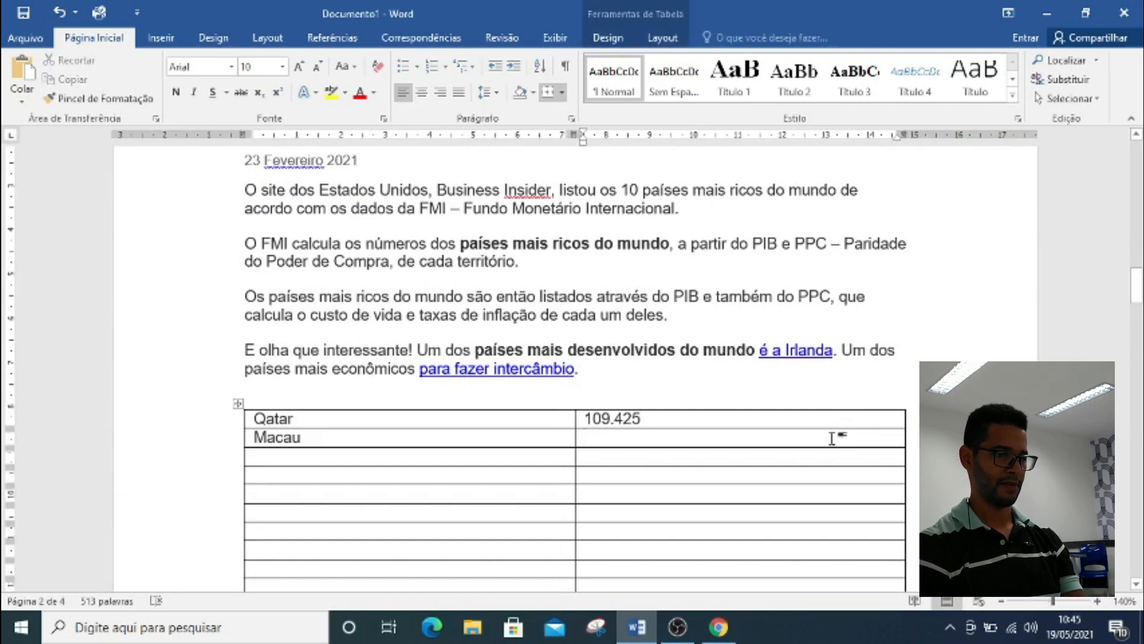
pyautogui.hotkey('ctrl', 'v')
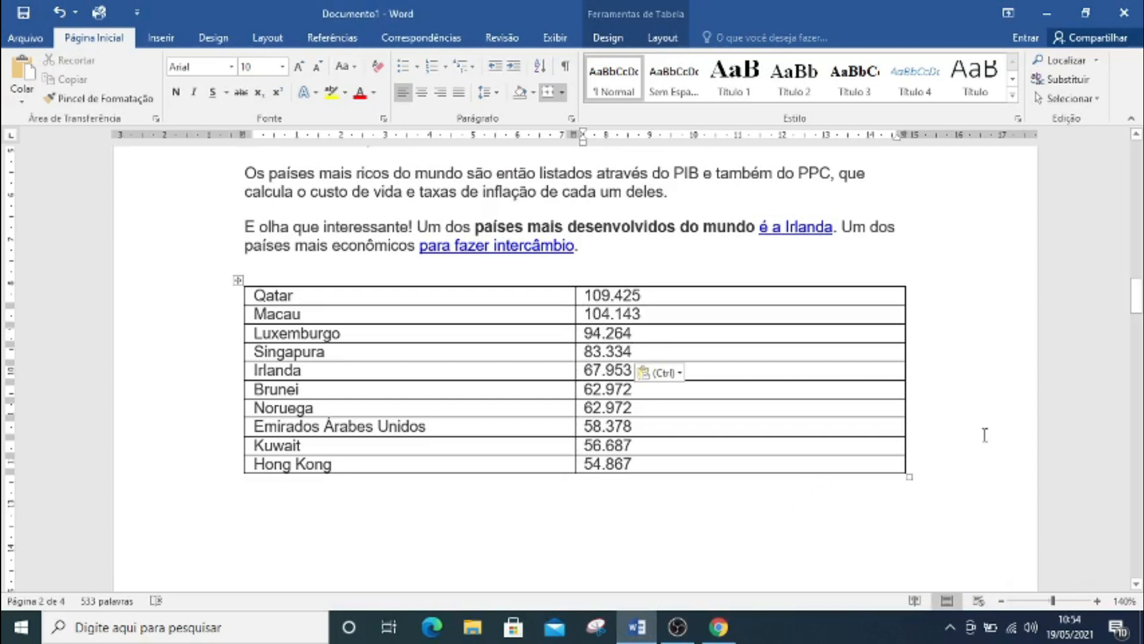
# Insert an empty row above the Qatar row of the table
pyautogui.moveTo(1138, 295); pyautogui.dragTo(1142, 295)
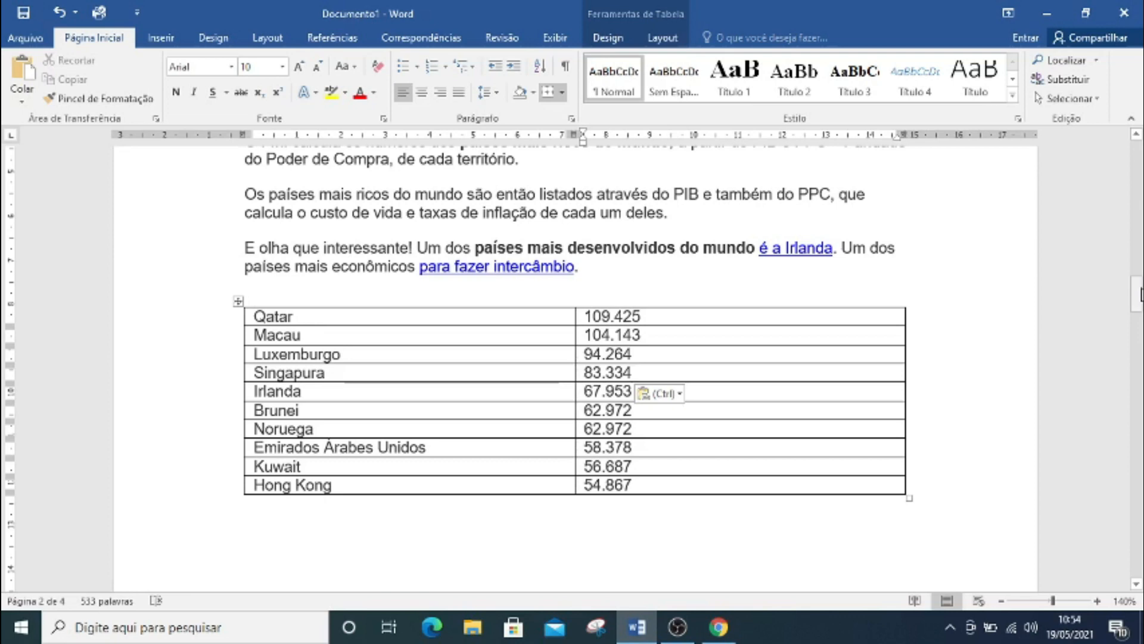
pyautogui.click(169, 40)
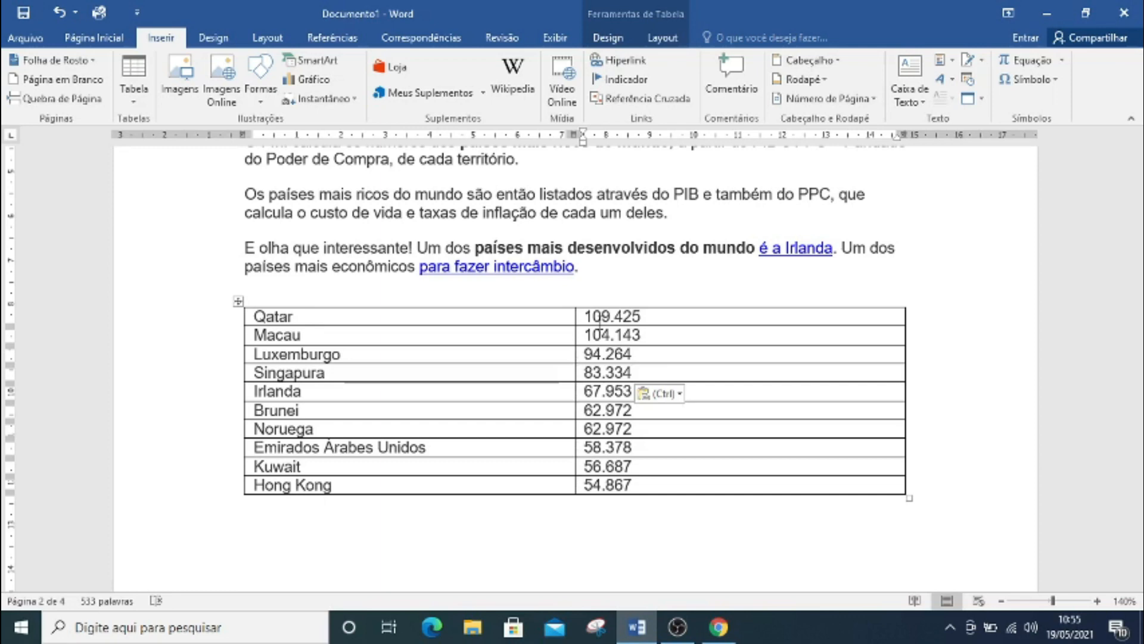
pyautogui.click(522, 317)
pyautogui.rightClick(522, 318)
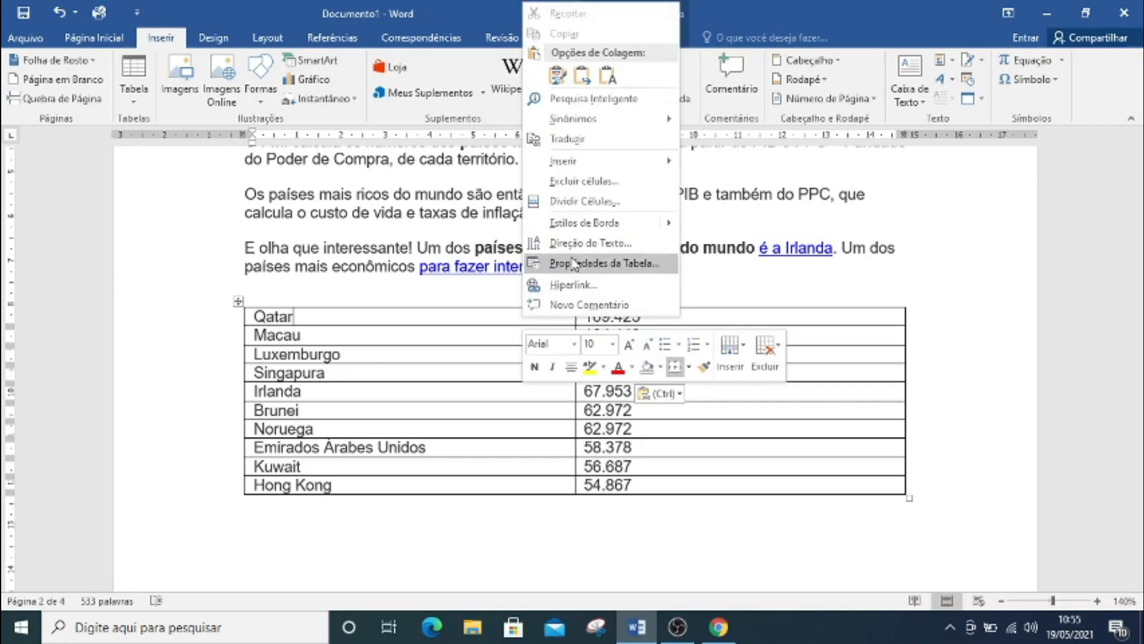
pyautogui.moveTo(636, 161)
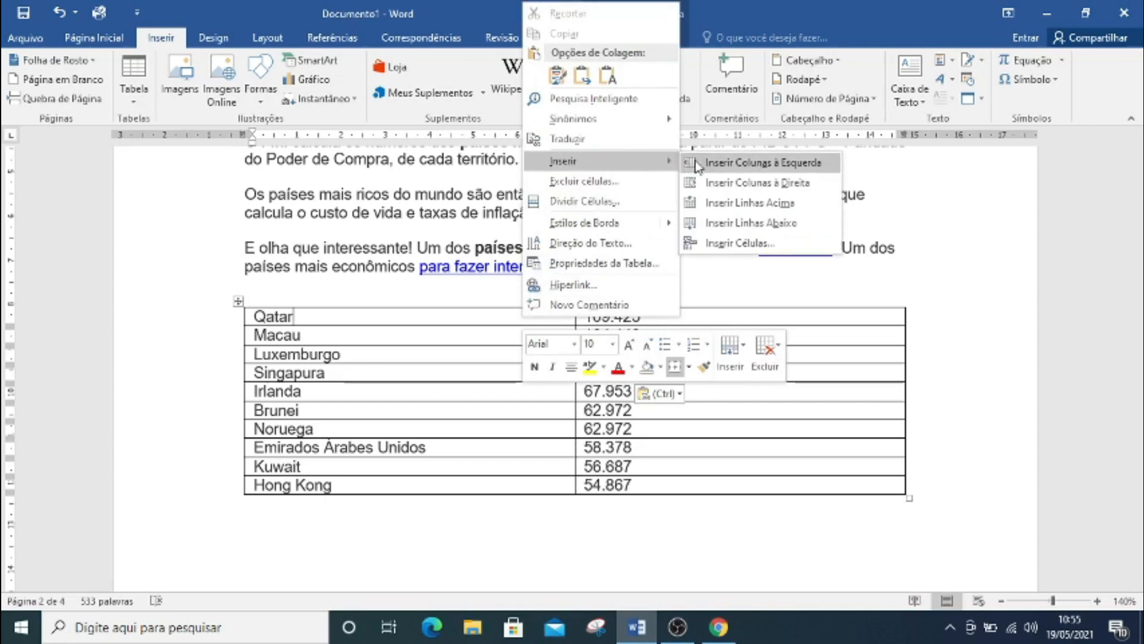
pyautogui.click(747, 203)
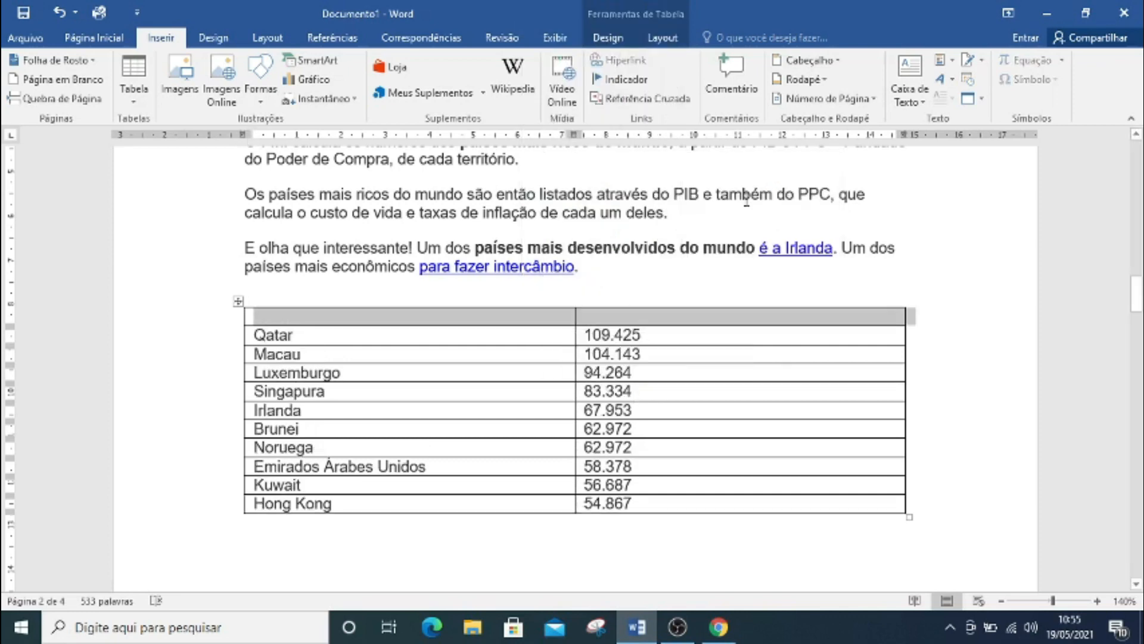
# Merge the two cells of the table's empty first row into a single cell
pyautogui.click(663, 315)
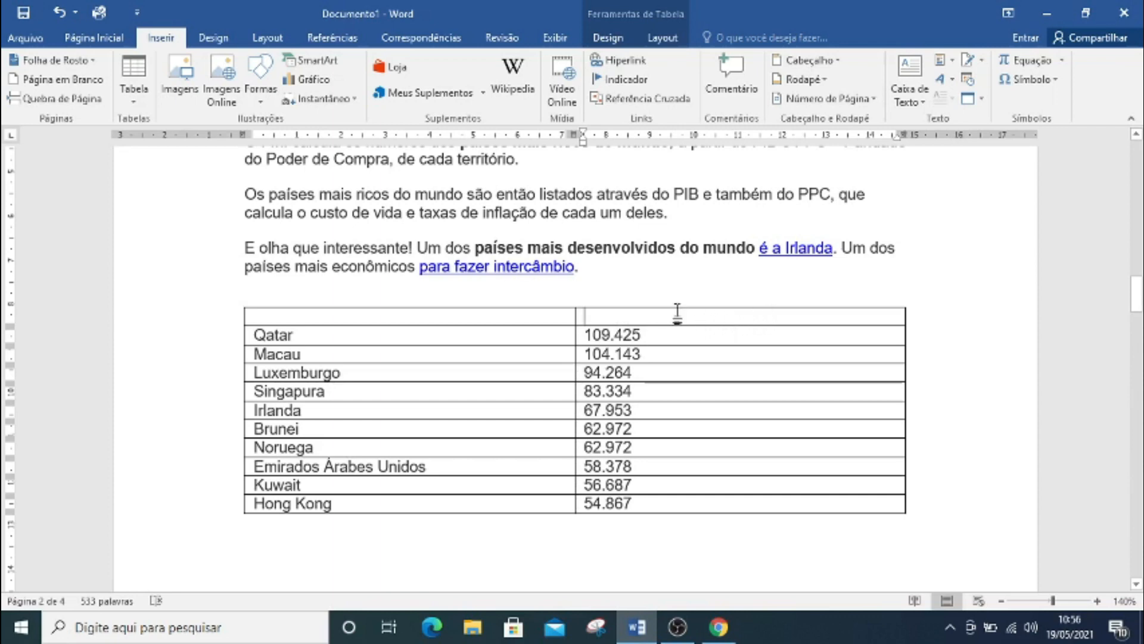
pyautogui.doubleClick(625, 313)
pyautogui.moveTo(620, 303); pyautogui.dragTo(557, 322)
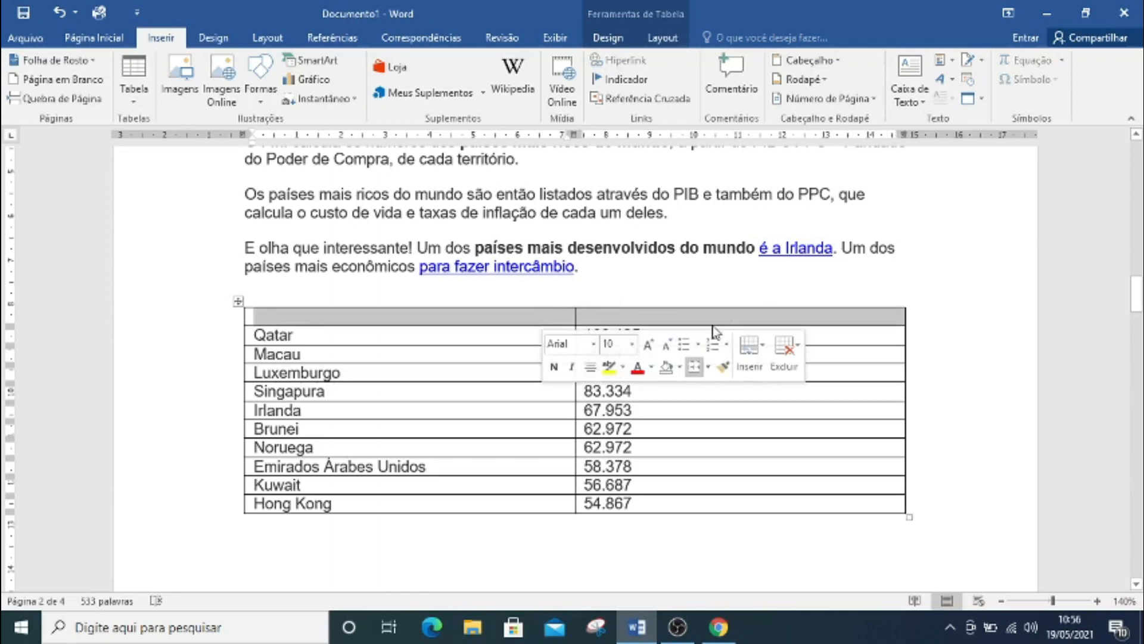
pyautogui.click(799, 312)
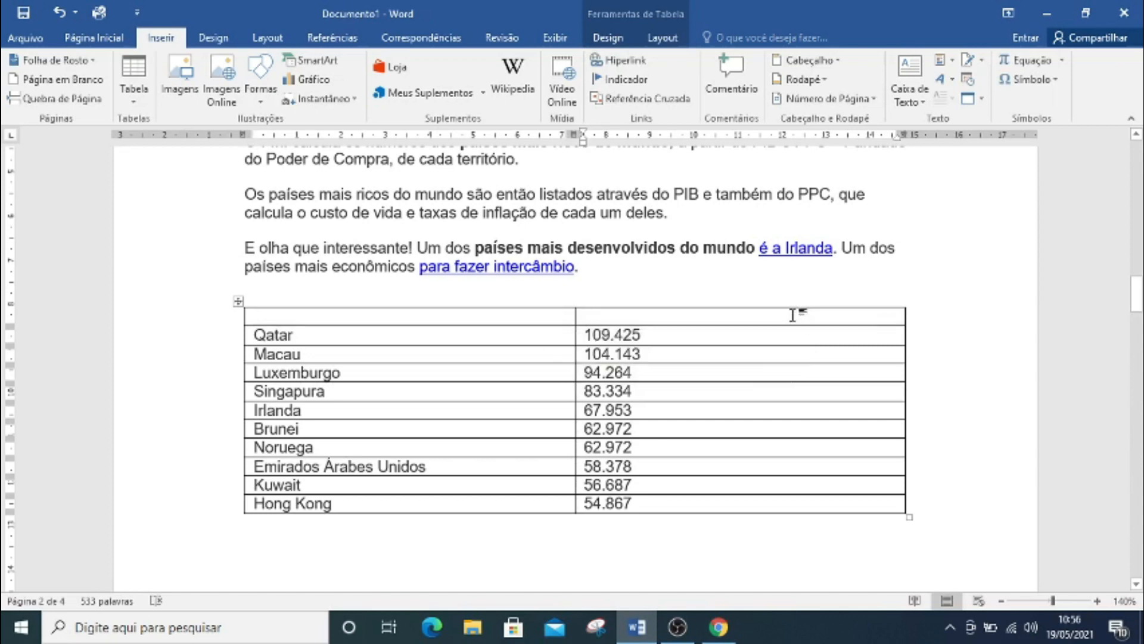
pyautogui.moveTo(598, 324); pyautogui.dragTo(564, 317)
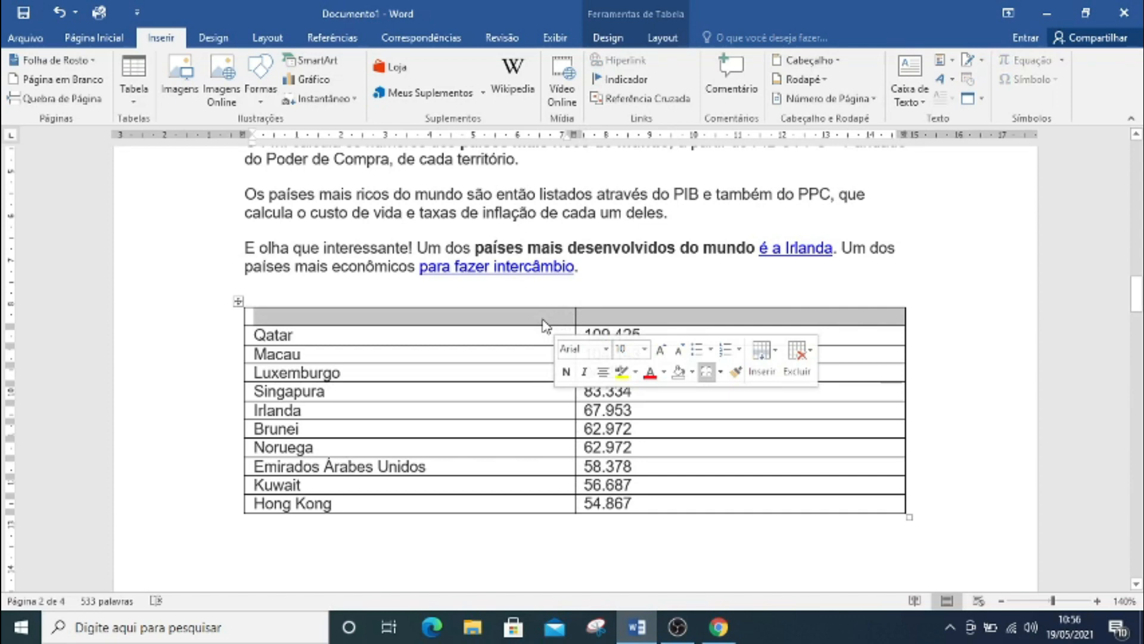
pyautogui.rightClick(545, 325)
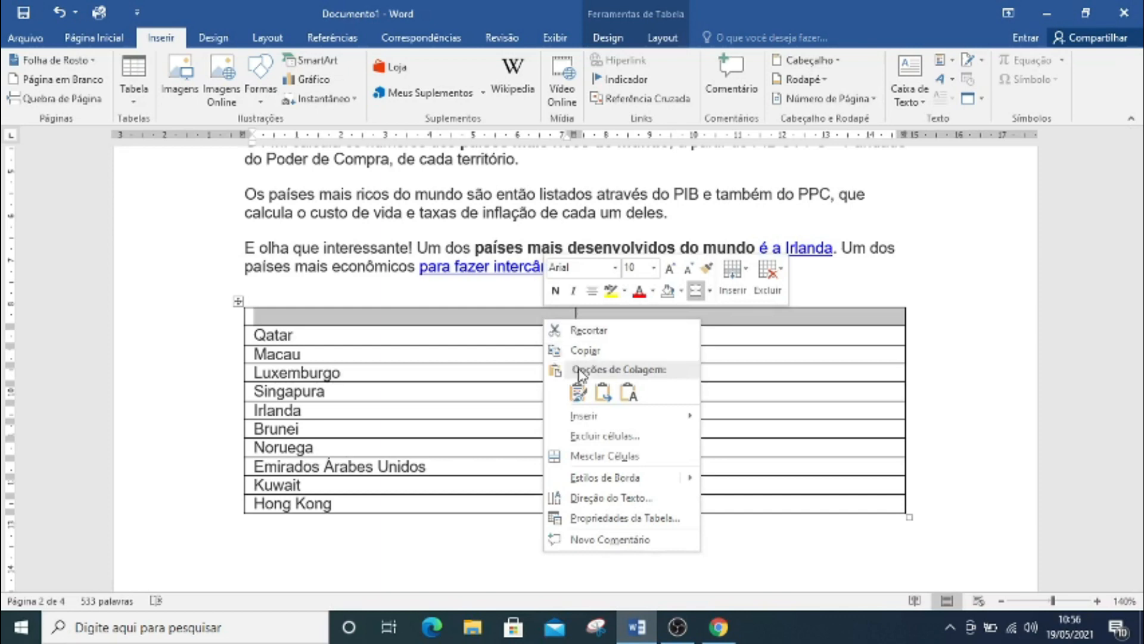
pyautogui.click(600, 452)
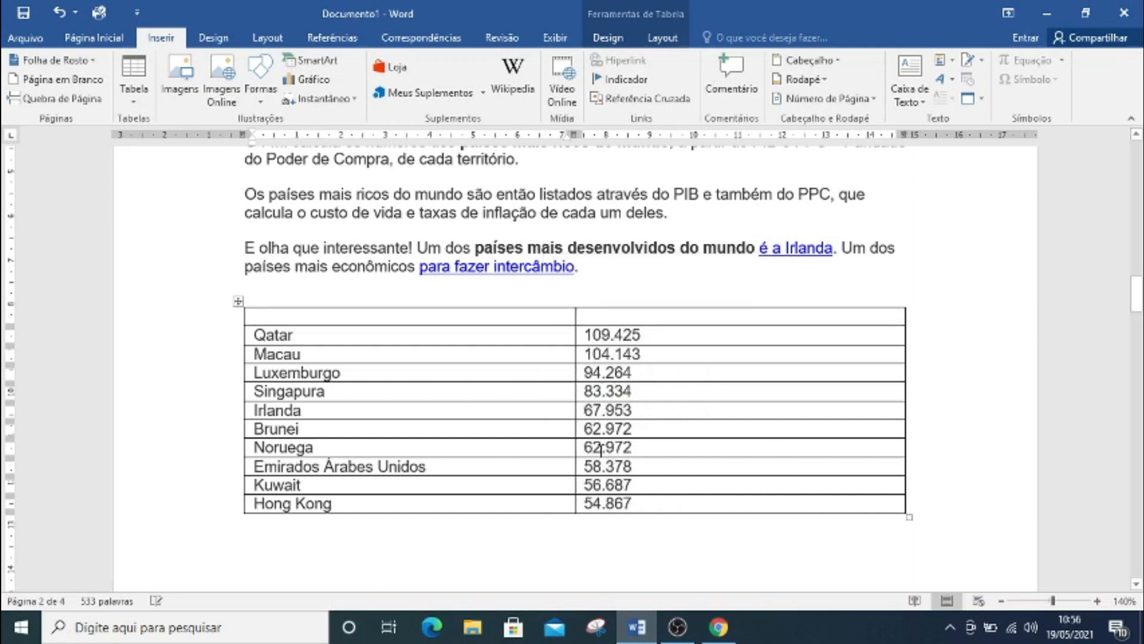
# Enter the title "Paises e seus PIBs em Euros" in the merged first row of the table
pyautogui.click(589, 317)
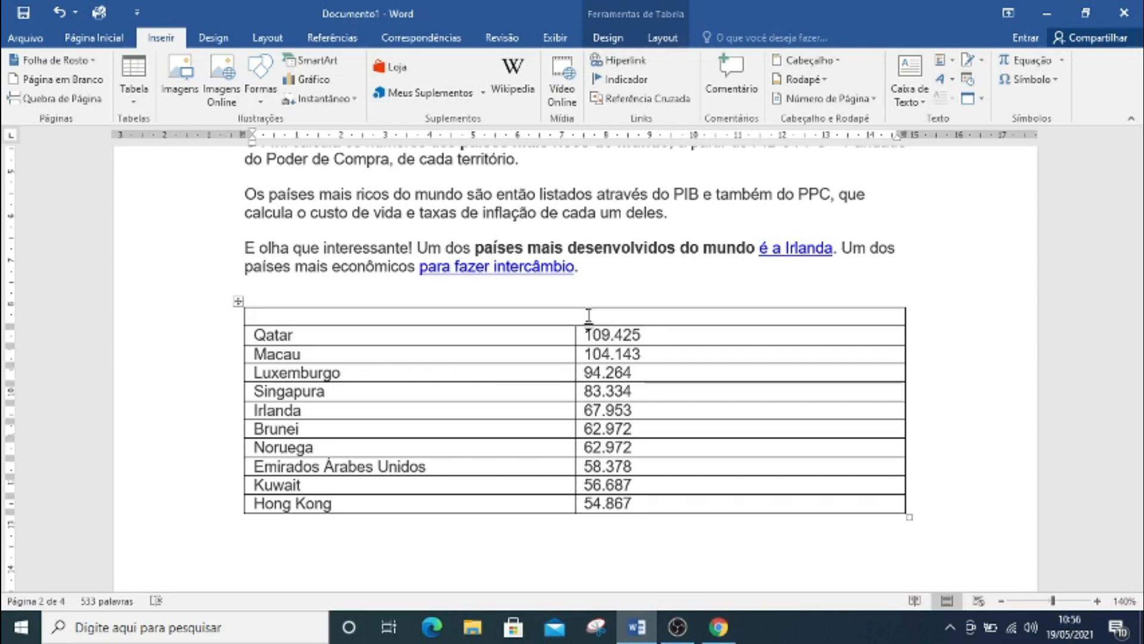
pyautogui.write('Paises e seus PI')
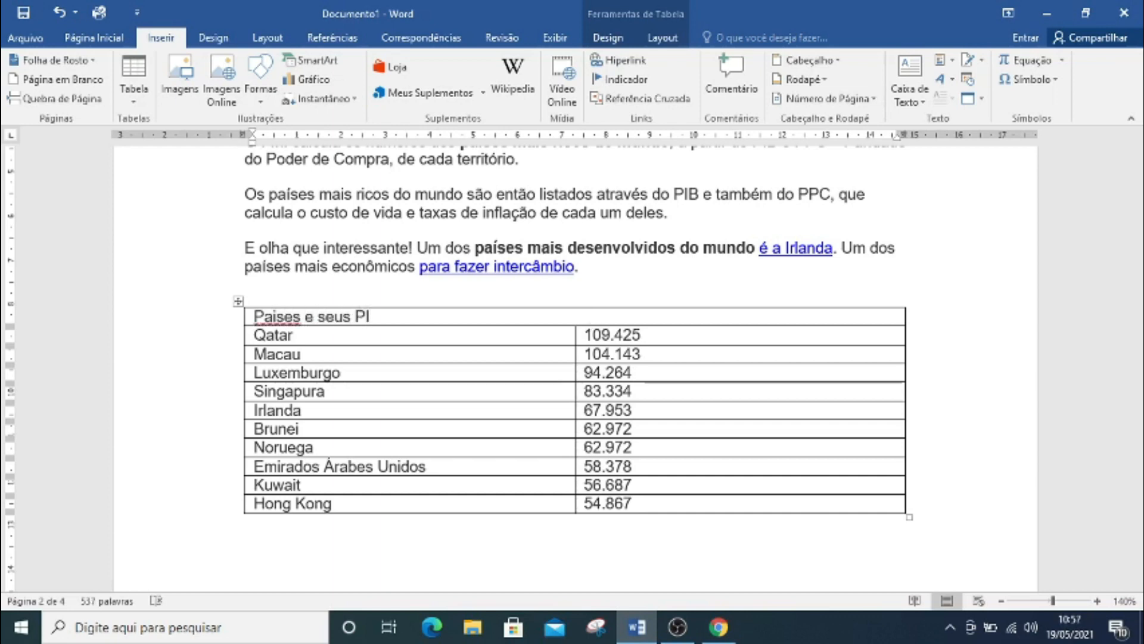
pyautogui.write('Bs em Euros')
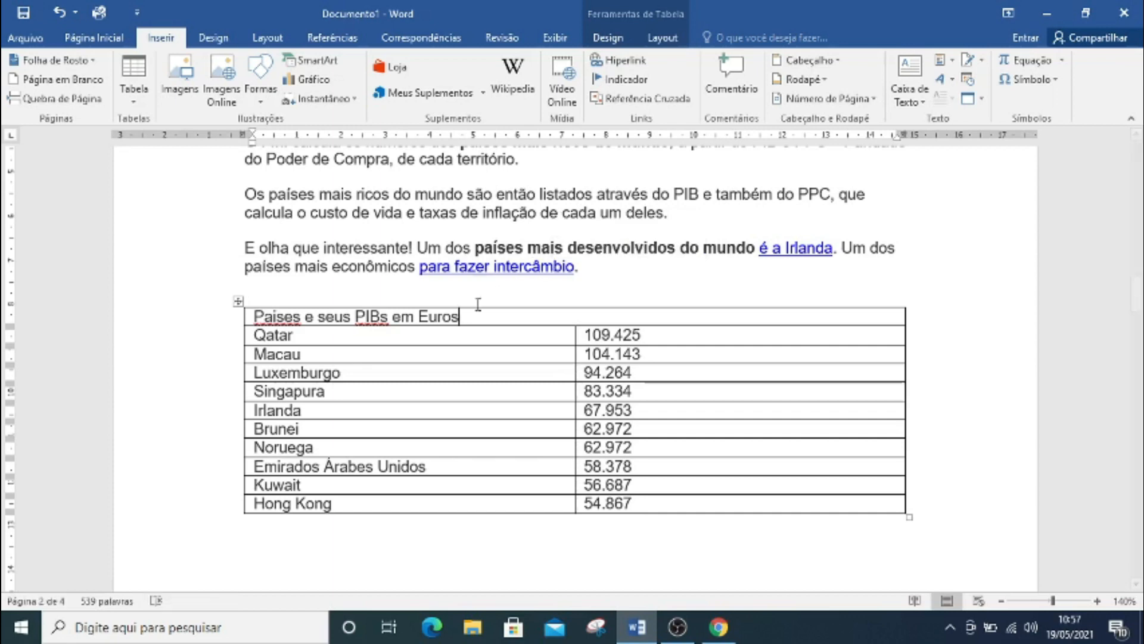
# Correct the title's first word to "Países" and have the spell checker ignore all occurrences of "PIBs"
pyautogui.rightClick(284, 321)
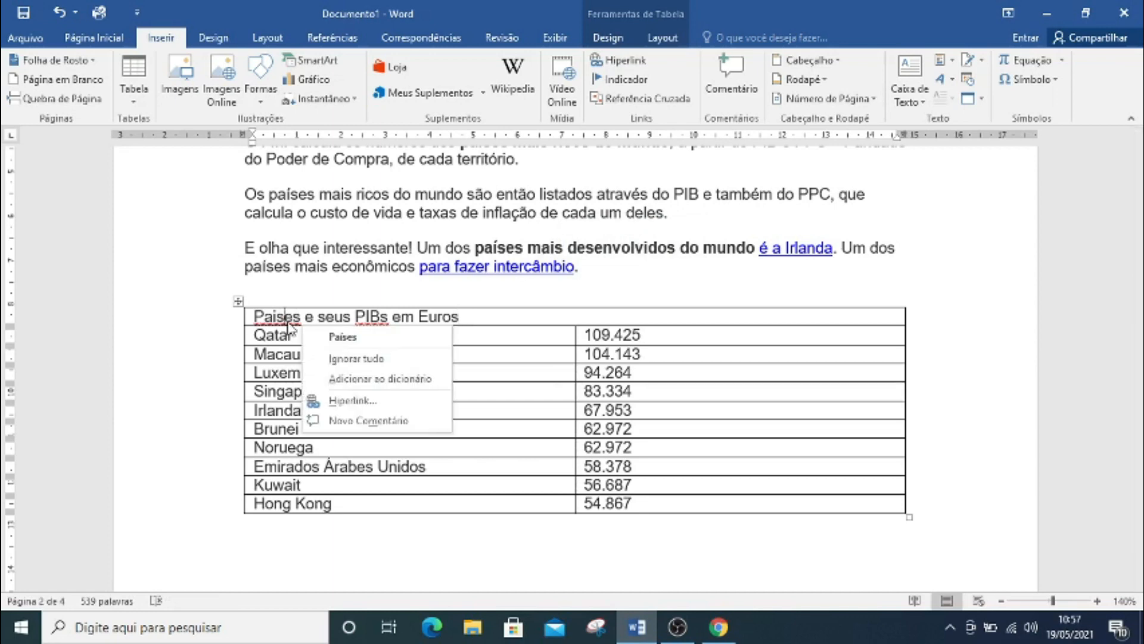
pyautogui.click(344, 338)
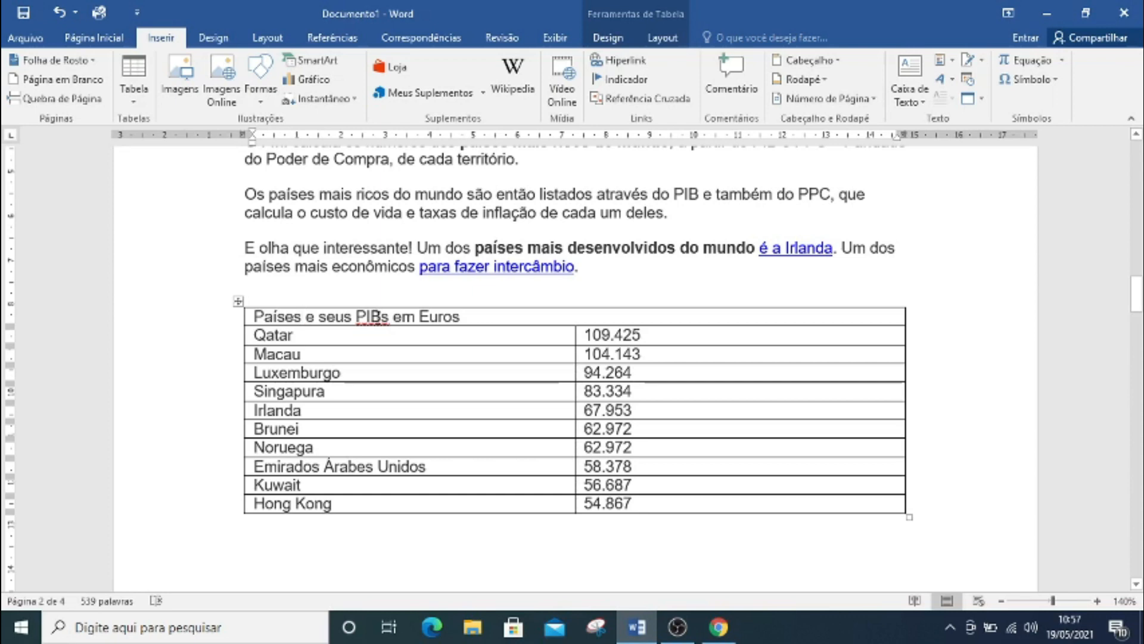
pyautogui.rightClick(376, 324)
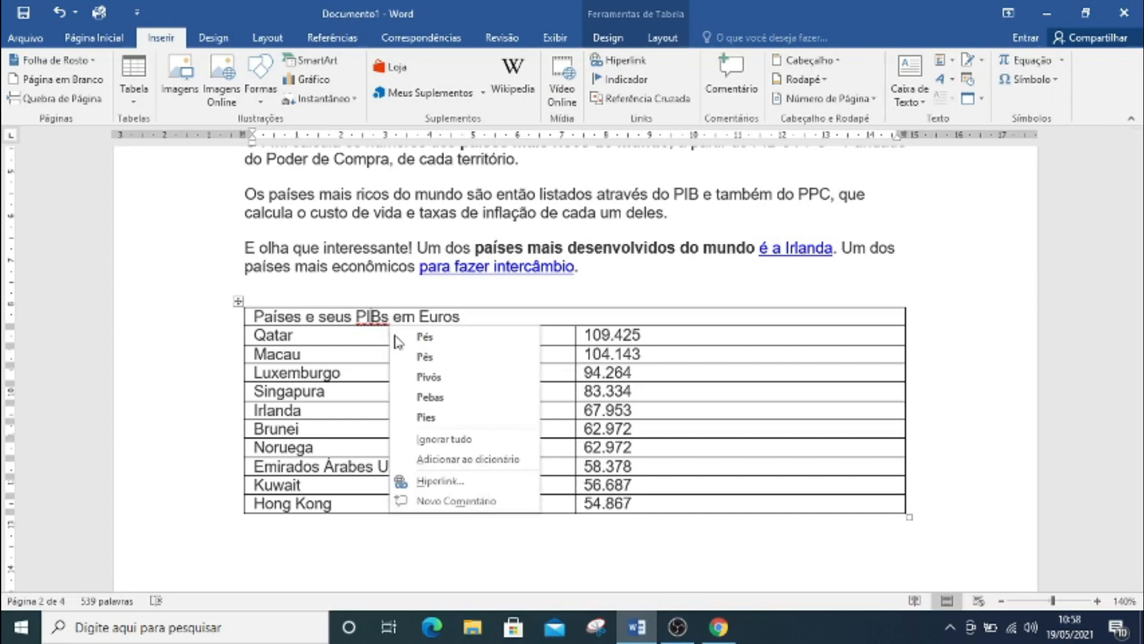
pyautogui.click(463, 441)
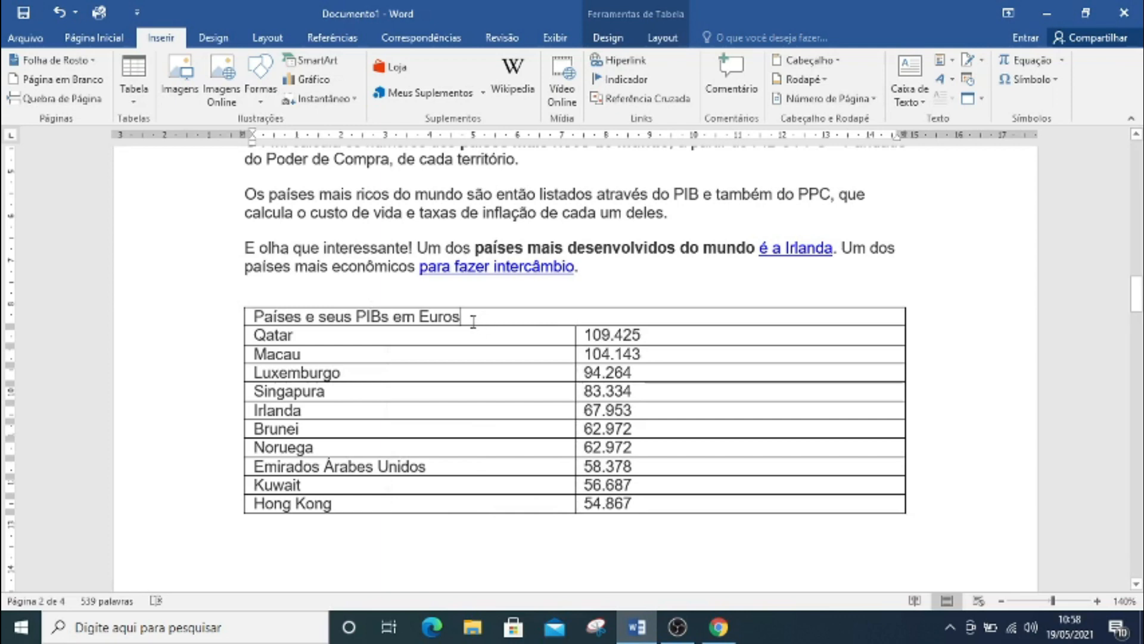
# Center the title text in the table's merged first row
pyautogui.moveTo(462, 319); pyautogui.dragTo(282, 327)
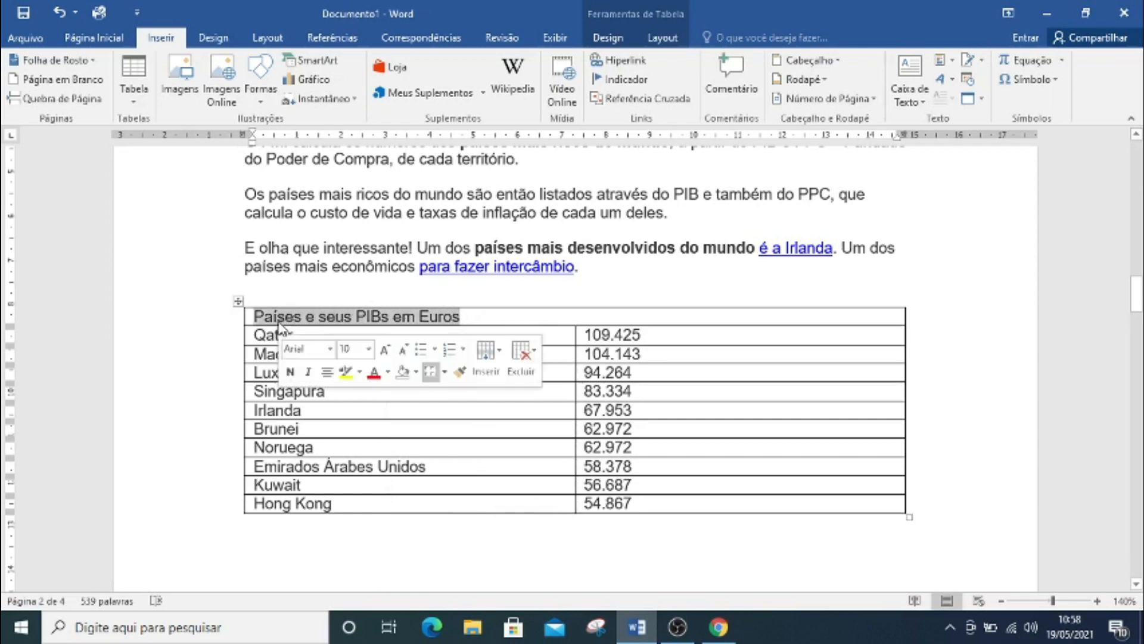
pyautogui.click(481, 323)
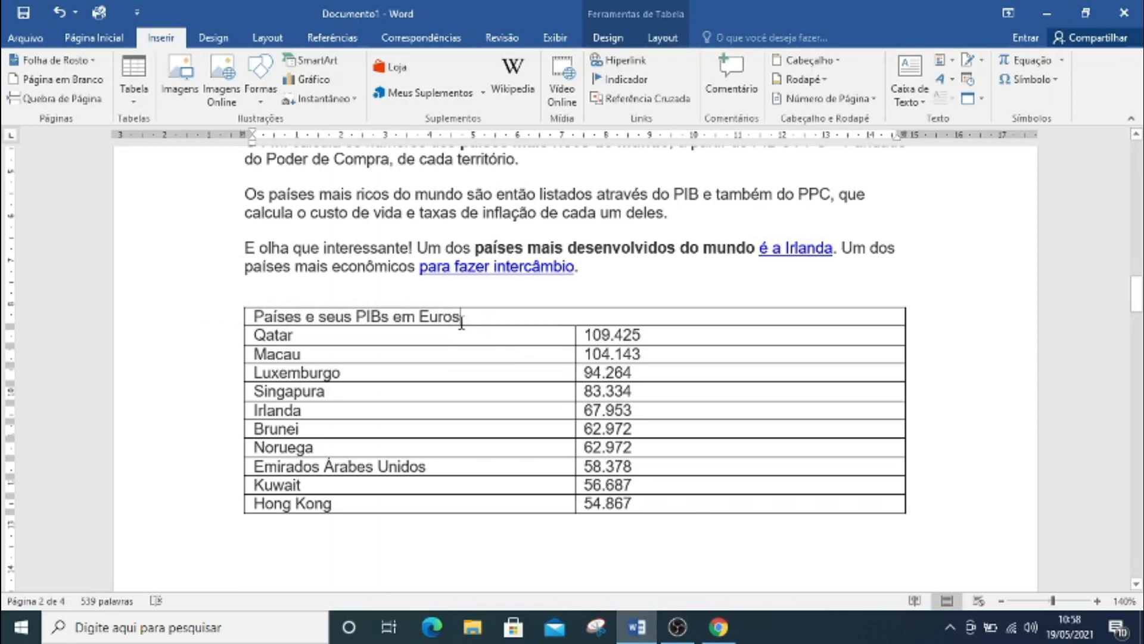
pyautogui.moveTo(460, 320); pyautogui.dragTo(408, 322)
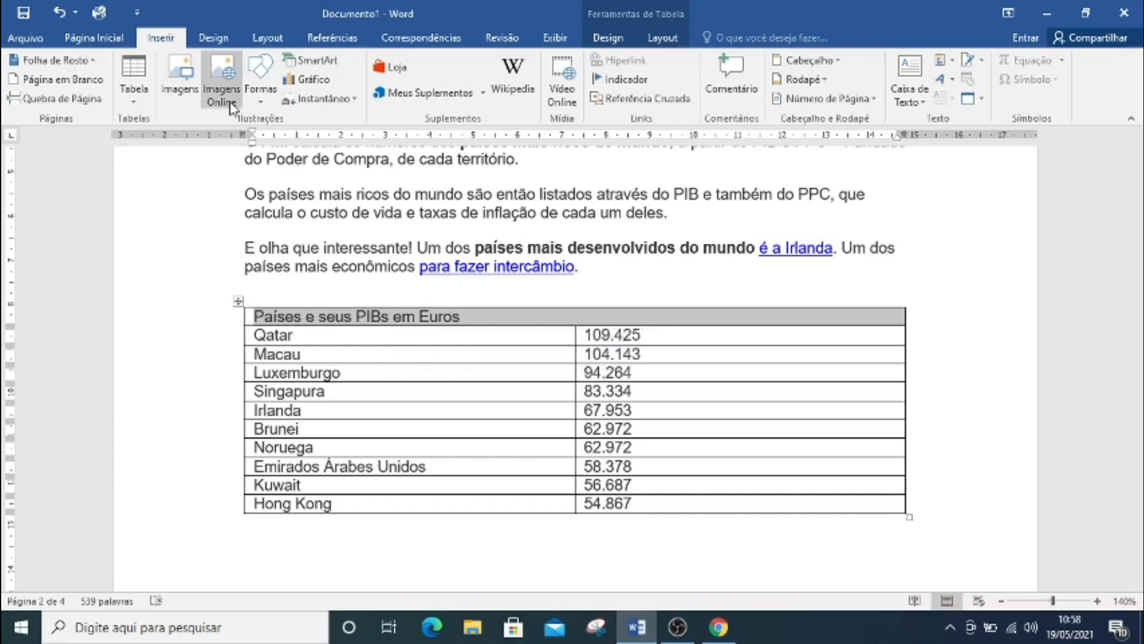
pyautogui.click(94, 38)
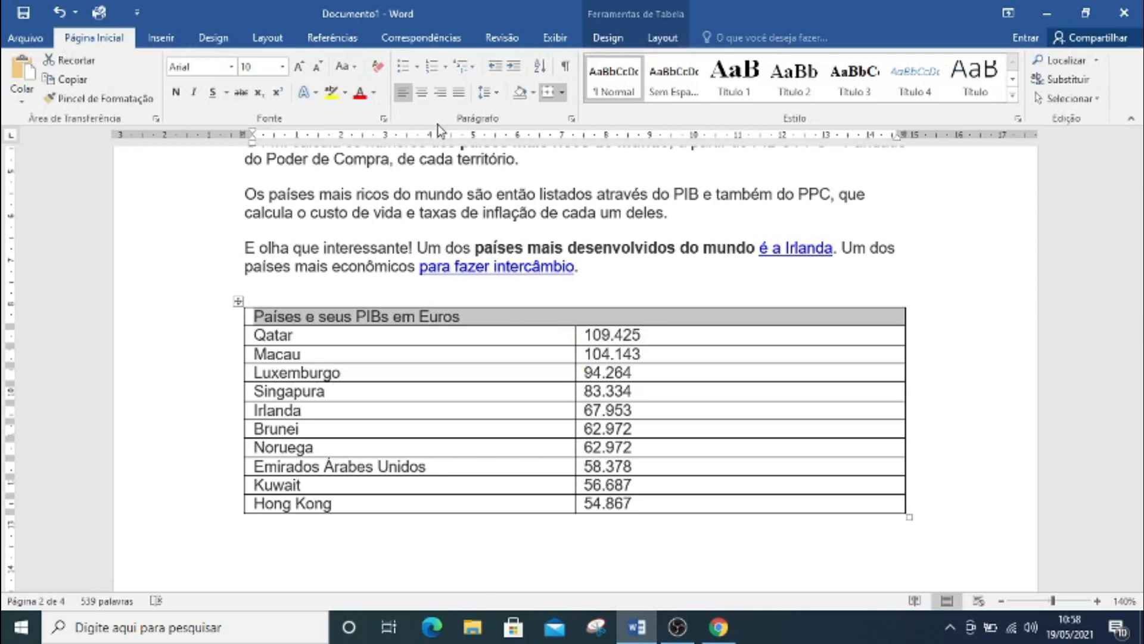
pyautogui.click(424, 96)
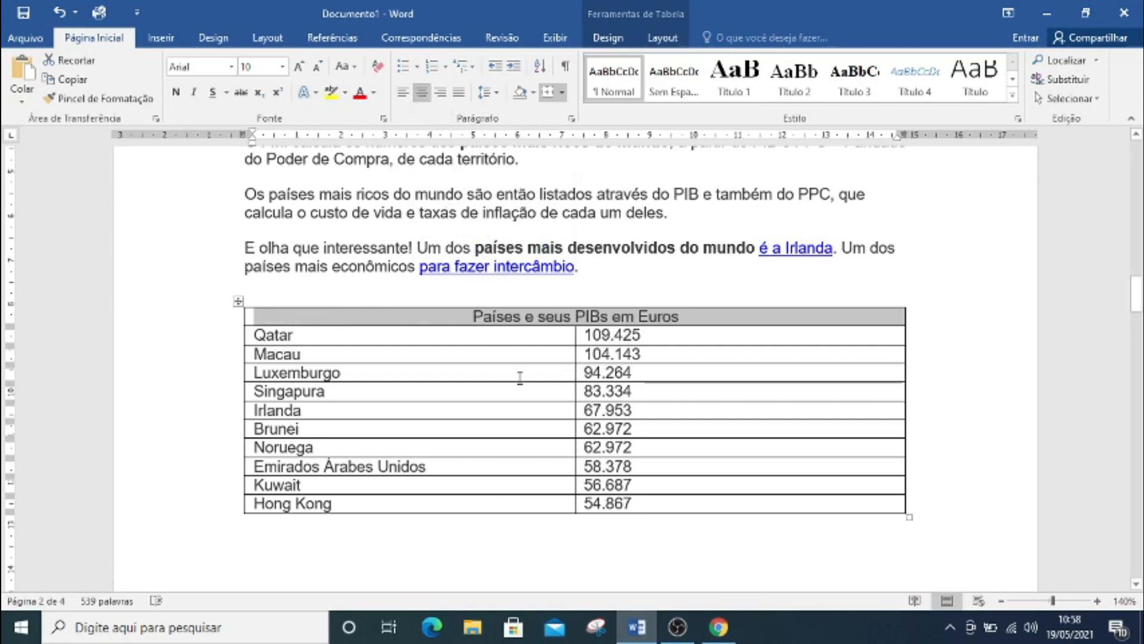
pyautogui.click(164, 38)
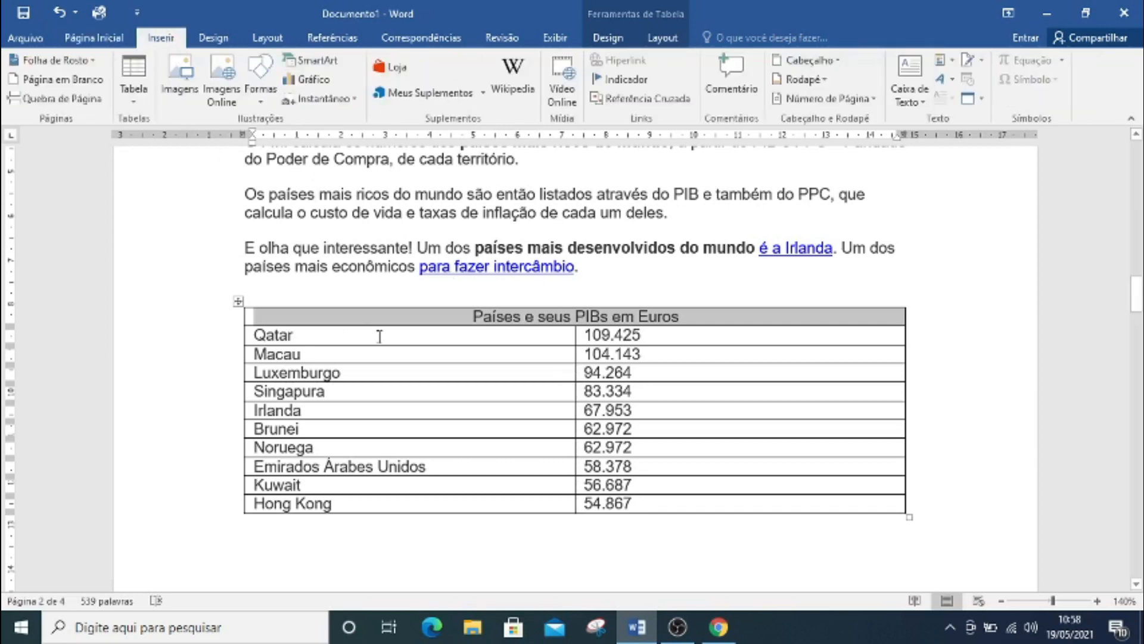
pyautogui.click(497, 390)
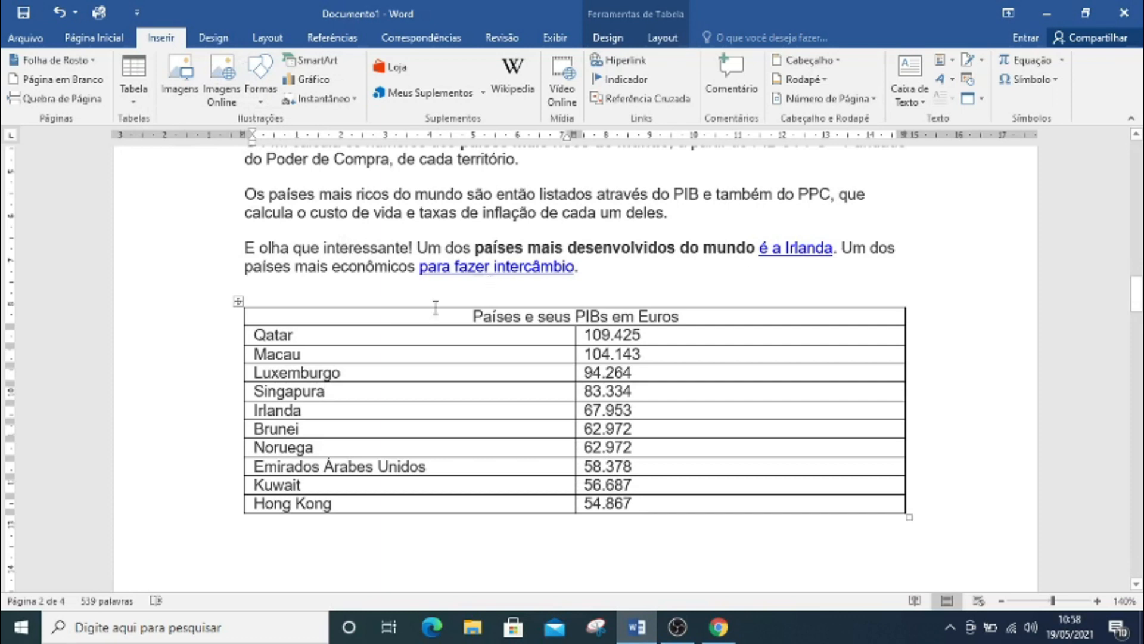
pyautogui.click(187, 78)
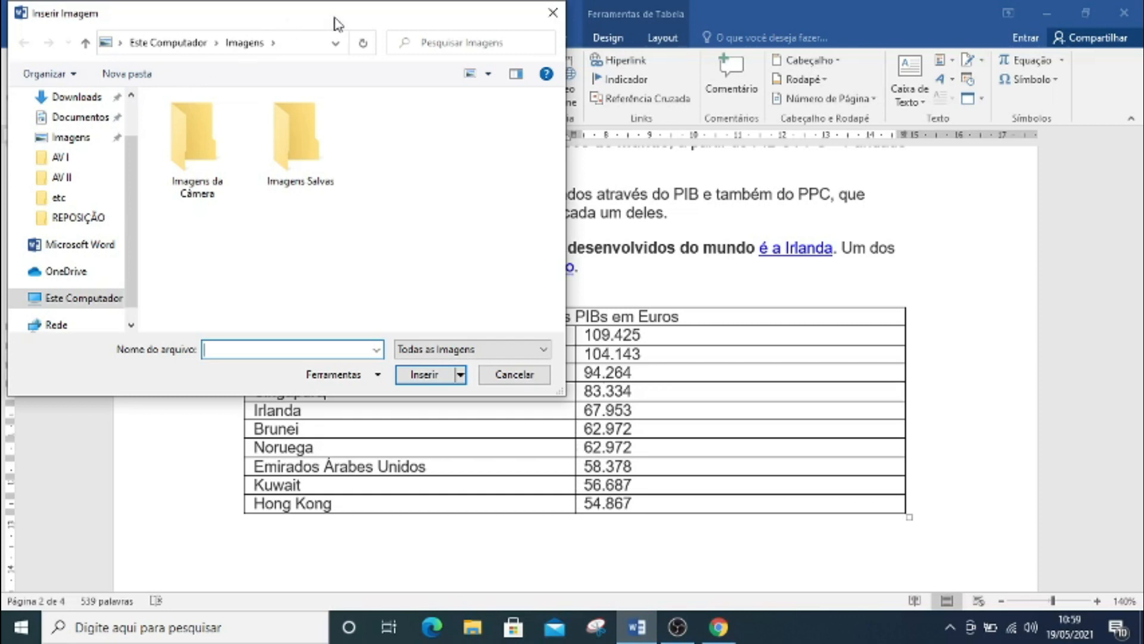
pyautogui.click(552, 16)
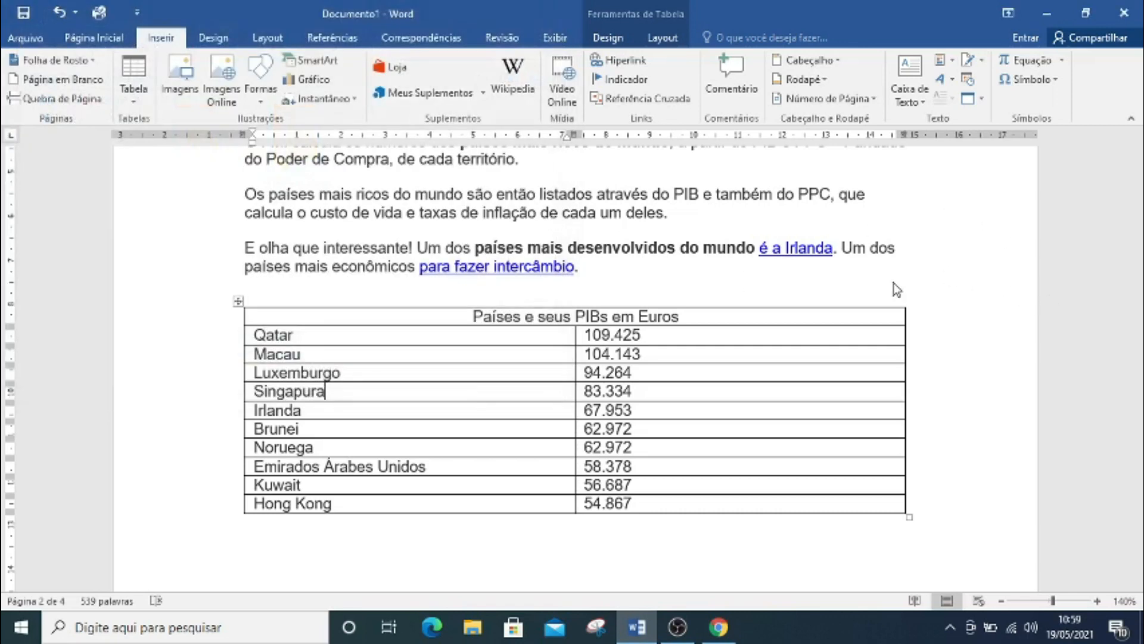
# Add two blank lines between the Qatar heading and its paragraph, leaving the cursor on the first one
pyautogui.click(1102, 359)
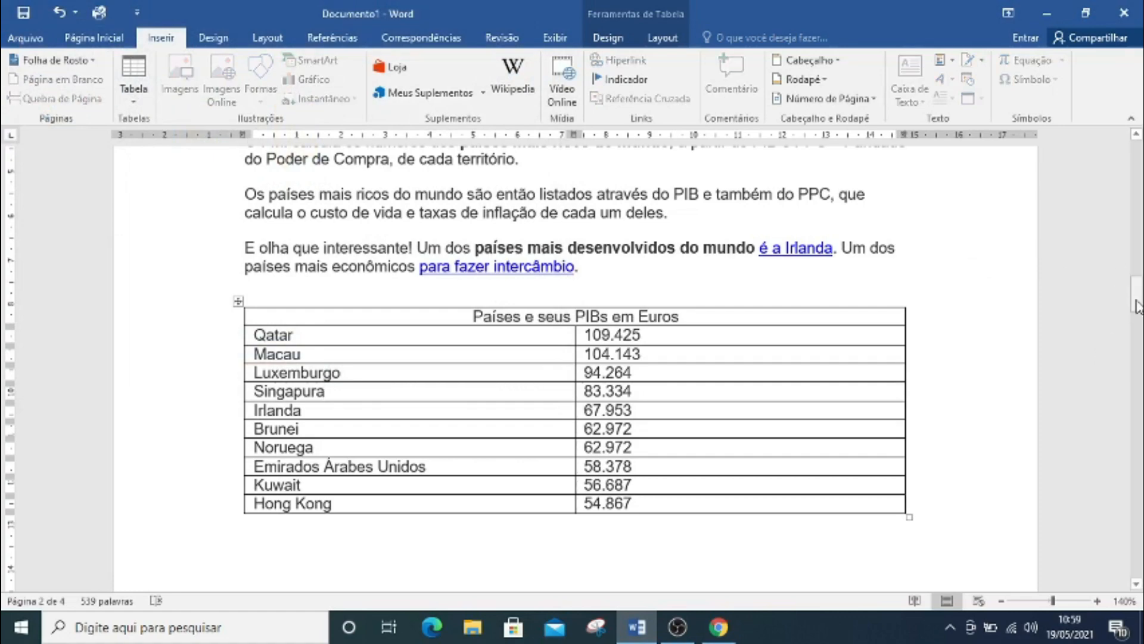
pyautogui.moveTo(1135, 295); pyautogui.dragTo(1139, 439)
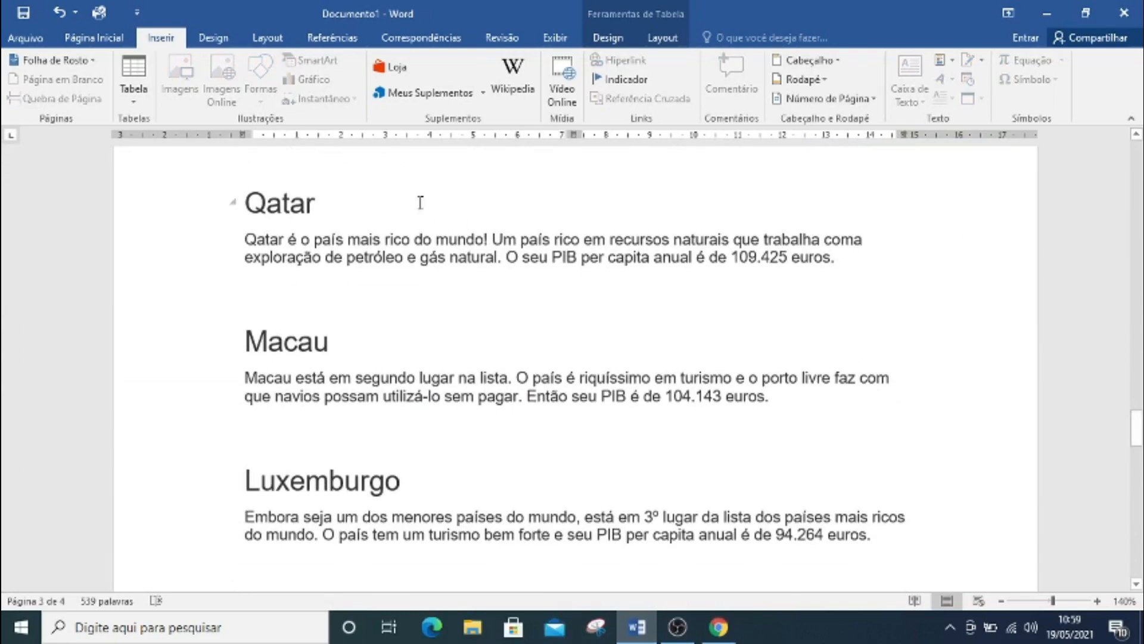
pyautogui.click(401, 200)
pyautogui.press('Return')
pyautogui.press('Return')
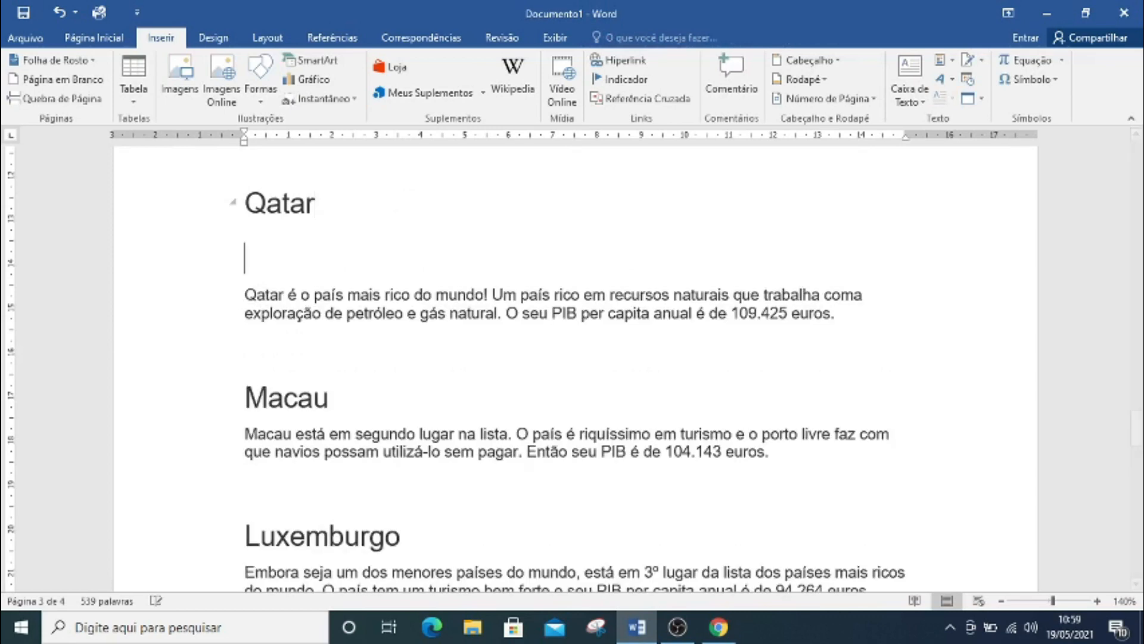
pyautogui.click(260, 279)
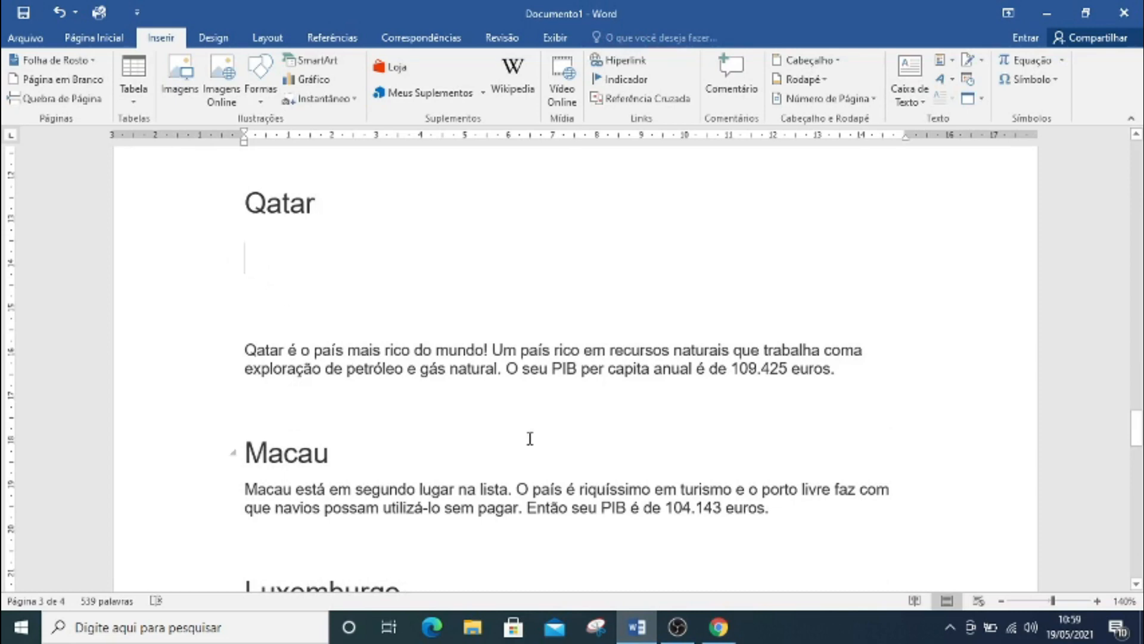
# Switch to Chrome, search Google Images for "qatar" and open the first result, the Doha skyline photo from Go Hurb
pyautogui.click(718, 627)
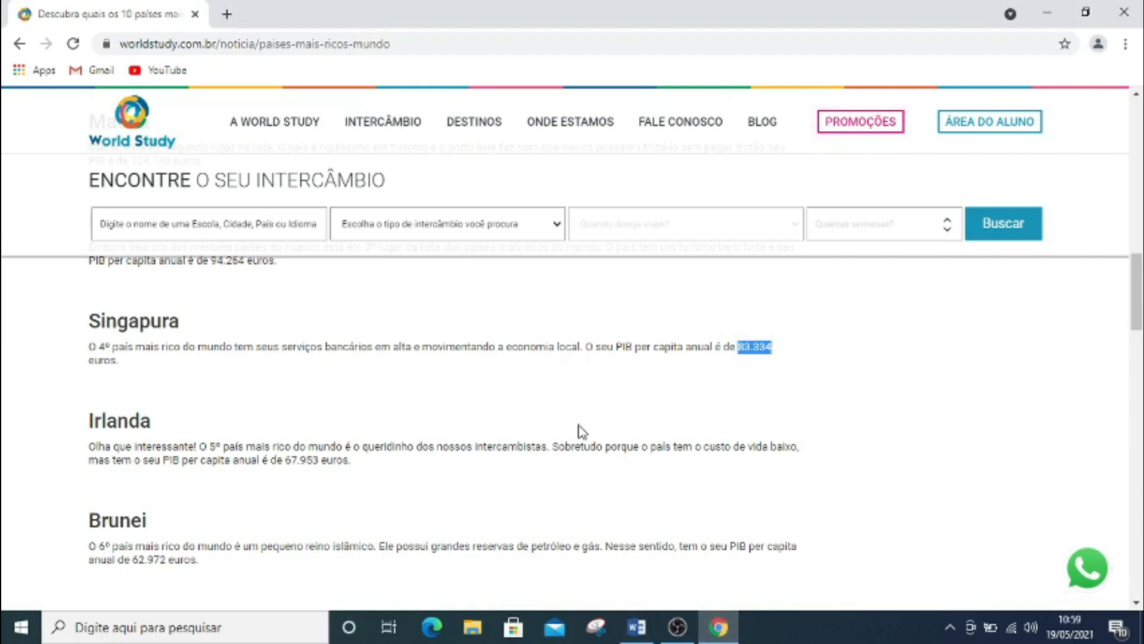
pyautogui.click(465, 37)
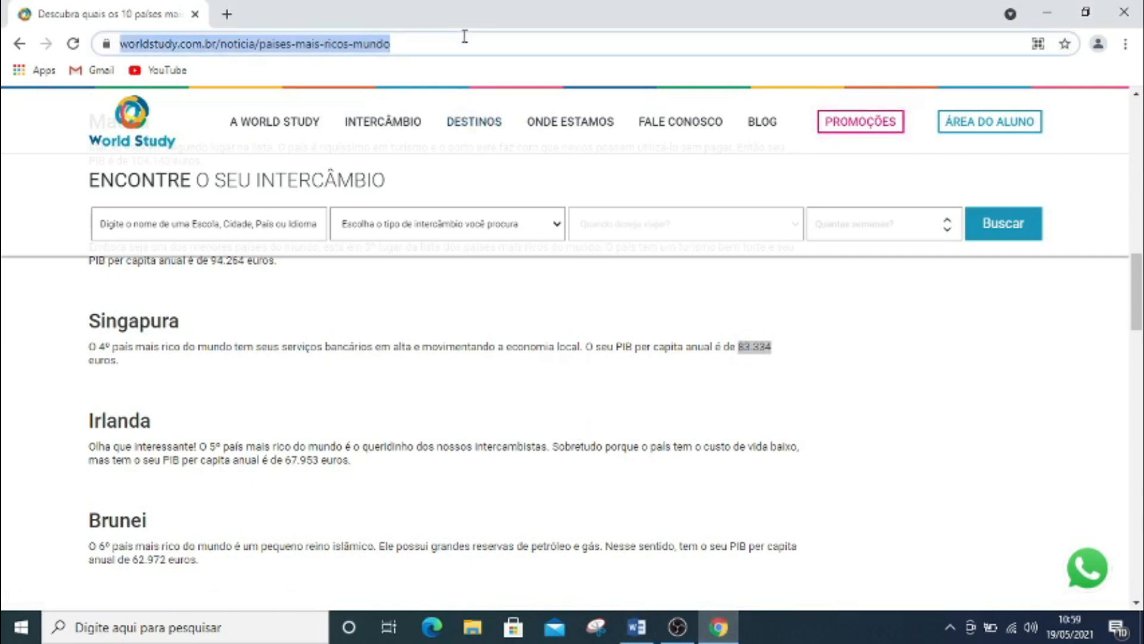
pyautogui.write('qatar')
pyautogui.press('Return')
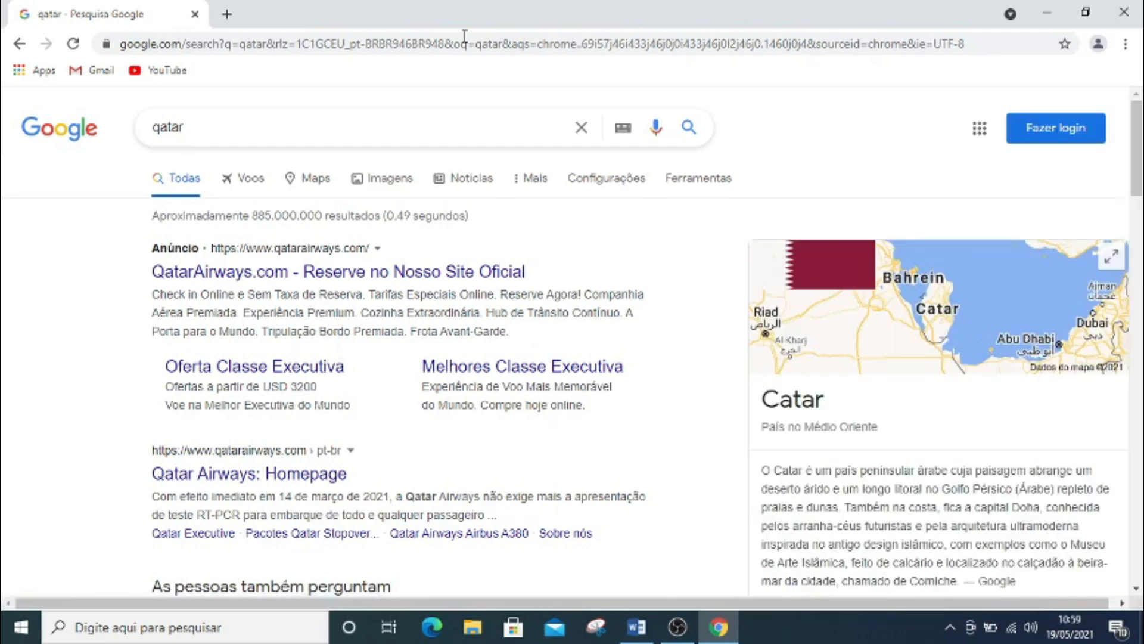
pyautogui.click(394, 189)
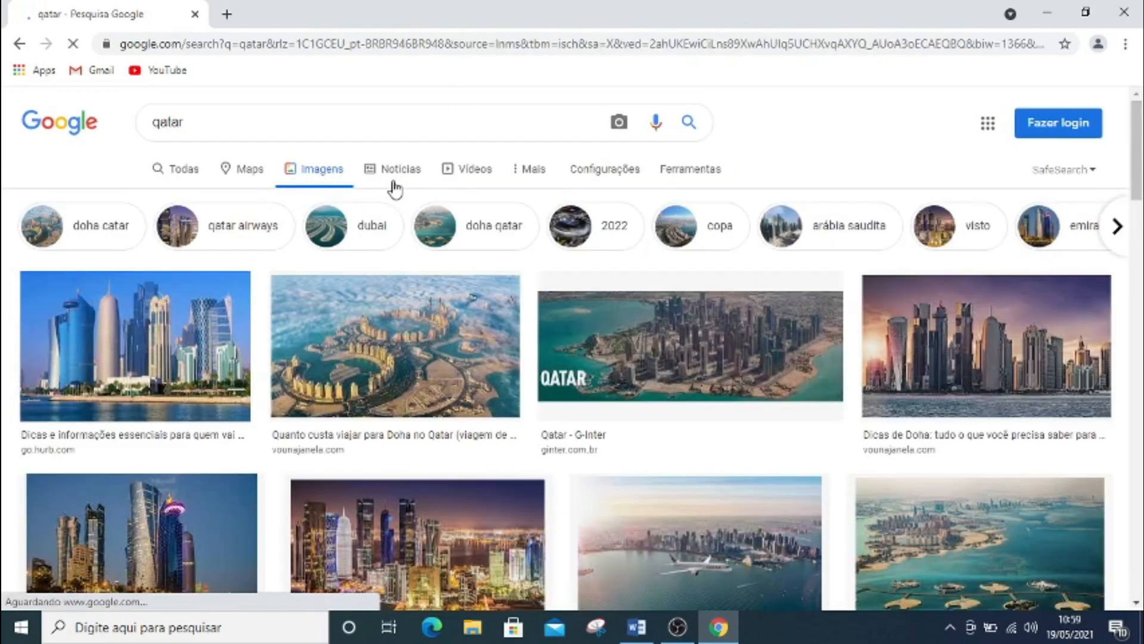
pyautogui.click(157, 356)
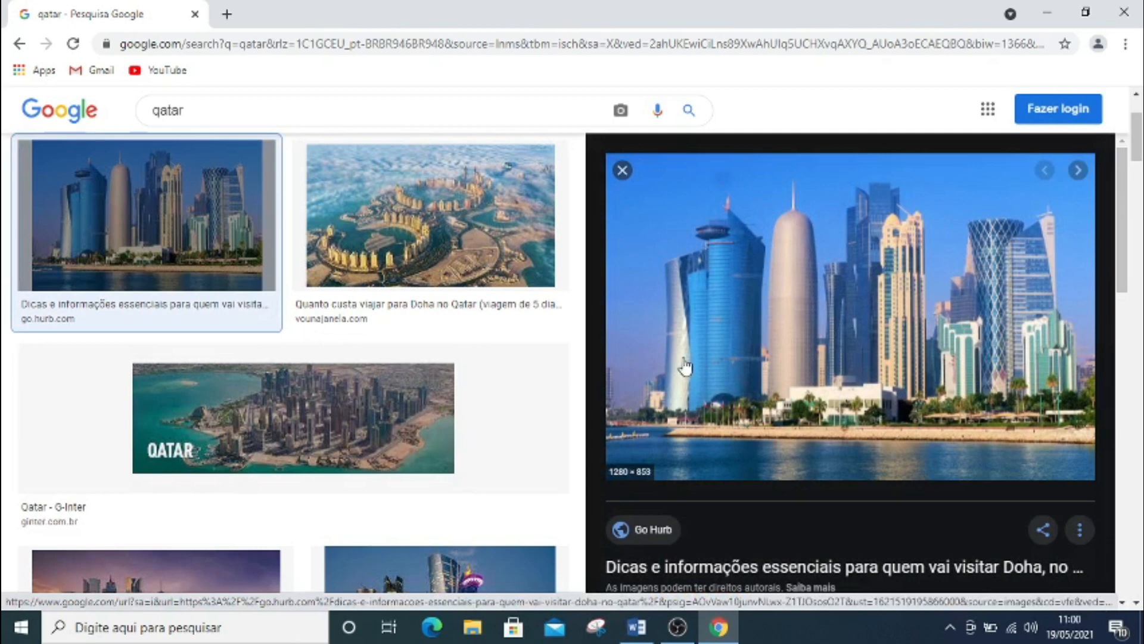
# Save the Doha skyline image to the Área de Trabalho folder as the JPEG file Doha-Qatar
pyautogui.rightClick(889, 306)
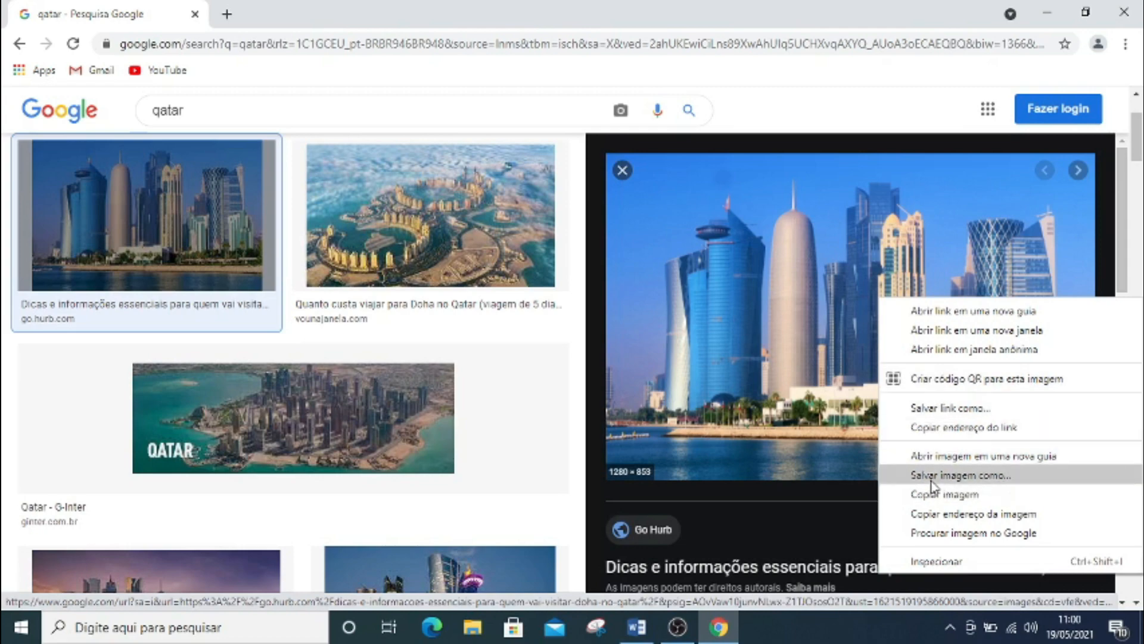
pyautogui.click(961, 475)
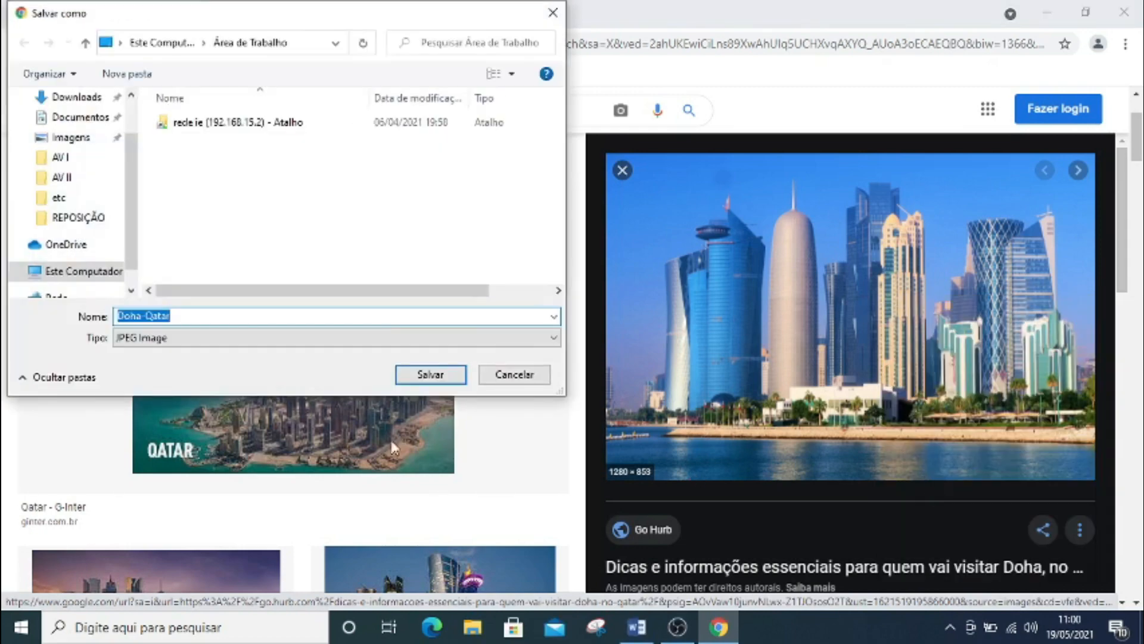
pyautogui.moveTo(125, 227); pyautogui.dragTo(136, 187)
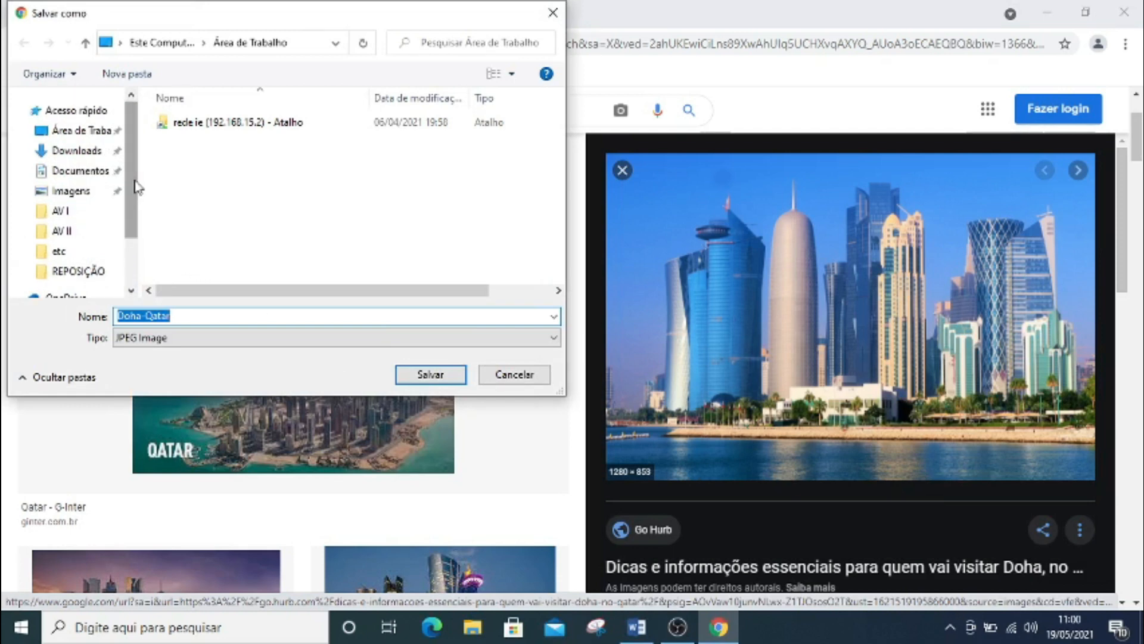
pyautogui.click(81, 136)
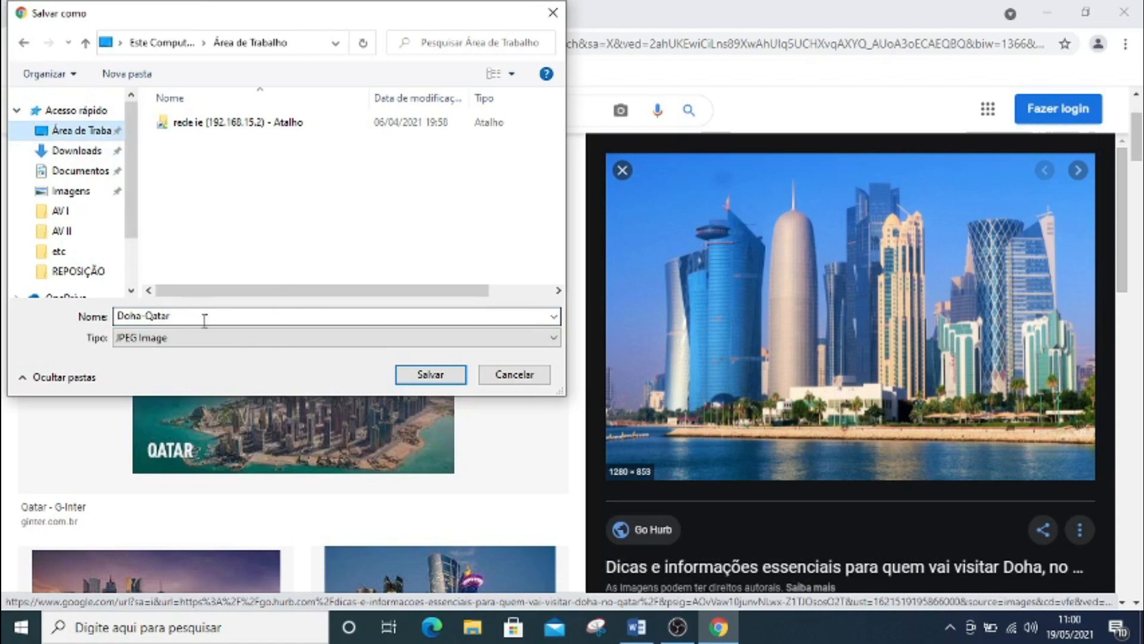
pyautogui.click(423, 377)
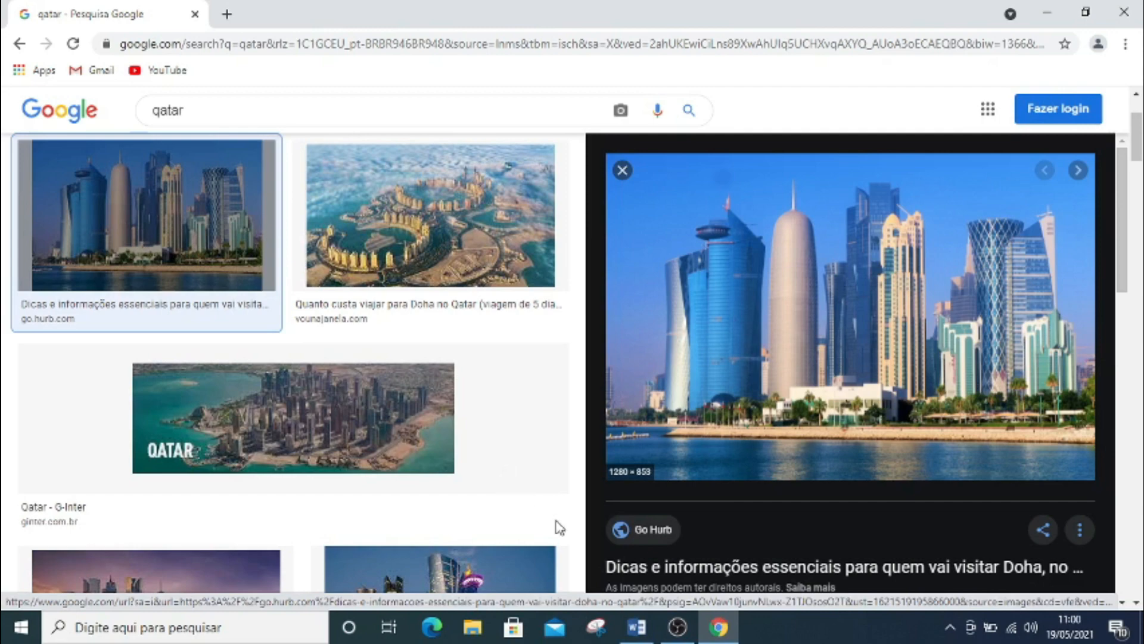
# Switch back to Word and insert the Doha-Qatar picture from the Área de Trabalho folder below the Qatar heading
pyautogui.click(638, 640)
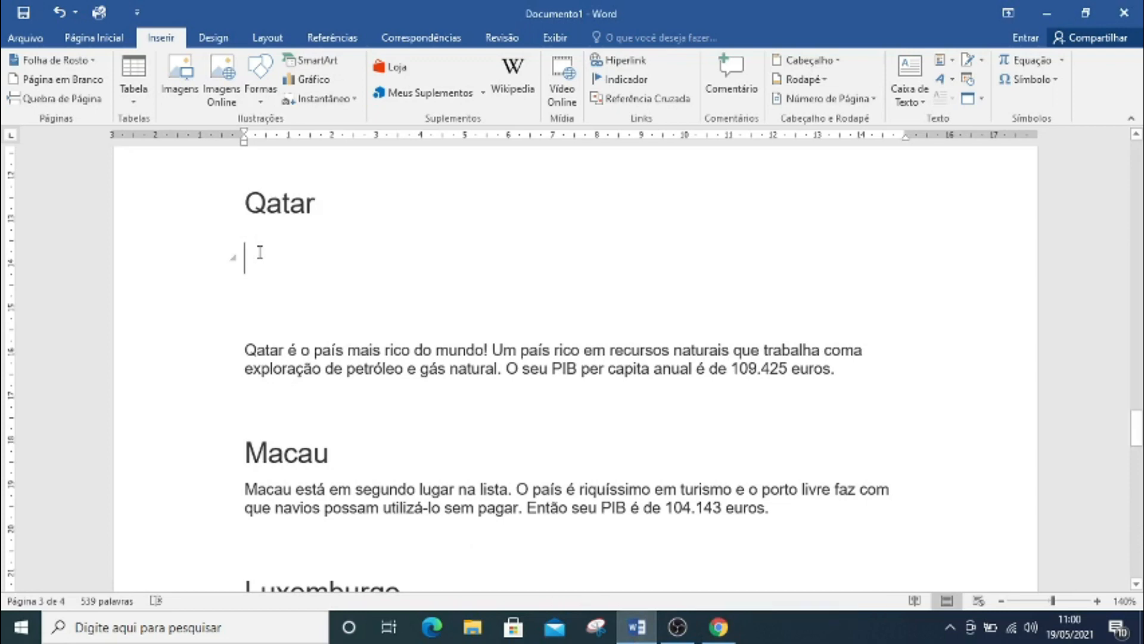
pyautogui.click(190, 71)
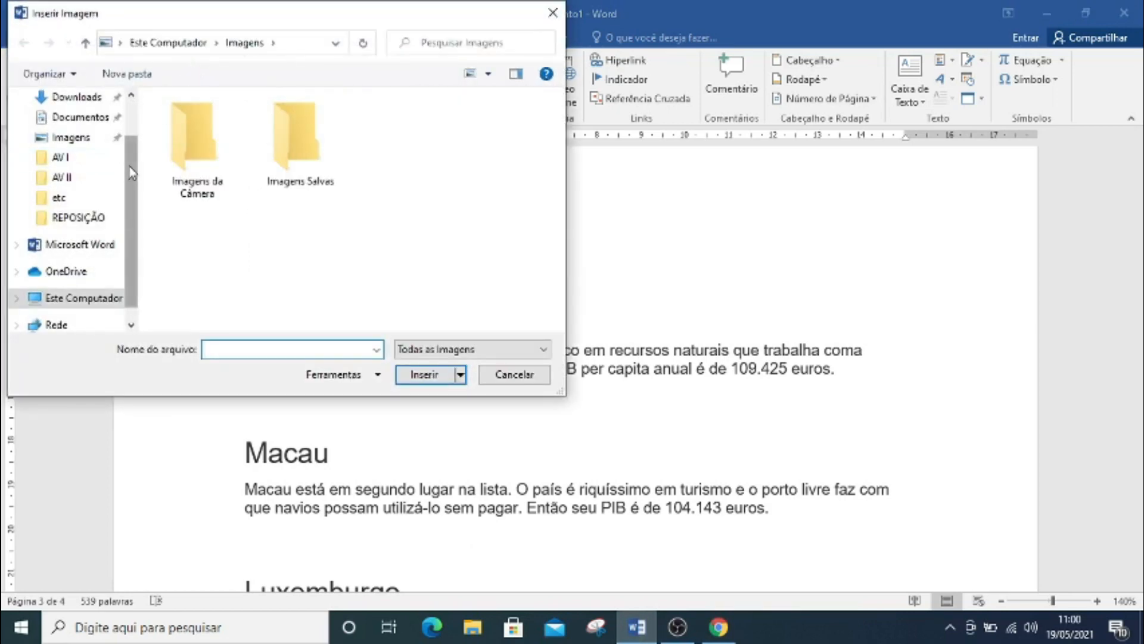
pyautogui.scroll(1, 129, 143)
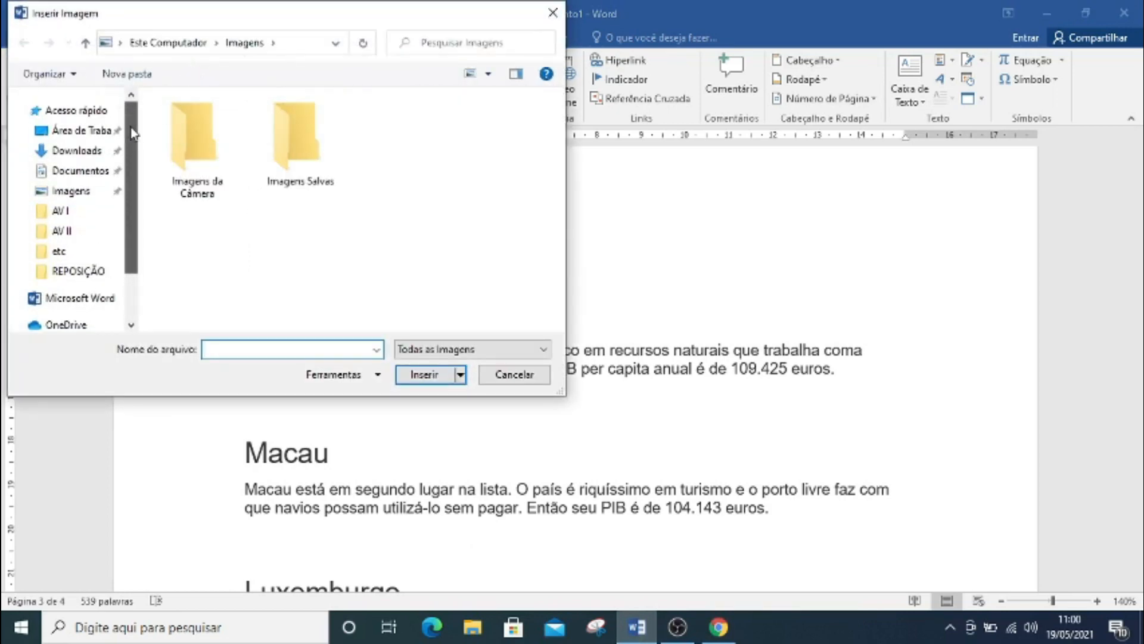
pyautogui.click(87, 135)
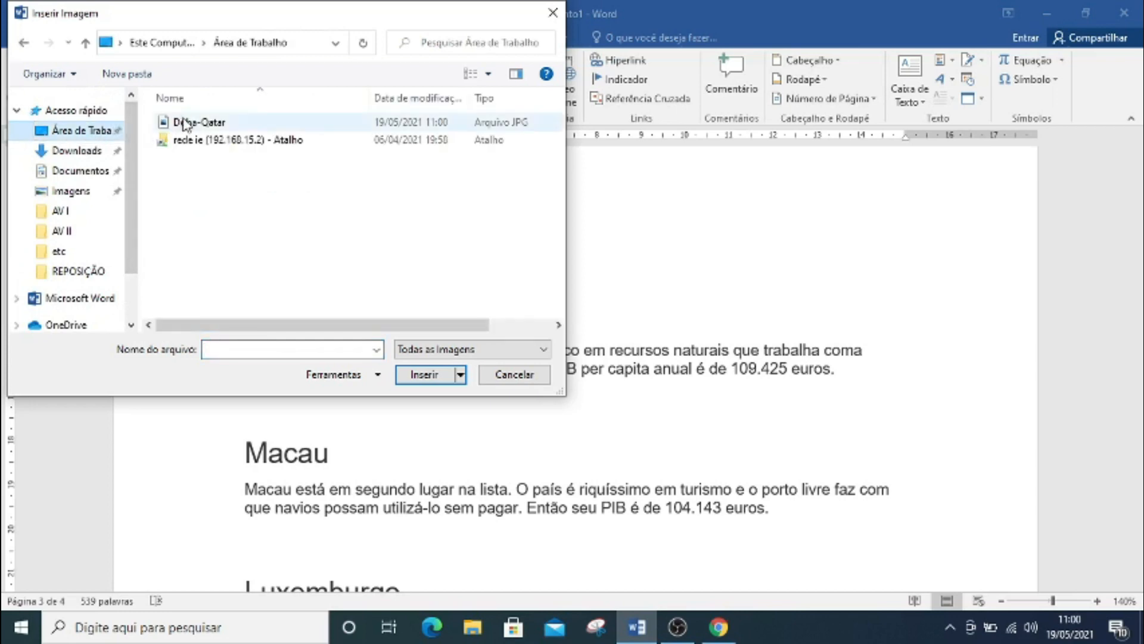
pyautogui.click(185, 123)
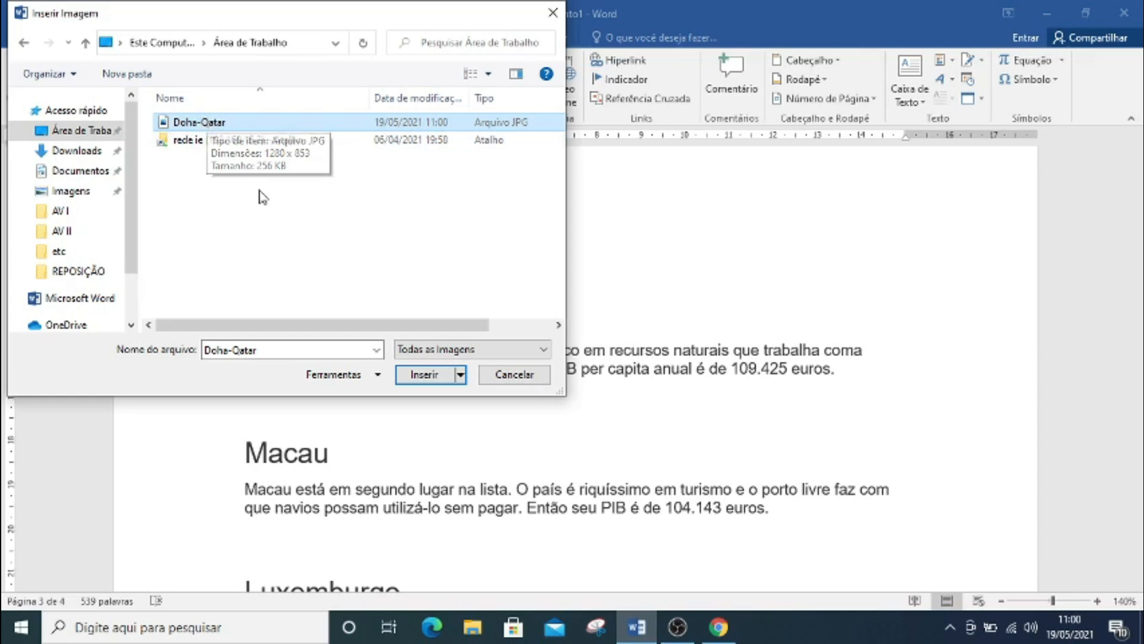
pyautogui.click(424, 375)
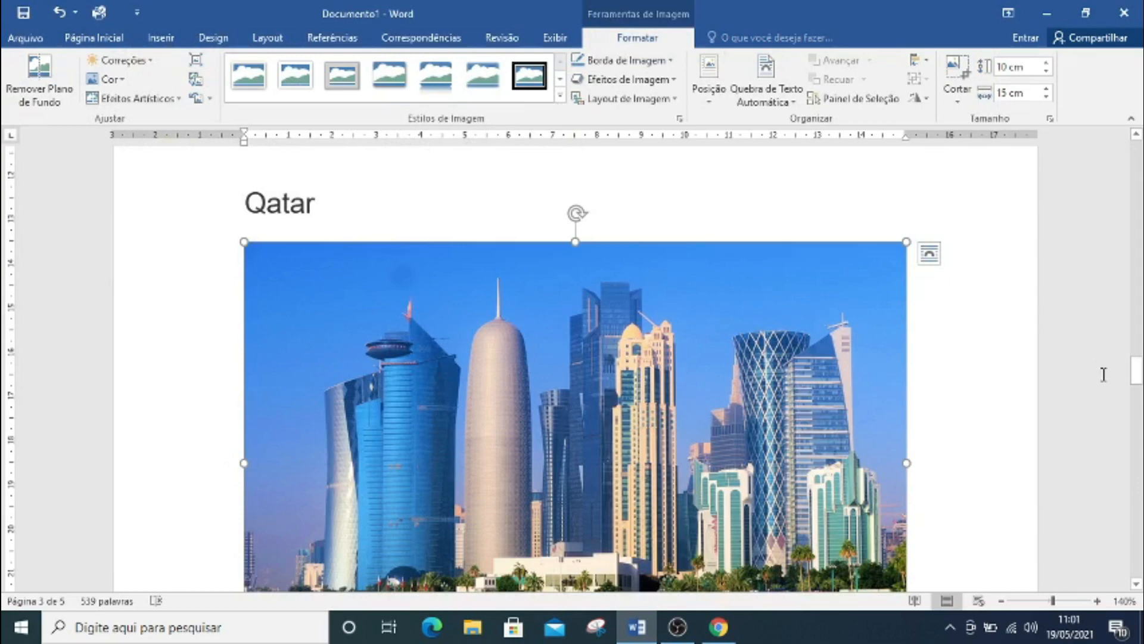
# Shrink the Qatar picture proportionally to about 7,29 cm high by 11,13 cm wide
pyautogui.moveTo(1136, 372)
pyautogui.mouseDown()
pyautogui.moveTo(1138, 410)
pyautogui.moveTo(1138, 381)
pyautogui.mouseUp()
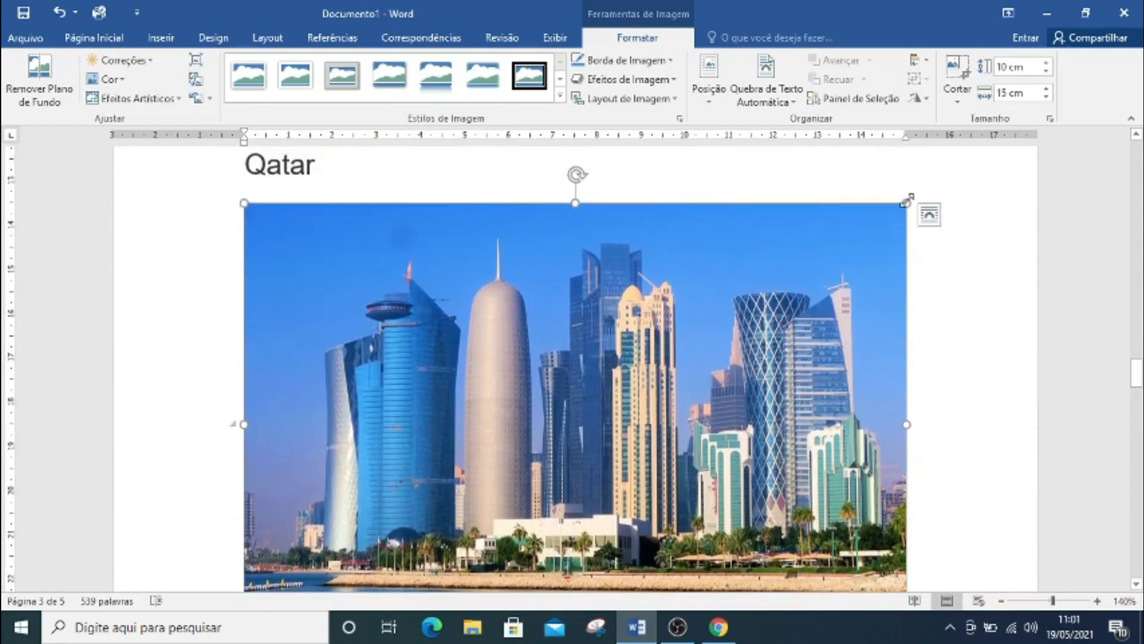
pyautogui.moveTo(898, 210); pyautogui.dragTo(838, 291)
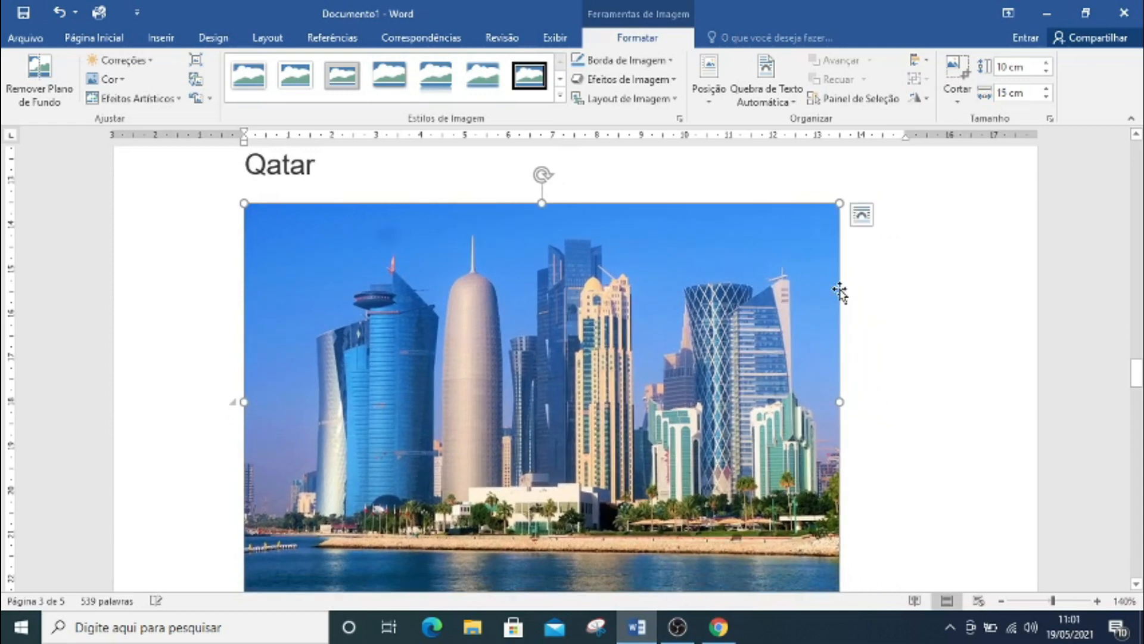
pyautogui.moveTo(839, 203); pyautogui.dragTo(787, 268)
pyautogui.moveTo(787, 372); pyautogui.dragTo(747, 366)
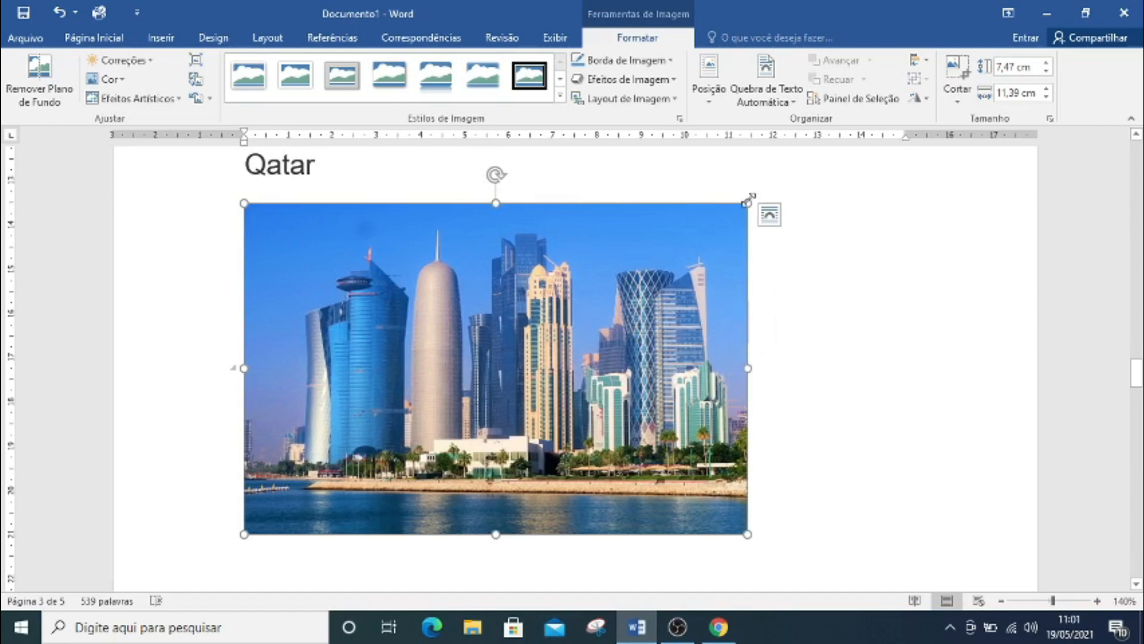
pyautogui.moveTo(748, 201)
pyautogui.mouseDown()
pyautogui.moveTo(720, 224)
pyautogui.moveTo(736, 209)
pyautogui.mouseUp()
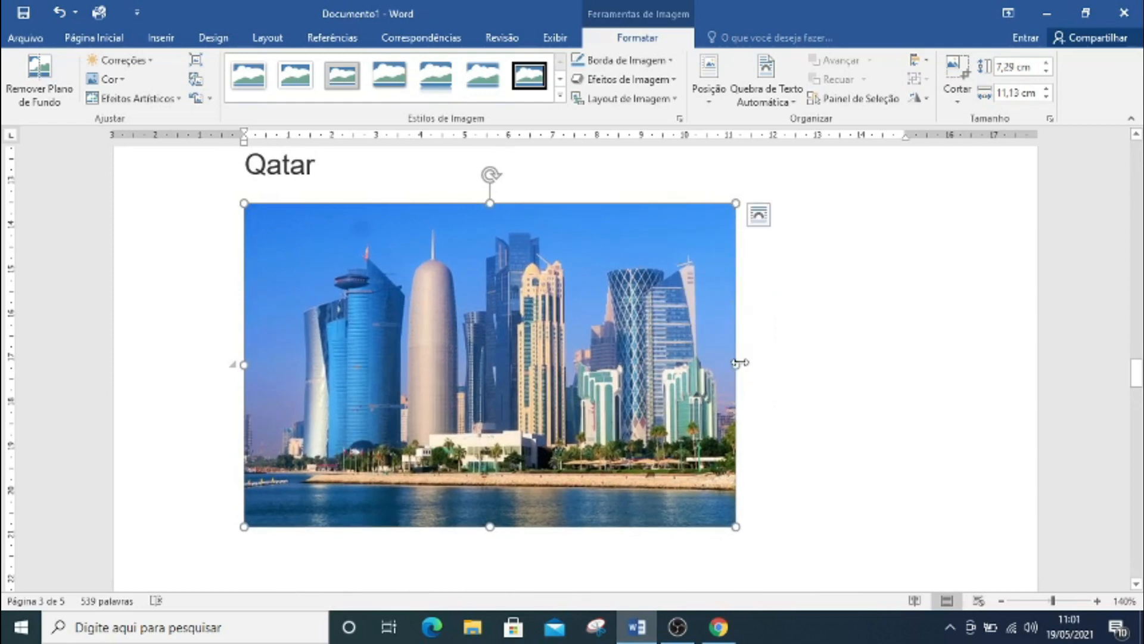
# Stretch the Qatar picture's width to about 11,92 cm and scale it down proportionally to about 6,56 by 10,73 cm
pyautogui.moveTo(737, 365); pyautogui.dragTo(771, 364)
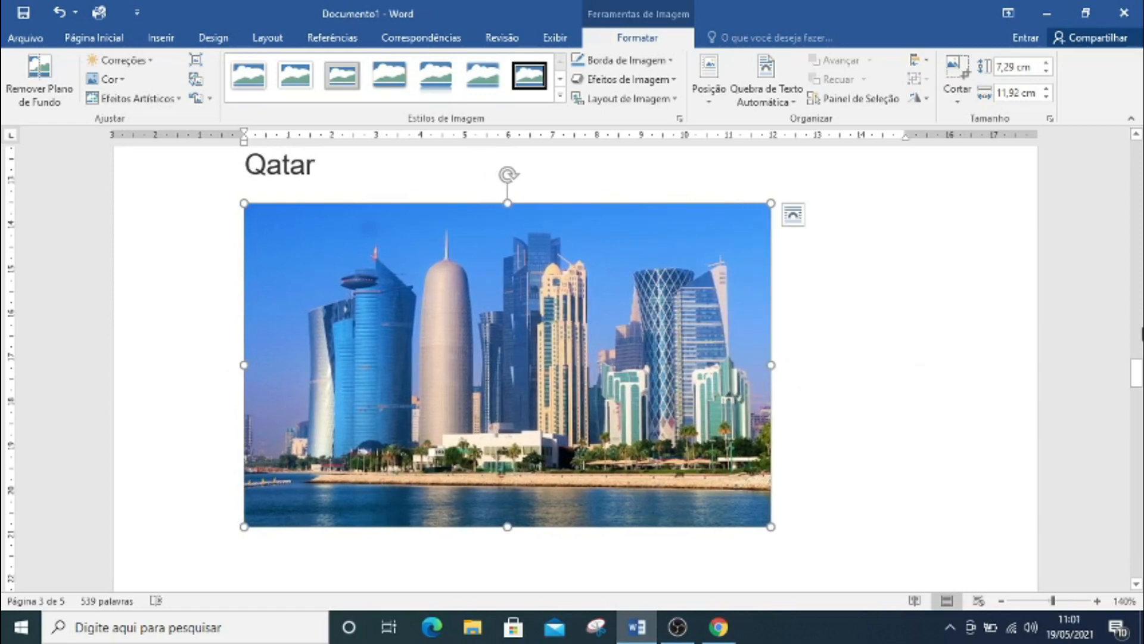
pyautogui.moveTo(1137, 397); pyautogui.dragTo(1137, 394)
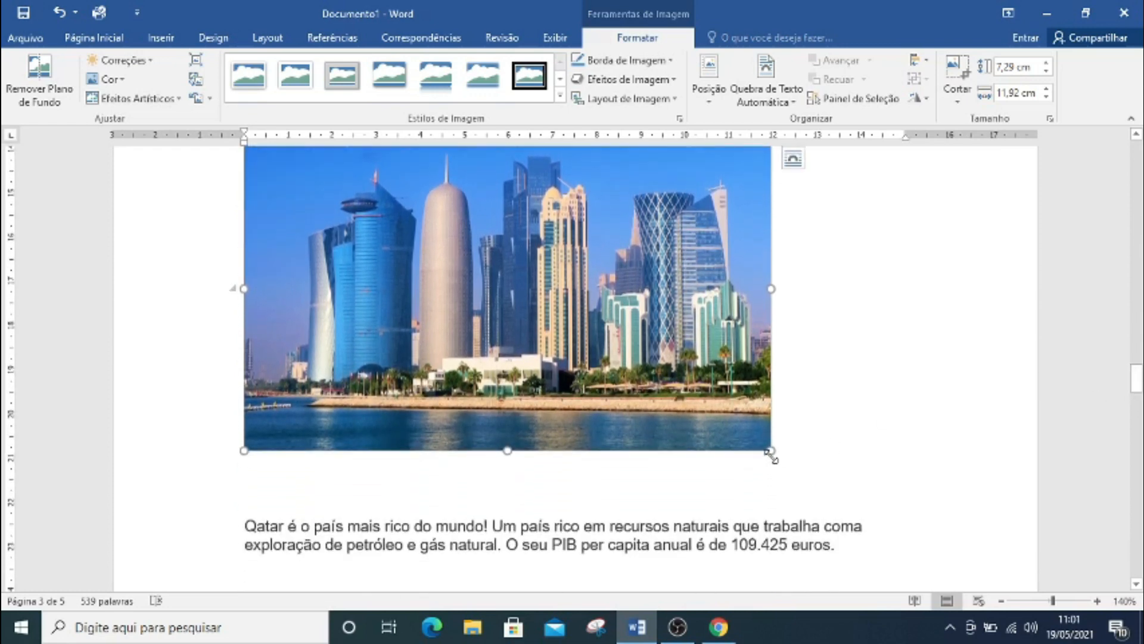
pyautogui.moveTo(771, 454); pyautogui.dragTo(724, 417)
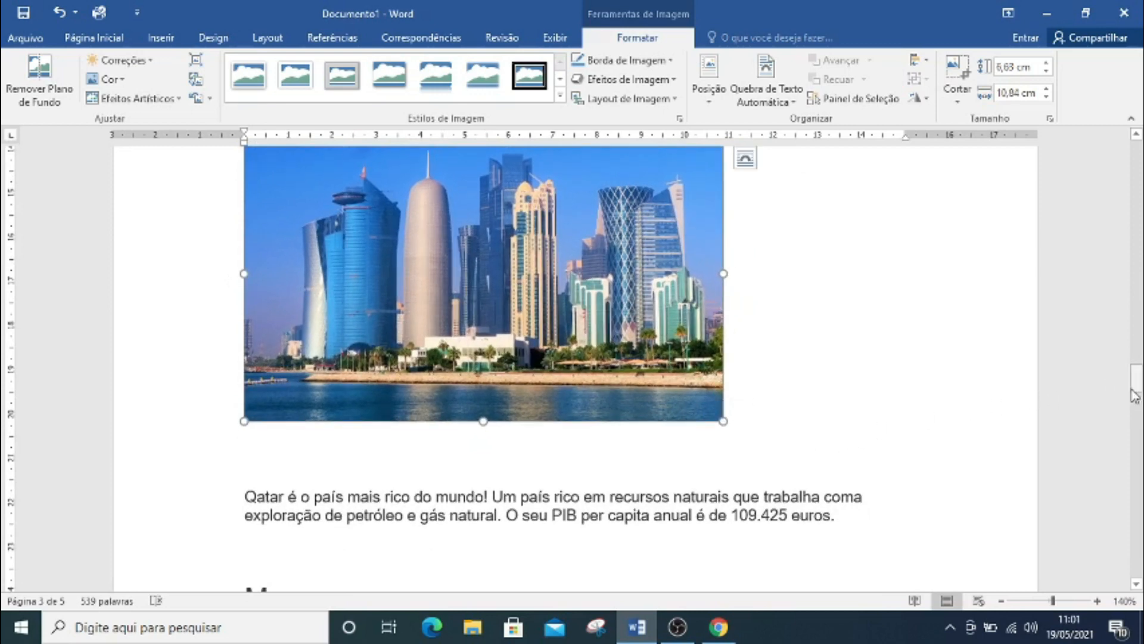
pyautogui.moveTo(1136, 383); pyautogui.dragTo(1136, 372)
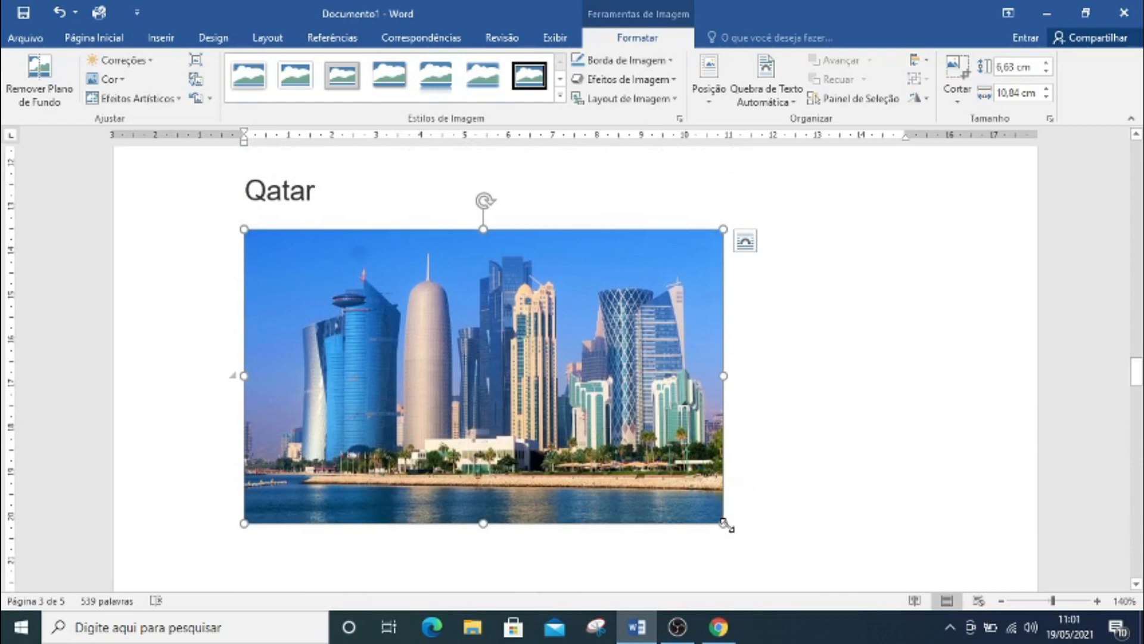
pyautogui.moveTo(726, 526); pyautogui.dragTo(719, 513)
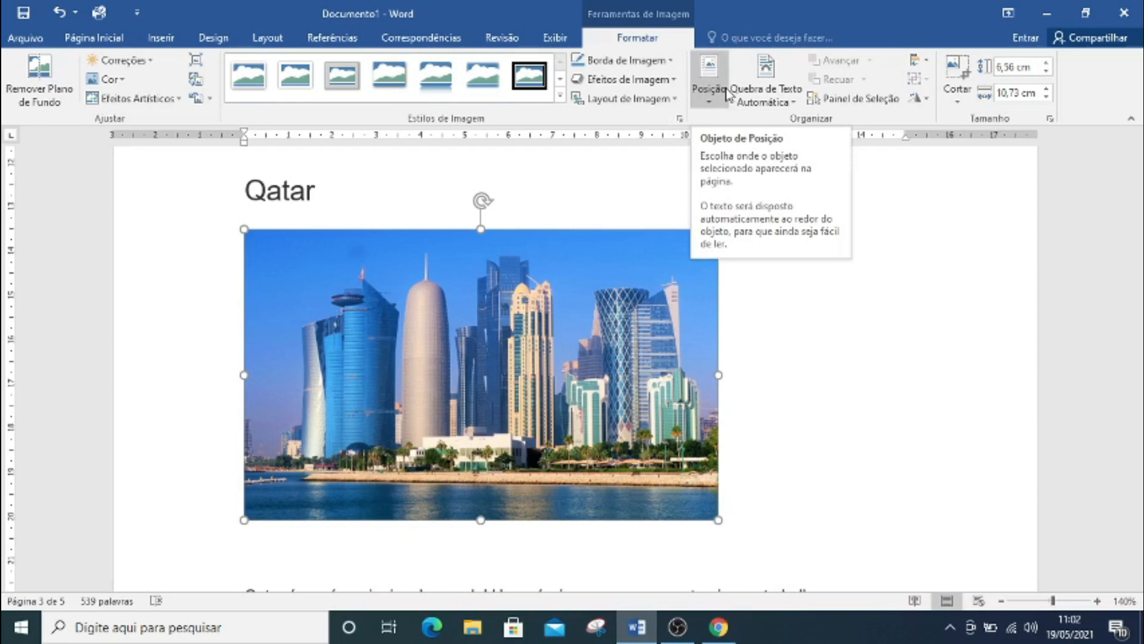
# Examine the text wrapping choices and layout options available for the Qatar picture without changing them
pyautogui.click(763, 105)
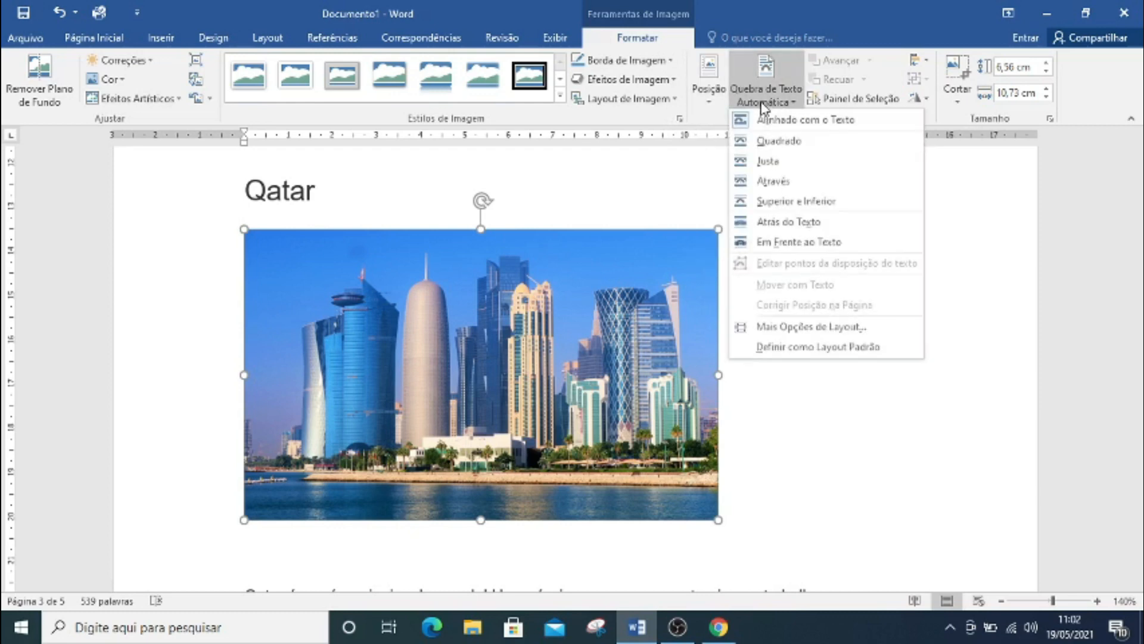
pyautogui.click(764, 108)
pyautogui.click(764, 105)
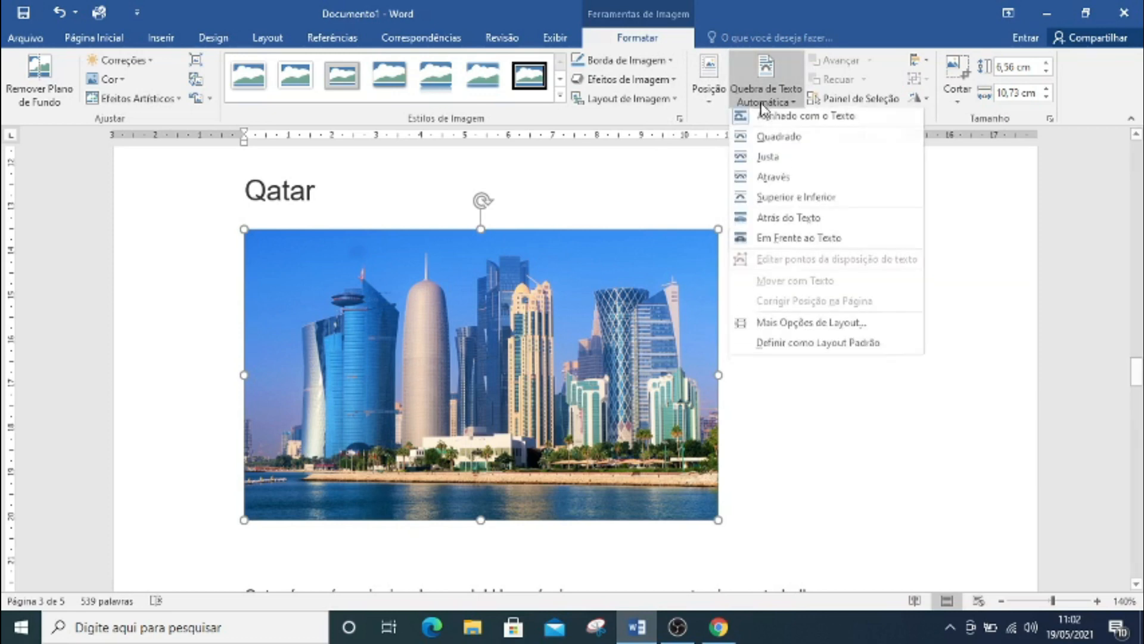
pyautogui.click(768, 101)
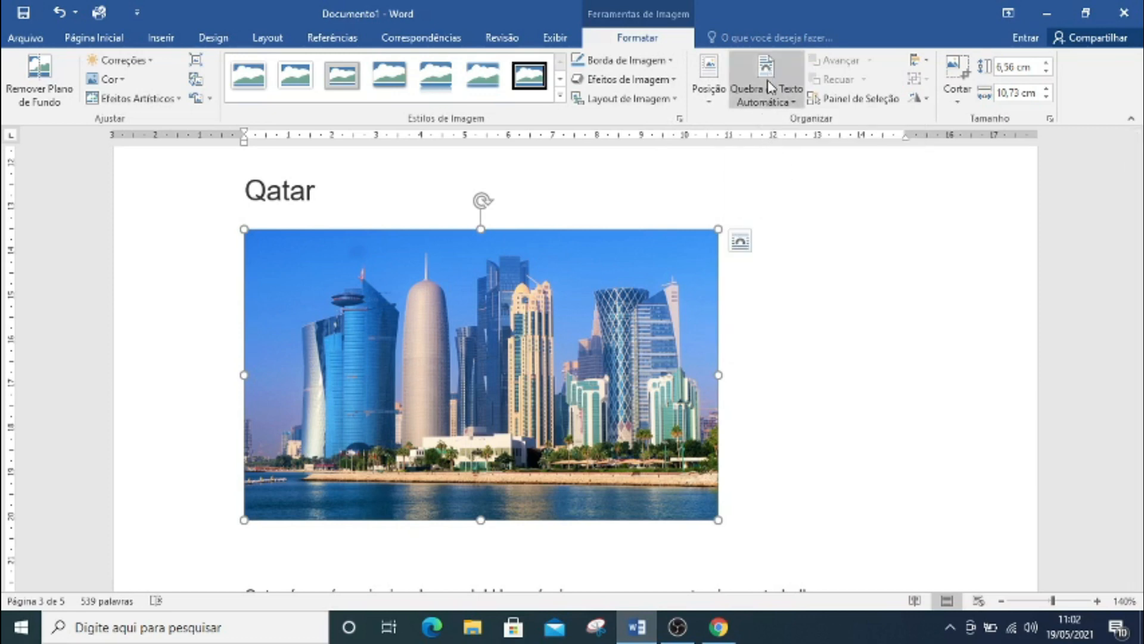
pyautogui.click(748, 245)
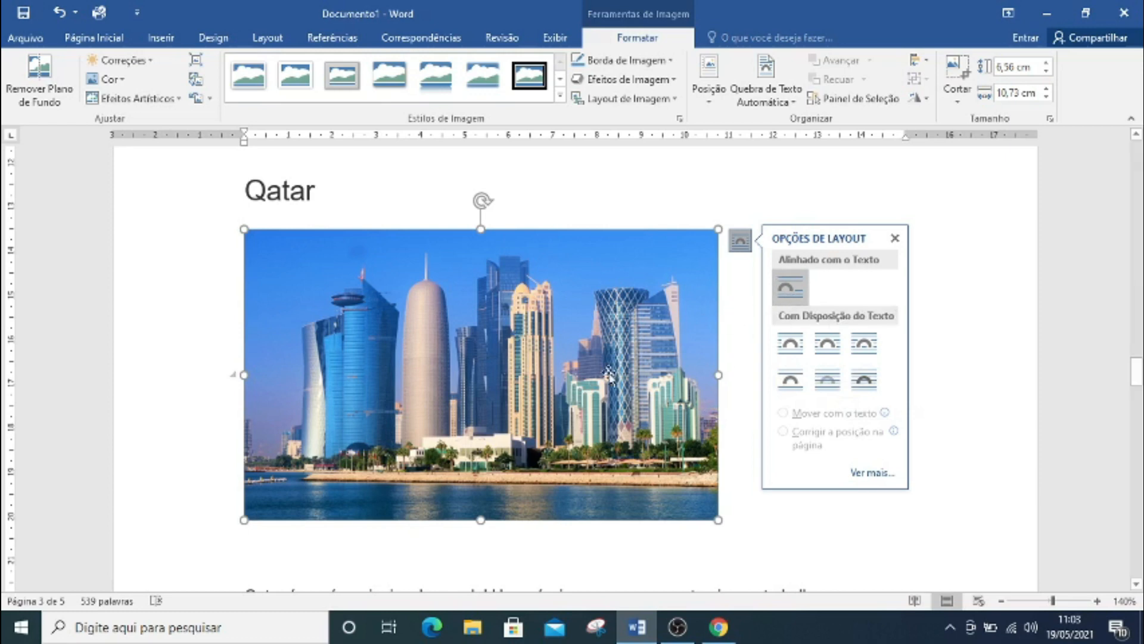
pyautogui.click(750, 496)
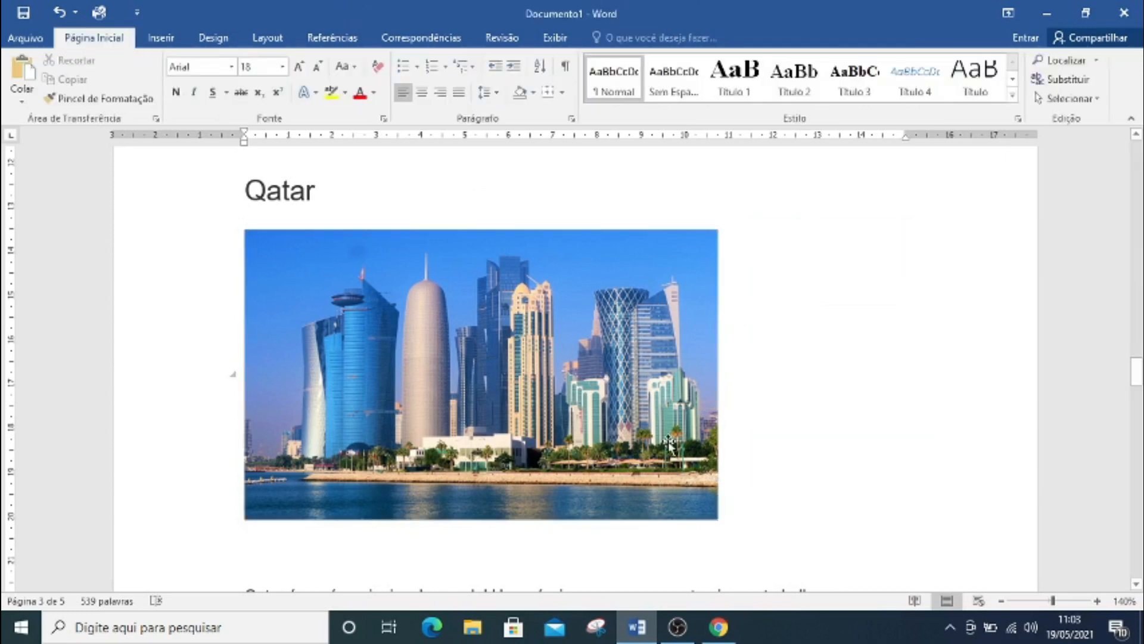
# Try to move the Qatar picture slightly sideways below its heading
pyautogui.click(1137, 382)
pyautogui.moveTo(1137, 382); pyautogui.dragTo(1137, 381)
pyautogui.moveTo(659, 425); pyautogui.dragTo(633, 423)
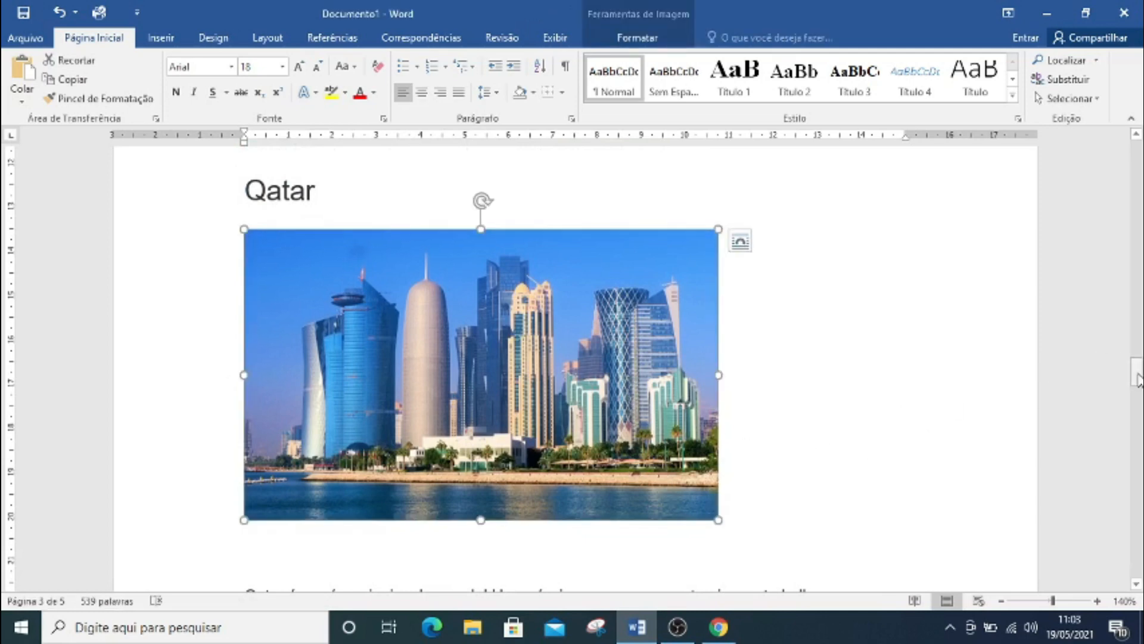
# Set the Qatar picture's text wrapping to Square so the country's text flows beside it
pyautogui.moveTo(1137, 379)
pyautogui.mouseDown()
pyautogui.moveTo(1139, 393)
pyautogui.moveTo(1139, 381)
pyautogui.mouseUp()
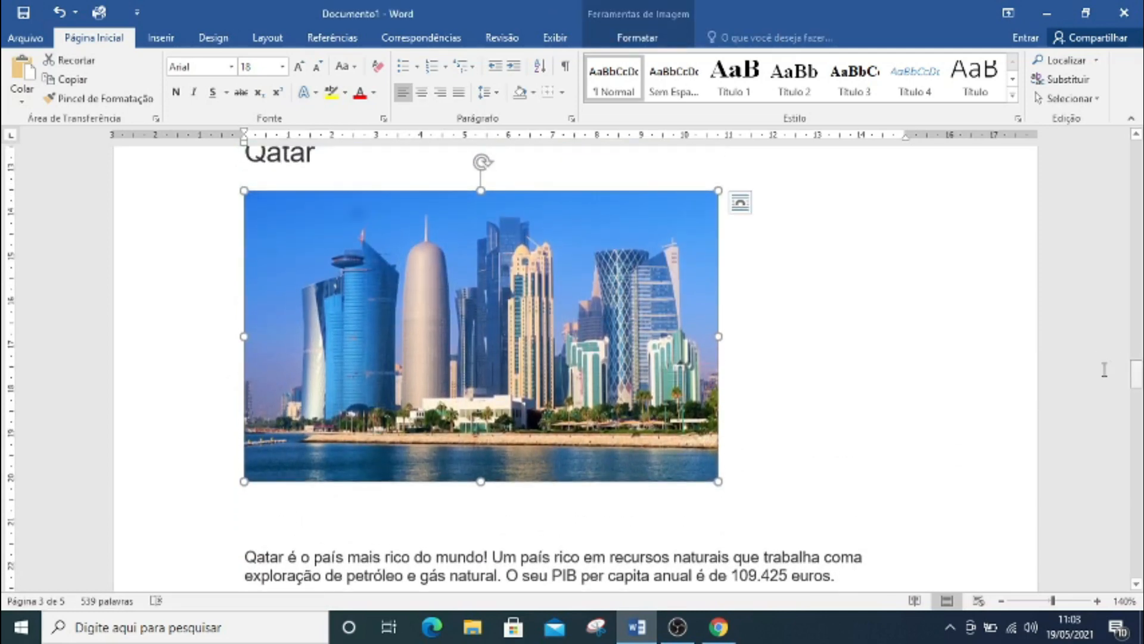
pyautogui.click(741, 204)
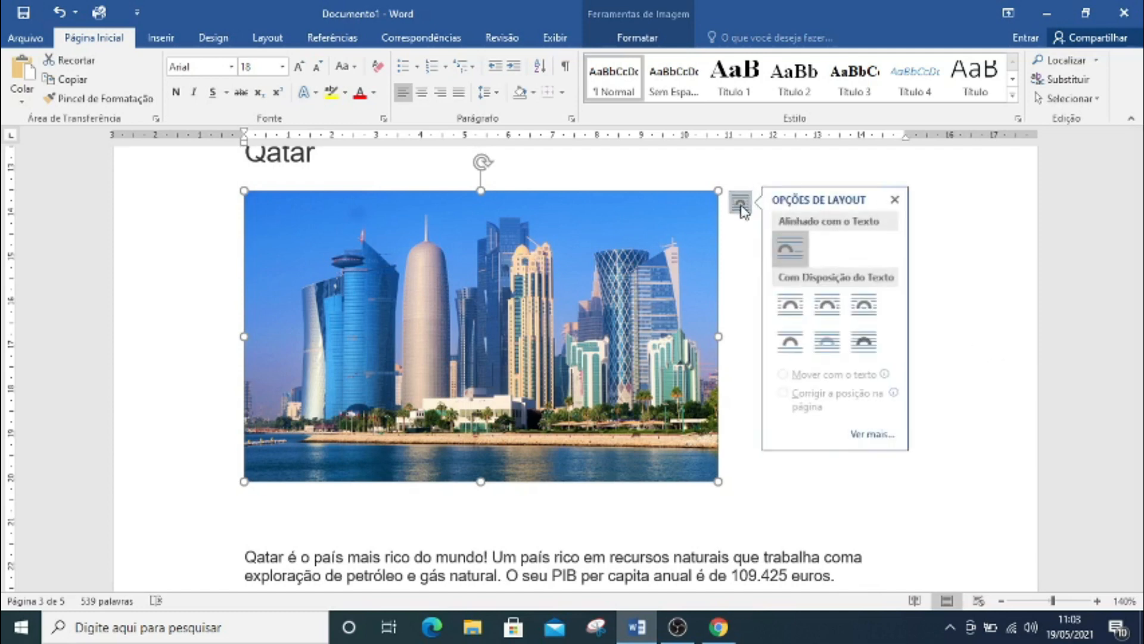
pyautogui.click(791, 303)
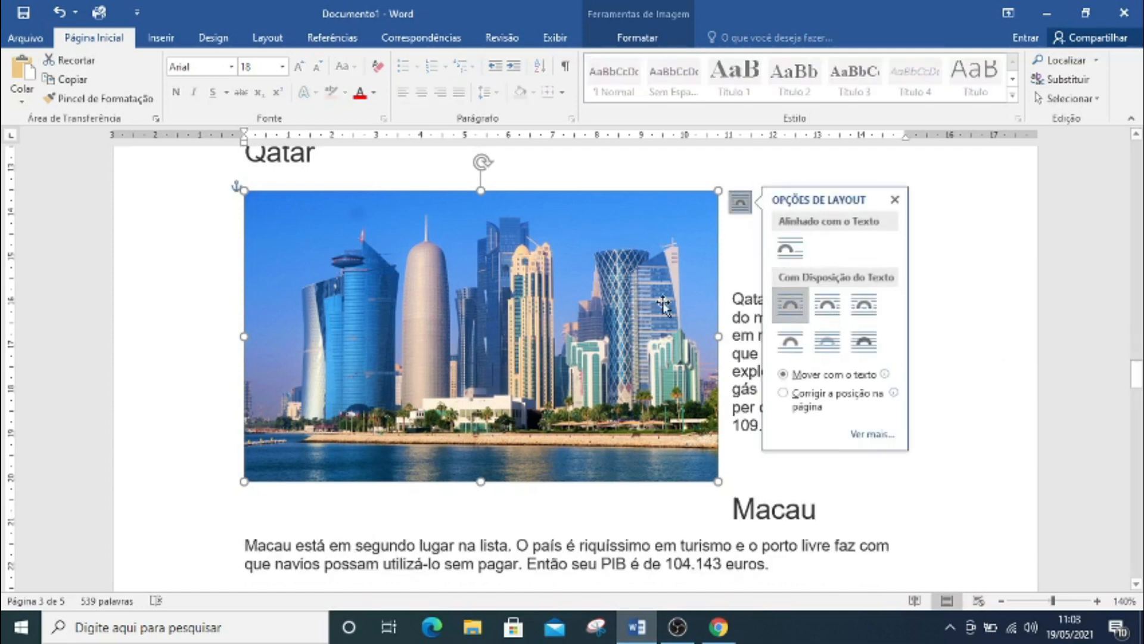
pyautogui.click(938, 266)
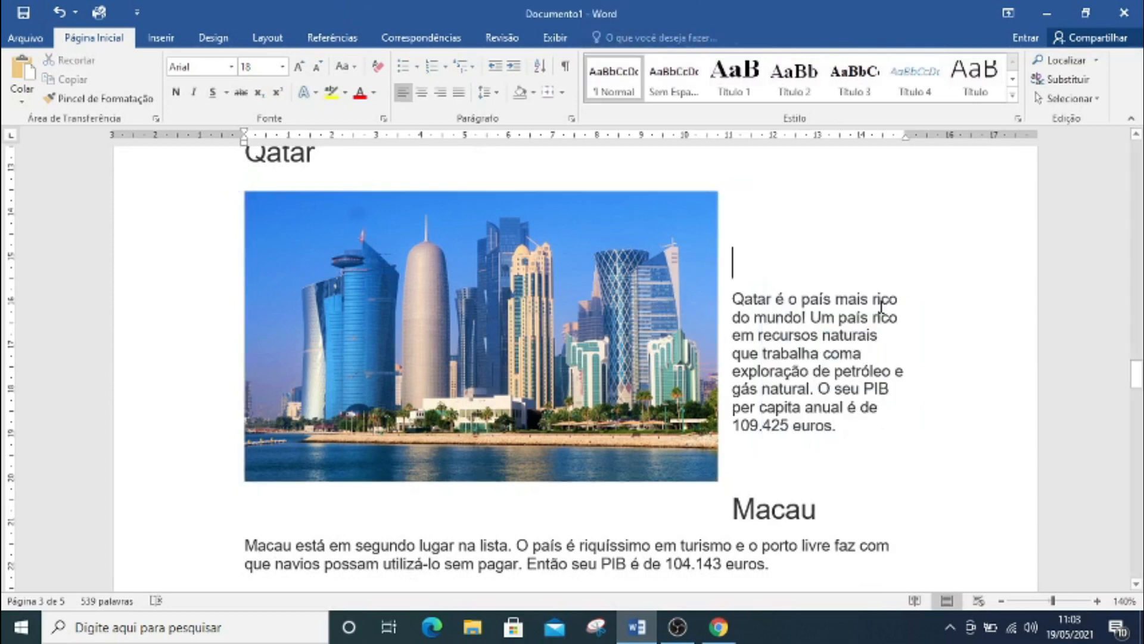
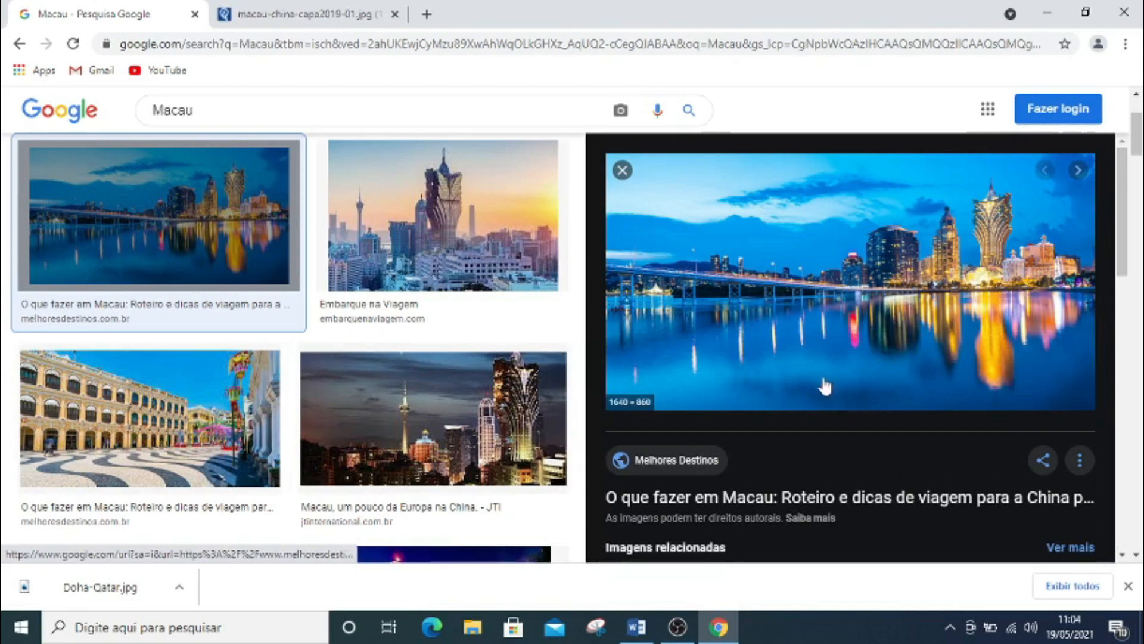
# Save the Macau night skyline image from the search results to the desktop as the JPEG macau-china-capa2019-01
pyautogui.rightClick(836, 291)
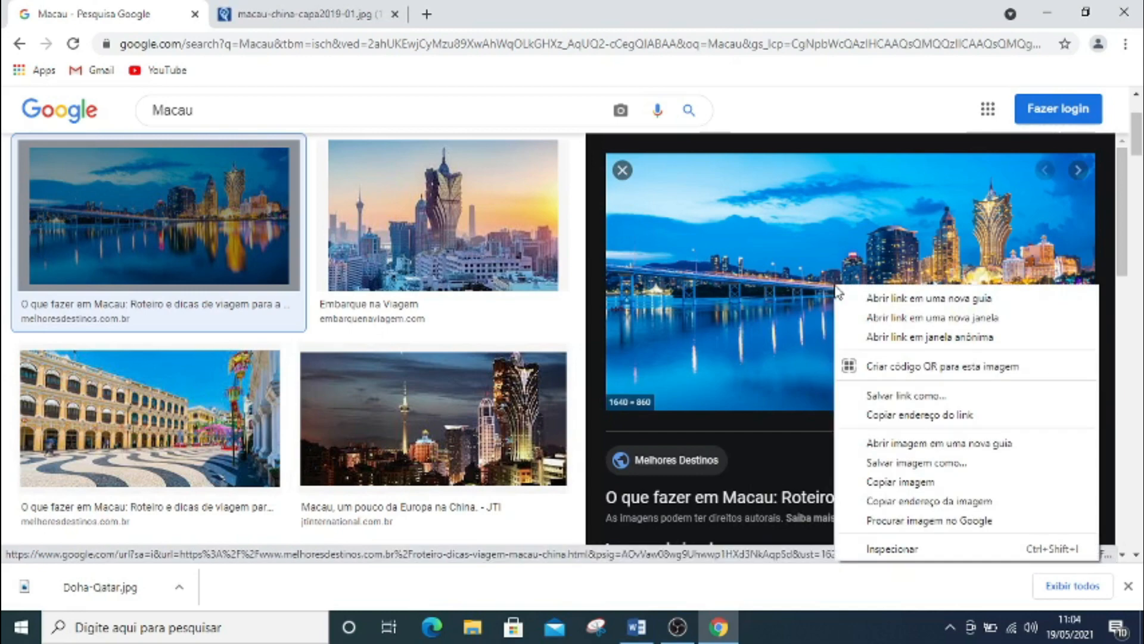
pyautogui.click(920, 460)
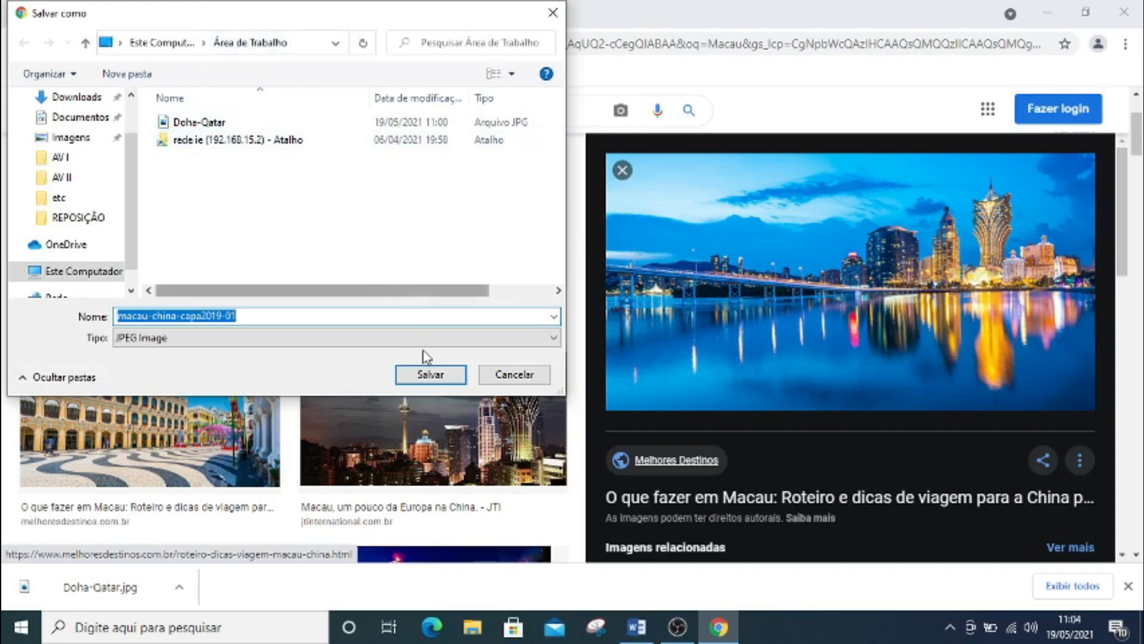
pyautogui.click(427, 376)
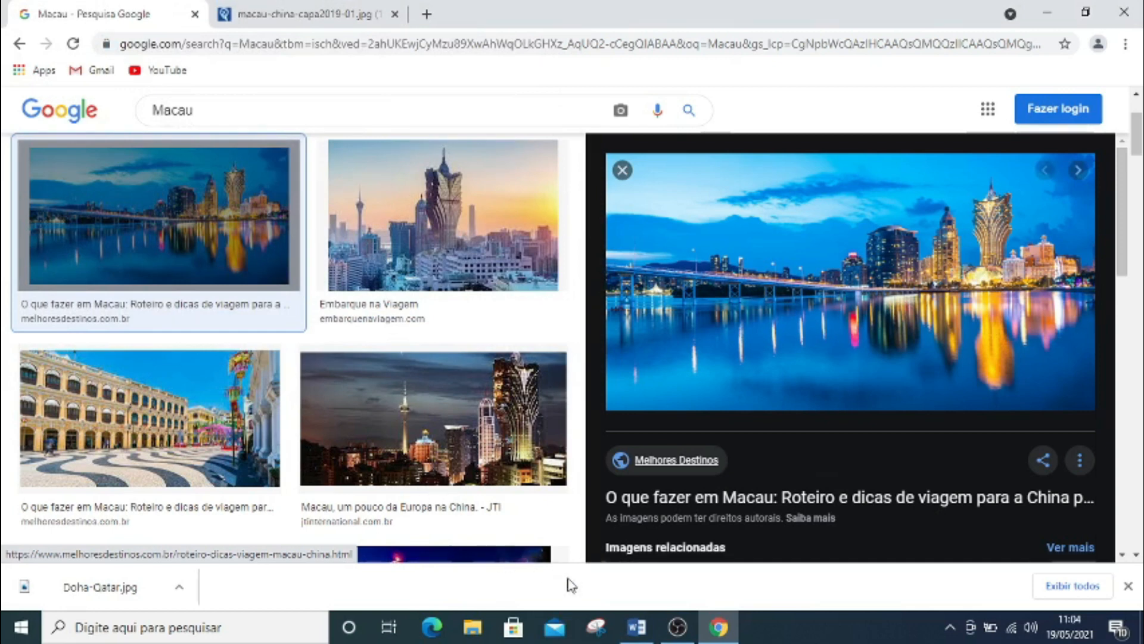
# Switch back to Word, add a blank line under the Macau heading and blank lines above it to push it onto the next page
pyautogui.moveTo(635, 631)
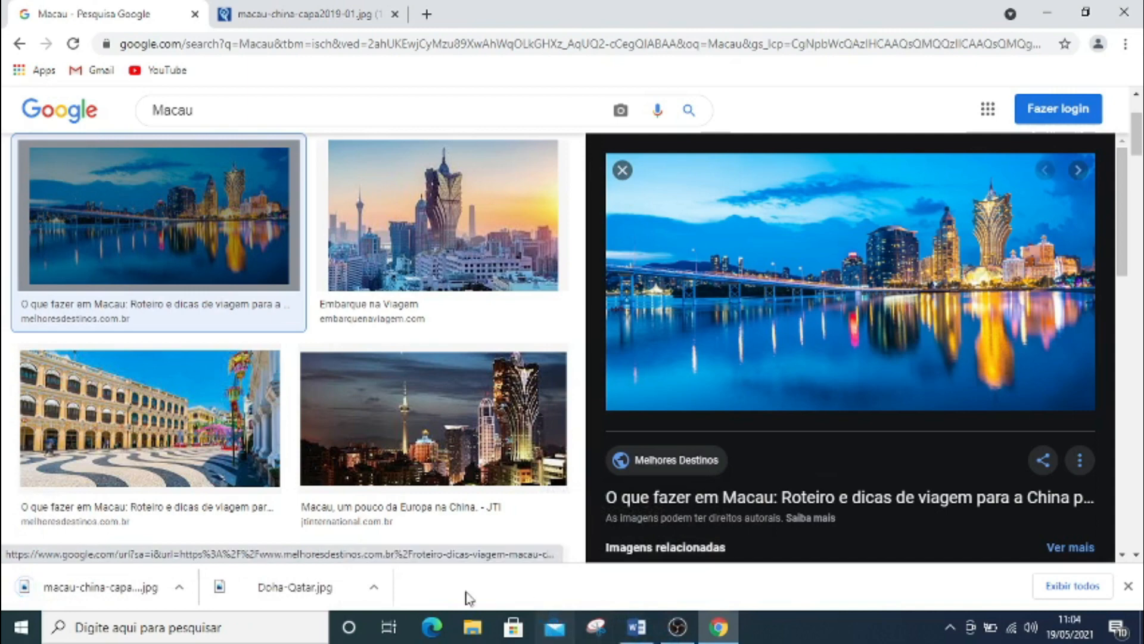
pyautogui.click(635, 629)
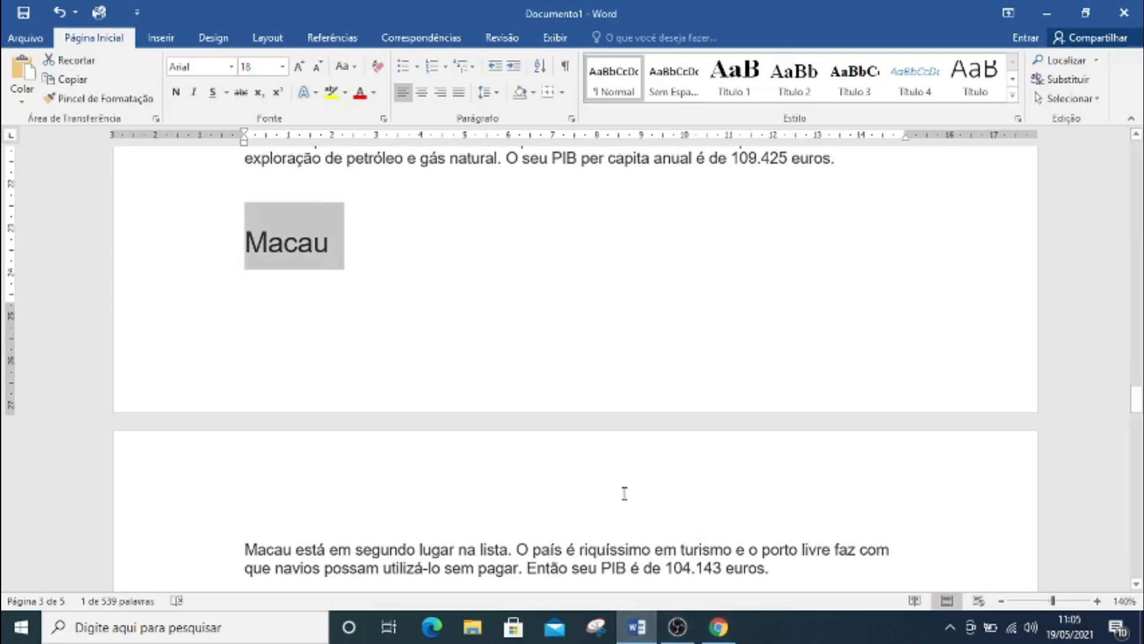
pyautogui.click(419, 382)
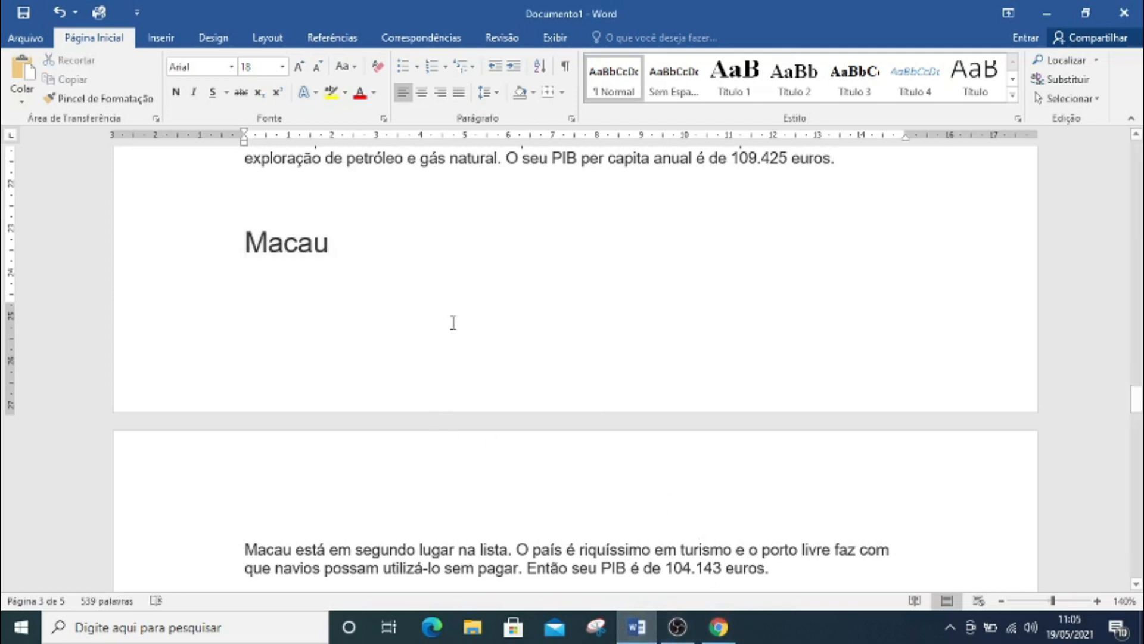
pyautogui.press('Return')
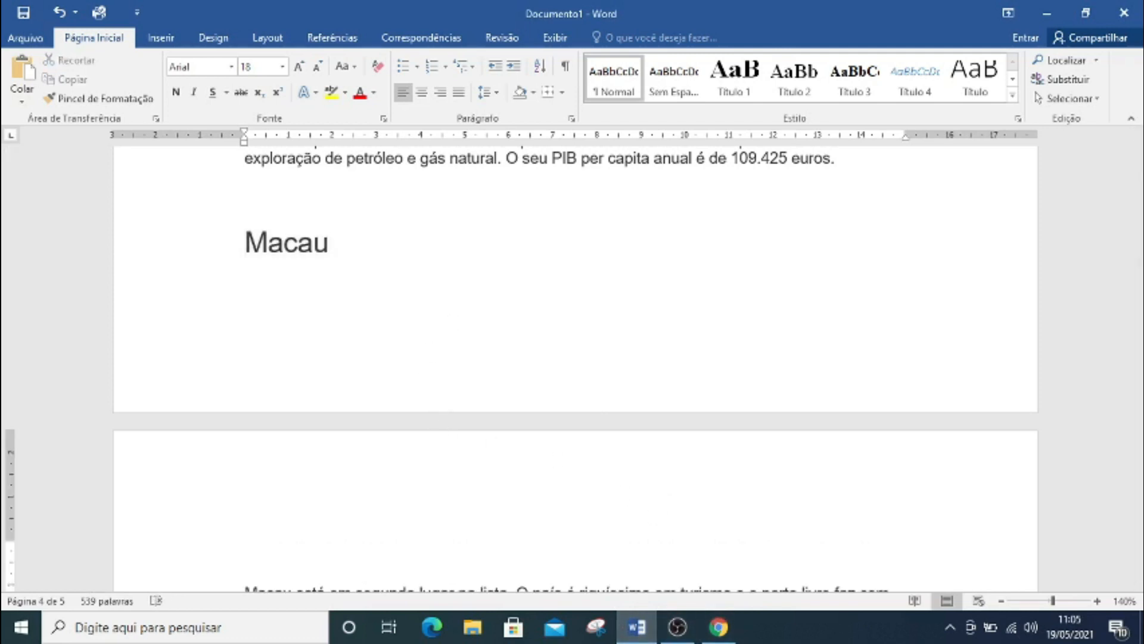
pyautogui.click(339, 202)
pyautogui.press('Return')
pyautogui.press('Return')
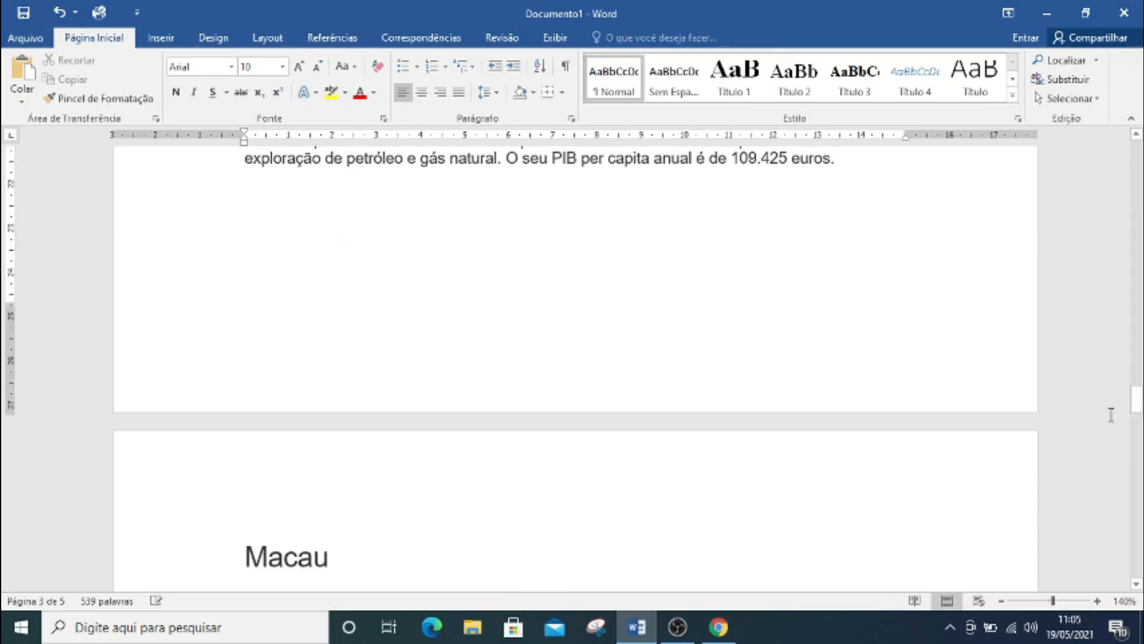
# Insert the picture macau-china-capa2019-01 on the empty line between the Macau heading and its paragraph
pyautogui.moveTo(1138, 408); pyautogui.dragTo(1138, 429)
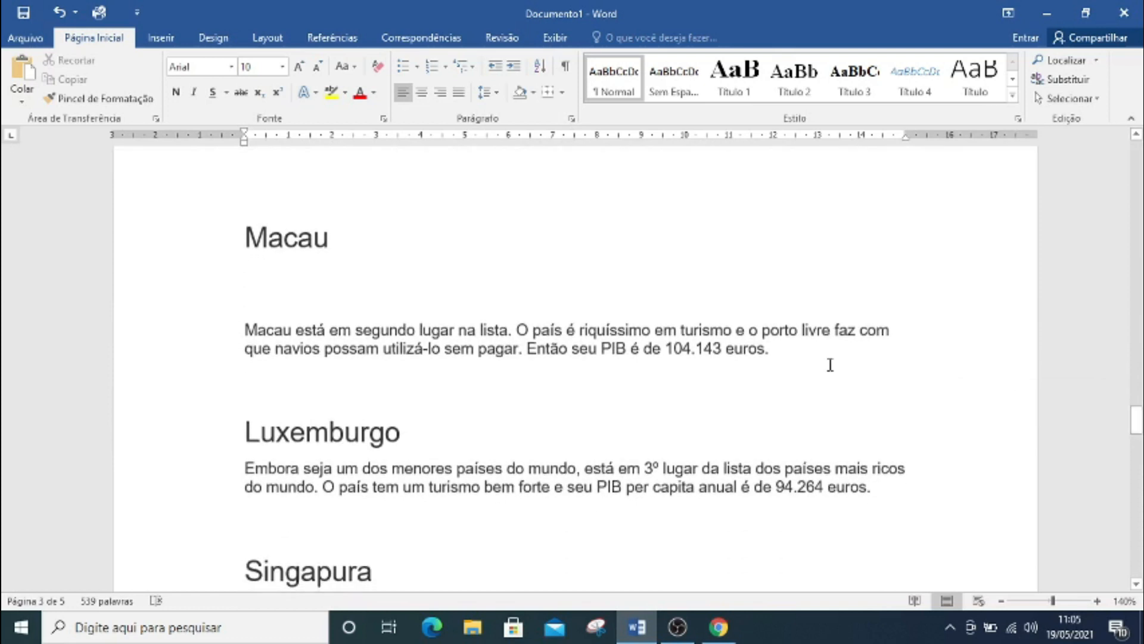
pyautogui.click(259, 285)
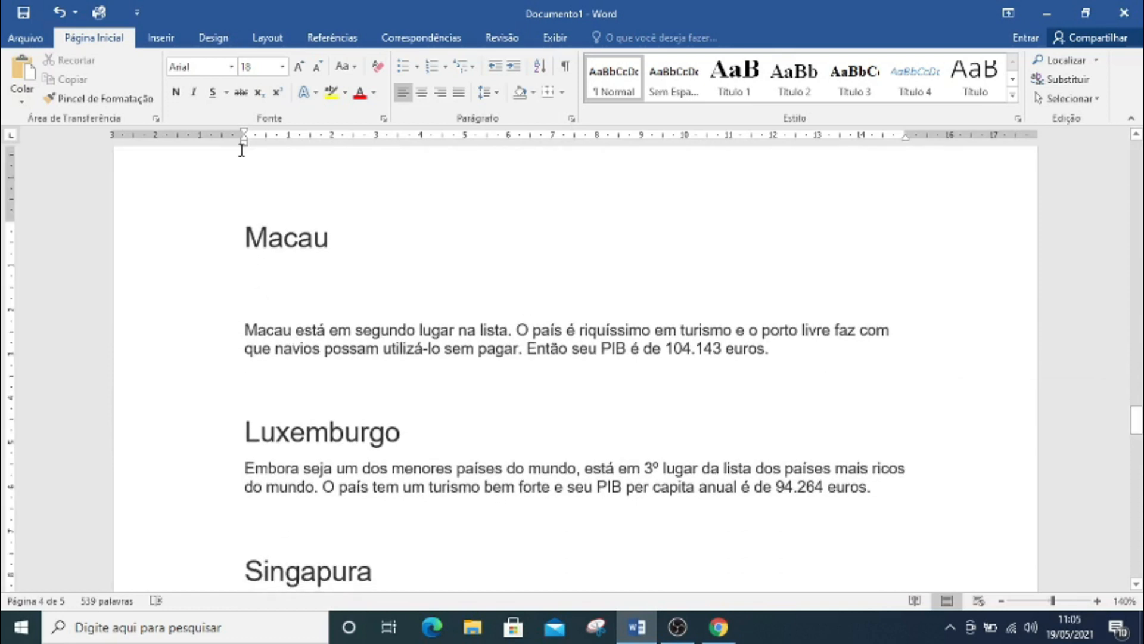
pyautogui.click(160, 36)
pyautogui.click(179, 68)
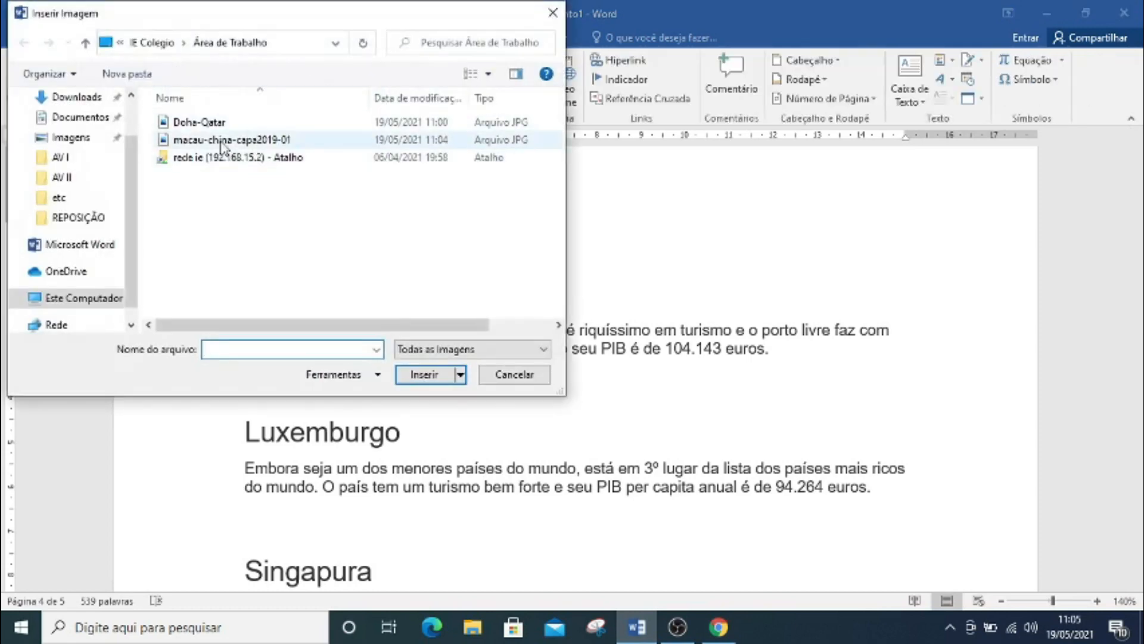
pyautogui.click(223, 140)
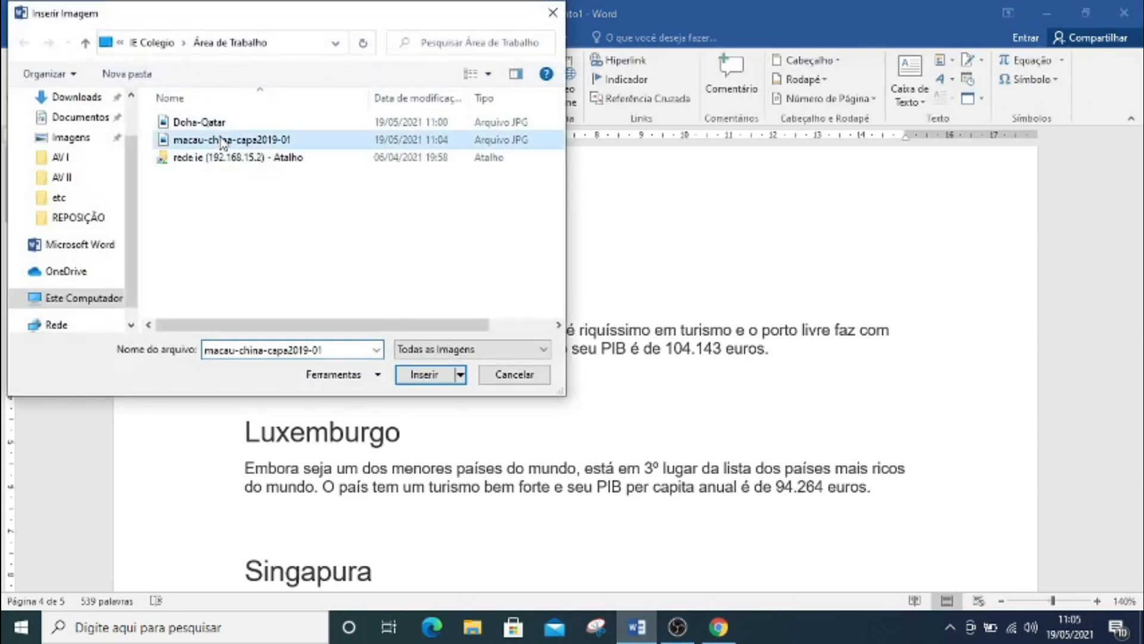
pyautogui.click(416, 377)
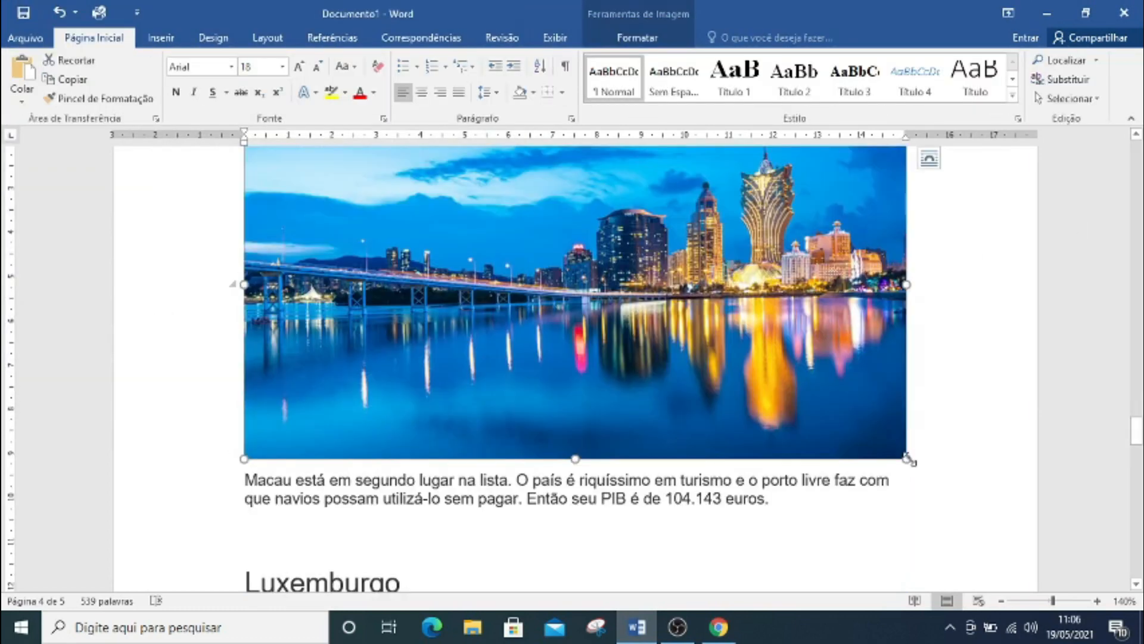
# Shrink the Macau picture proportionally to about 11,6 cm wide
pyautogui.moveTo(909, 459); pyautogui.dragTo(827, 399)
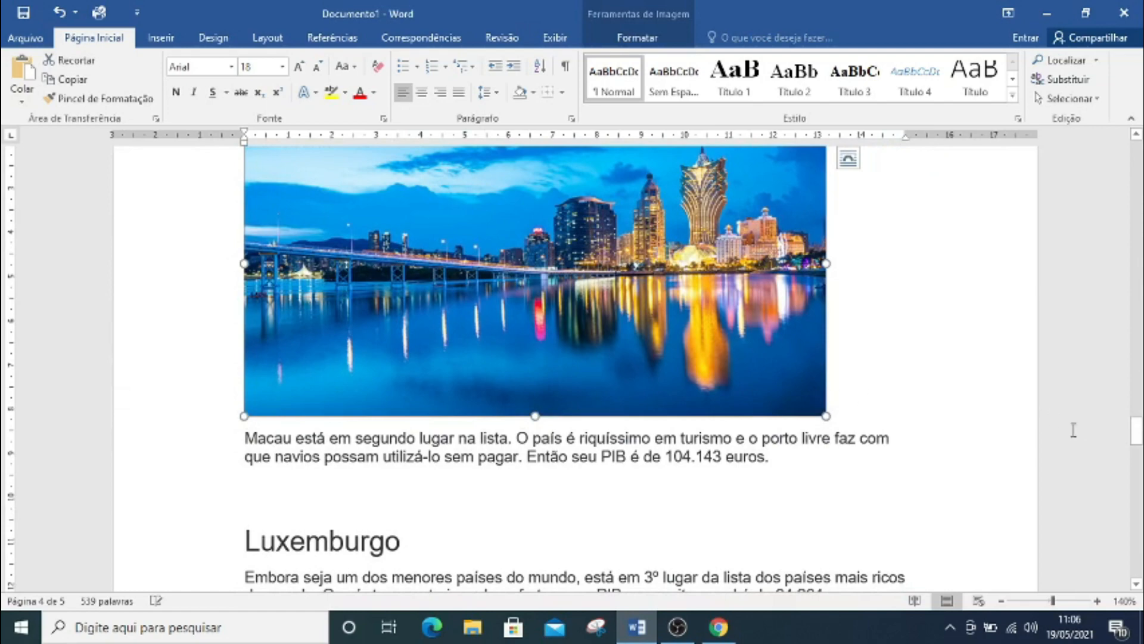
pyautogui.moveTo(1136, 430)
pyautogui.mouseDown()
pyautogui.moveTo(1137, 316)
pyautogui.moveTo(1139, 444)
pyautogui.mouseUp()
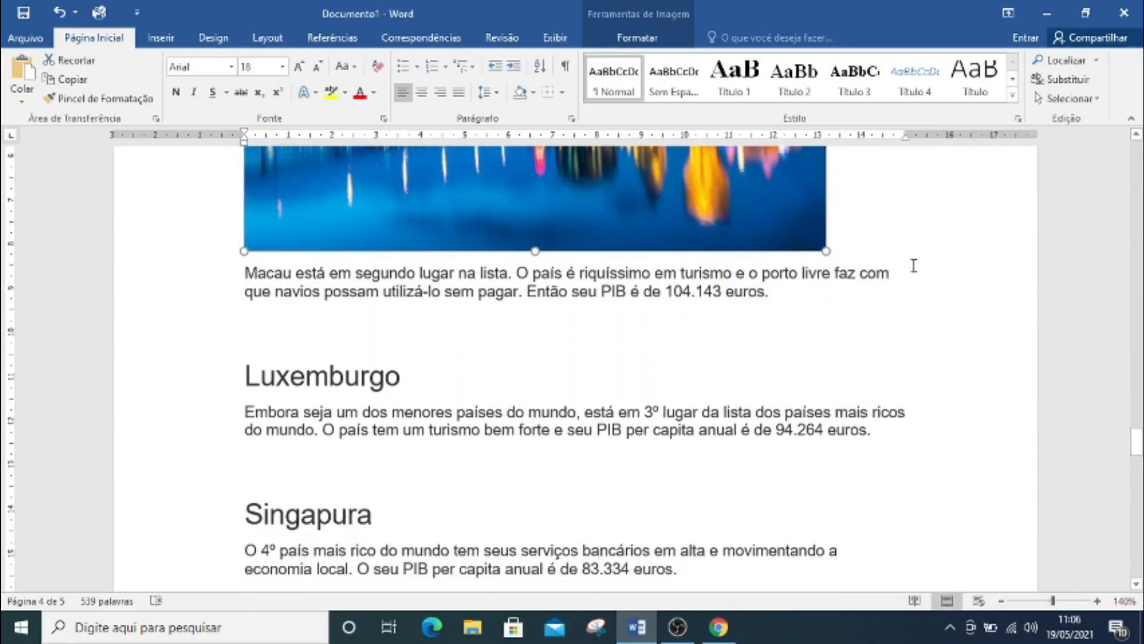
pyautogui.moveTo(824, 244); pyautogui.dragTo(790, 225)
pyautogui.scroll(3, 985, 302)
pyautogui.moveTo(1137, 430)
pyautogui.mouseDown()
pyautogui.moveTo(1132, 402)
pyautogui.moveTo(1135, 435)
pyautogui.mouseUp()
pyautogui.moveTo(789, 423); pyautogui.dragTo(758, 406)
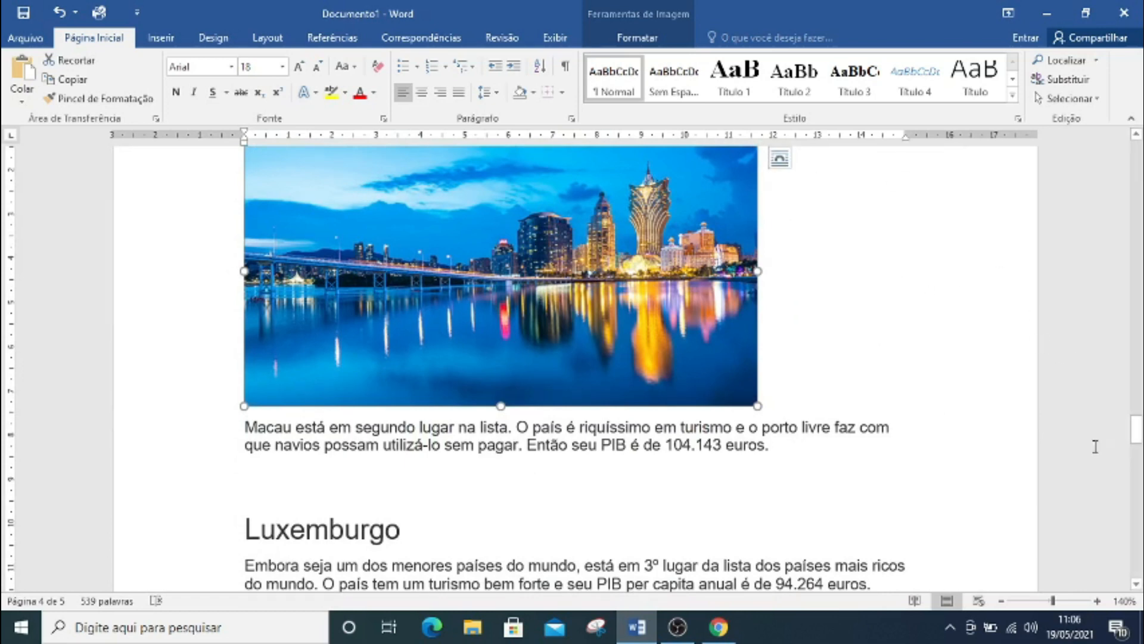
# Delete the train station photo from the cover page
pyautogui.moveTo(1139, 434); pyautogui.dragTo(1137, 179)
pyautogui.click(989, 244)
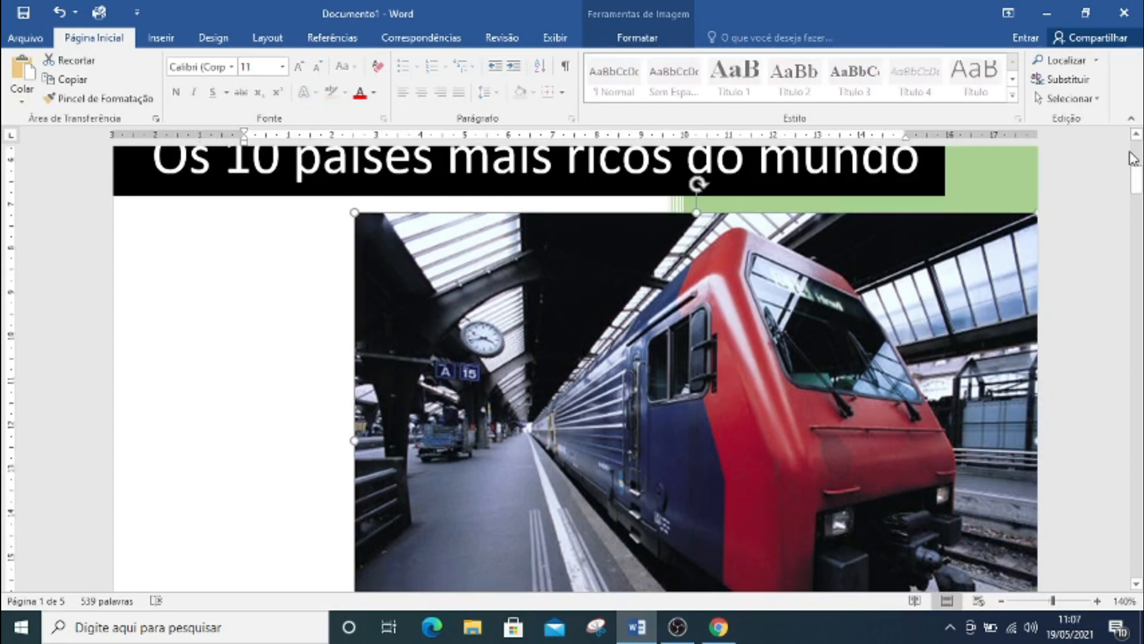
pyautogui.moveTo(1137, 197); pyautogui.dragTo(1138, 199)
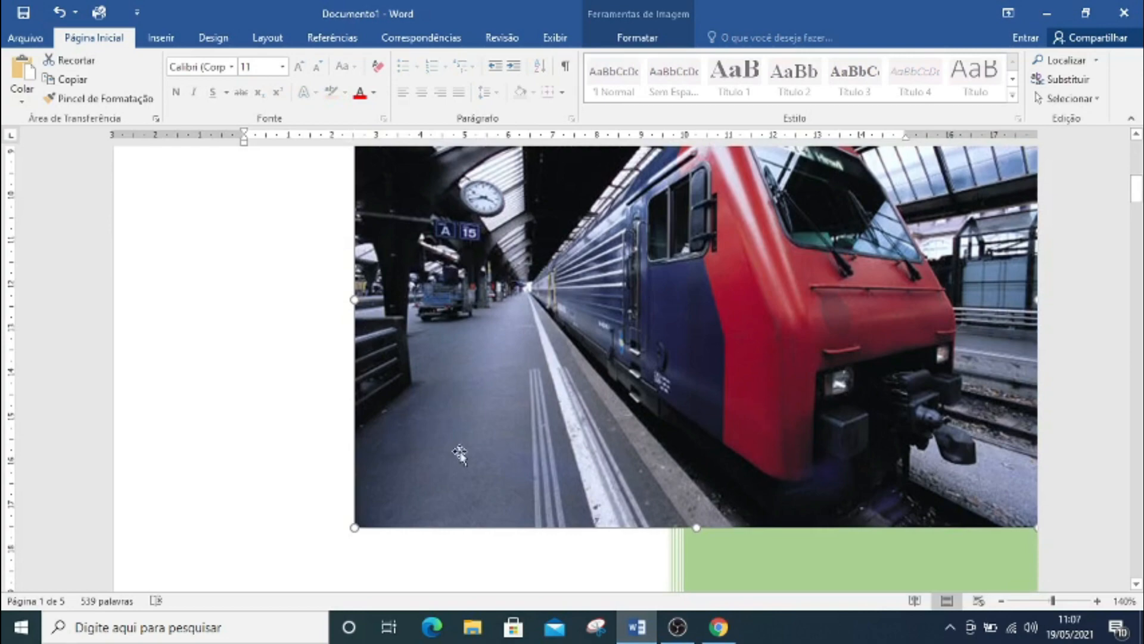
pyautogui.click(307, 465)
pyautogui.click(502, 531)
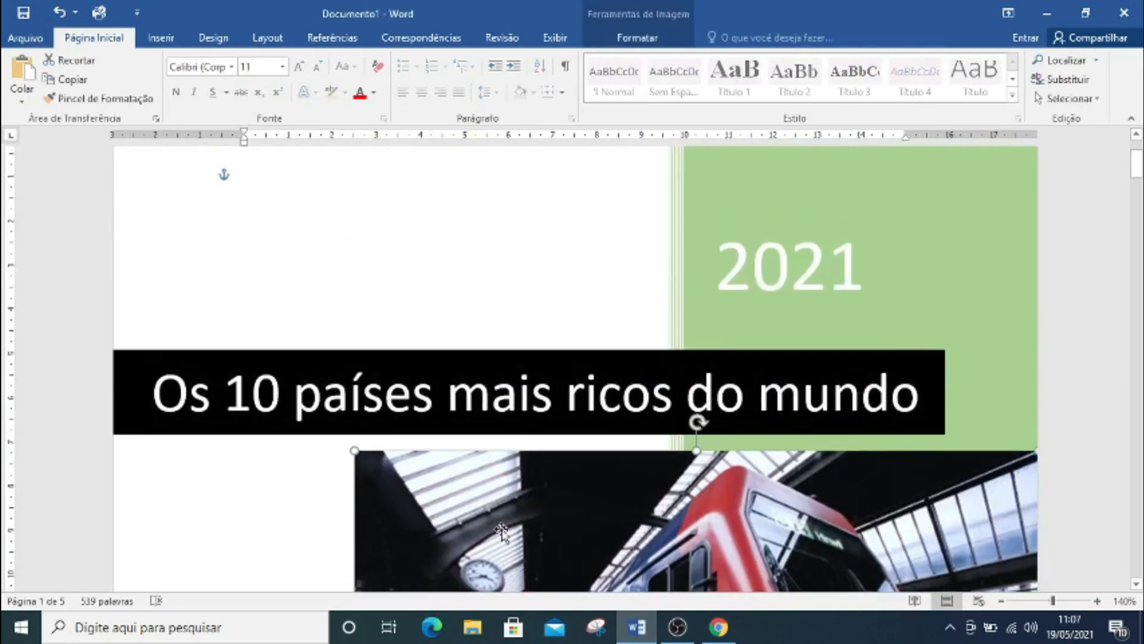
pyautogui.moveTo(1137, 164); pyautogui.dragTo(1137, 184)
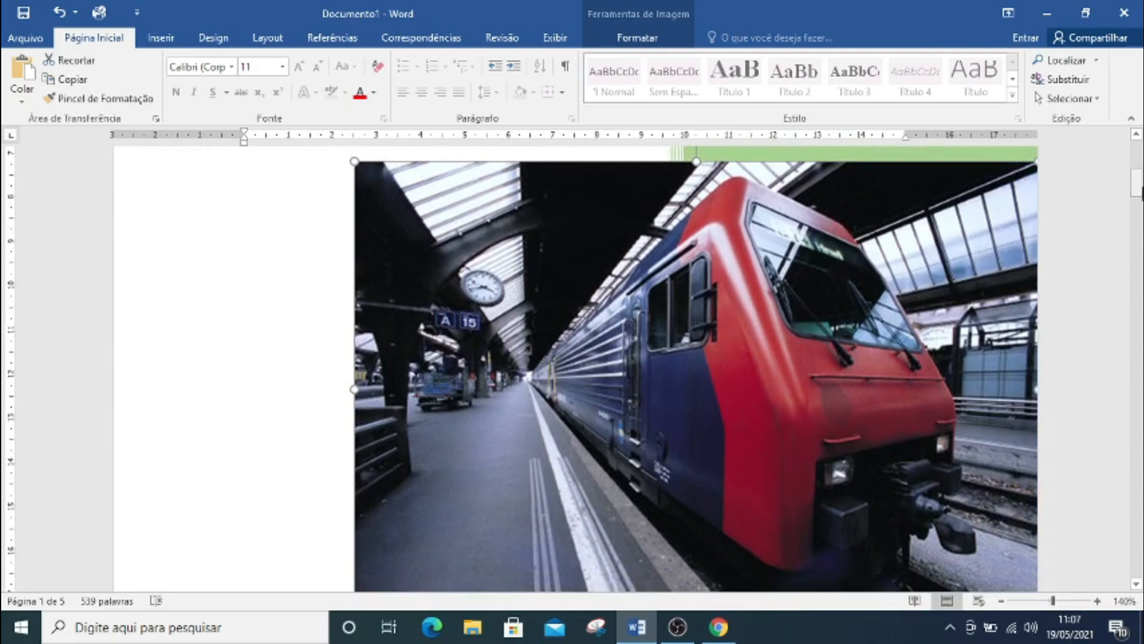
pyautogui.press('Delete')
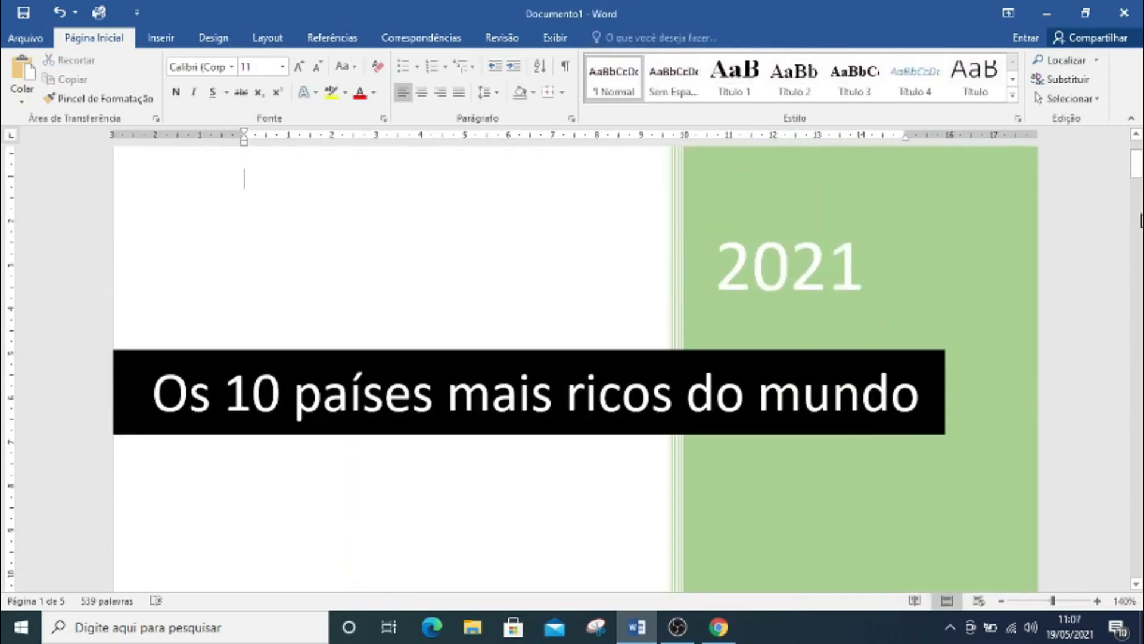
# Insert the picture Doha-Qatar from the desktop on the cover page
pyautogui.moveTo(1138, 179)
pyautogui.mouseDown()
pyautogui.moveTo(1138, 202)
pyautogui.moveTo(1140, 170)
pyautogui.mouseUp()
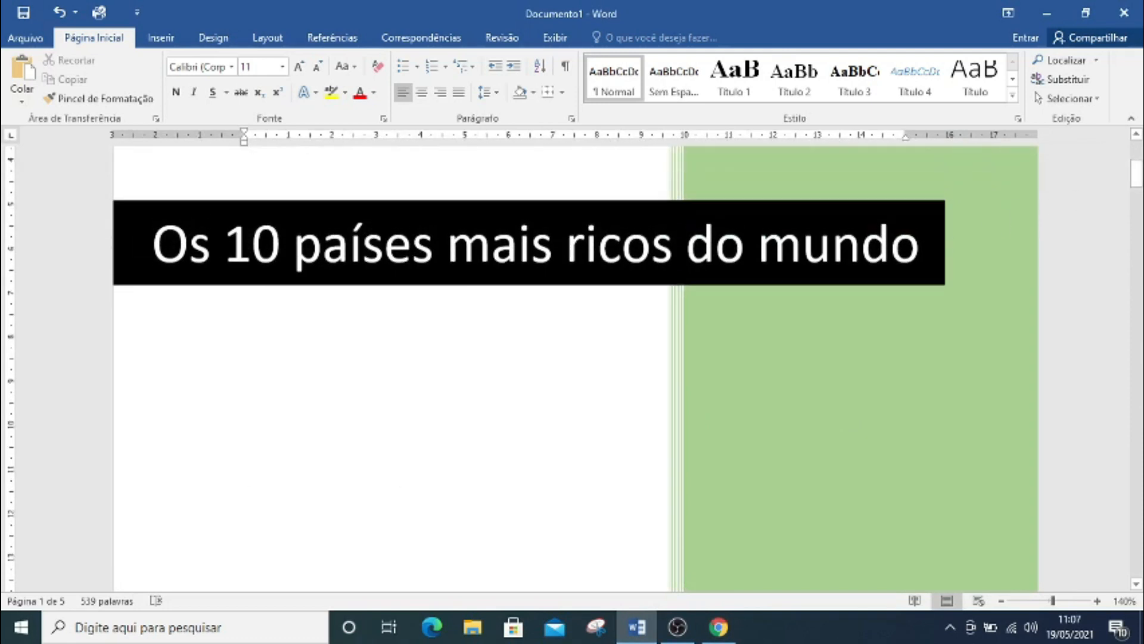
pyautogui.moveTo(1137, 179)
pyautogui.mouseDown()
pyautogui.moveTo(1137, 343)
pyautogui.moveTo(1137, 172)
pyautogui.mouseUp()
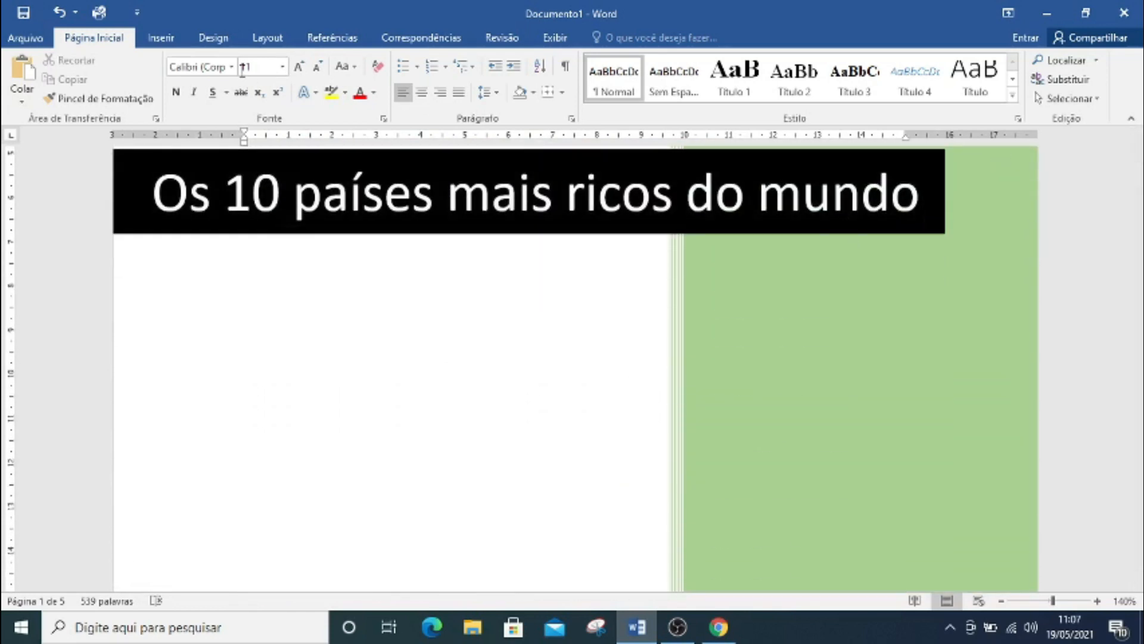
pyautogui.click(160, 38)
pyautogui.click(181, 72)
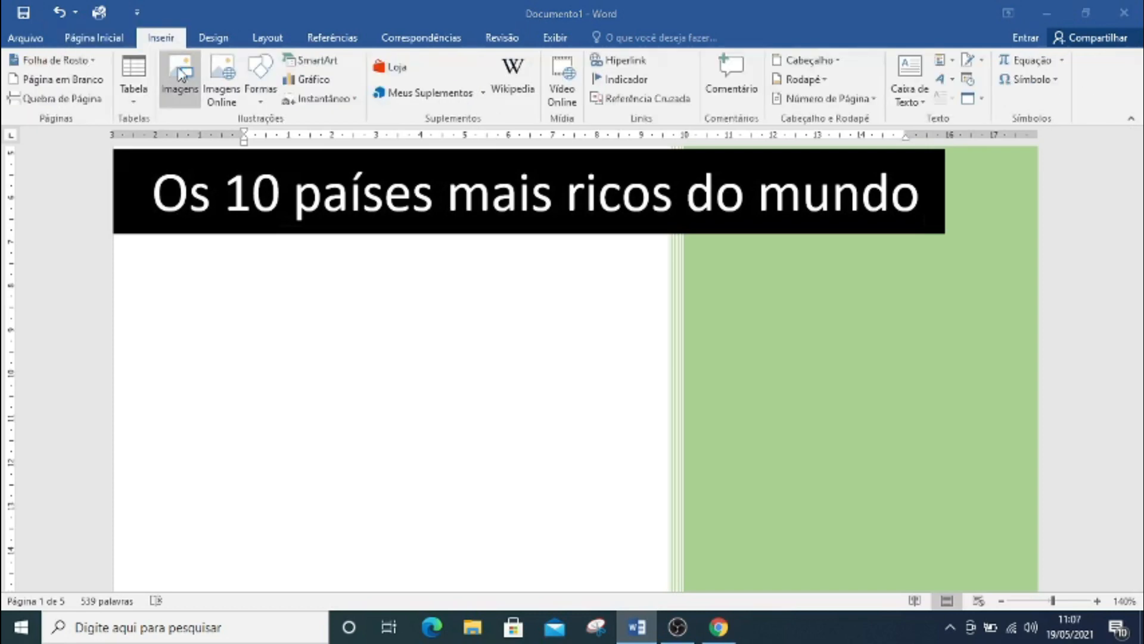
pyautogui.click(193, 123)
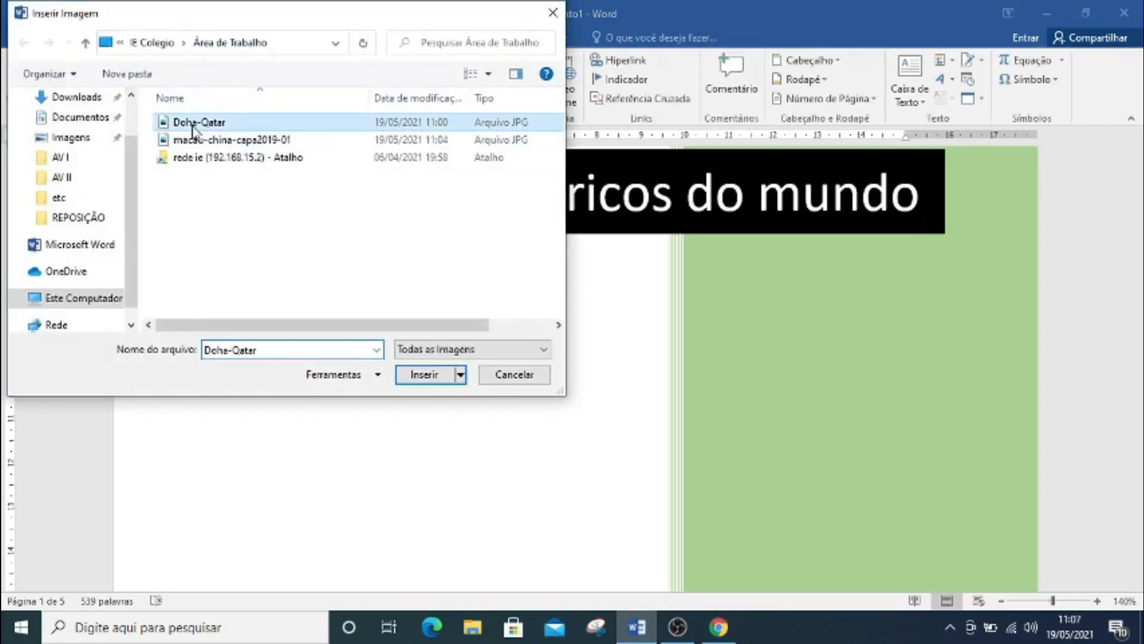
pyautogui.click(420, 374)
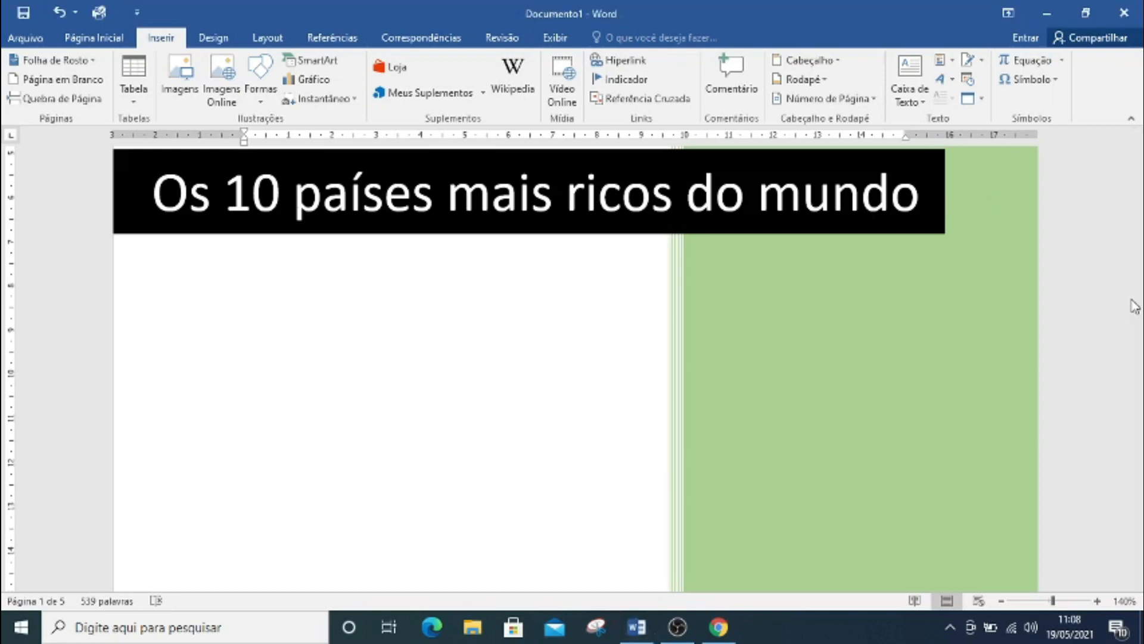
# Set the cover page Qatar picture's text wrapping to Square
pyautogui.moveTo(1136, 177); pyautogui.dragTo(1136, 163)
pyautogui.click(613, 305)
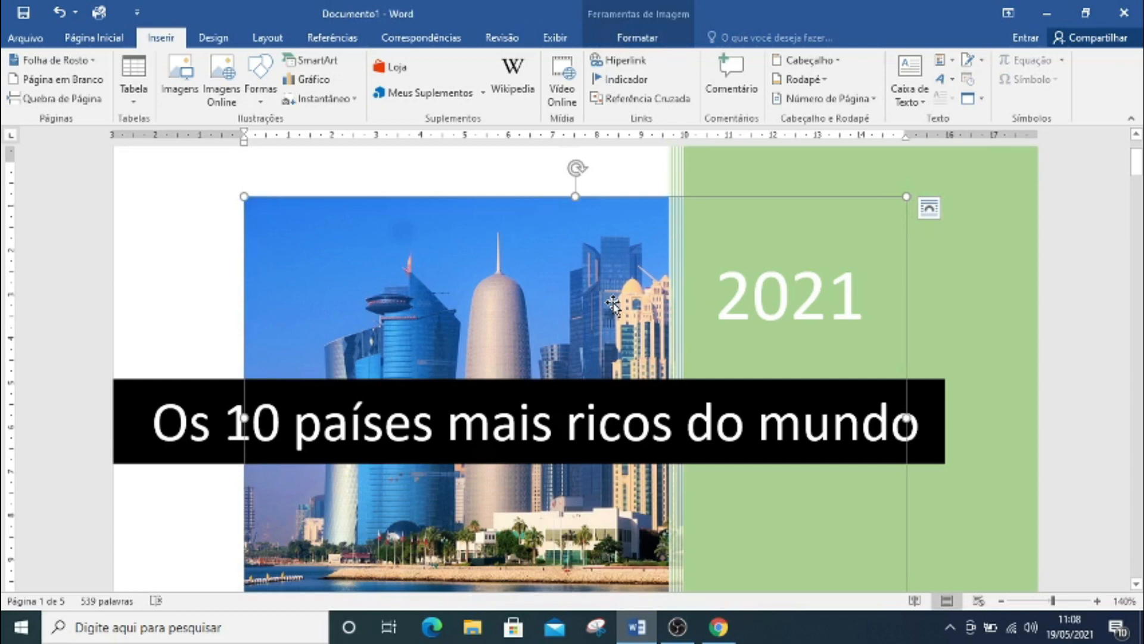
pyautogui.click(684, 46)
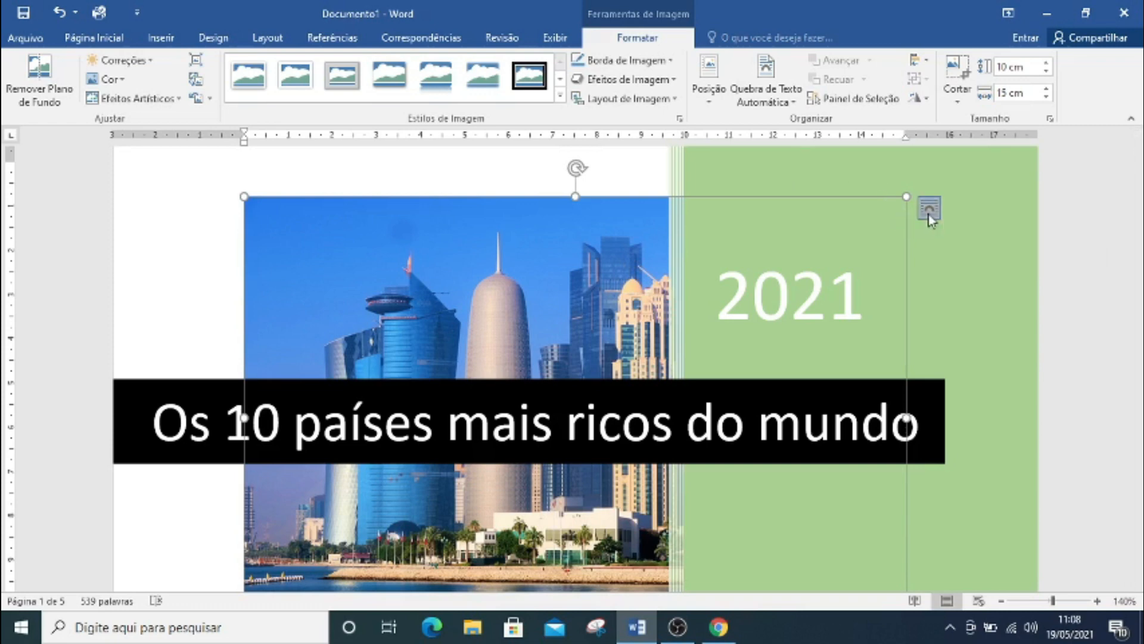
pyautogui.click(928, 210)
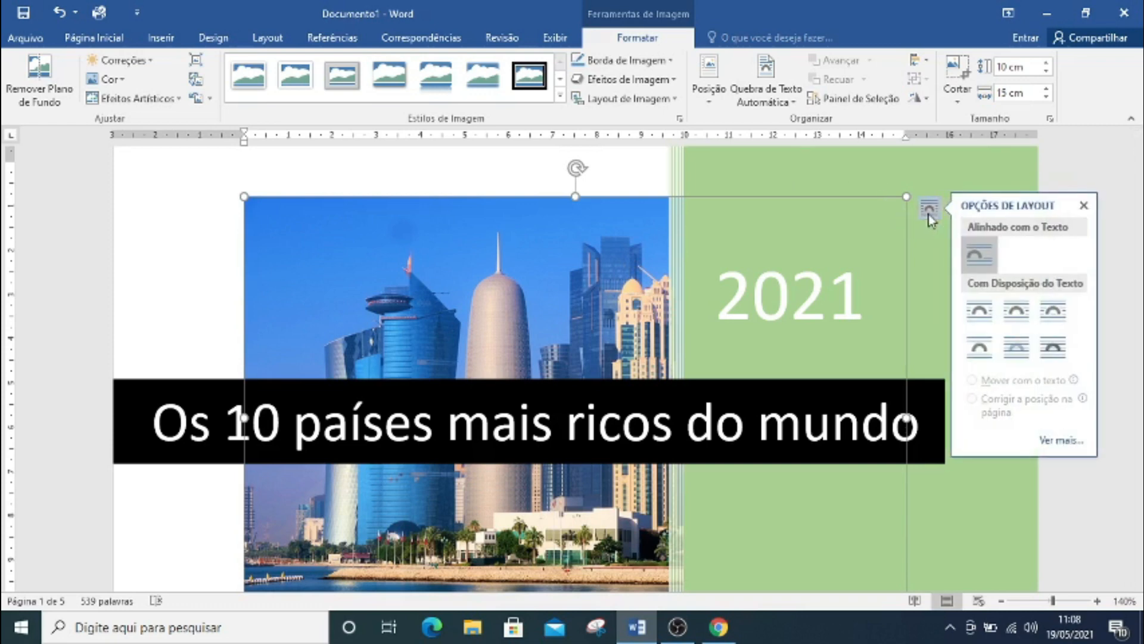
pyautogui.click(980, 312)
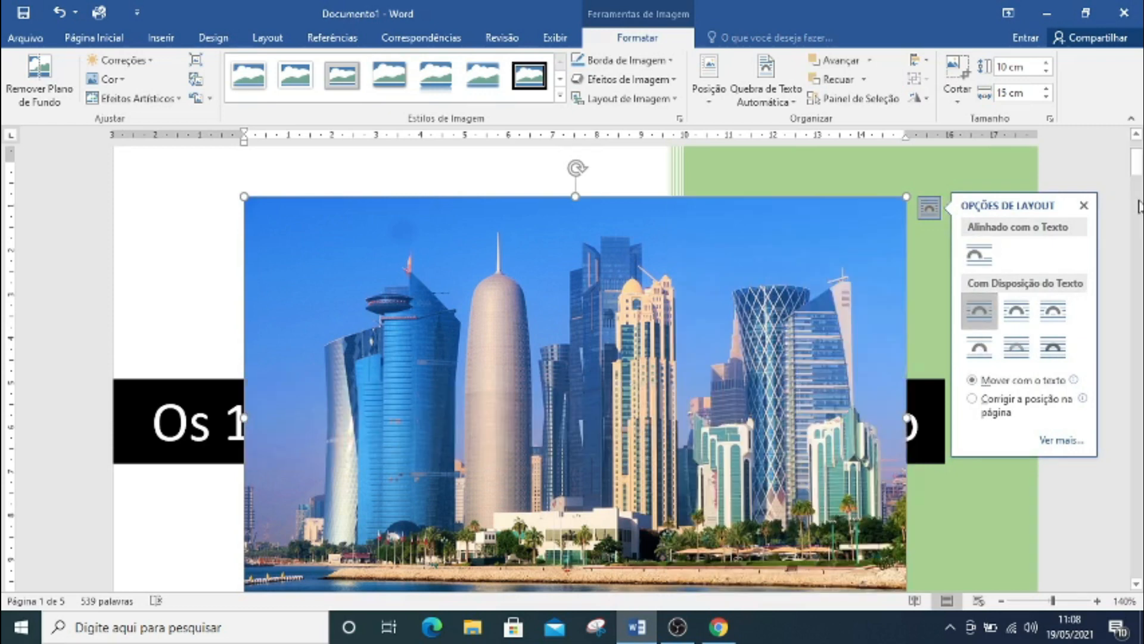
# Move the cover page Qatar picture below the black title banner
pyautogui.click(1140, 171)
pyautogui.moveTo(1141, 171)
pyautogui.mouseDown()
pyautogui.moveTo(1140, 187)
pyautogui.moveTo(1138, 173)
pyautogui.mouseUp()
pyautogui.click(929, 158)
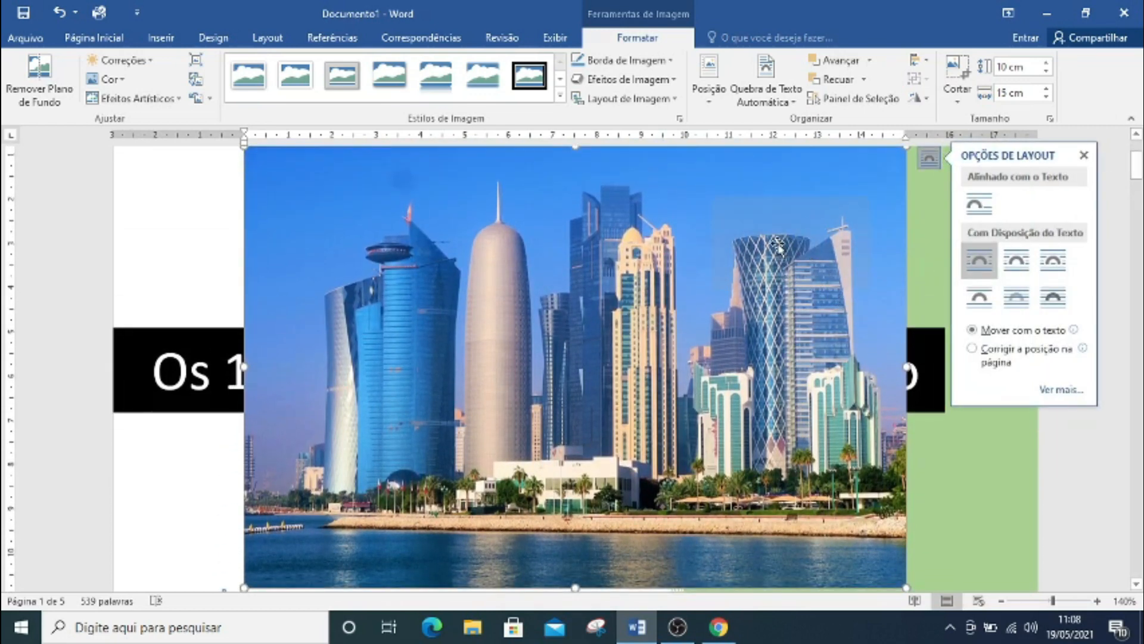
pyautogui.moveTo(784, 220); pyautogui.dragTo(774, 430)
pyautogui.scroll(-3, 774, 430)
pyautogui.moveTo(1142, 191)
pyautogui.mouseDown()
pyautogui.moveTo(1142, 286)
pyautogui.moveTo(1139, 174)
pyautogui.moveTo(1138, 187)
pyautogui.mouseUp()
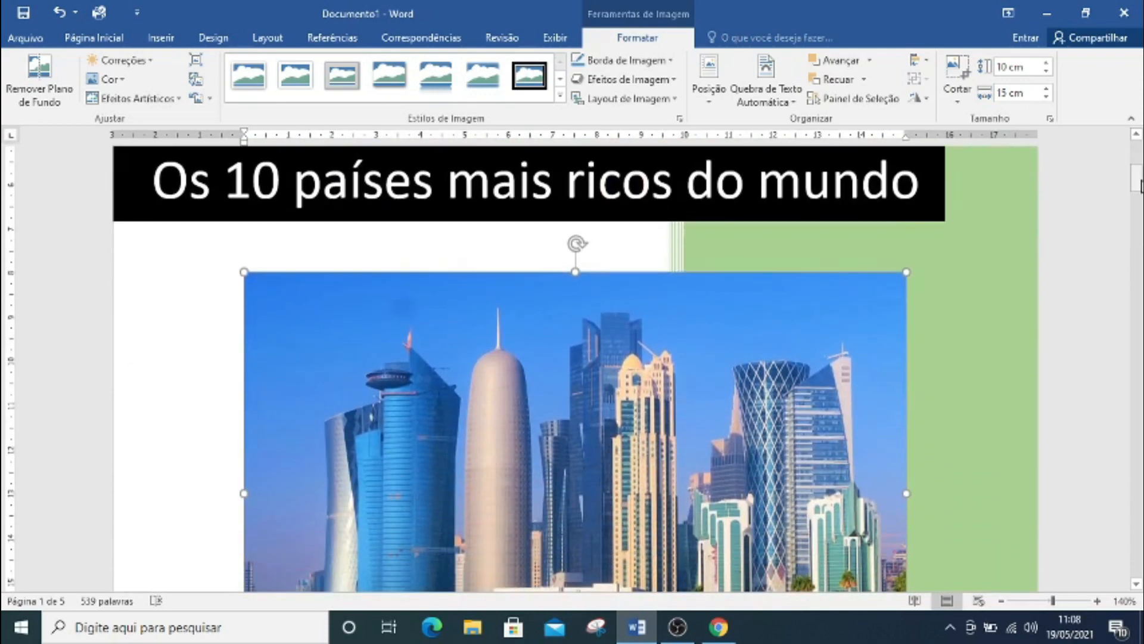
pyautogui.scroll(-3, 1076, 246)
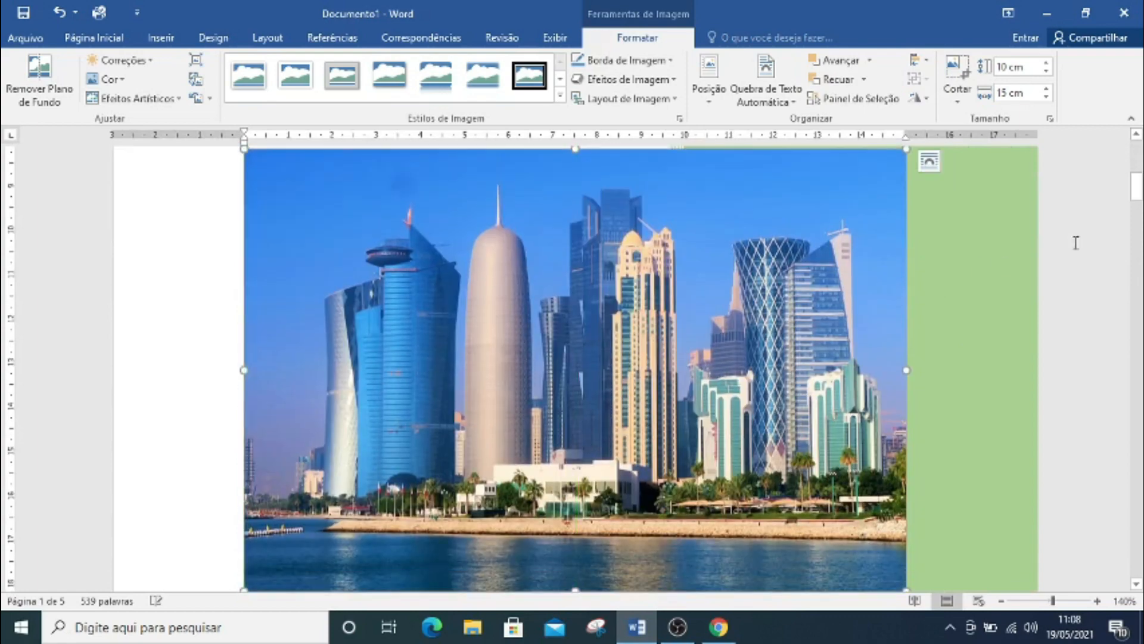
pyautogui.moveTo(1138, 187); pyautogui.dragTo(1139, 369)
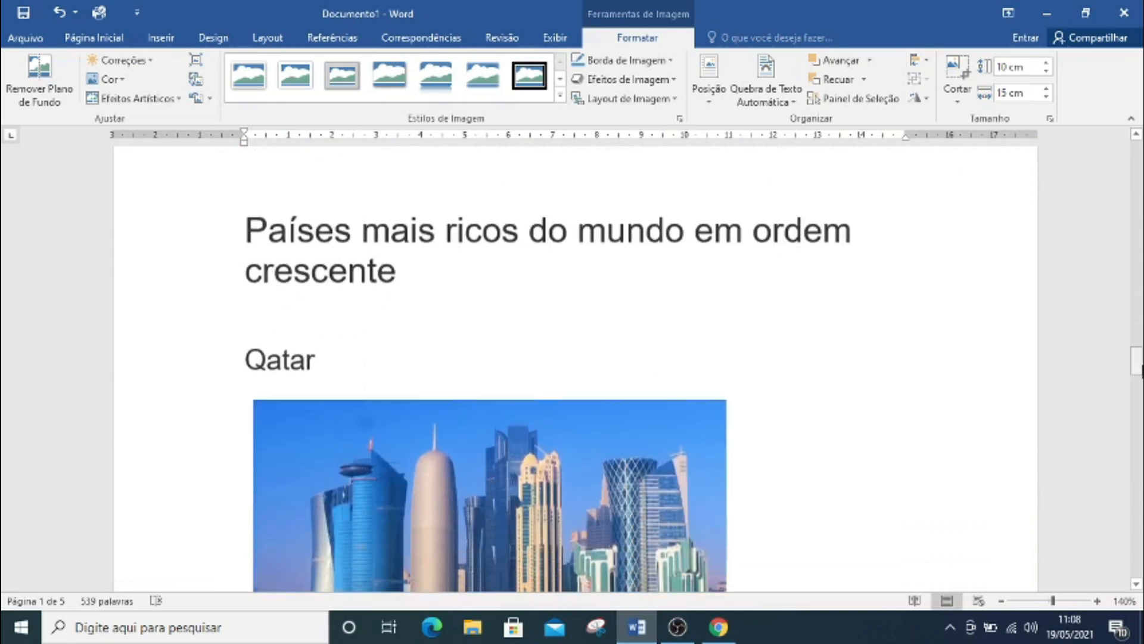
pyautogui.click(150, 42)
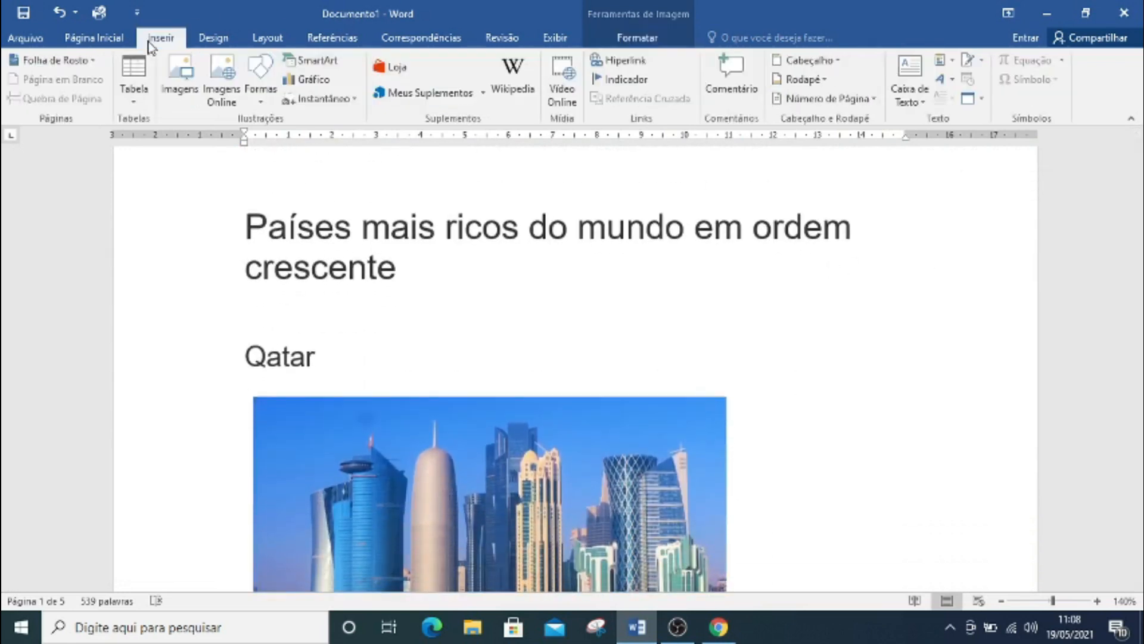
pyautogui.click(223, 91)
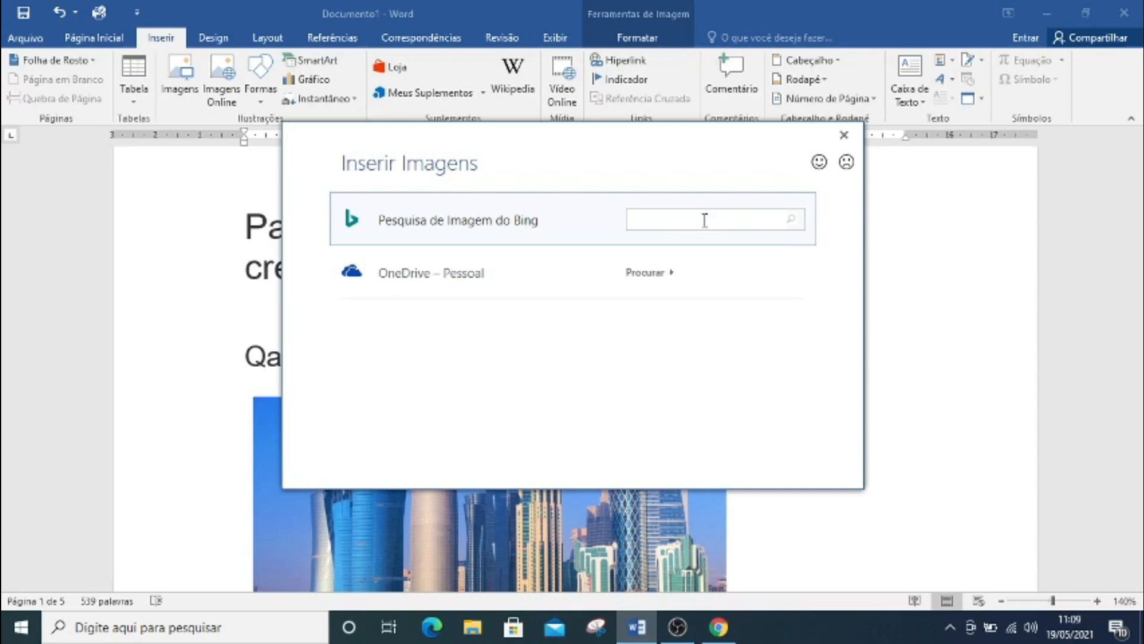
pyautogui.click(843, 135)
# Add blank lines between the Luxemburgo heading and its paragraph and place the cursor there
pyautogui.moveTo(1138, 366); pyautogui.dragTo(1138, 432)
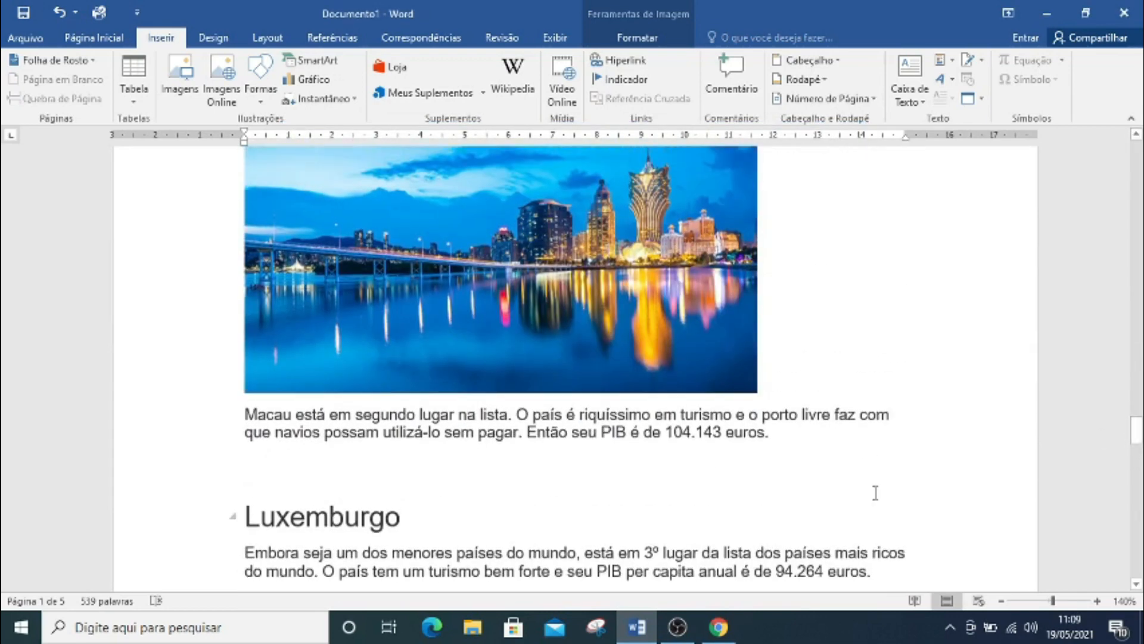
pyautogui.click(594, 520)
pyautogui.press('Return')
pyautogui.press('Return')
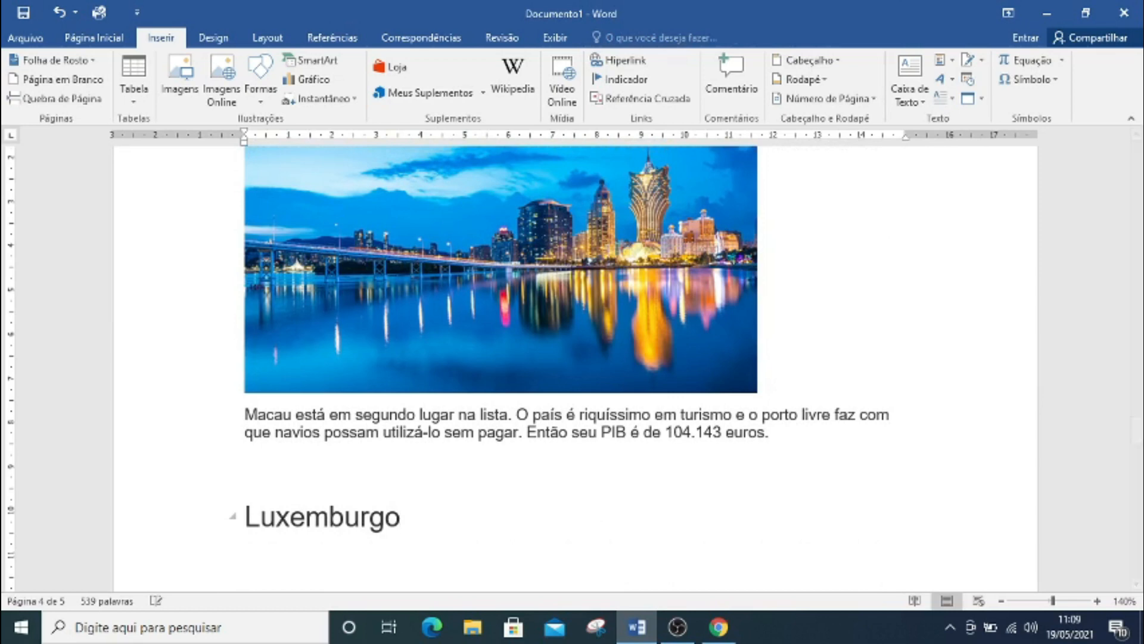
pyautogui.click(283, 480)
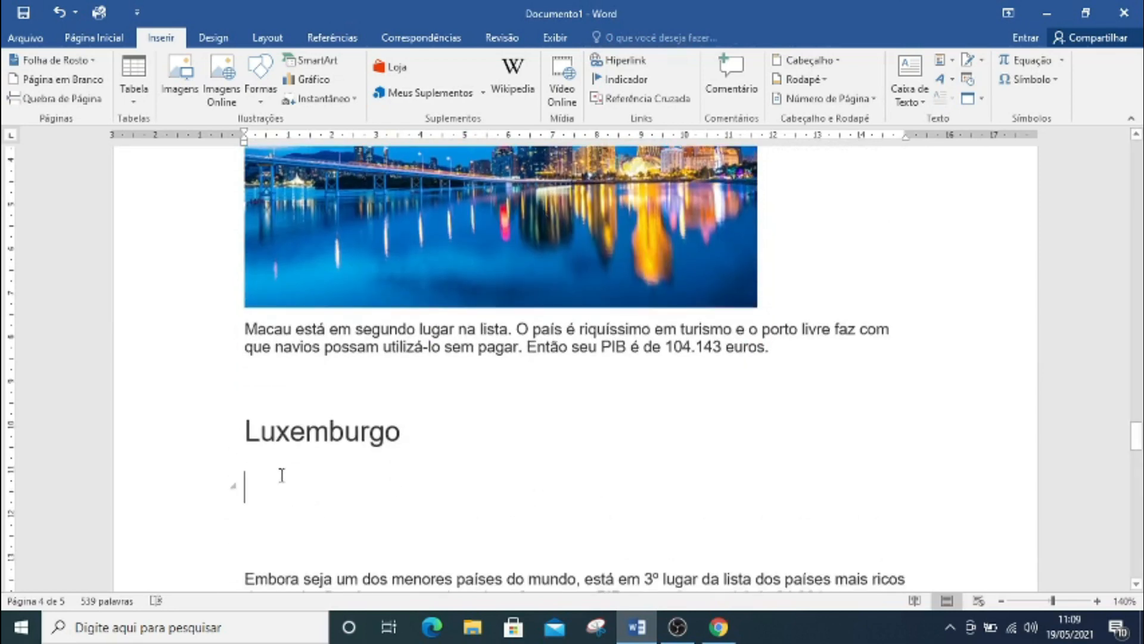
# Insert an online picture under the Luxemburgo heading by searching Bing for "luxemburgo" and choosing the first result, the palace by the water
pyautogui.click(222, 89)
pyautogui.click(649, 214)
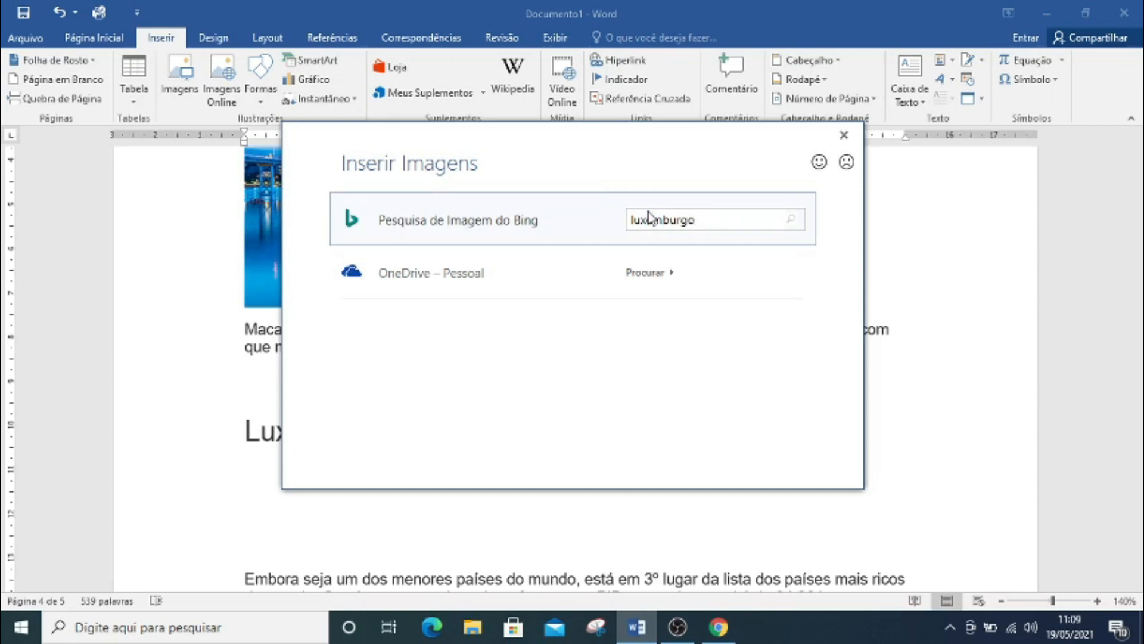
pyautogui.press('Return')
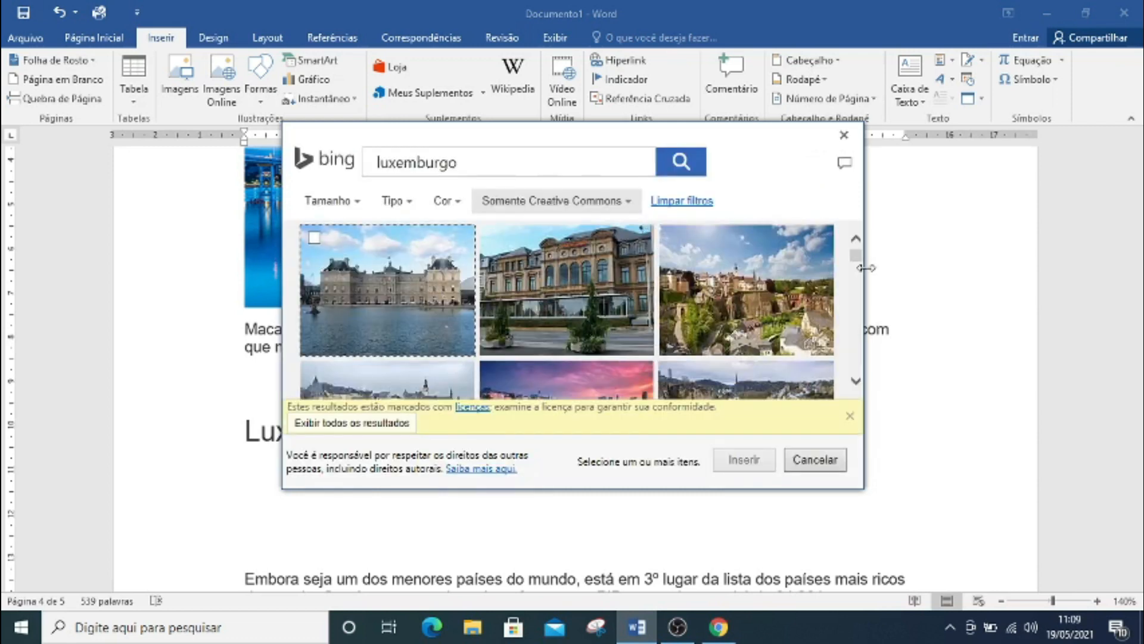
pyautogui.scroll(-2, 860, 263)
pyautogui.scroll(2, 860, 266)
pyautogui.scroll(-2, 860, 266)
pyautogui.scroll(2, 860, 265)
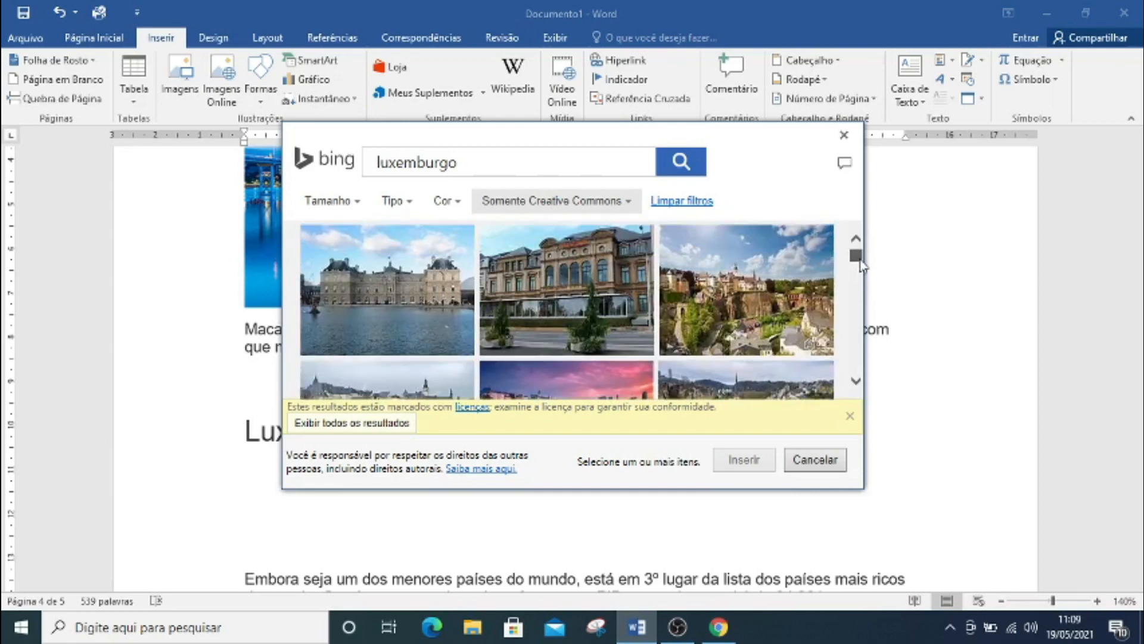
pyautogui.scroll(-2, 861, 266)
pyautogui.scroll(2, 862, 267)
pyautogui.moveTo(443, 323)
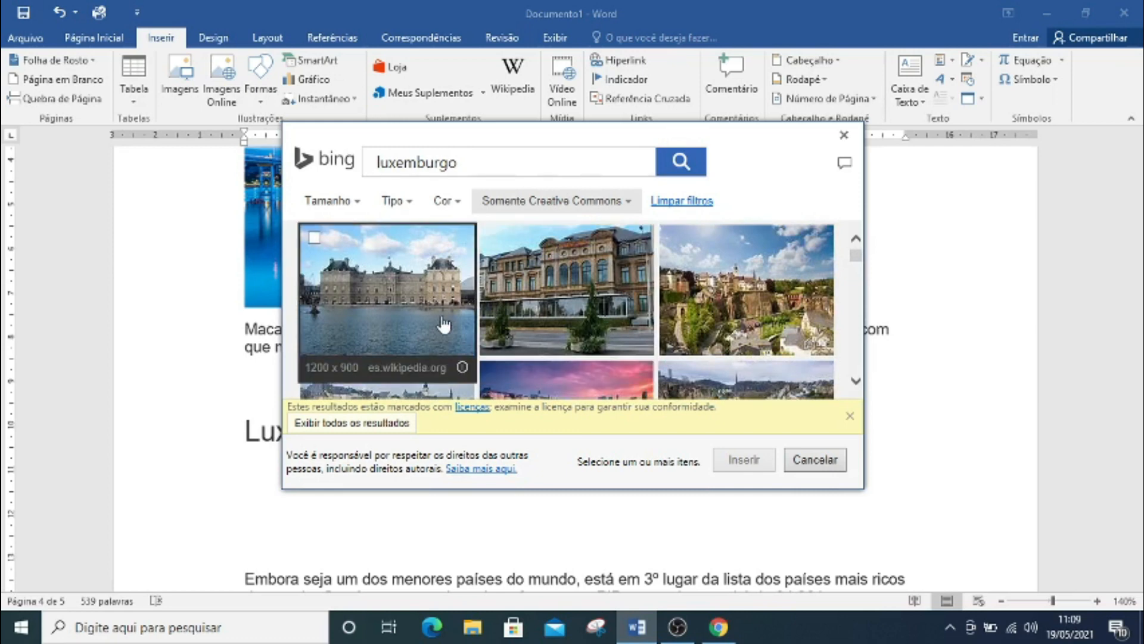
pyautogui.click(443, 324)
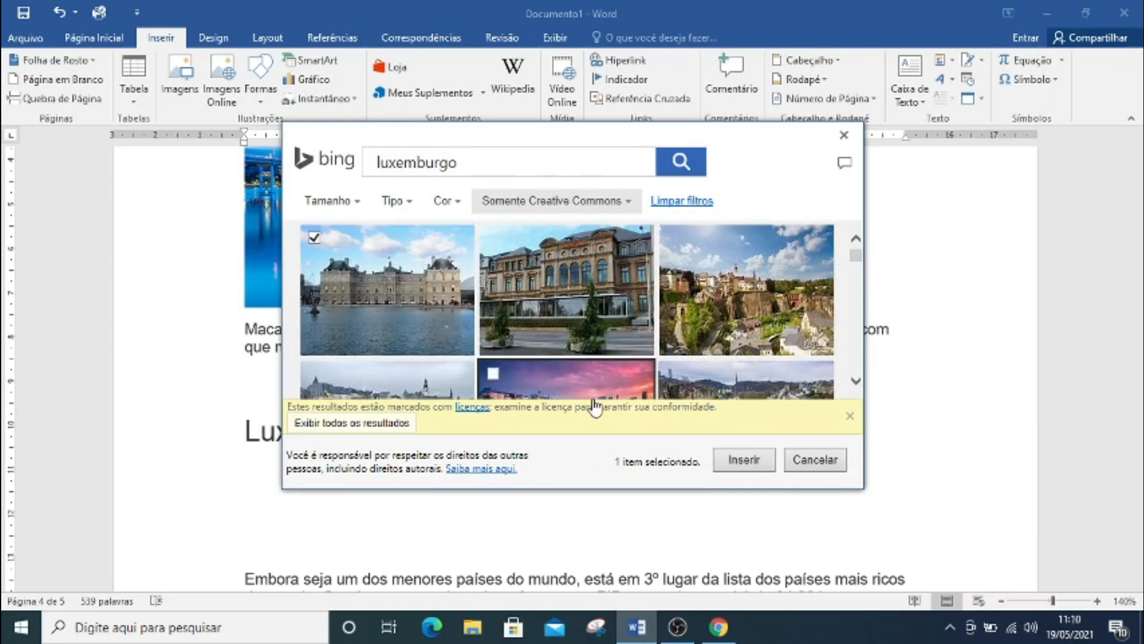
pyautogui.click(741, 469)
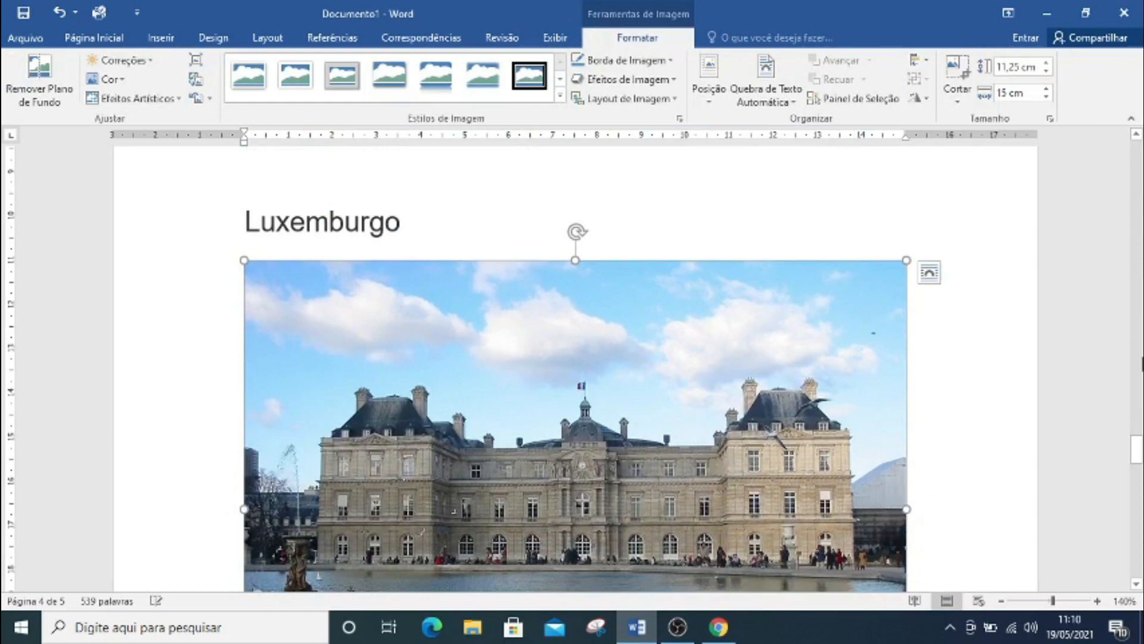
# Shrink the Luxemburgo palace picture proportionally from its lower corner
pyautogui.moveTo(1135, 449); pyautogui.dragTo(1135, 453)
pyautogui.click(160, 38)
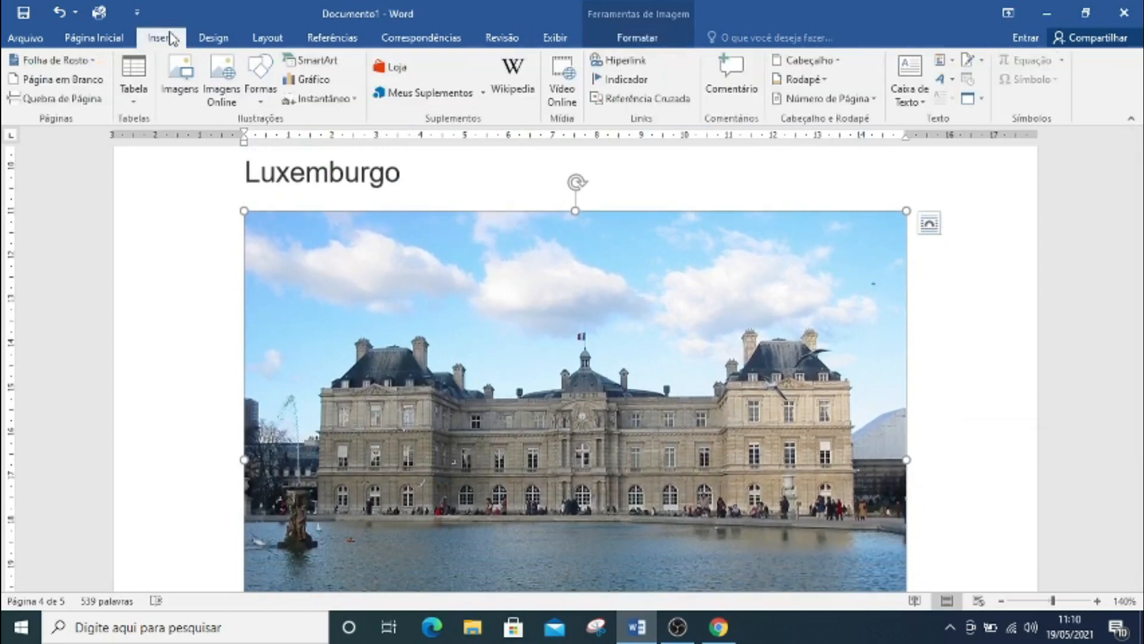
pyautogui.moveTo(1135, 458); pyautogui.dragTo(1136, 475)
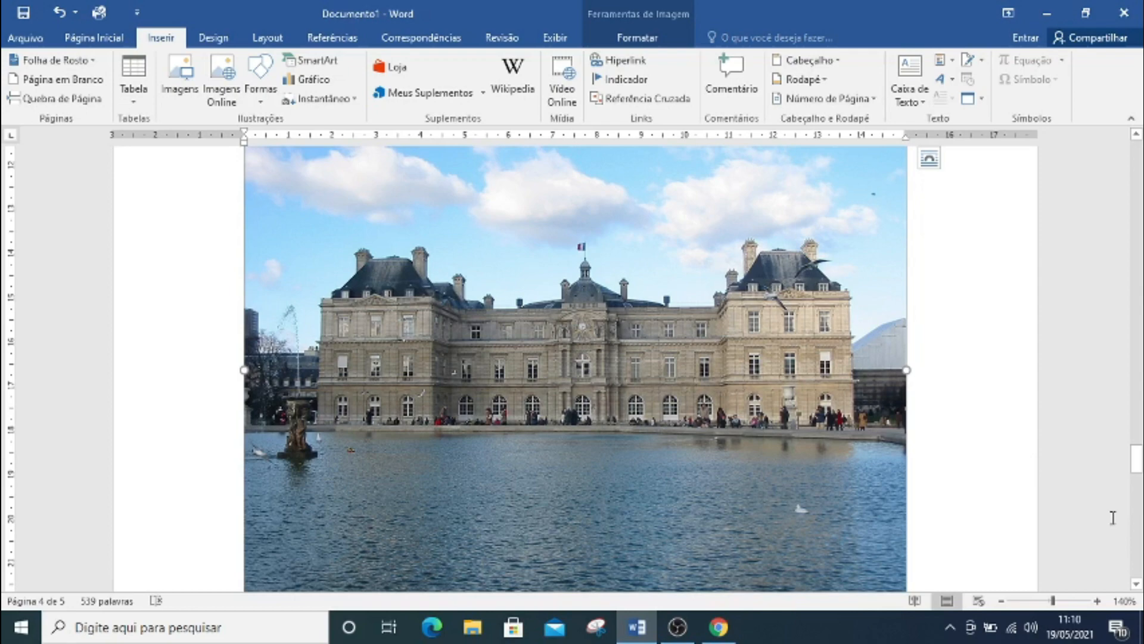
pyautogui.scroll(-3, 965, 432)
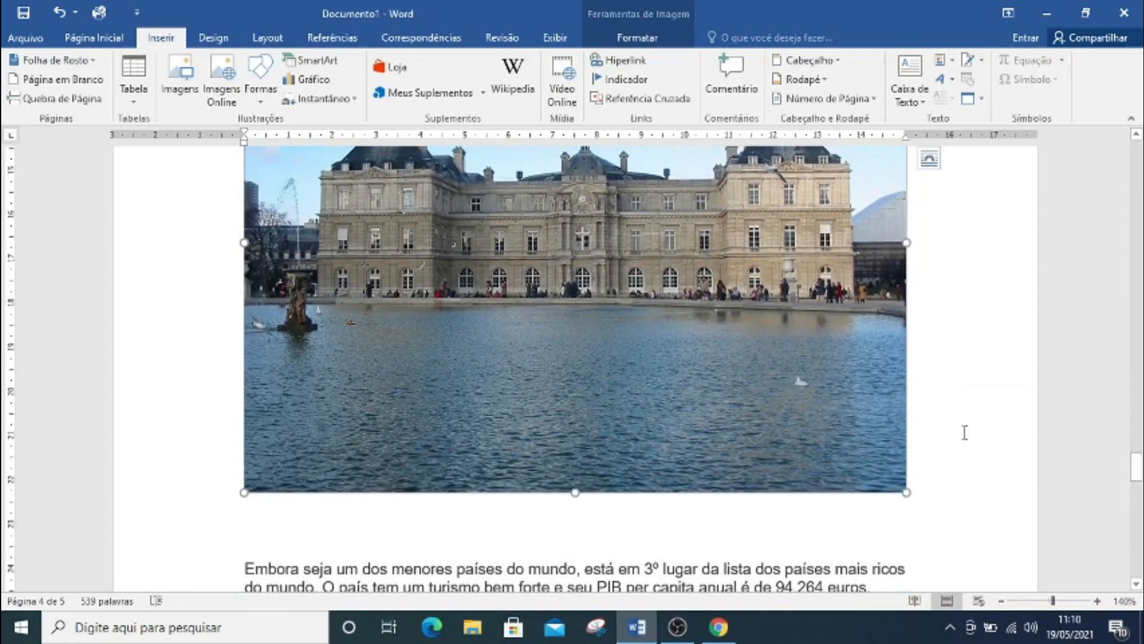
pyautogui.moveTo(906, 492); pyautogui.dragTo(838, 390)
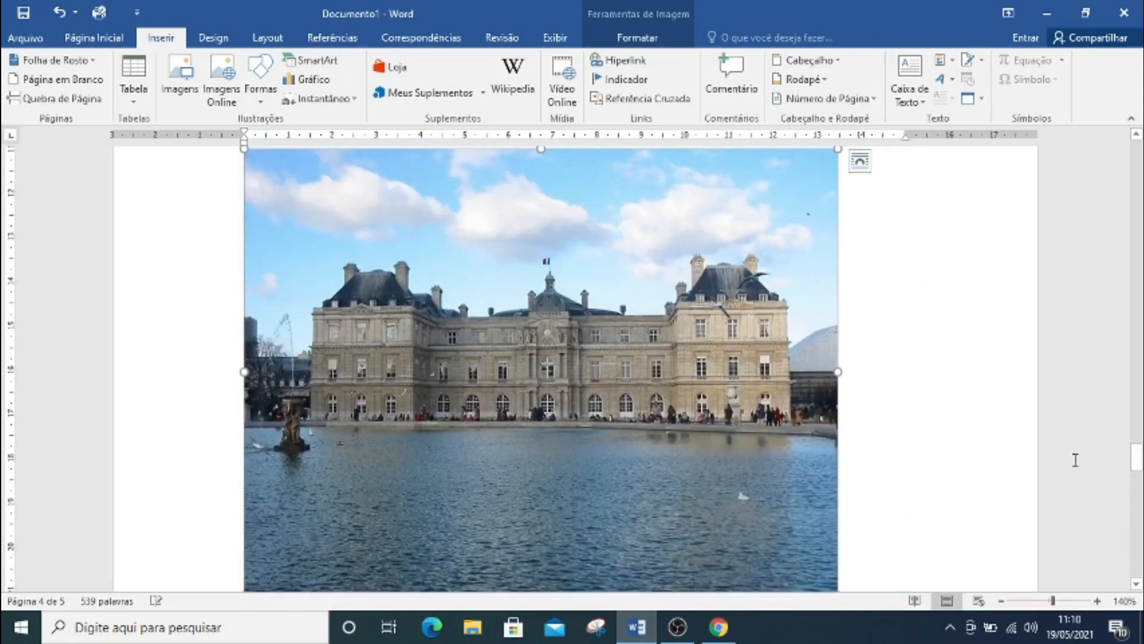
pyautogui.moveTo(1136, 465)
pyautogui.mouseDown()
pyautogui.moveTo(1136, 450)
pyautogui.moveTo(1134, 469)
pyautogui.mouseUp()
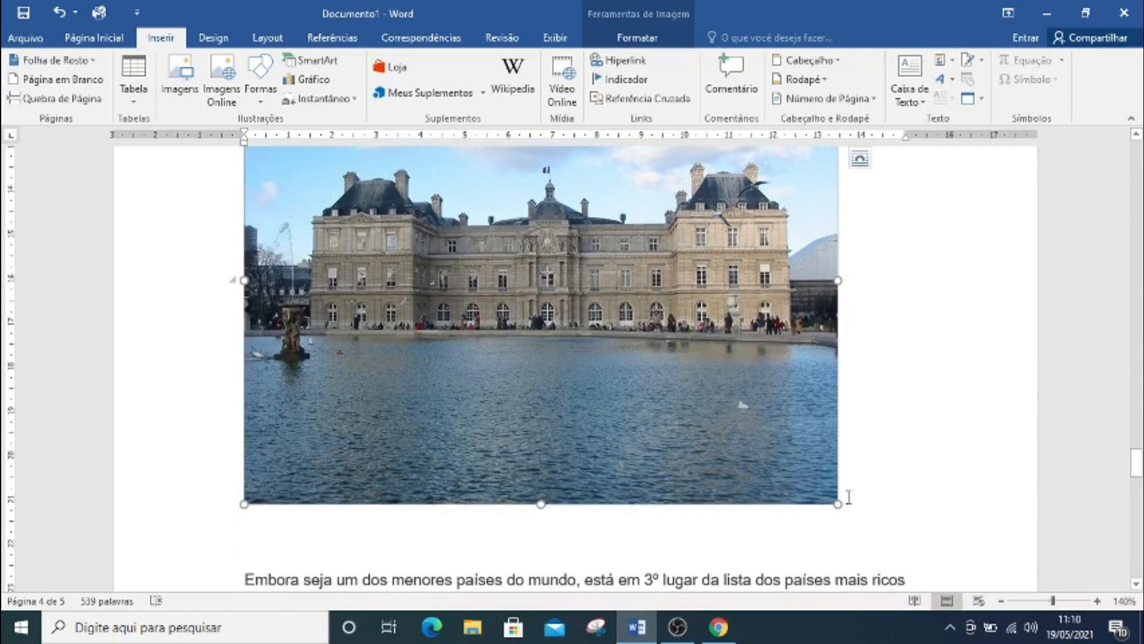
pyautogui.moveTo(840, 504); pyautogui.dragTo(781, 460)
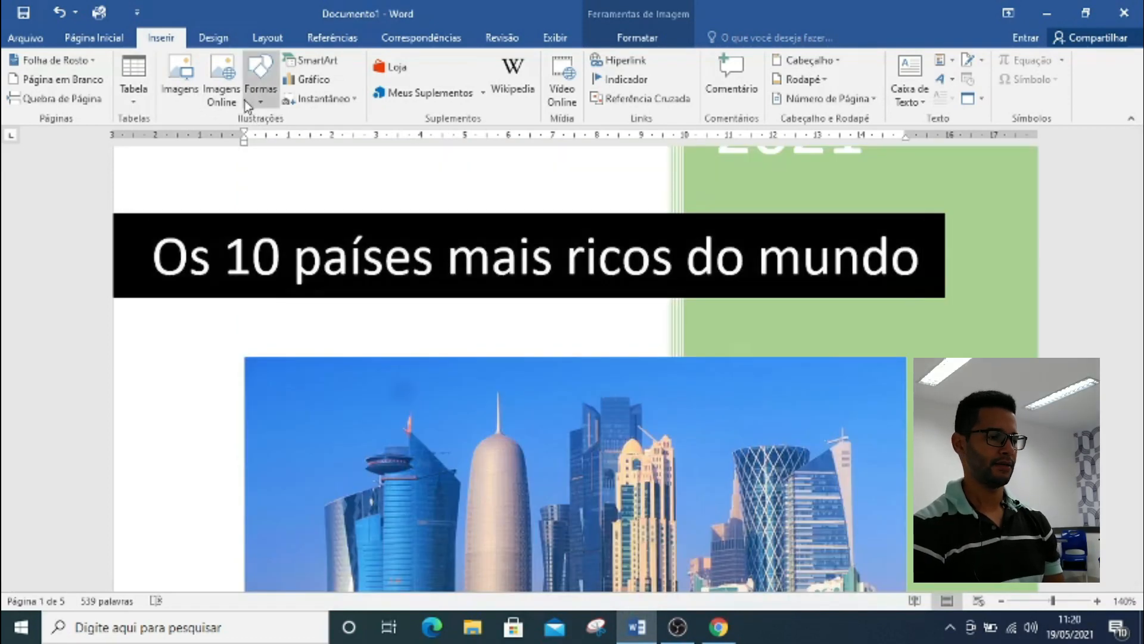
pyautogui.click(261, 102)
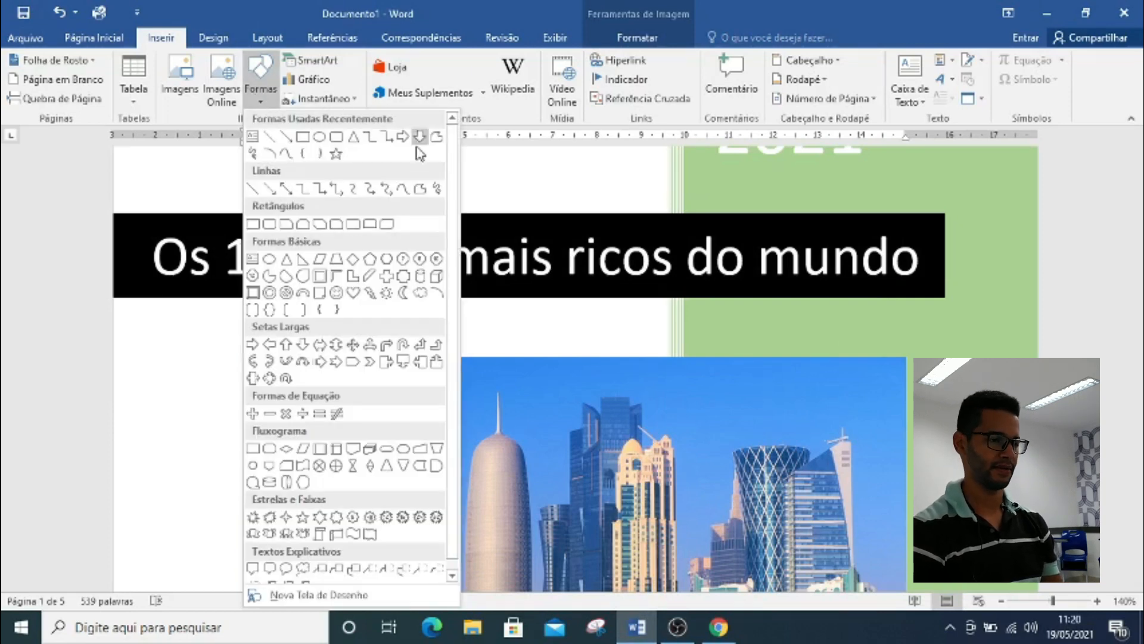
pyautogui.moveTo(451, 181)
pyautogui.mouseDown()
pyautogui.moveTo(454, 193)
pyautogui.moveTo(455, 179)
pyautogui.mouseUp()
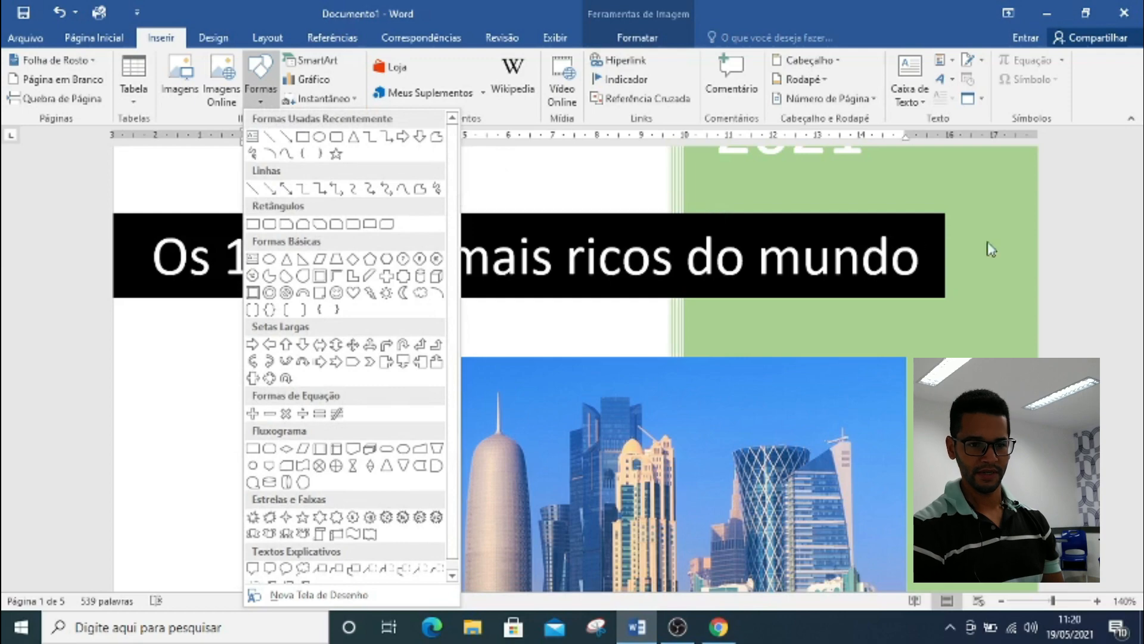
pyautogui.click(1057, 261)
# Draw a vertical scroll shape about 5,04 cm high and 5,36 cm wide in the white area below the cover page picture
pyautogui.moveTo(1137, 179); pyautogui.dragTo(1138, 227)
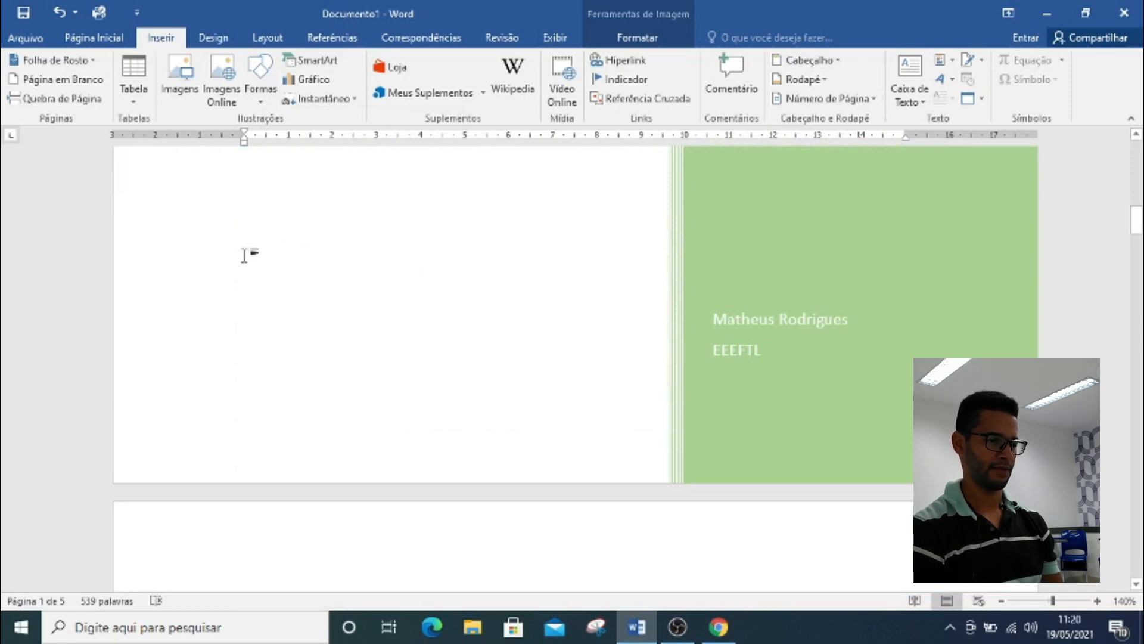
pyautogui.hotkey('ctrl', 'Home')
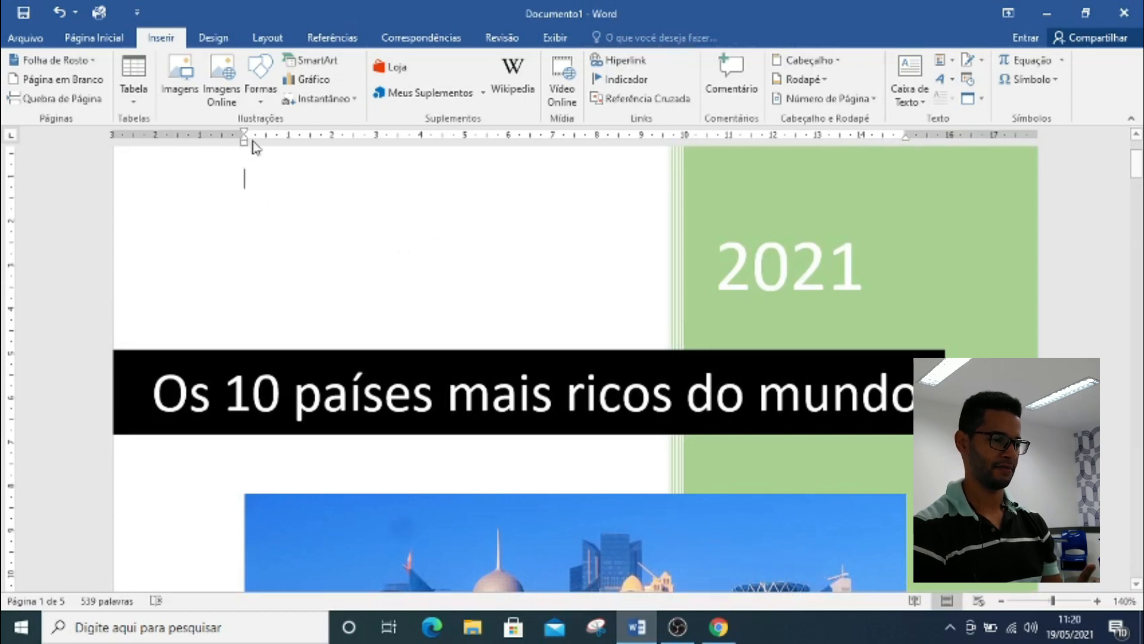
pyautogui.click(261, 100)
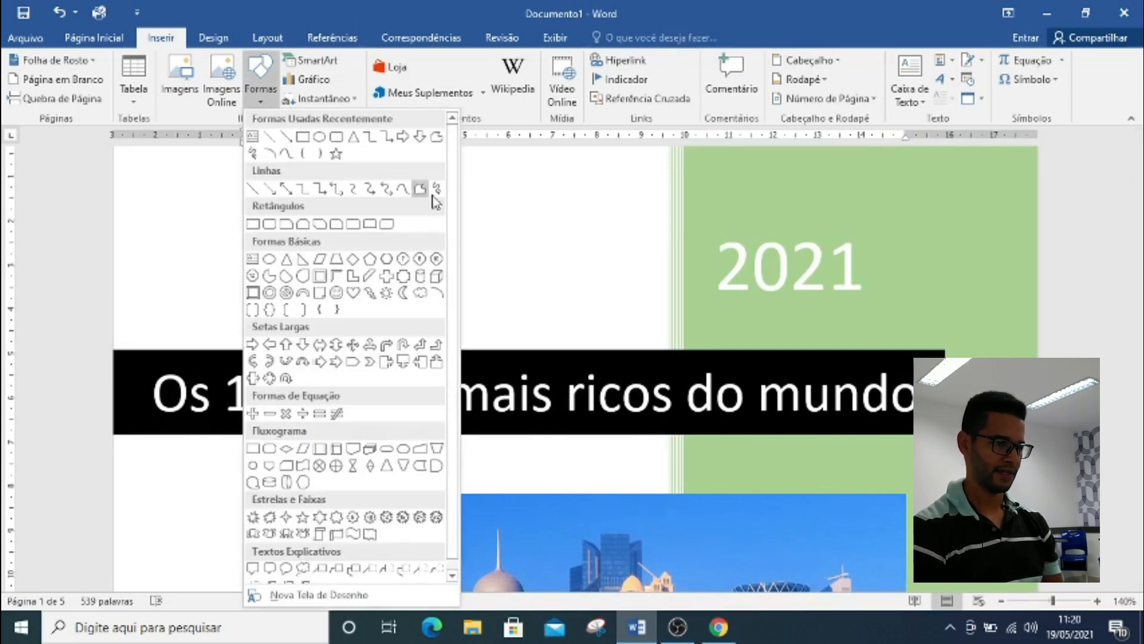
pyautogui.scroll(-1, 456, 223)
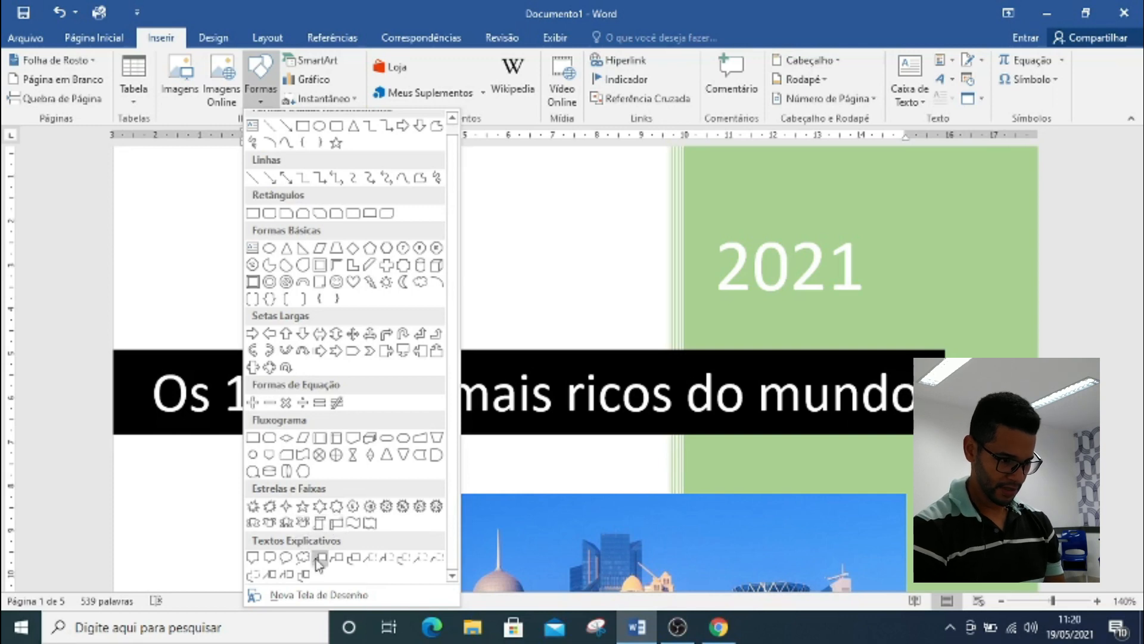
pyautogui.click(320, 524)
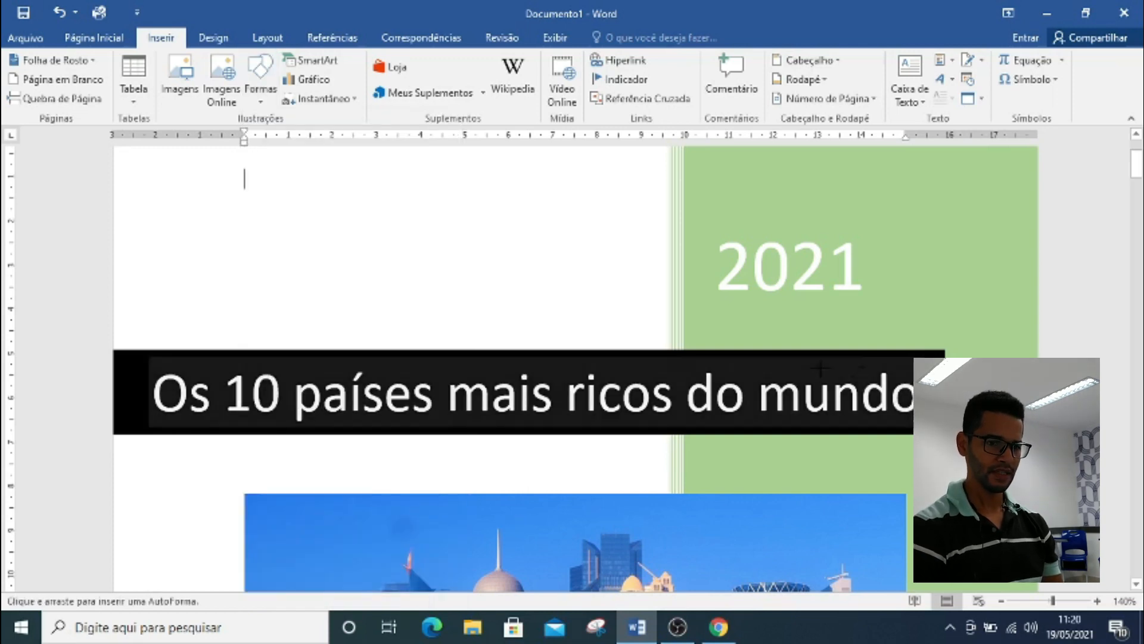
pyautogui.moveTo(1138, 190); pyautogui.dragTo(1138, 226)
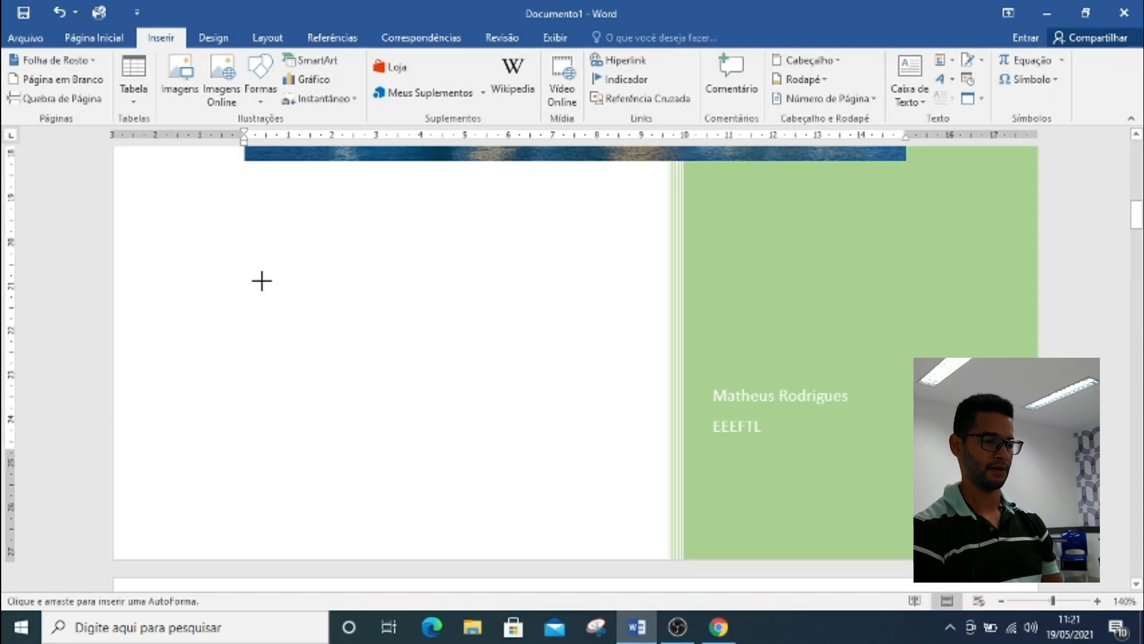
pyautogui.moveTo(262, 281); pyautogui.dragTo(499, 504)
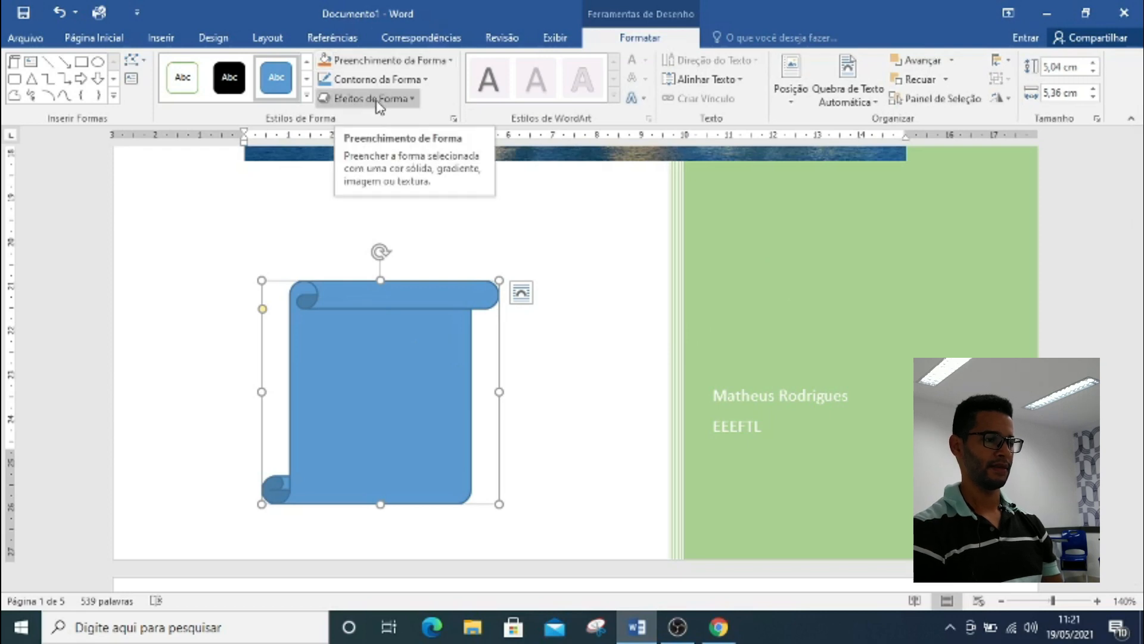
# Give the scroll shape a light green fill and a black outline, and widen it to about 5,44 cm
pyautogui.click(416, 63)
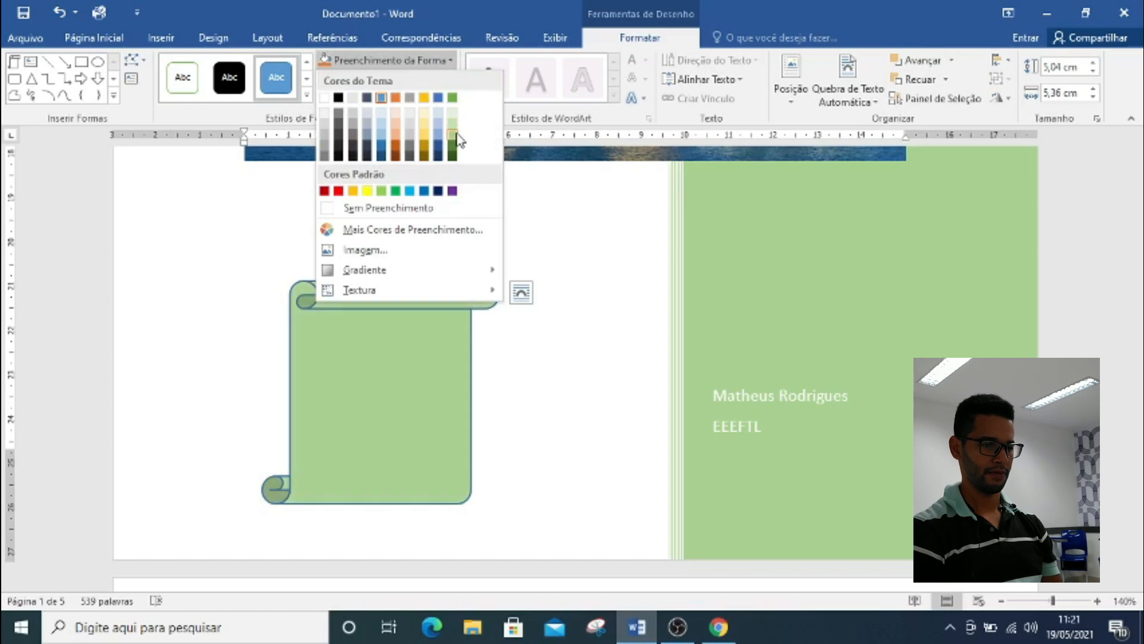
pyautogui.click(456, 128)
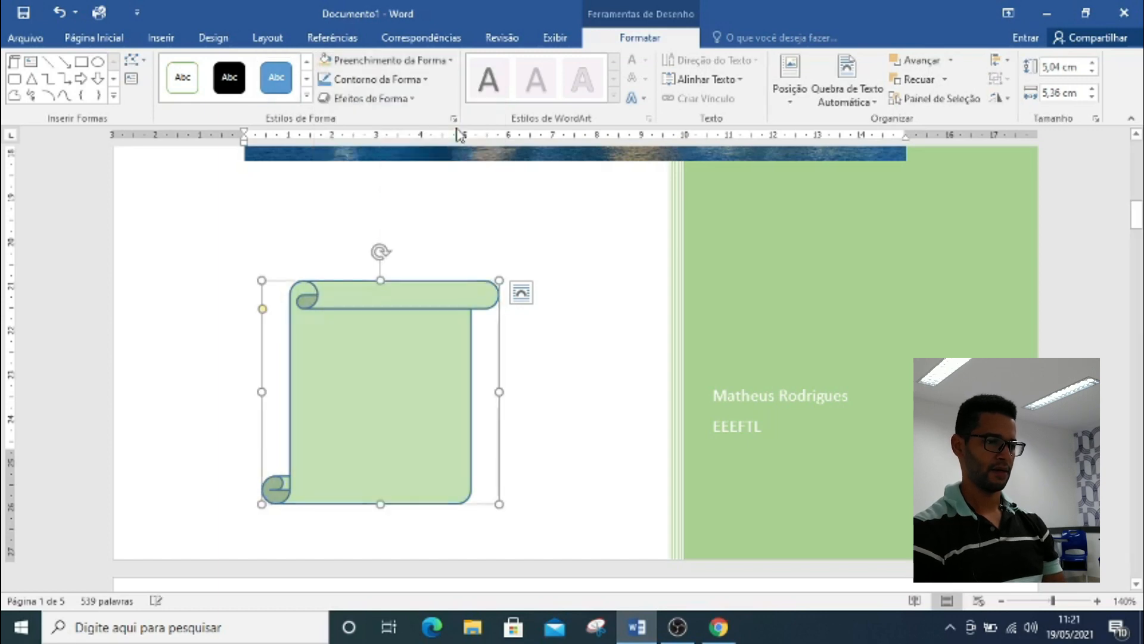
pyautogui.click(417, 79)
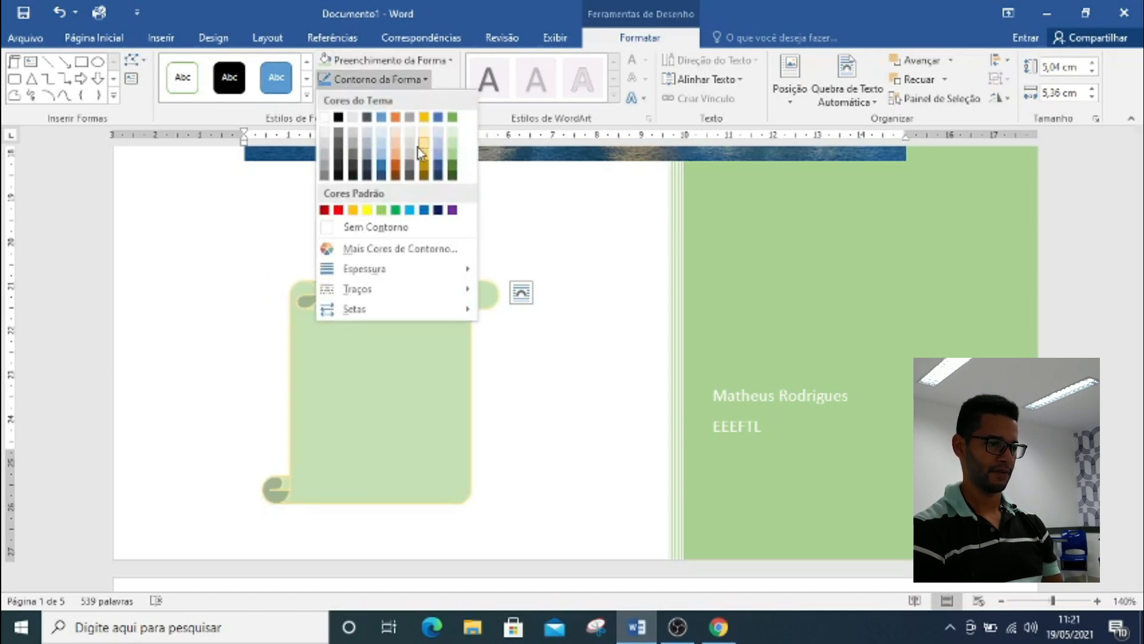
pyautogui.click(339, 173)
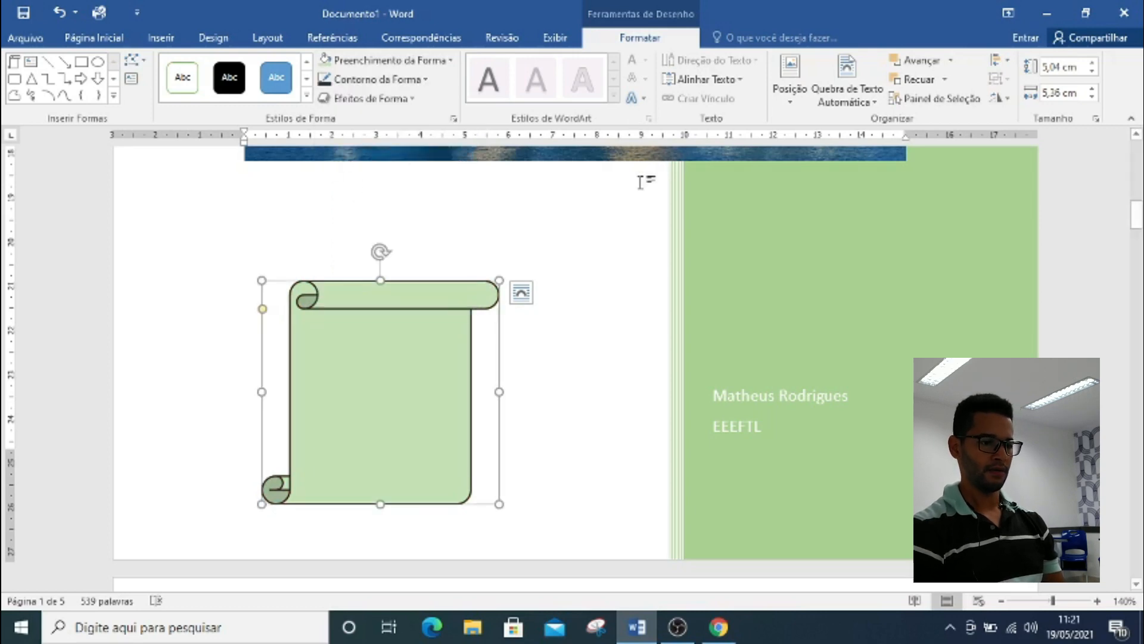
pyautogui.moveTo(500, 390); pyautogui.dragTo(503, 390)
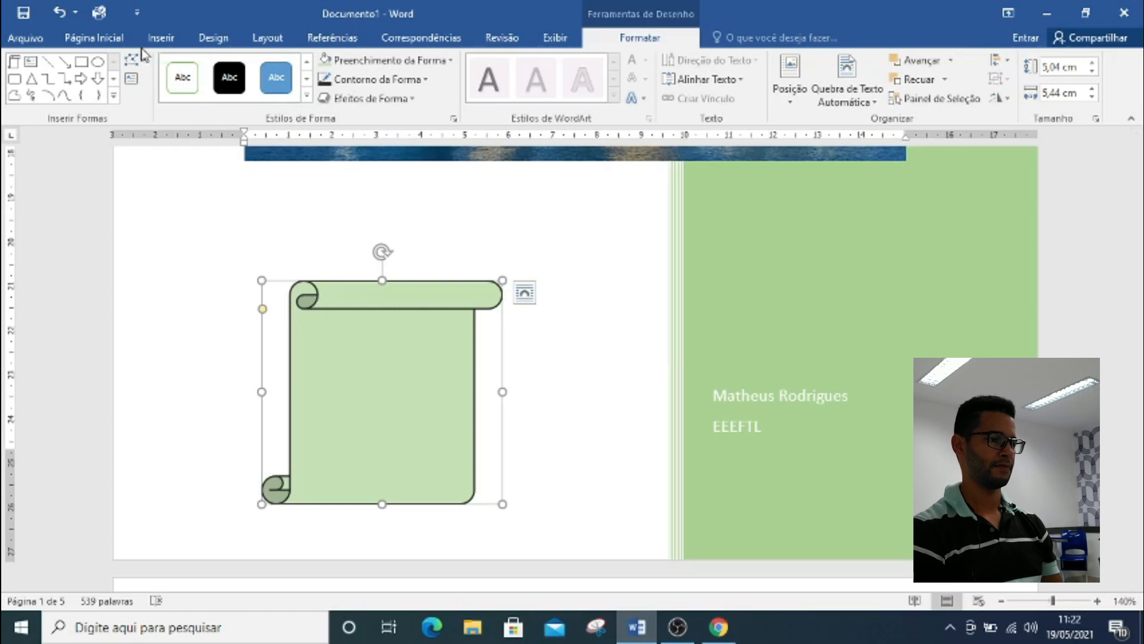
pyautogui.click(525, 293)
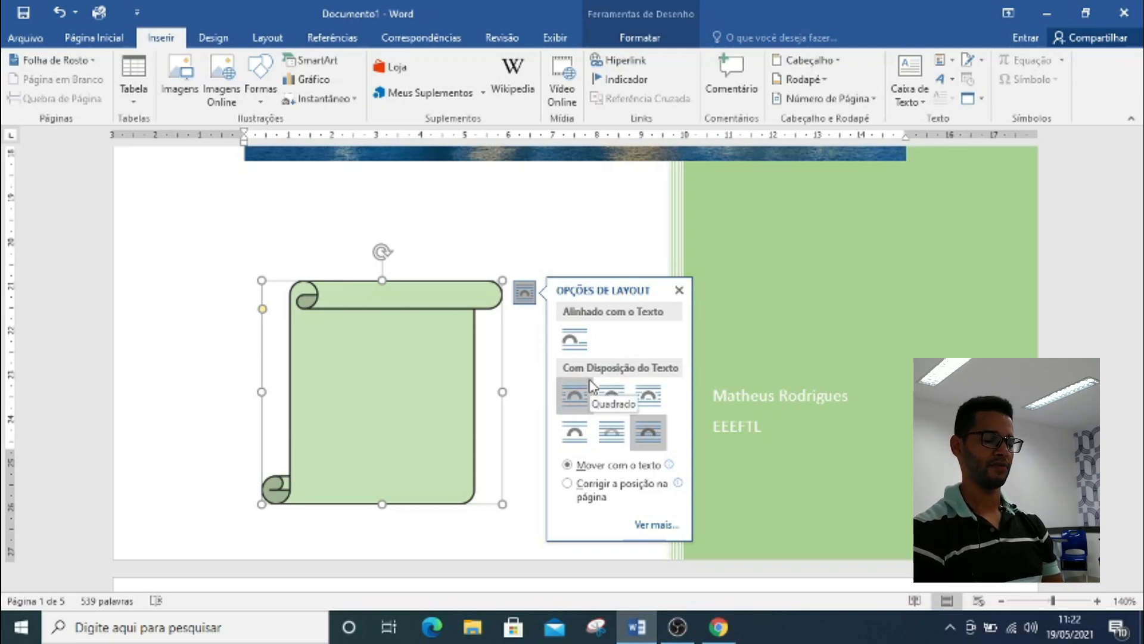
pyautogui.click(600, 230)
pyautogui.scroll(5, 600, 230)
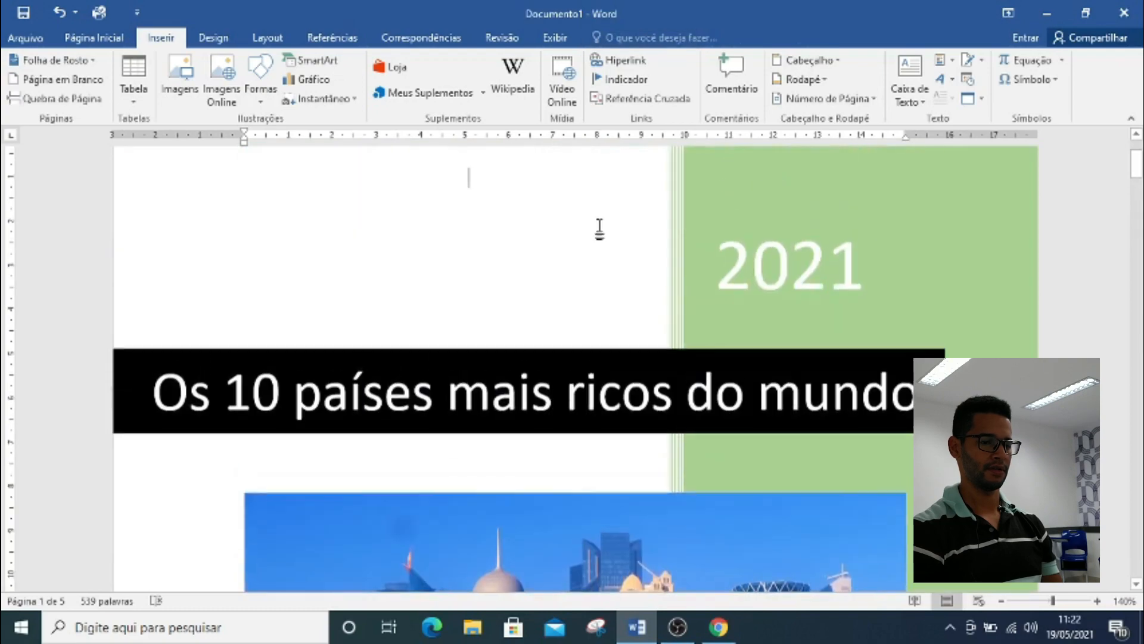
pyautogui.moveTo(1136, 170); pyautogui.dragTo(1138, 224)
# Add the text "Os 10 países mais ricos do mund" inside the green scroll shape on the cover page
pyautogui.click(409, 332)
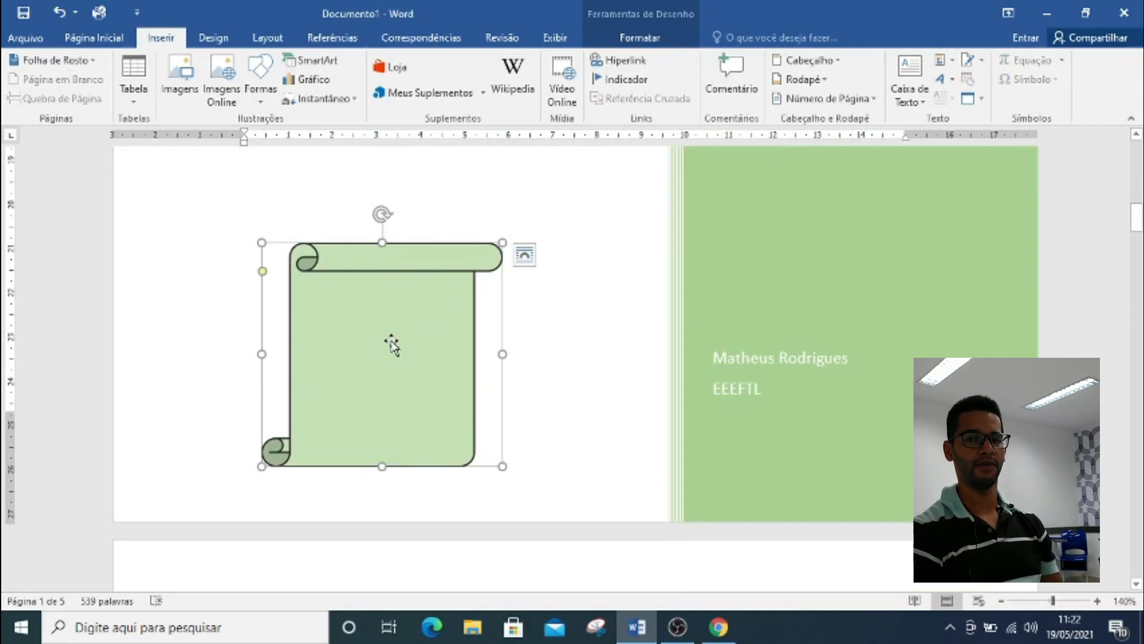
pyautogui.rightClick(391, 345)
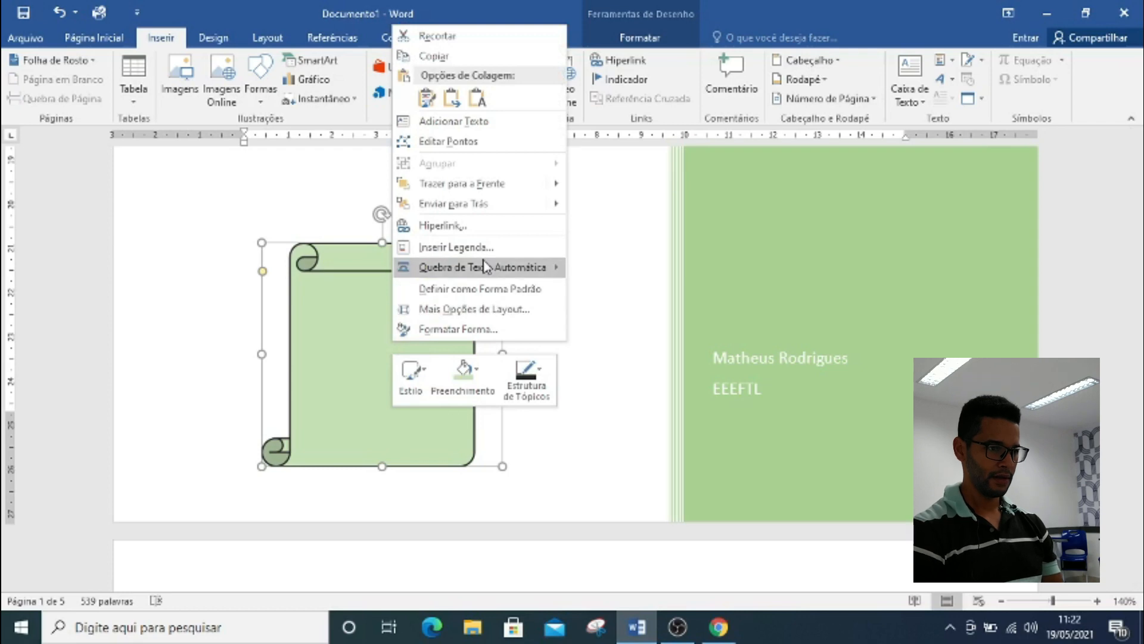
pyautogui.click(441, 121)
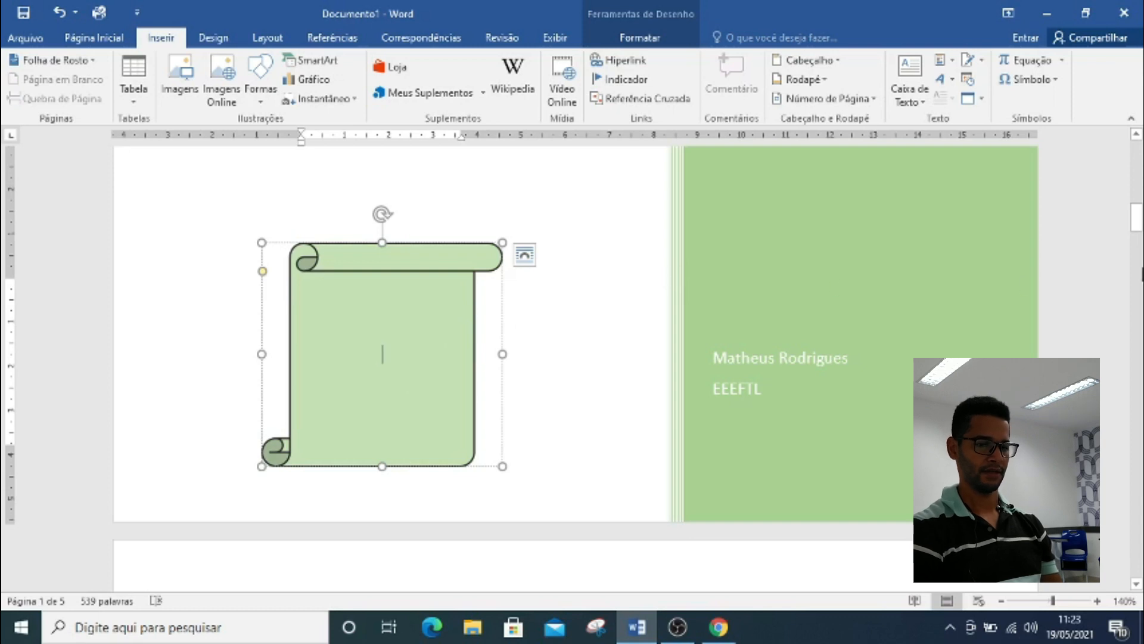
pyautogui.moveTo(1137, 222); pyautogui.dragTo(1137, 224)
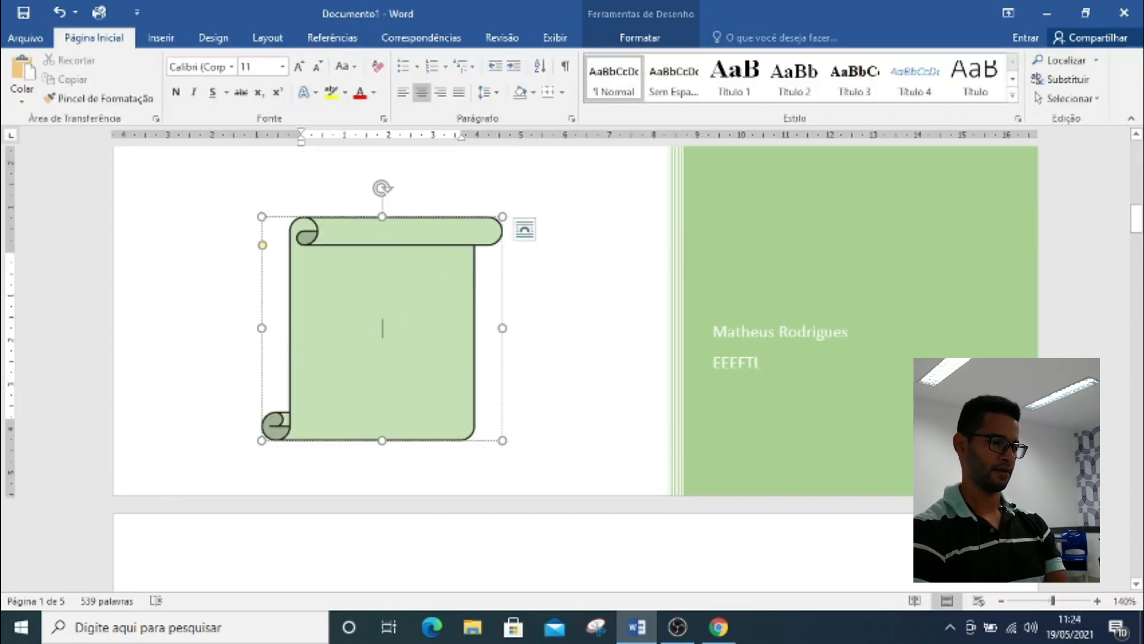
pyautogui.write('Os 1')
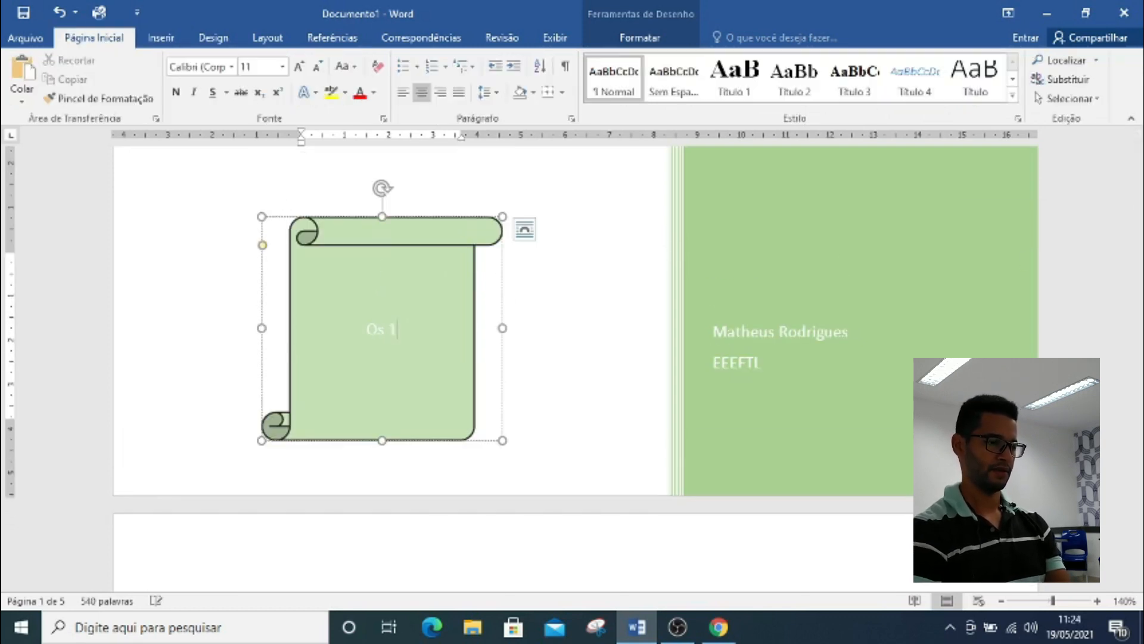
pyautogui.write('0 pais')
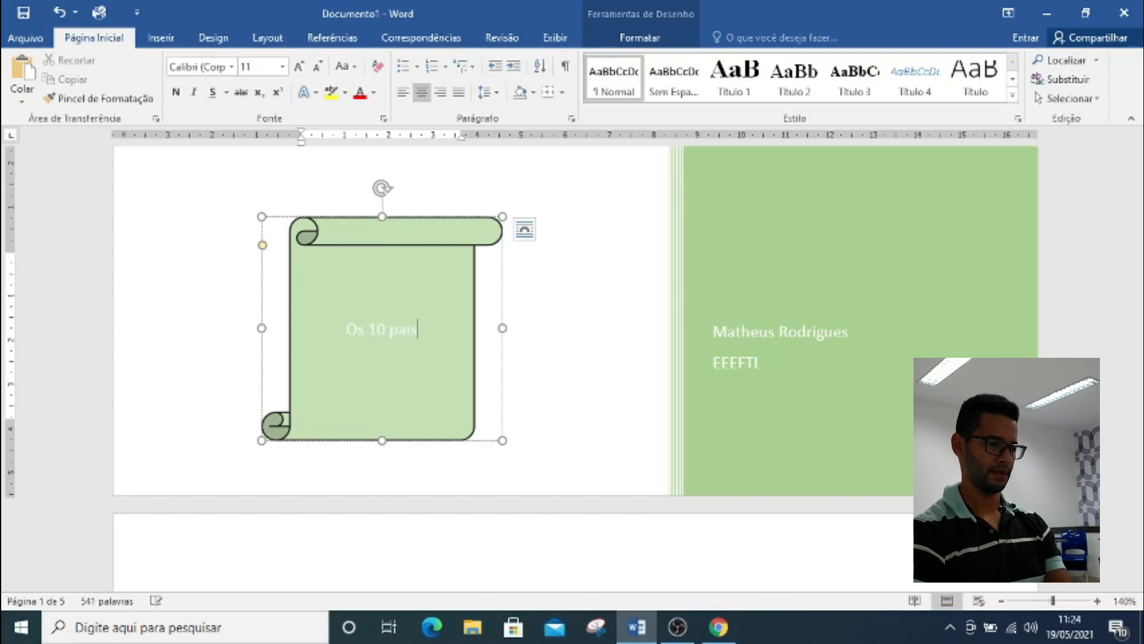
pyautogui.press('BackSpace')
pyautogui.press('BackSpace')
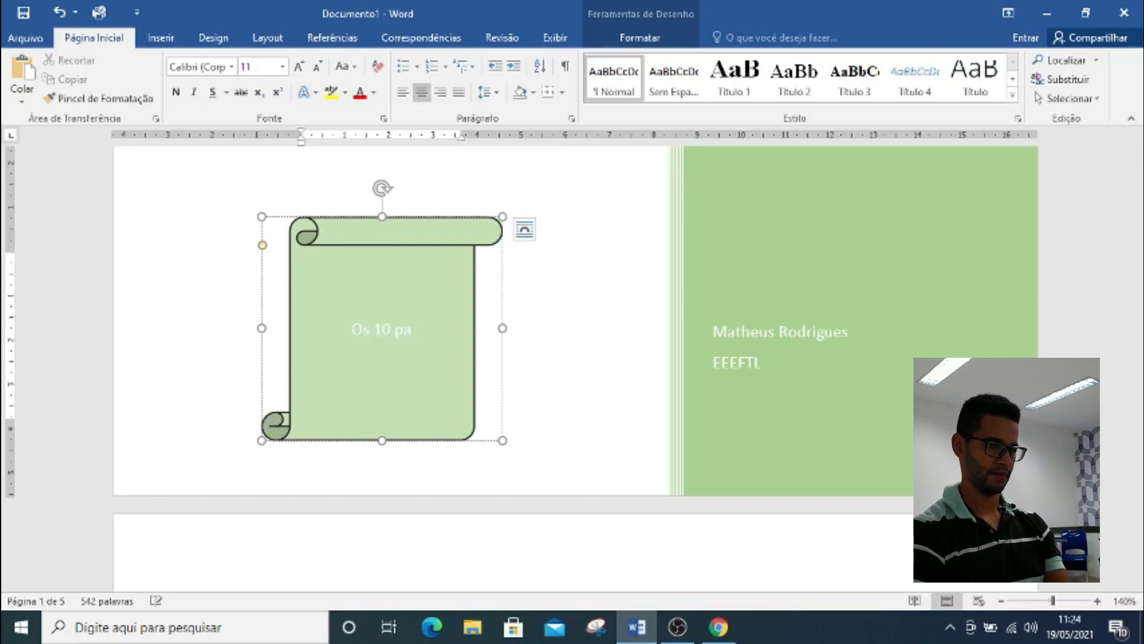
pyautogui.press('BackSpace')
pyautogui.press('BackSpace')
pyautogui.write('íses mais ricos')
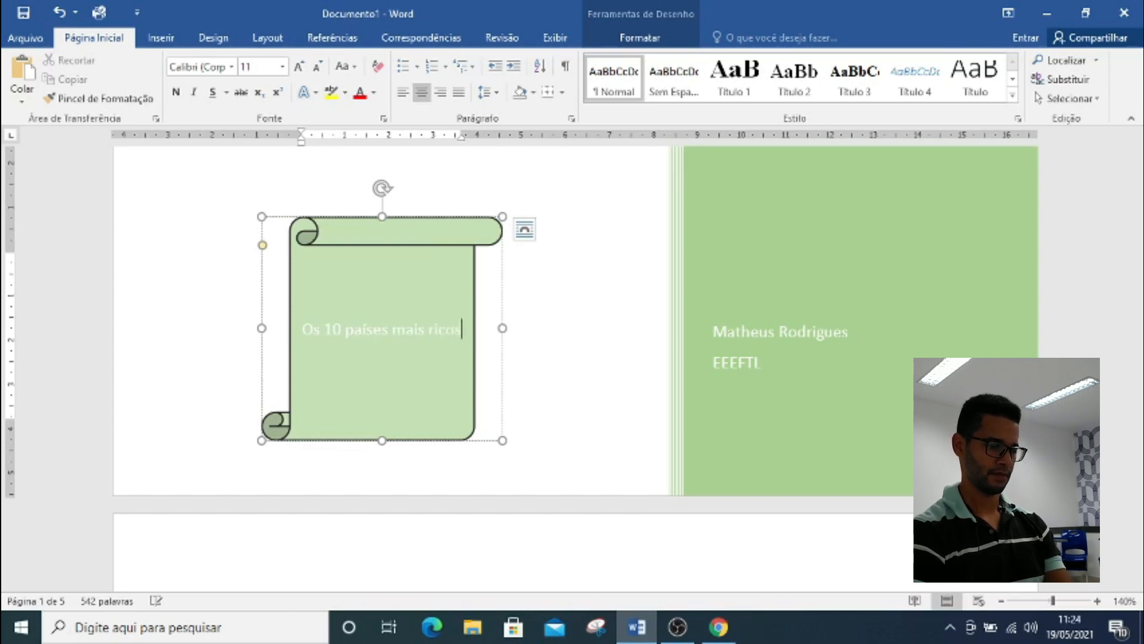
pyautogui.write(' do mund')
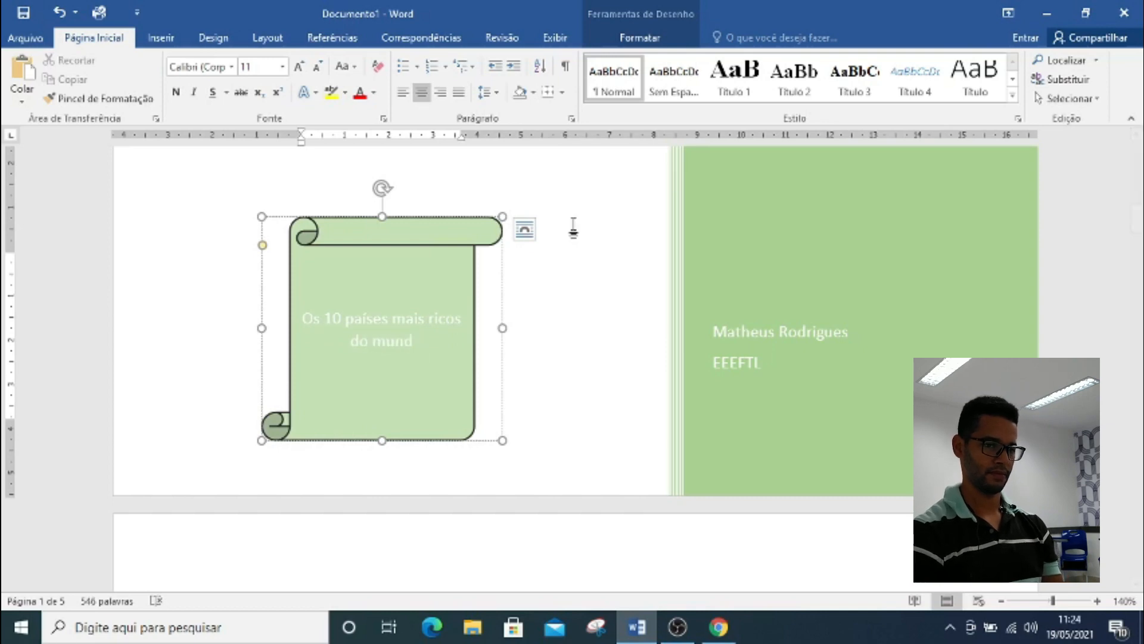
# Expand the scroll shape's text to read "Descubra quais são os 10 países mais ricos do mundo"
pyautogui.moveTo(1137, 219)
pyautogui.mouseDown()
pyautogui.moveTo(1138, 283)
pyautogui.moveTo(1140, 226)
pyautogui.mouseUp()
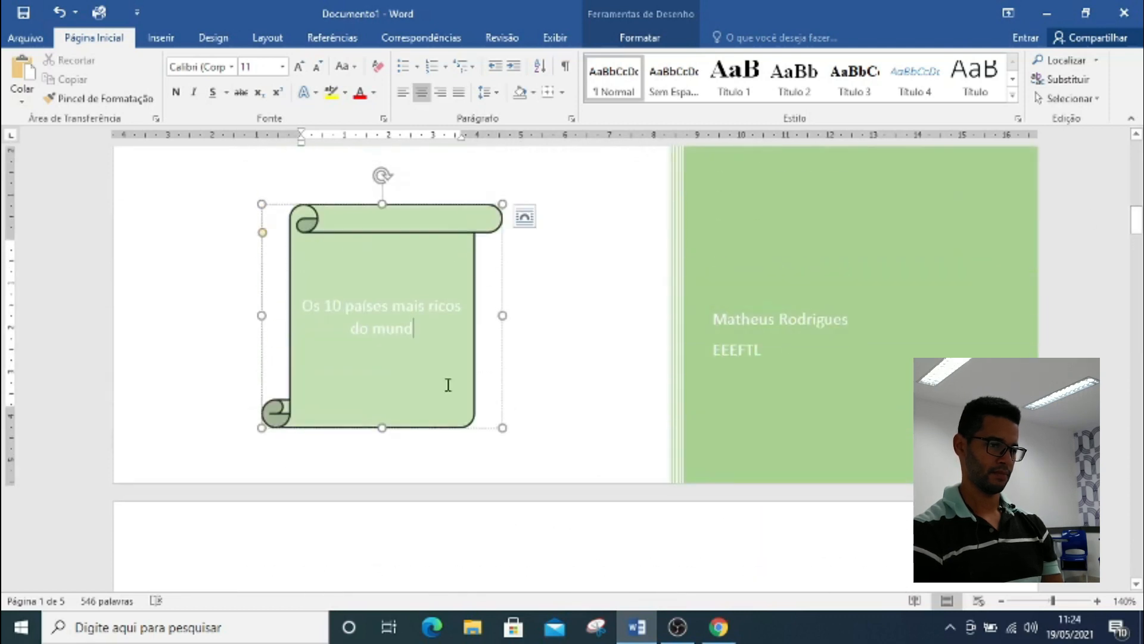
pyautogui.click(306, 304)
pyautogui.write('Desc')
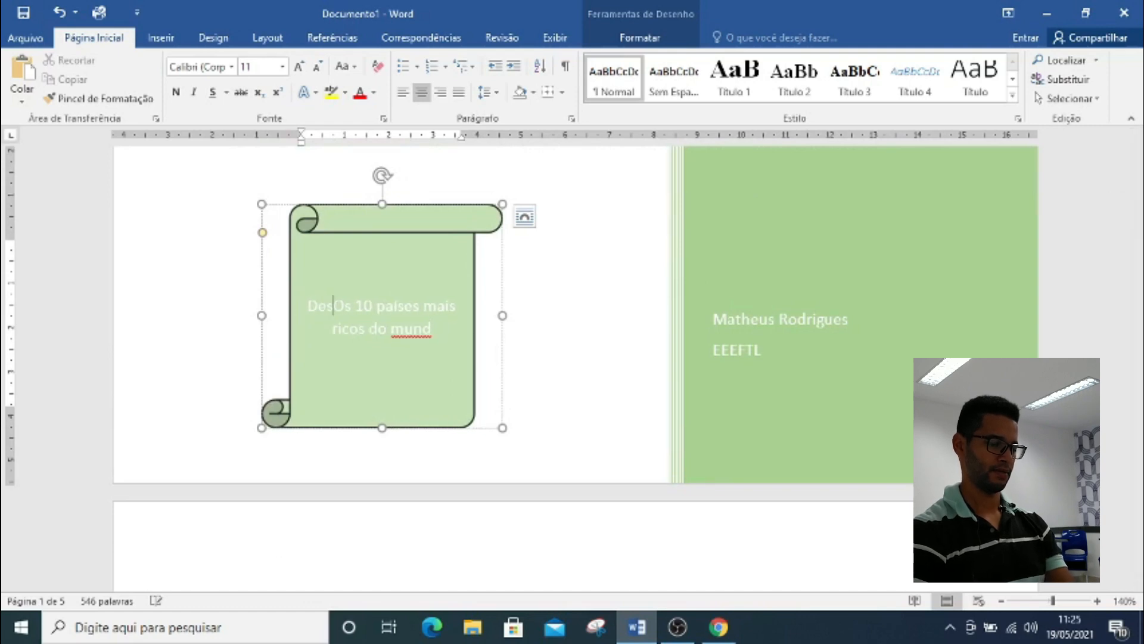
pyautogui.write('ubra qu')
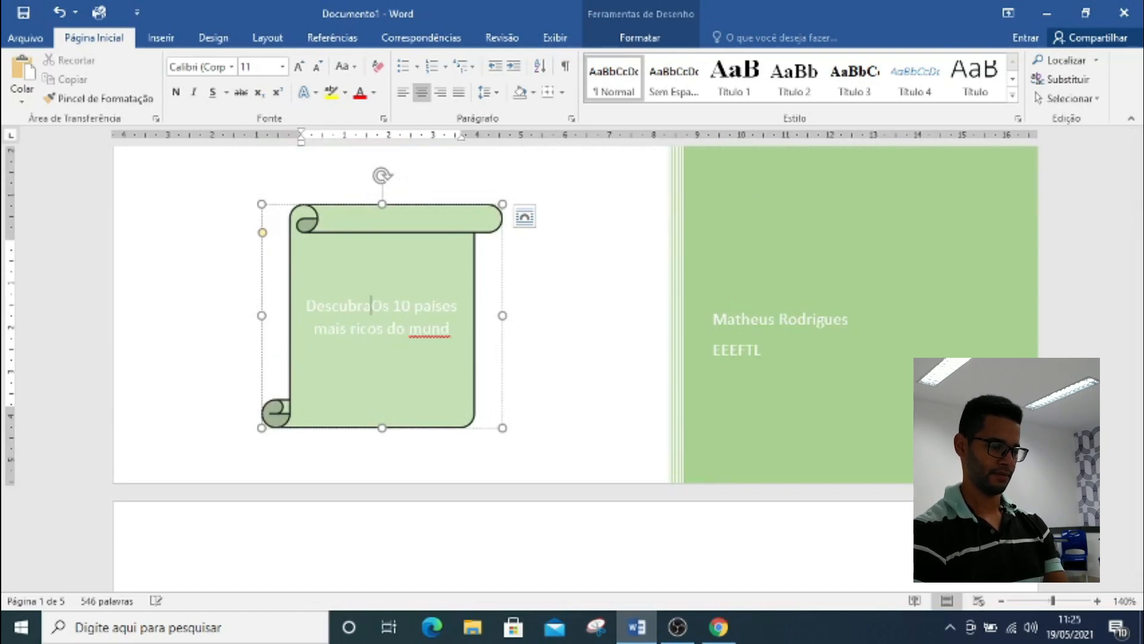
pyautogui.write('ais são')
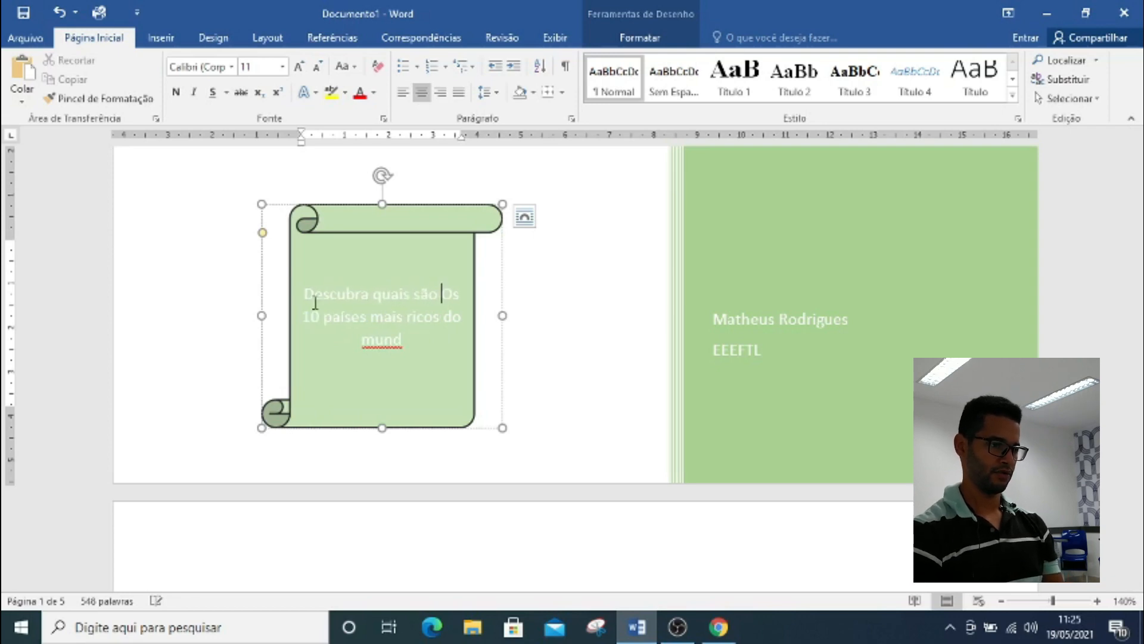
pyautogui.press('Delete')
pyautogui.write('o ')
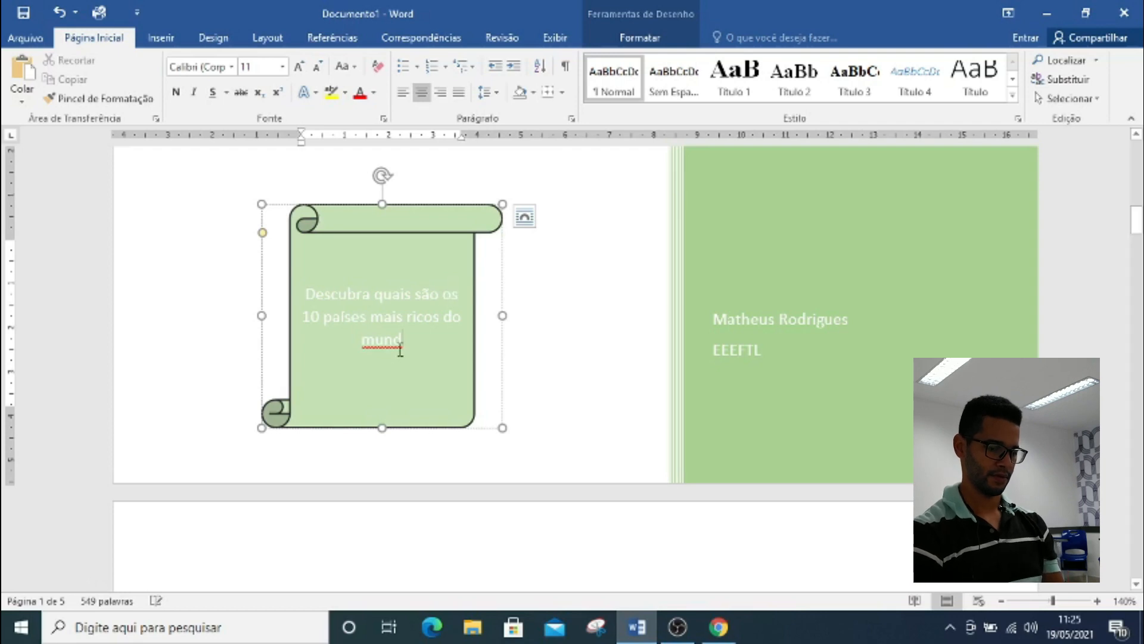
pyautogui.write('o')
# Enlarge all of the scroll shape's text to font size 16
pyautogui.tripleClick(340, 302)
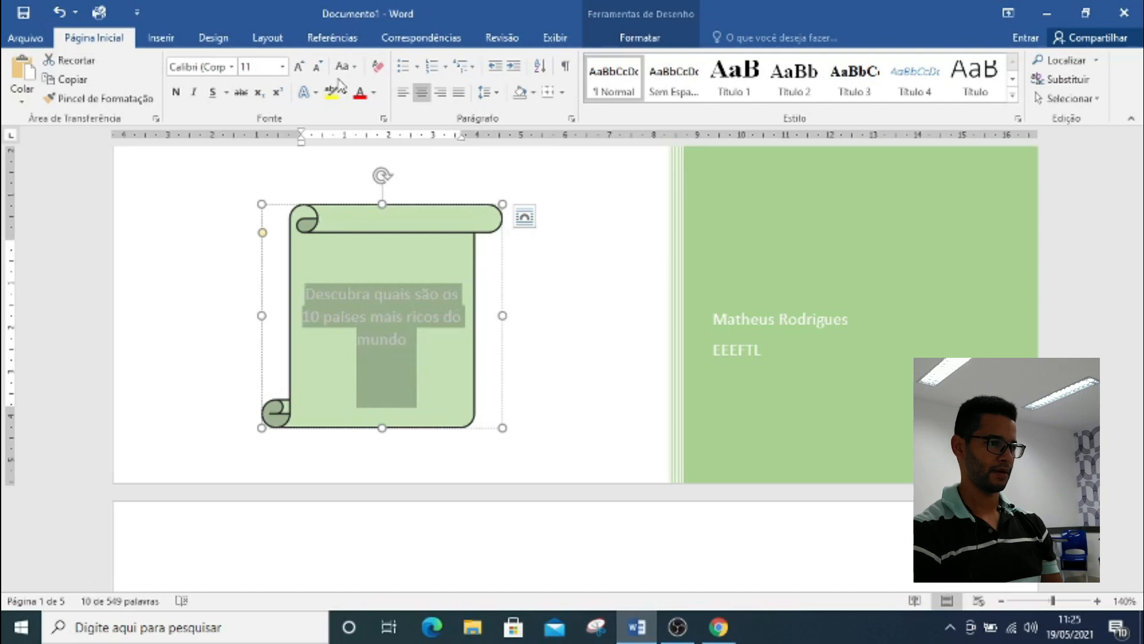
pyautogui.click(304, 70)
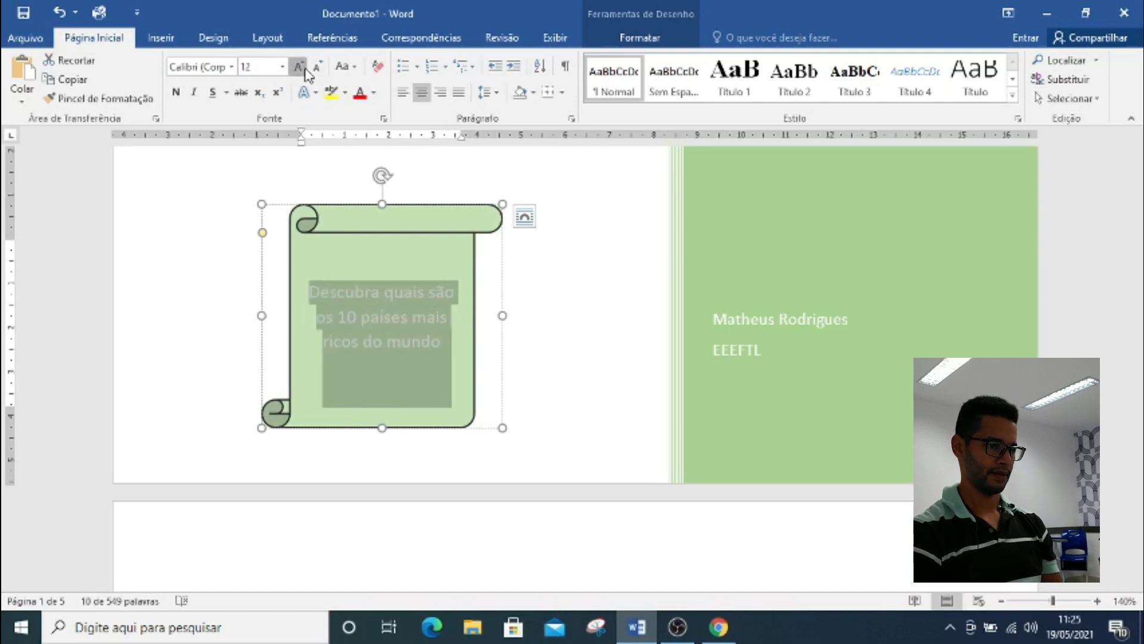
pyautogui.click(305, 70)
pyautogui.click(306, 69)
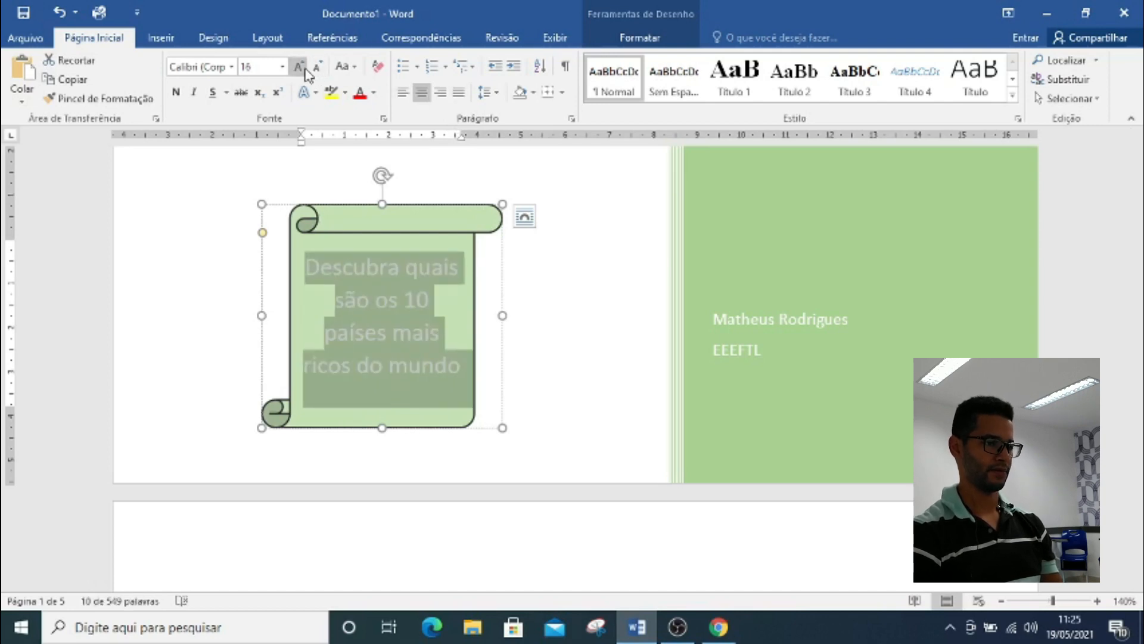
pyautogui.click(376, 300)
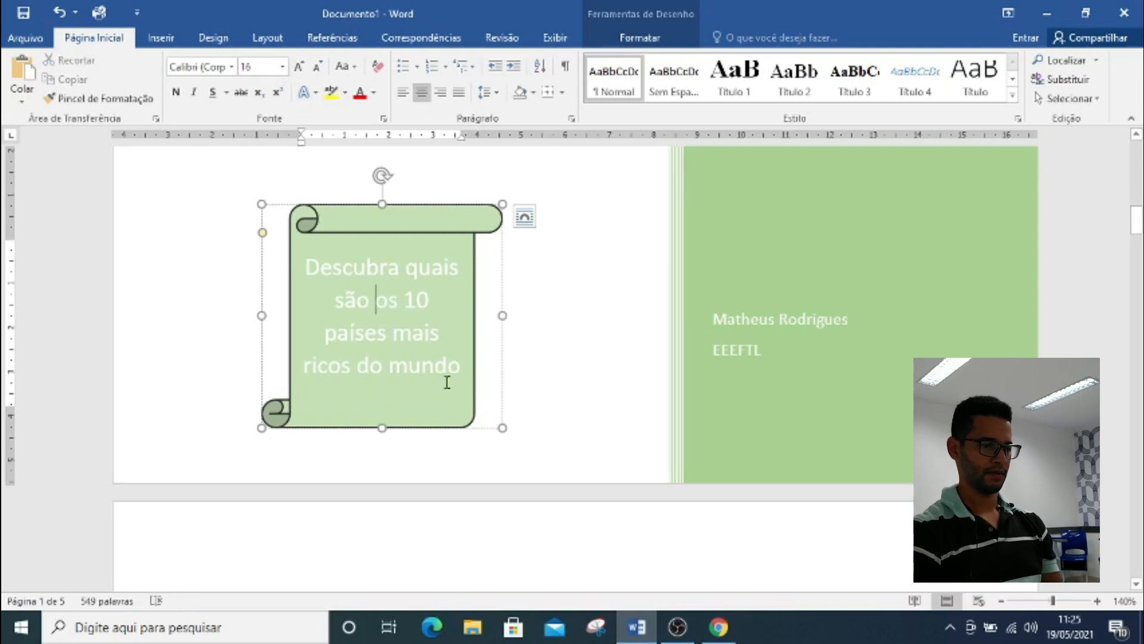
# Set the font color of the scroll shape's whole text to black
pyautogui.moveTo(467, 372); pyautogui.dragTo(303, 265)
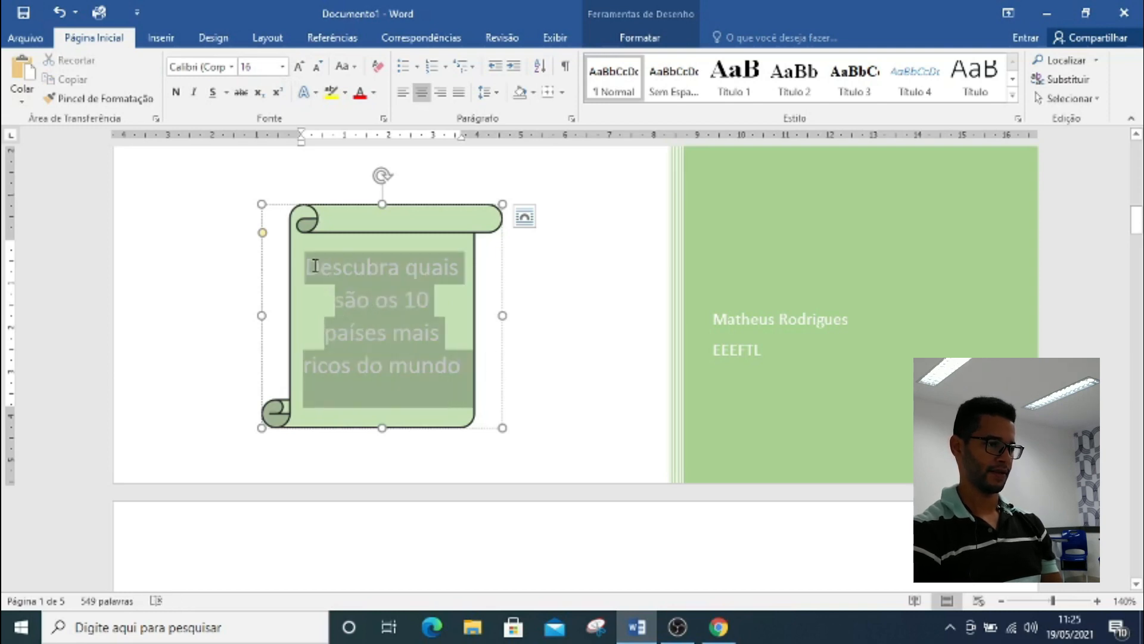
pyautogui.click(374, 92)
pyautogui.click(376, 151)
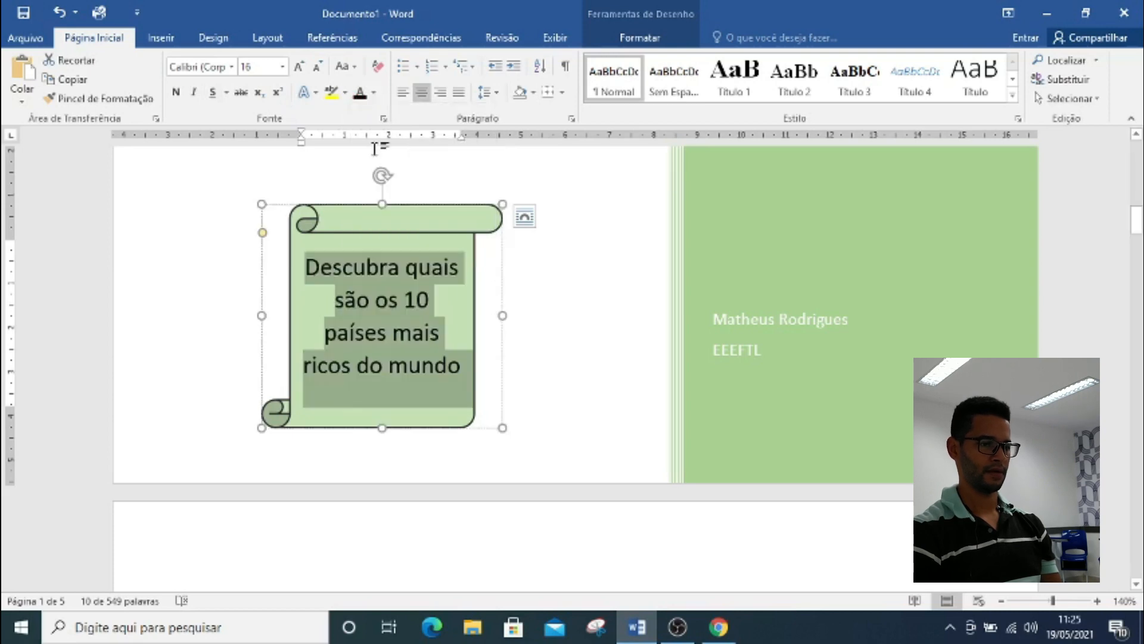
pyautogui.click(542, 323)
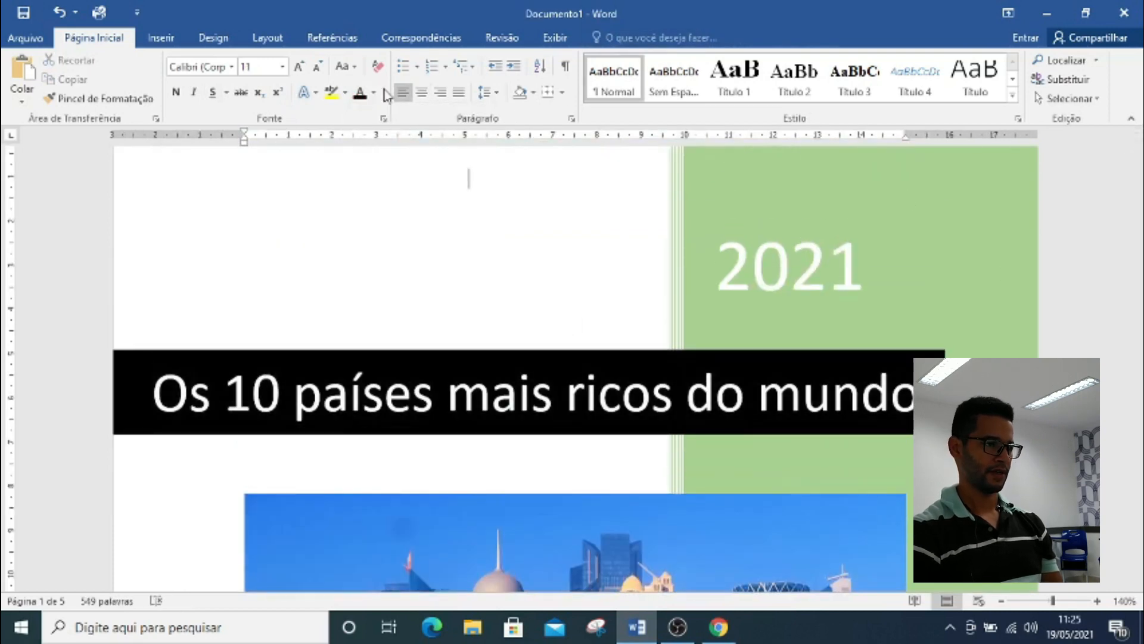
pyautogui.click(161, 37)
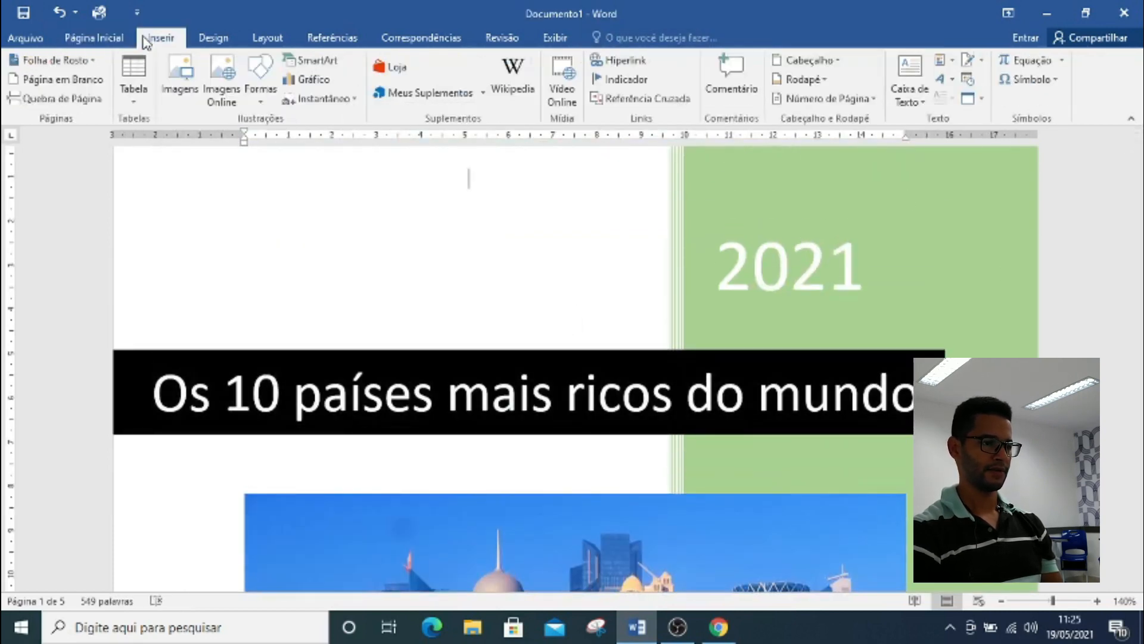
pyautogui.click(263, 97)
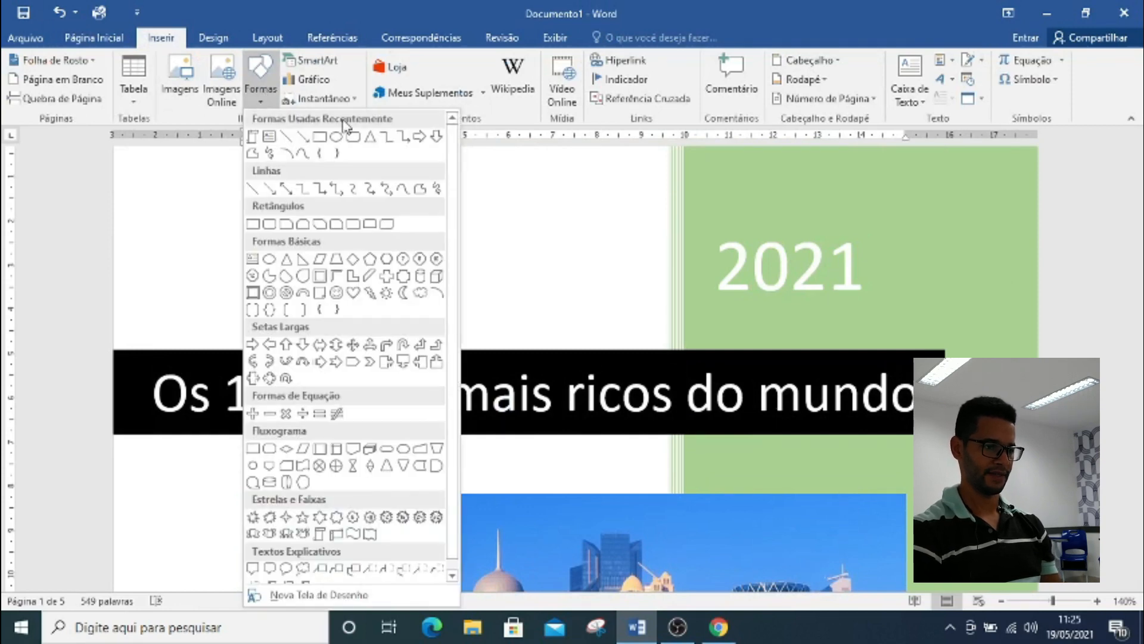
pyautogui.moveTo(451, 262); pyautogui.dragTo(450, 223)
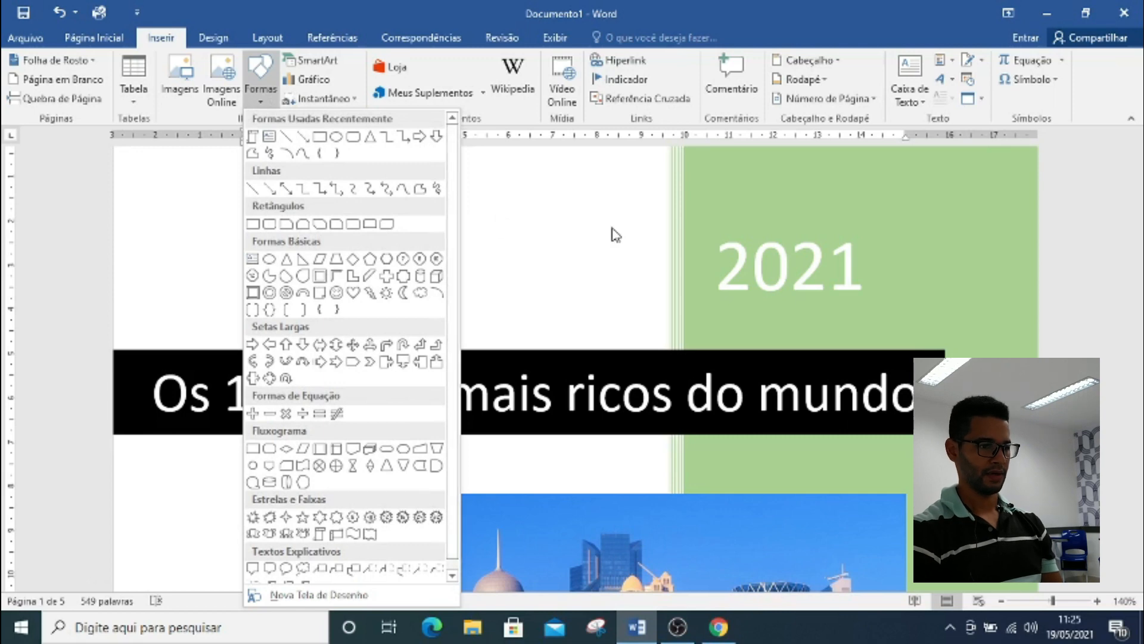
pyautogui.click(1124, 233)
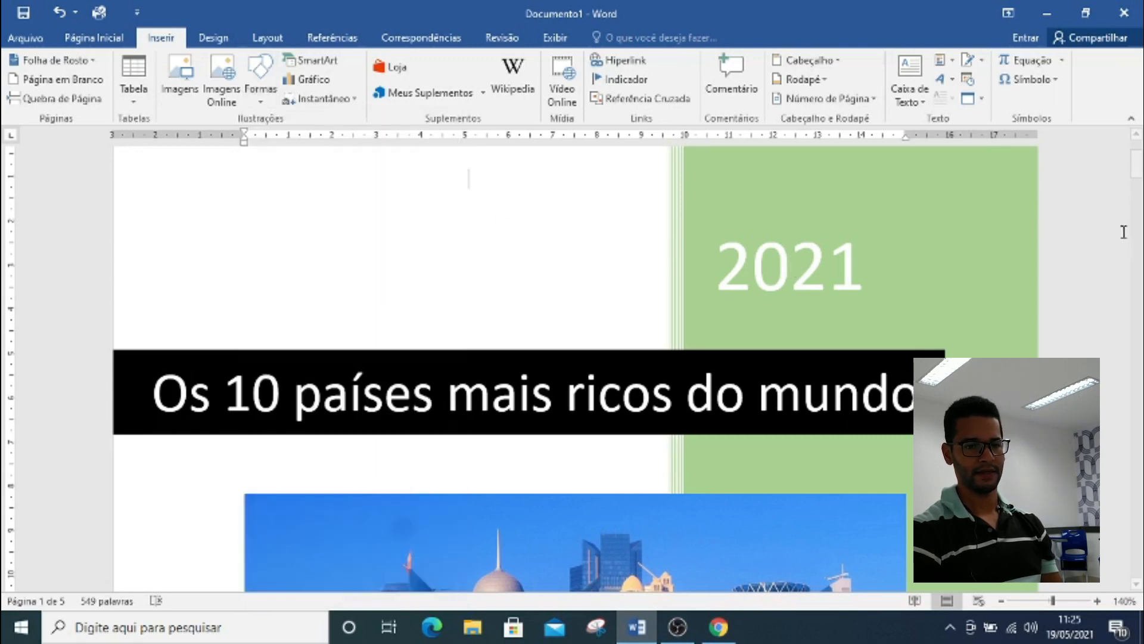
pyautogui.moveTo(1140, 167); pyautogui.dragTo(1140, 156)
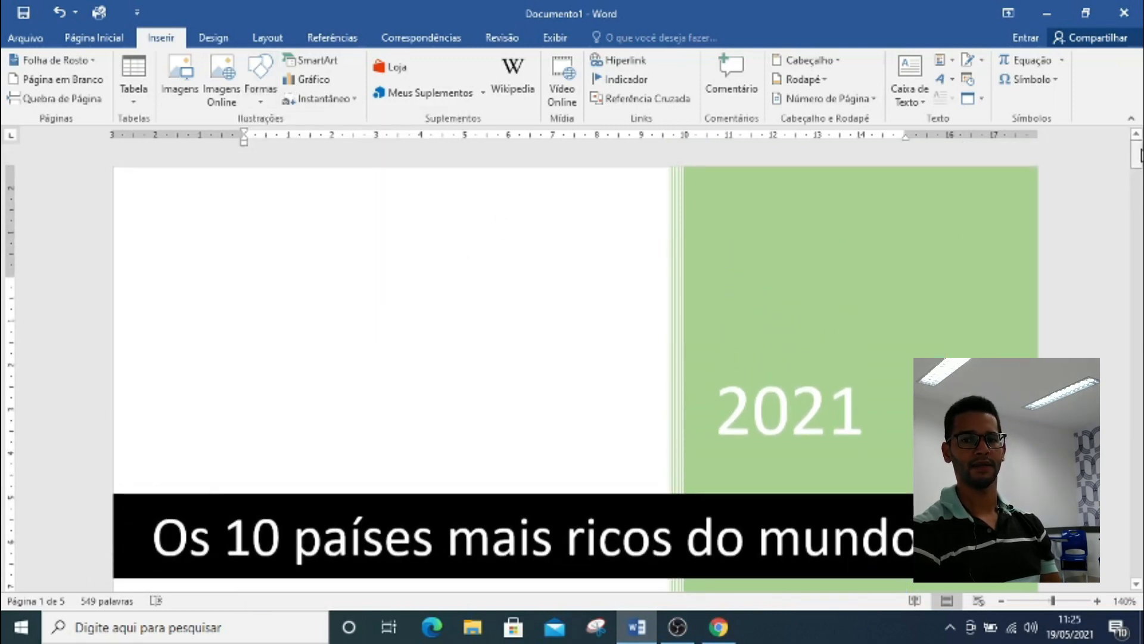
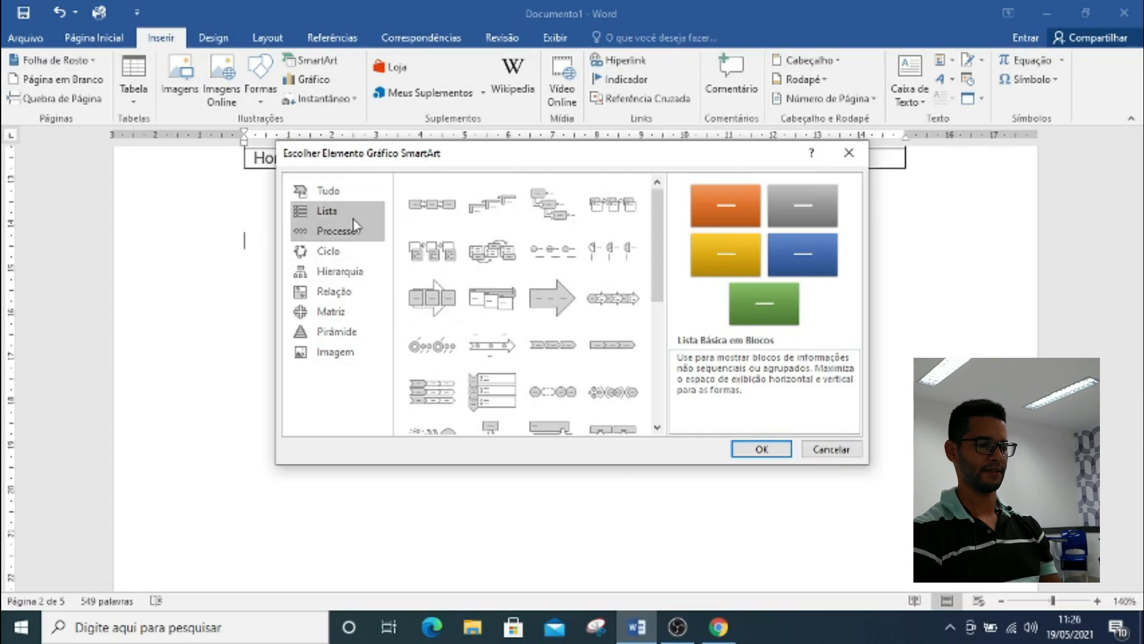
# Browse the full list of SmartArt layouts, from the list graphics past the relationship ones, and leave without inserting any
pyautogui.click(356, 213)
pyautogui.click(358, 196)
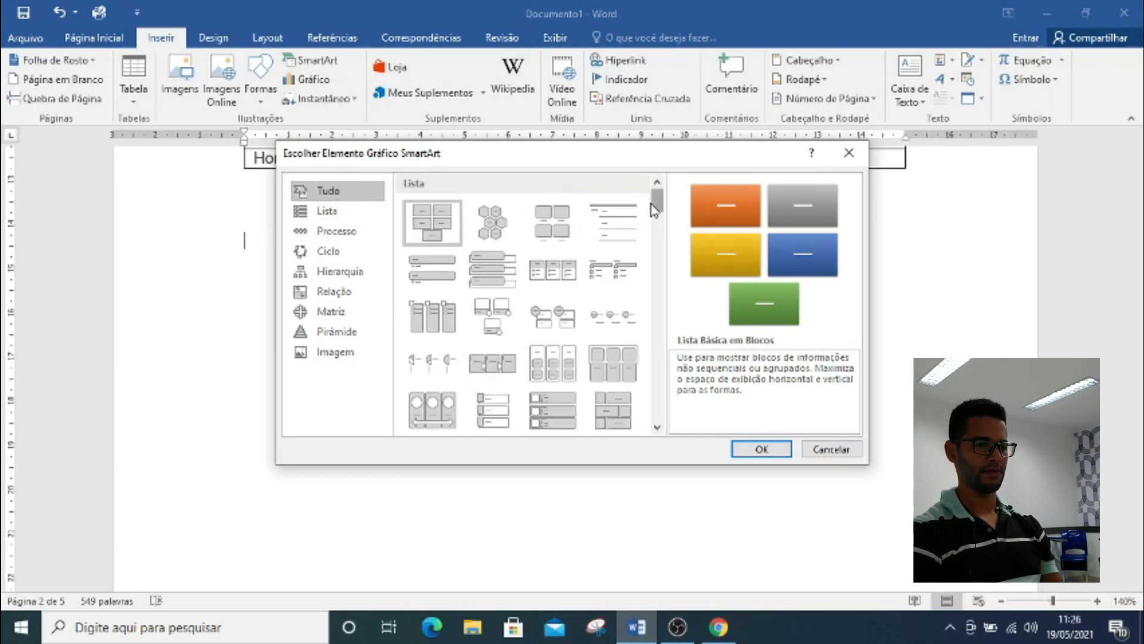
pyautogui.moveTo(654, 209); pyautogui.dragTo(666, 329)
pyautogui.scroll(-2, 666, 330)
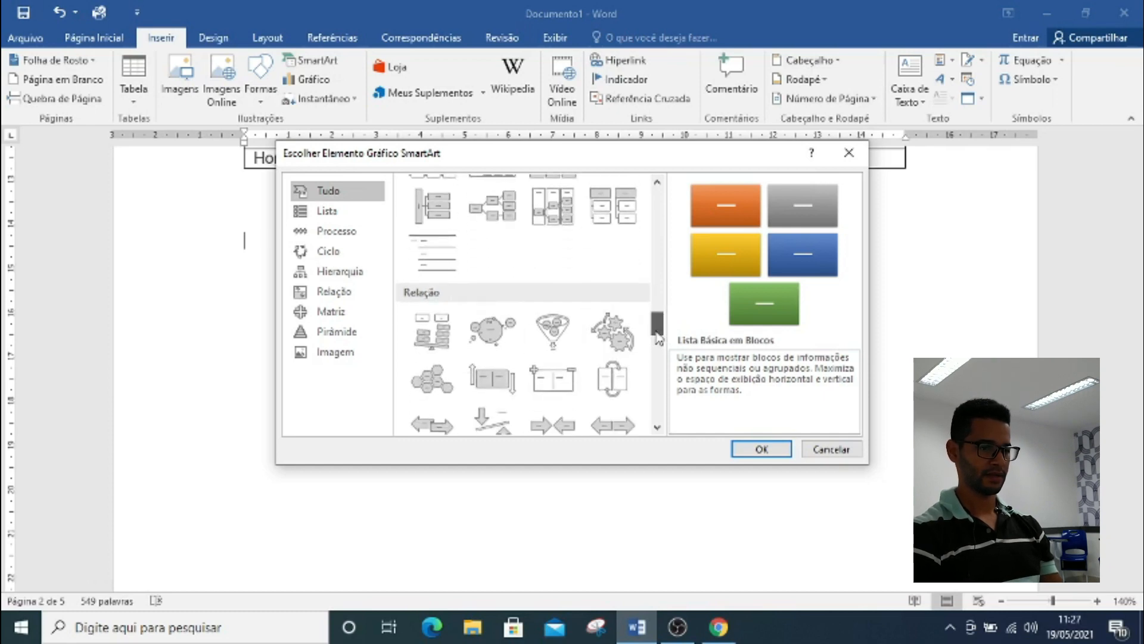
pyautogui.moveTo(658, 333); pyautogui.dragTo(663, 374)
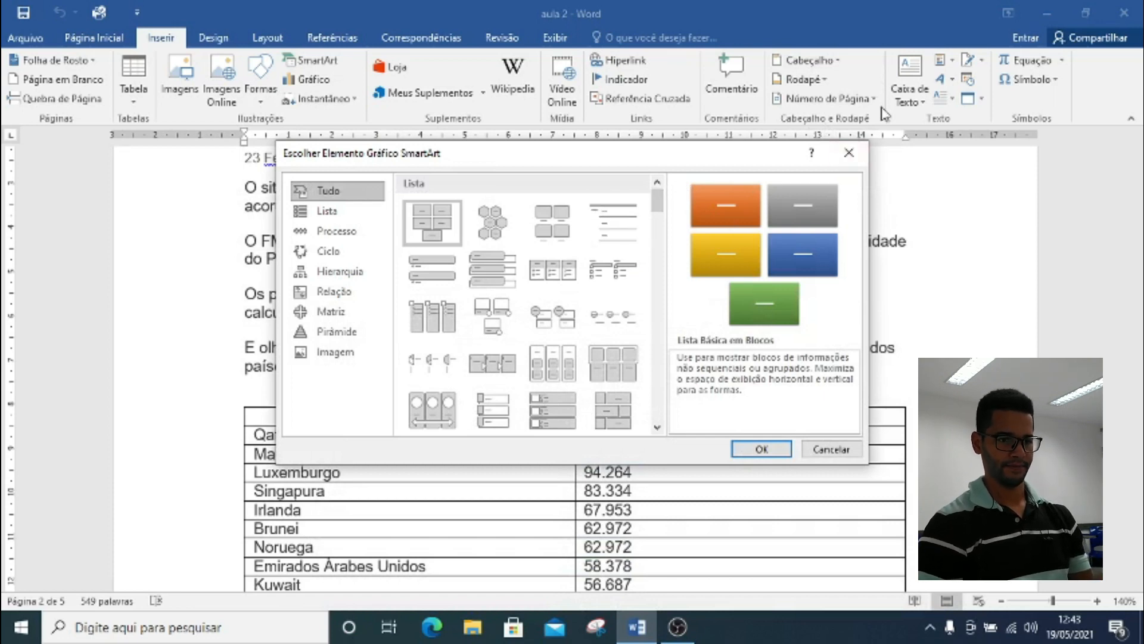
pyautogui.click(849, 153)
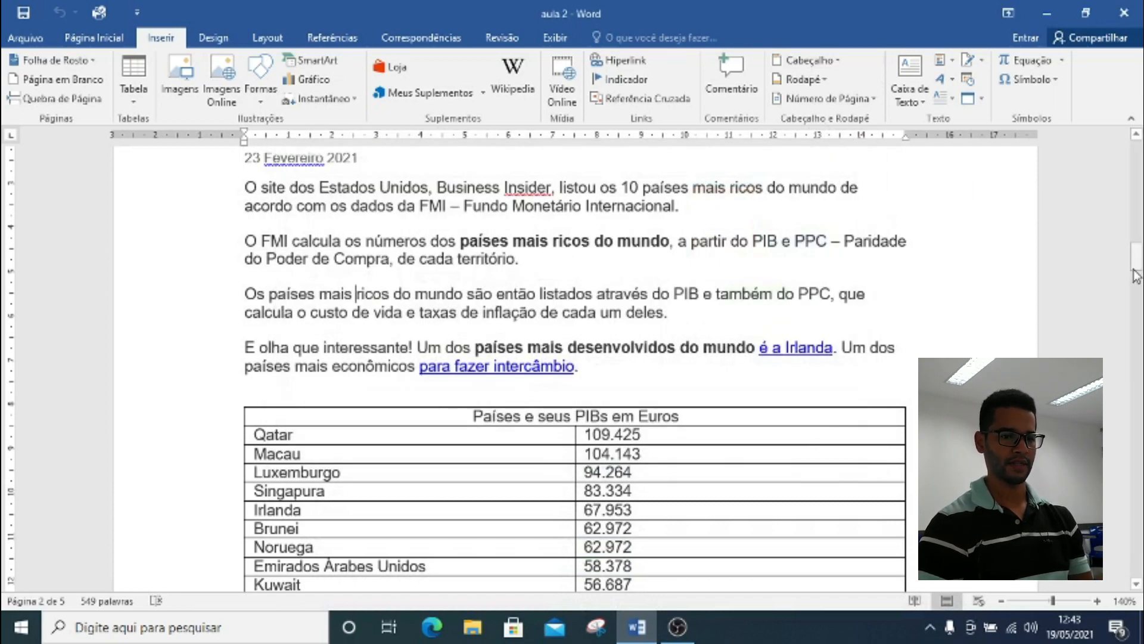
# Insert an Organograma SmartArt graphic from the Hierarquia category on the empty line below the GDP table
pyautogui.moveTo(1138, 268); pyautogui.dragTo(1137, 298)
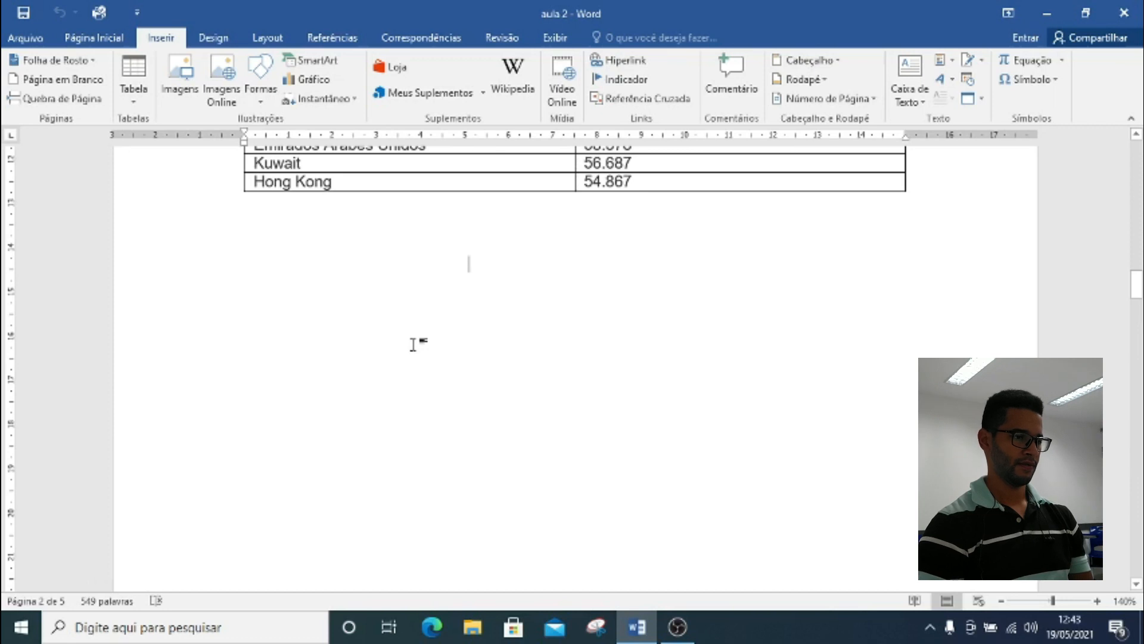
pyautogui.click(302, 246)
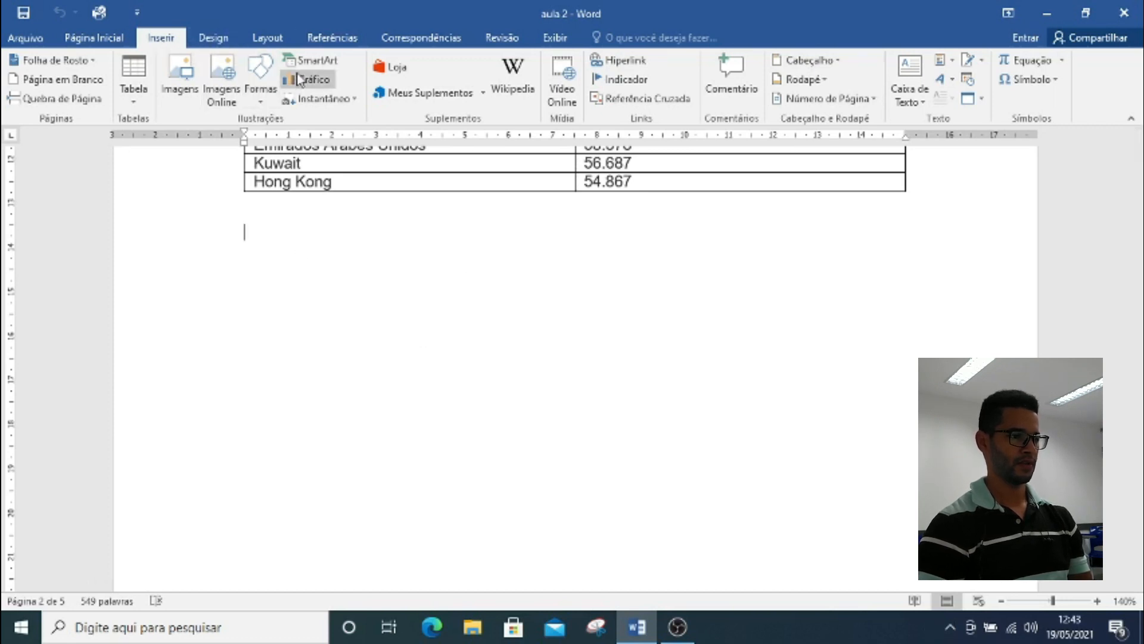
pyautogui.click(311, 60)
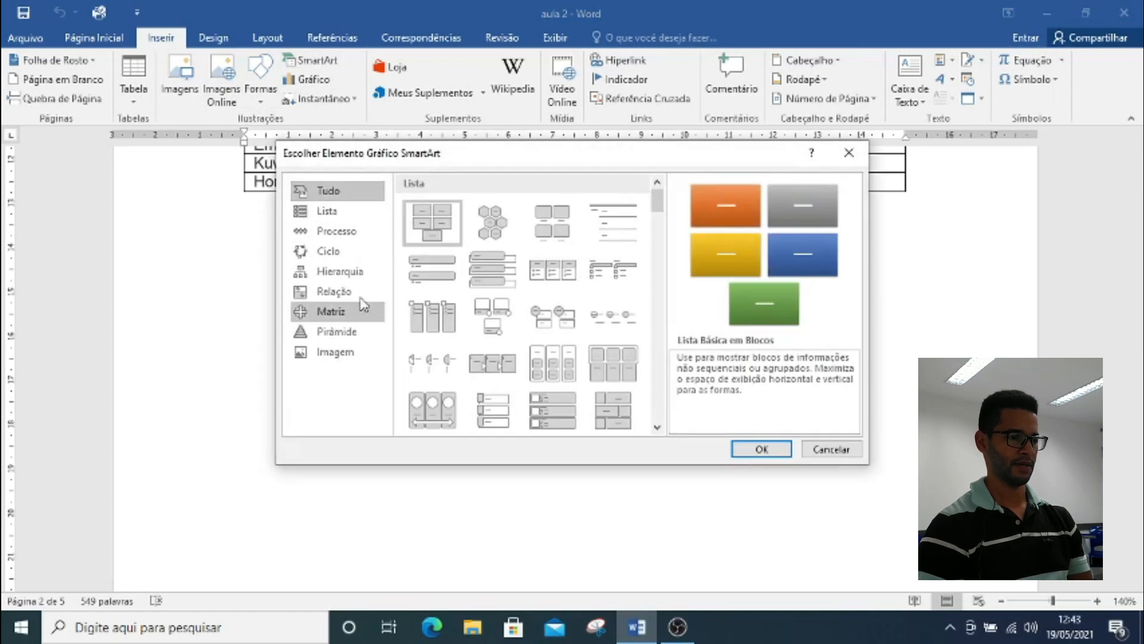
pyautogui.click(358, 272)
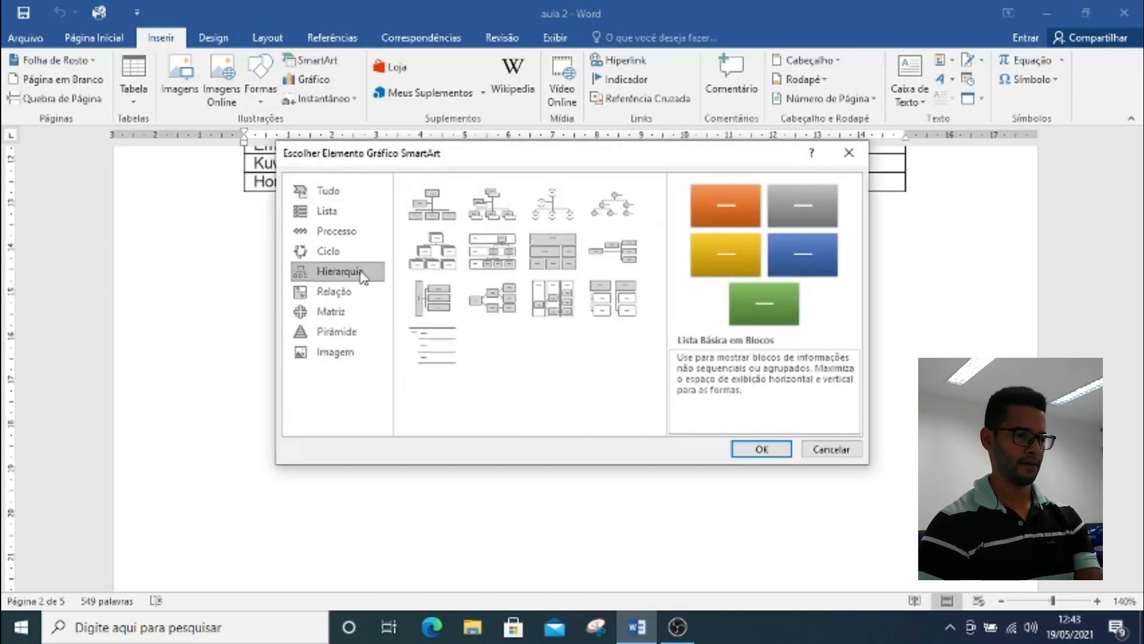
pyautogui.click(437, 213)
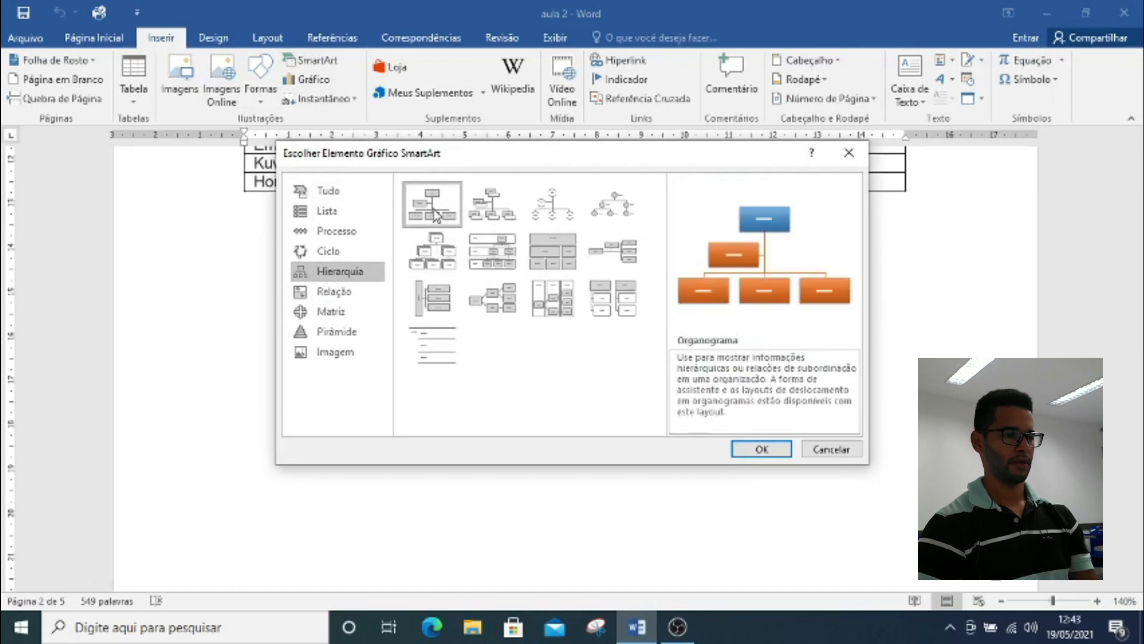
pyautogui.click(449, 265)
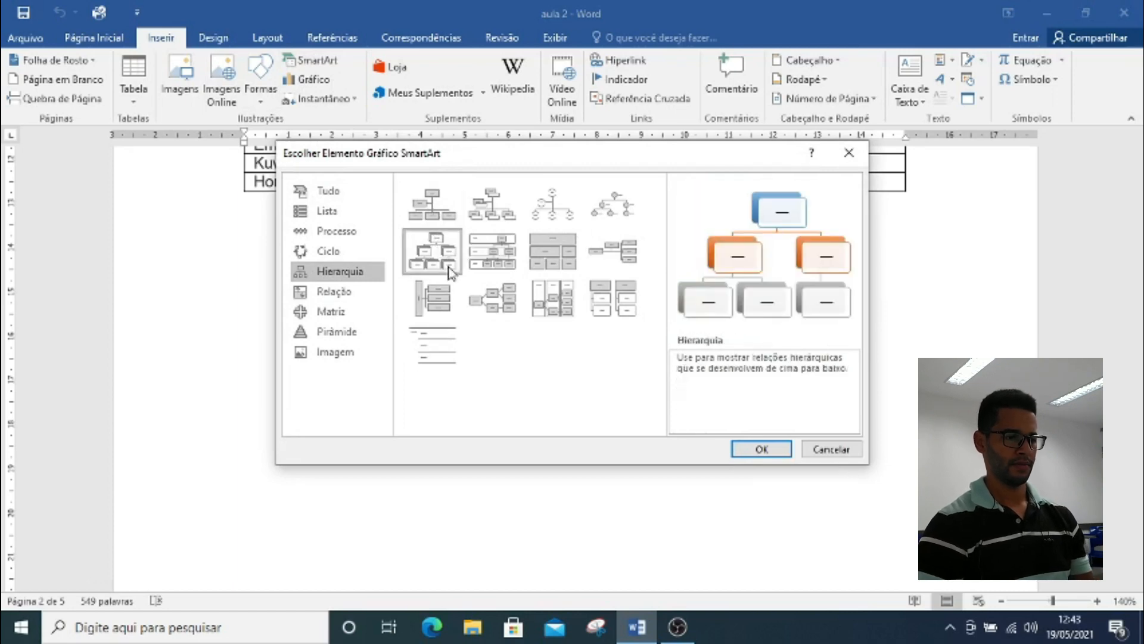
pyautogui.click(437, 212)
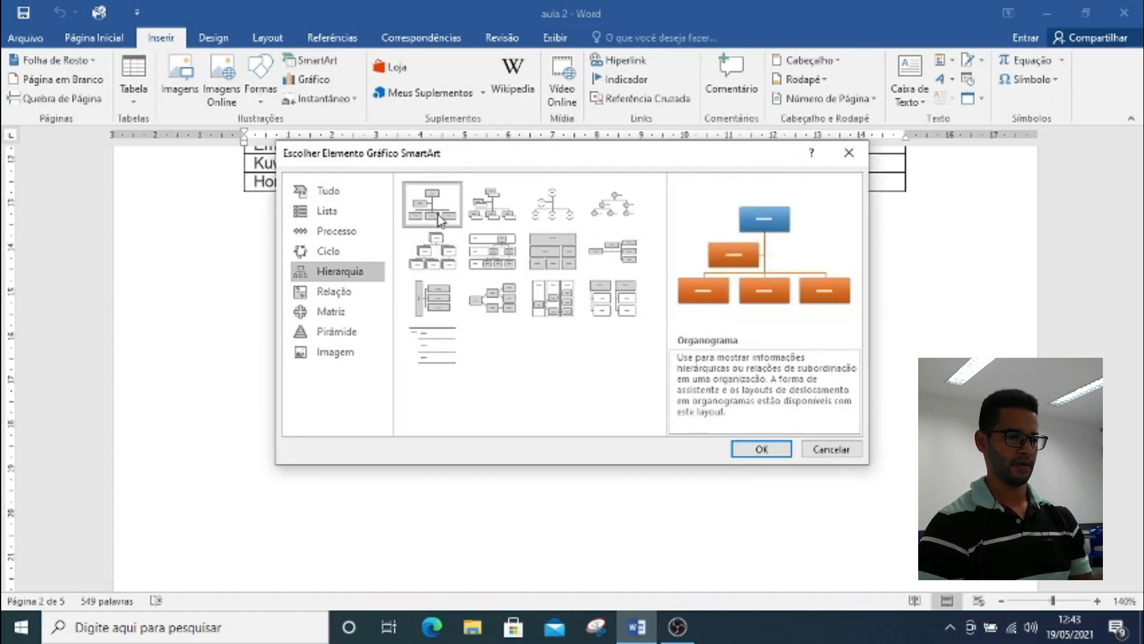
pyautogui.click(757, 450)
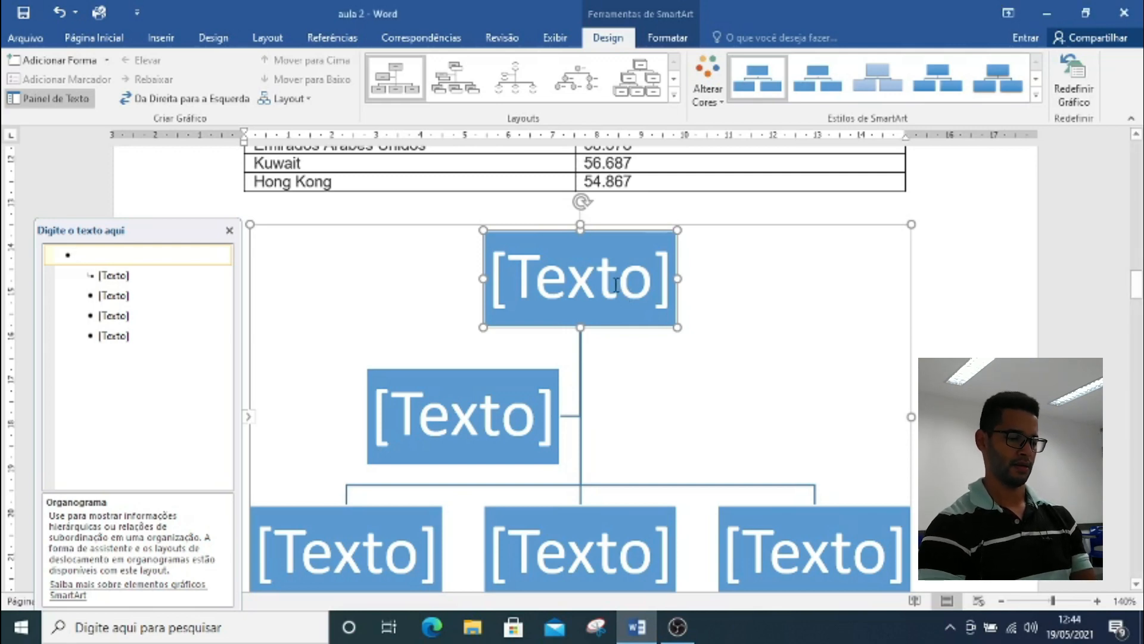
# Label the organization chart's top box "Gerente" and the assistant box "Acessor"
pyautogui.write('D')
pyautogui.press('BackSpace')
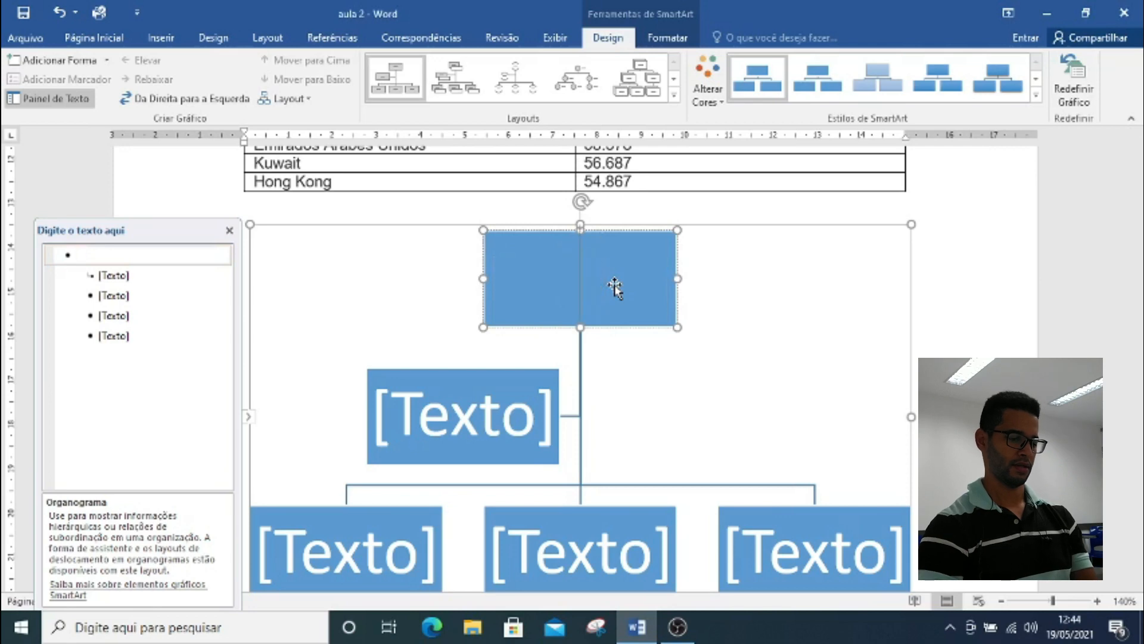
pyautogui.write('Gerente')
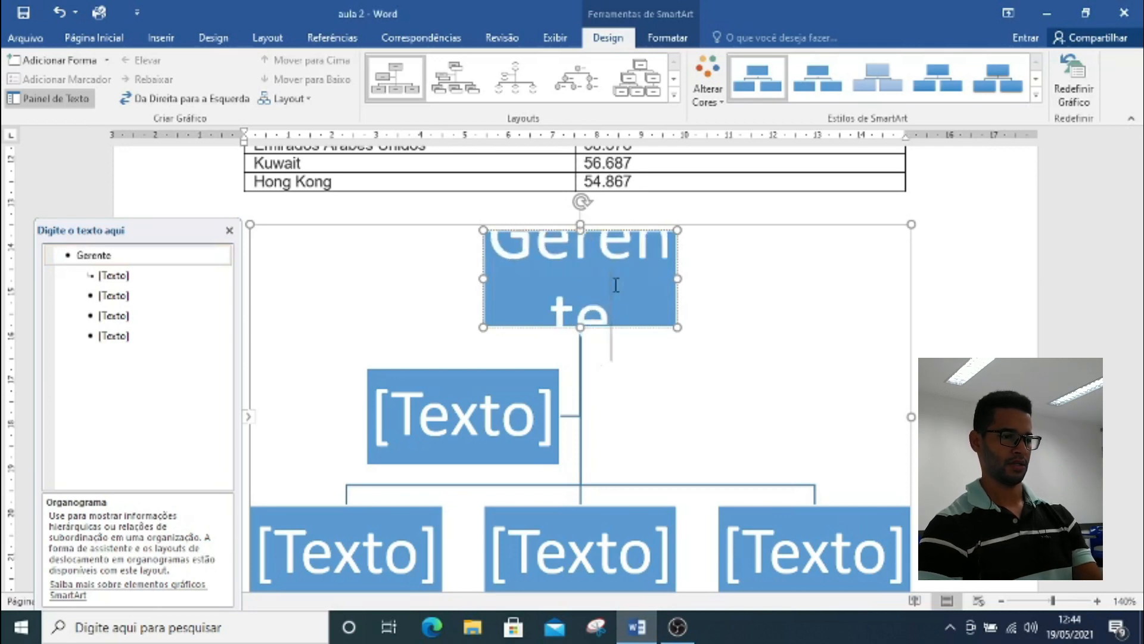
pyautogui.click(520, 443)
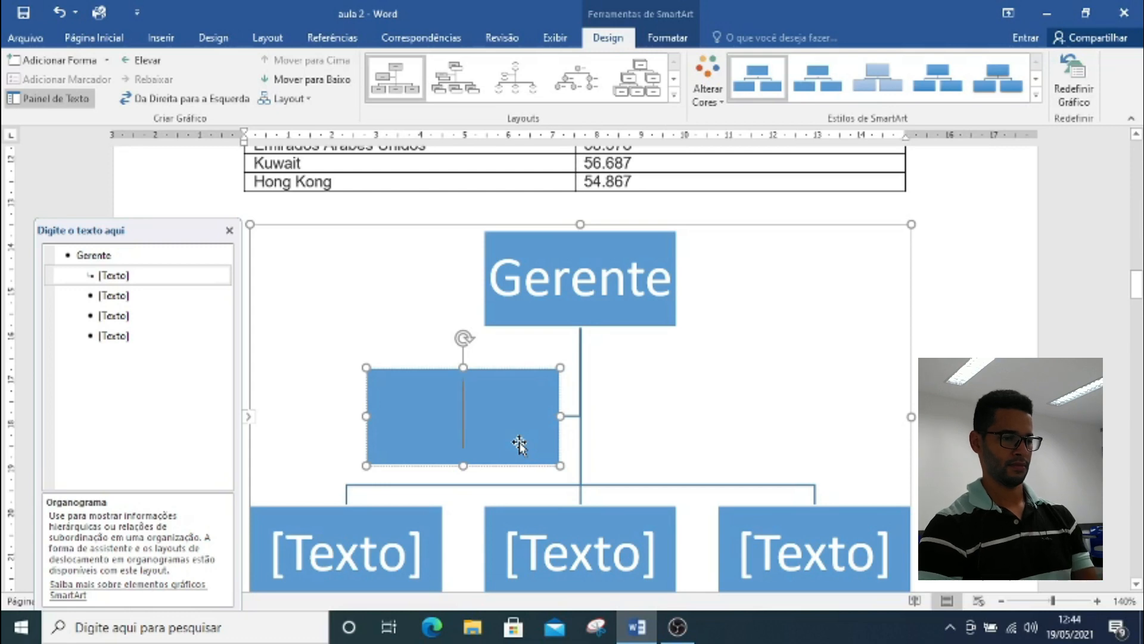
pyautogui.write('A')
pyautogui.press('BackSpace')
pyautogui.write('A')
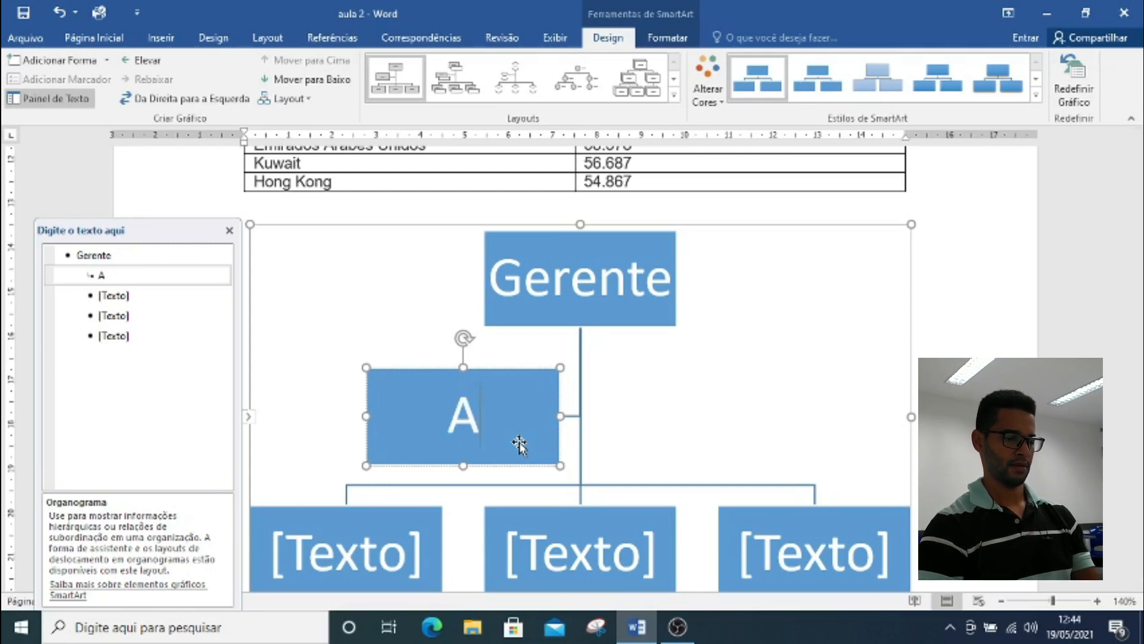
pyautogui.write('cessor')
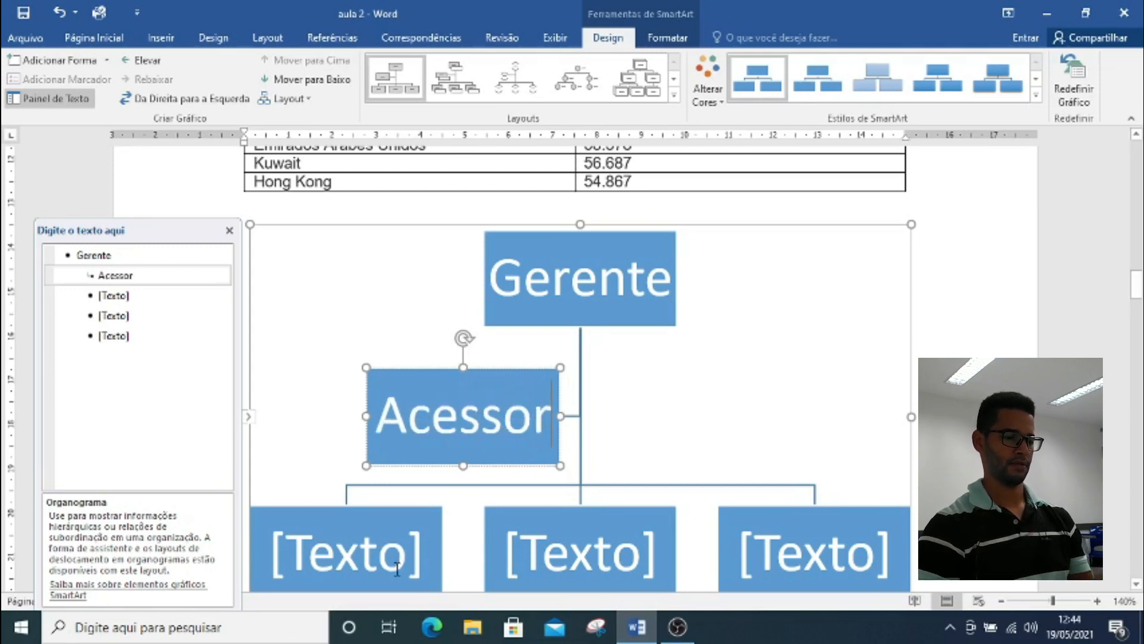
# Label the first of the three lower boxes of the organization chart "Vendedor 1"
pyautogui.click(397, 568)
pyautogui.write('Vendedir')
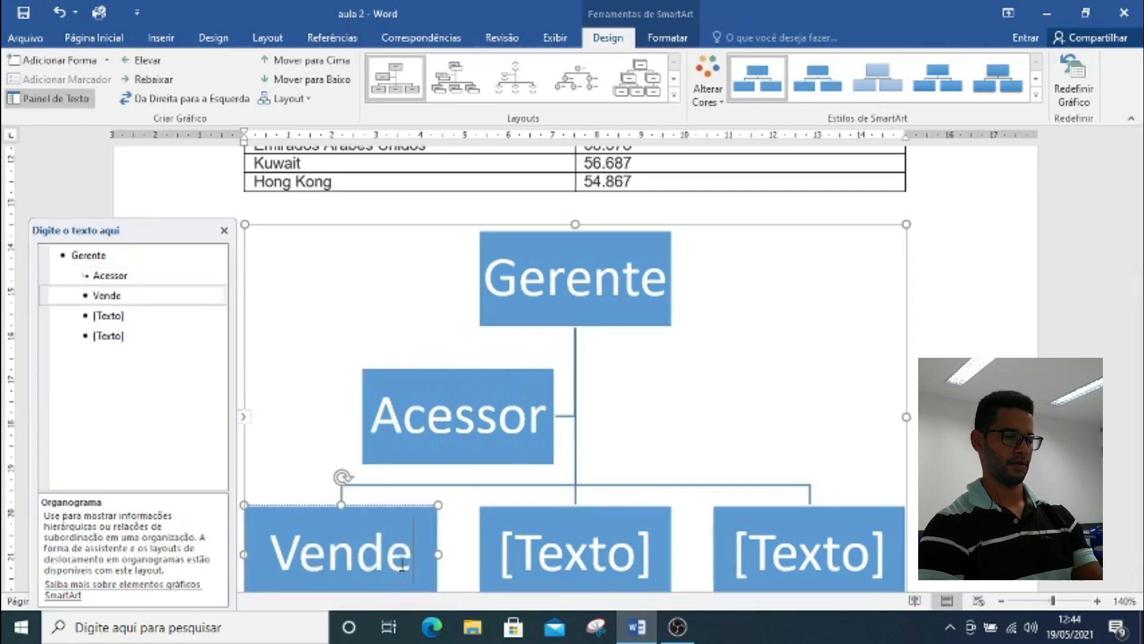
pyautogui.press('BackSpace')
pyautogui.press('BackSpace')
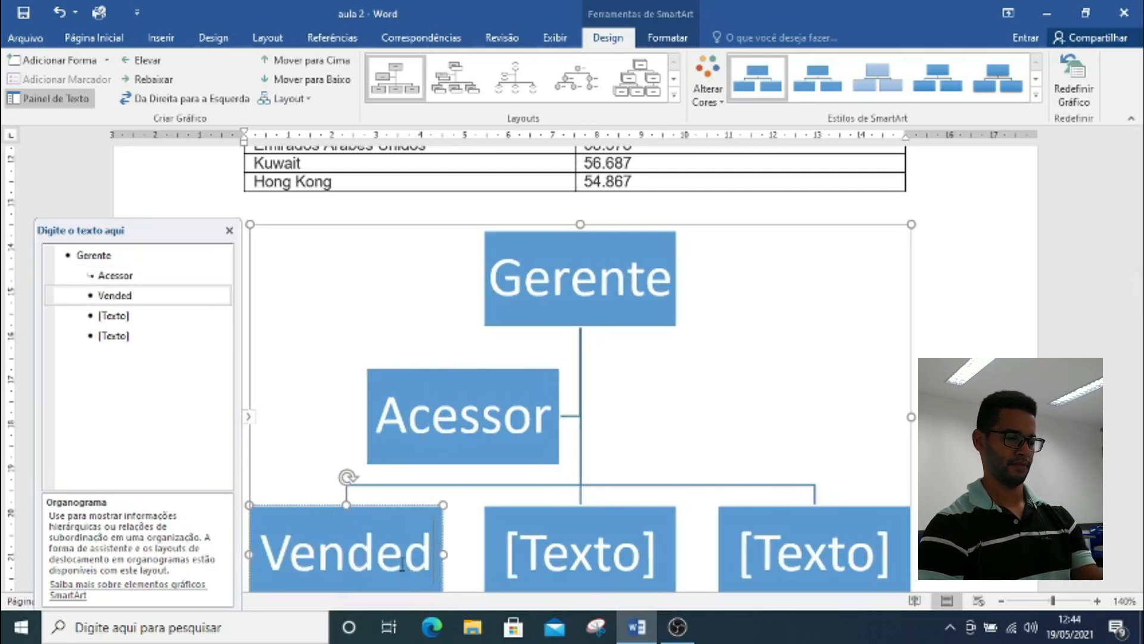
pyautogui.write('or')
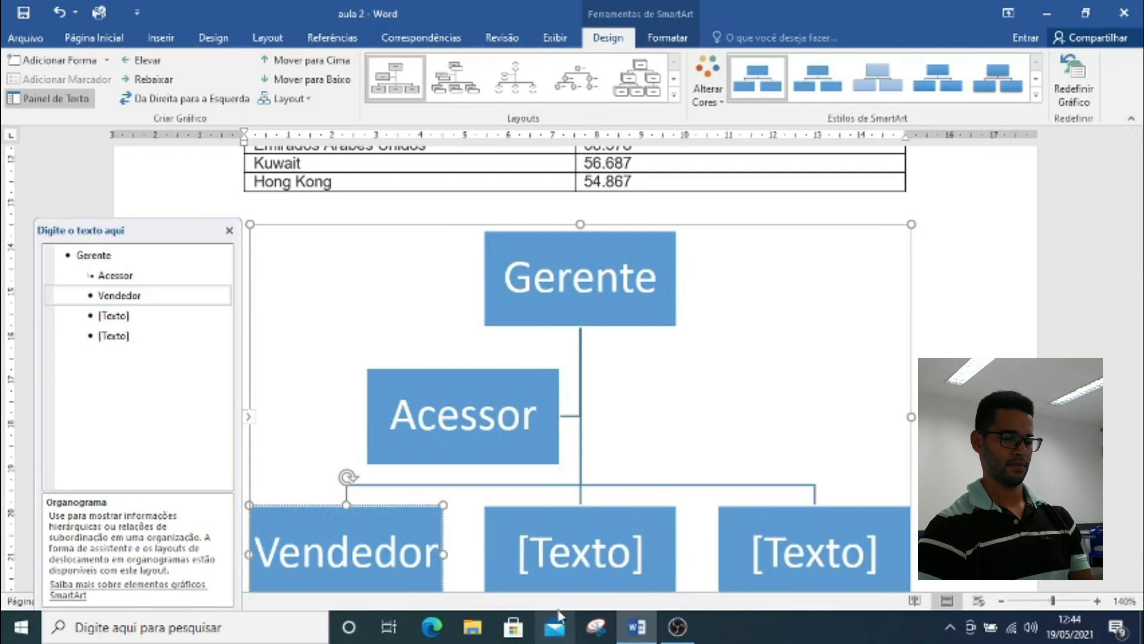
pyautogui.write(' 1')
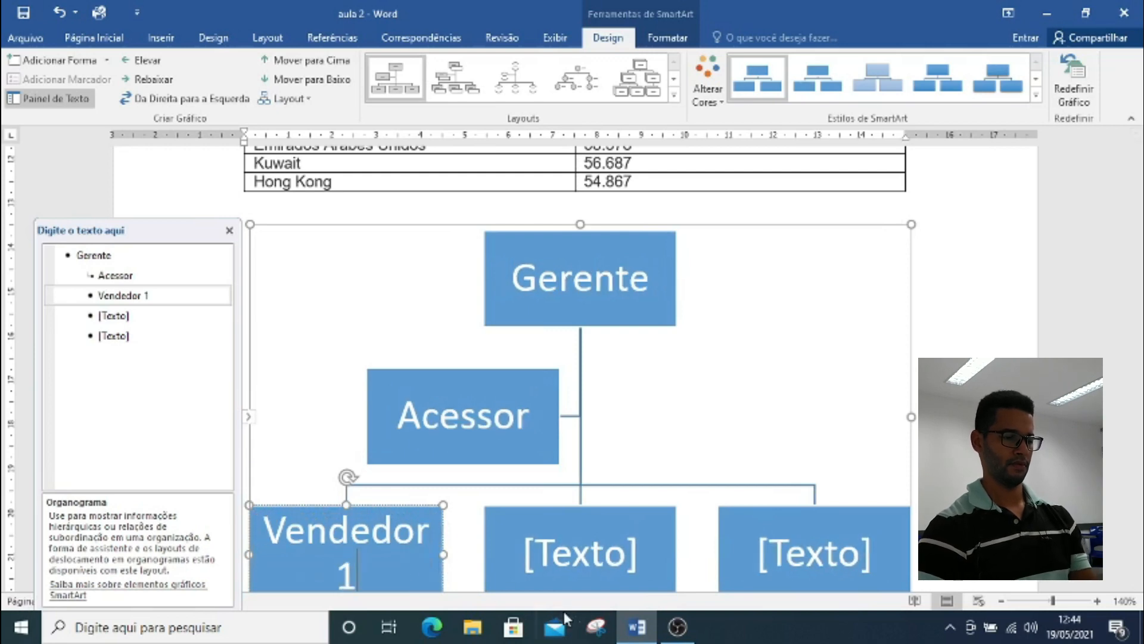
# Label the two remaining lower boxes "vendedor 2" and "vendedor 3" and deselect the organization chart
pyautogui.click(578, 541)
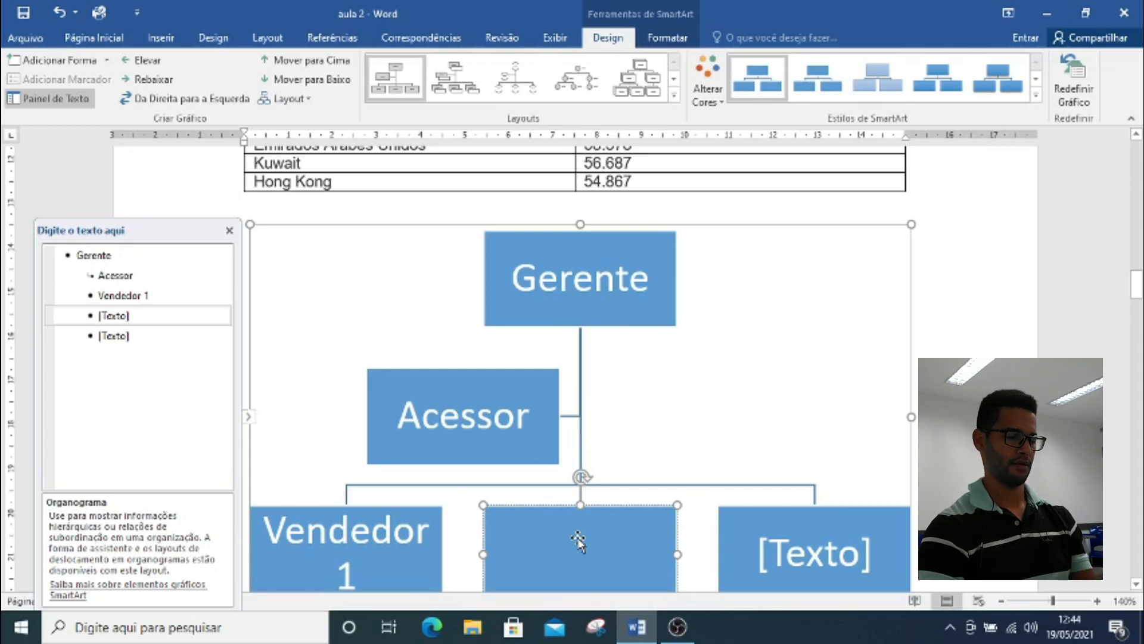
pyautogui.write('vendedor')
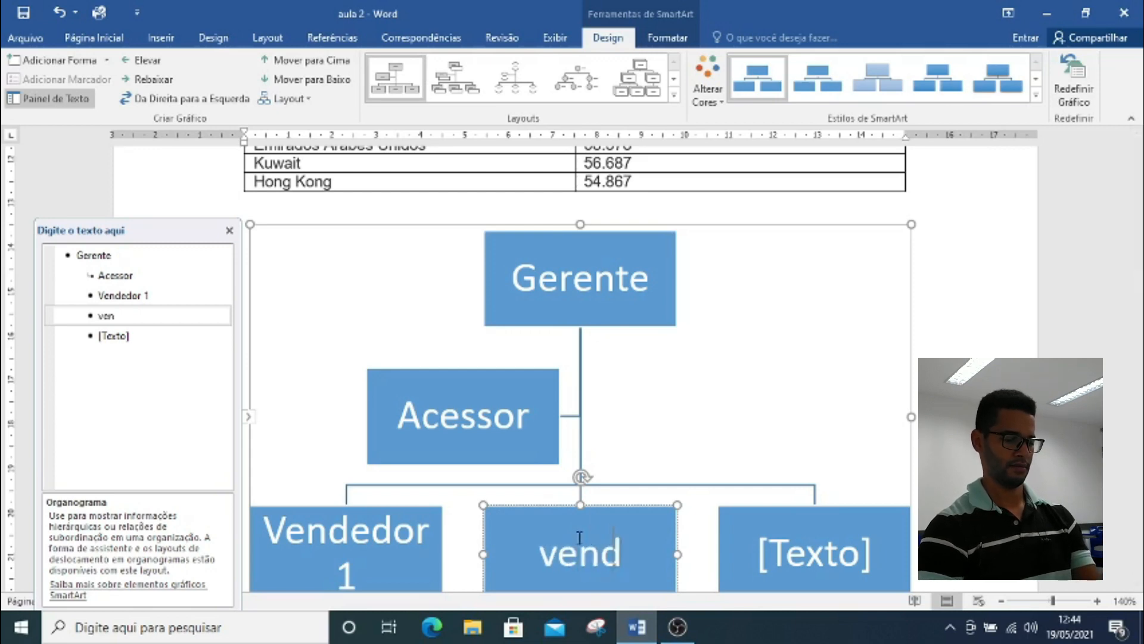
pyautogui.write(' 2')
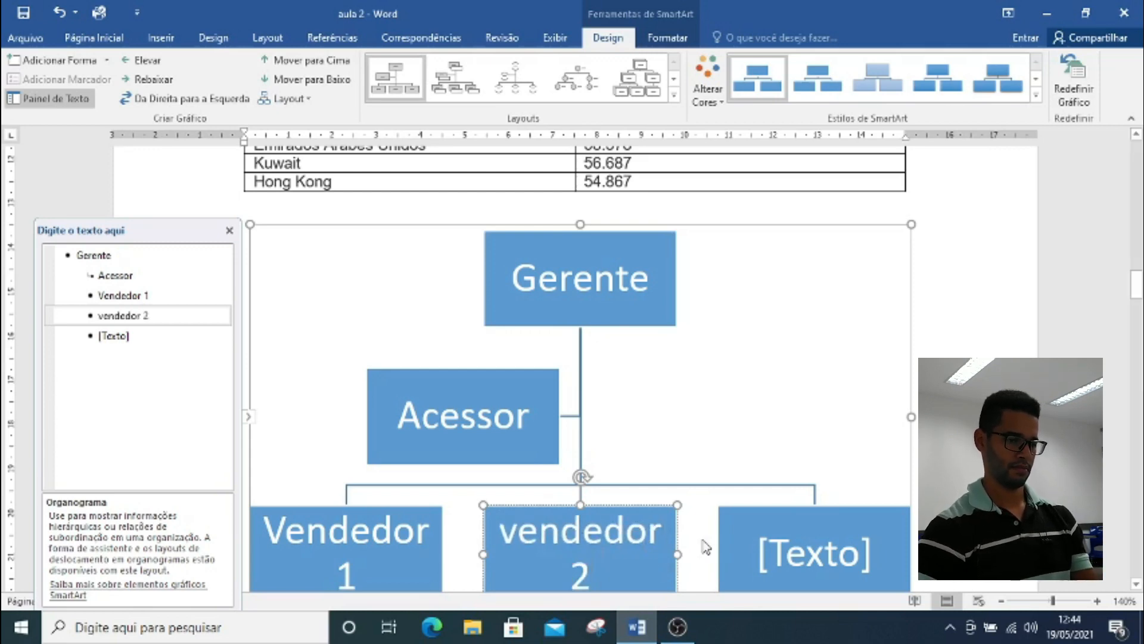
pyautogui.click(767, 567)
pyautogui.write('vended')
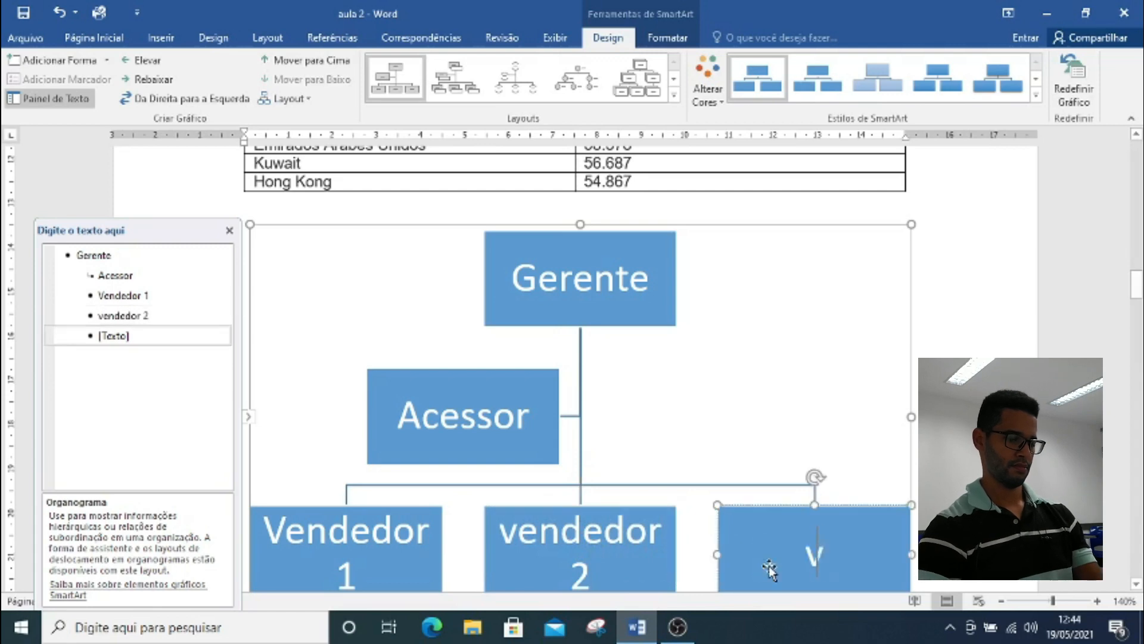
pyautogui.write('or')
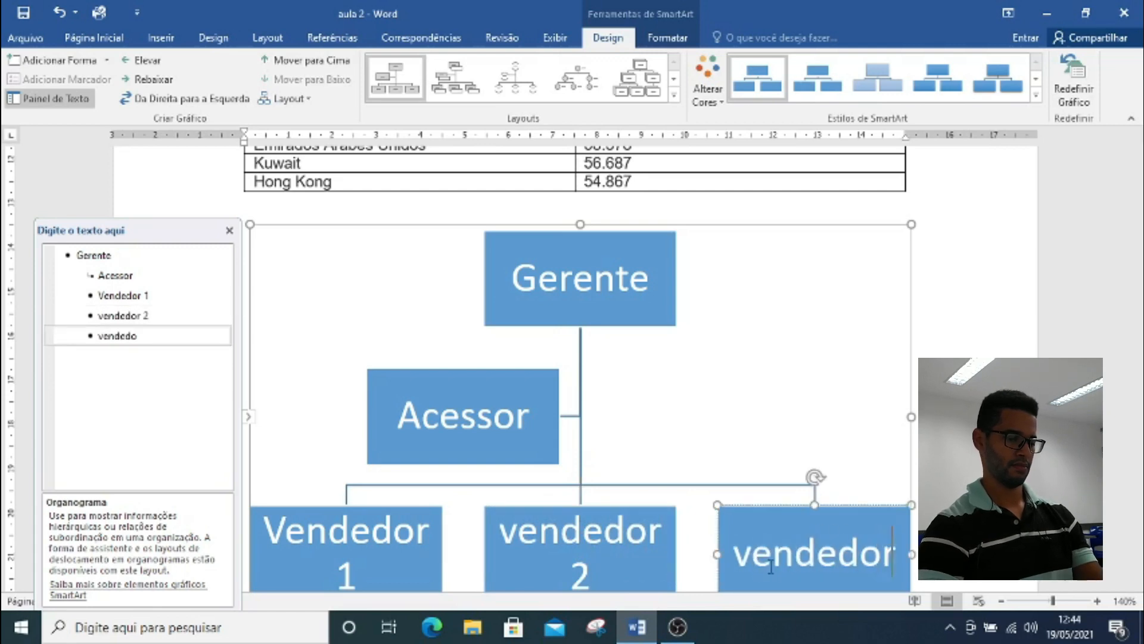
pyautogui.write(' 3')
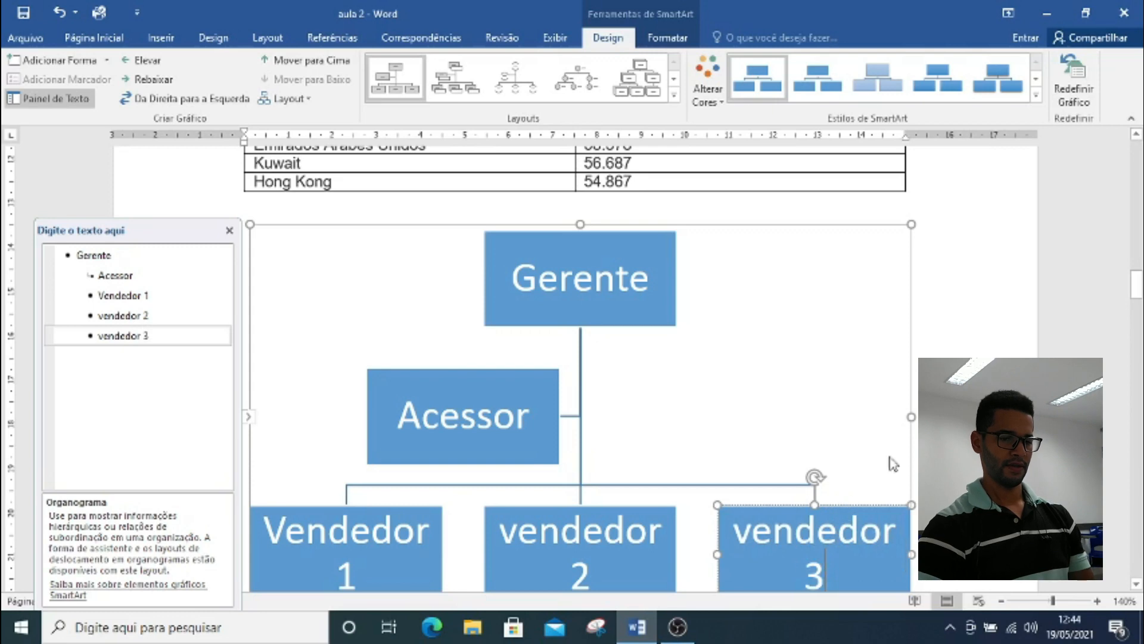
pyautogui.click(978, 381)
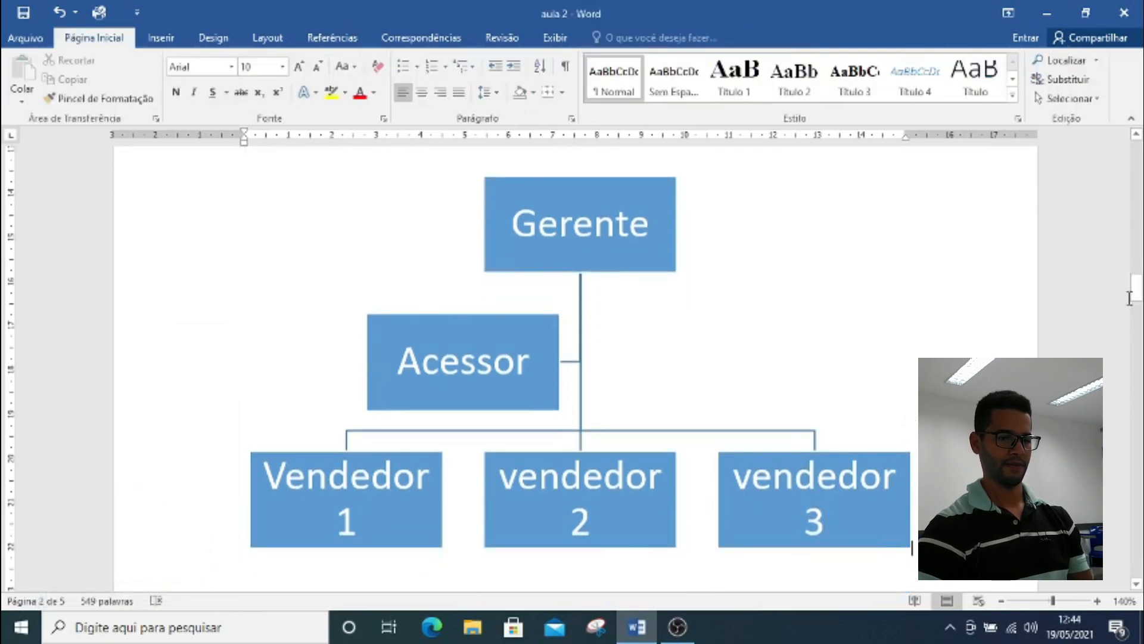
# Add several blank lines between the GDP table and the organization chart to make room for a chart
pyautogui.moveTo(1135, 301); pyautogui.dragTo(1138, 303)
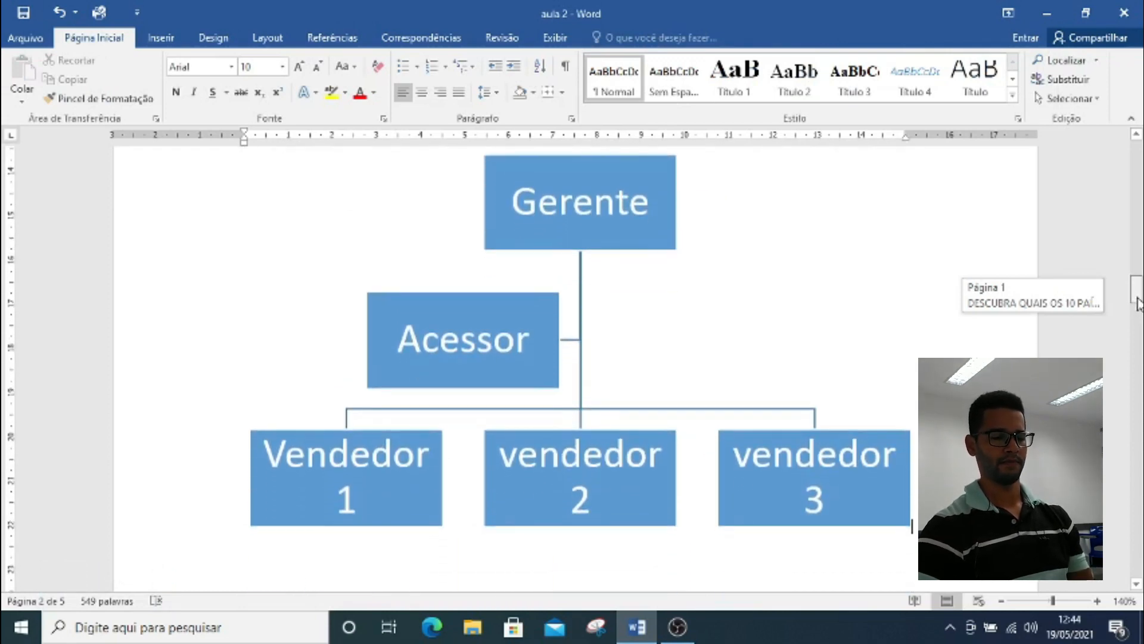
pyautogui.moveTo(1138, 303); pyautogui.dragTo(1138, 303)
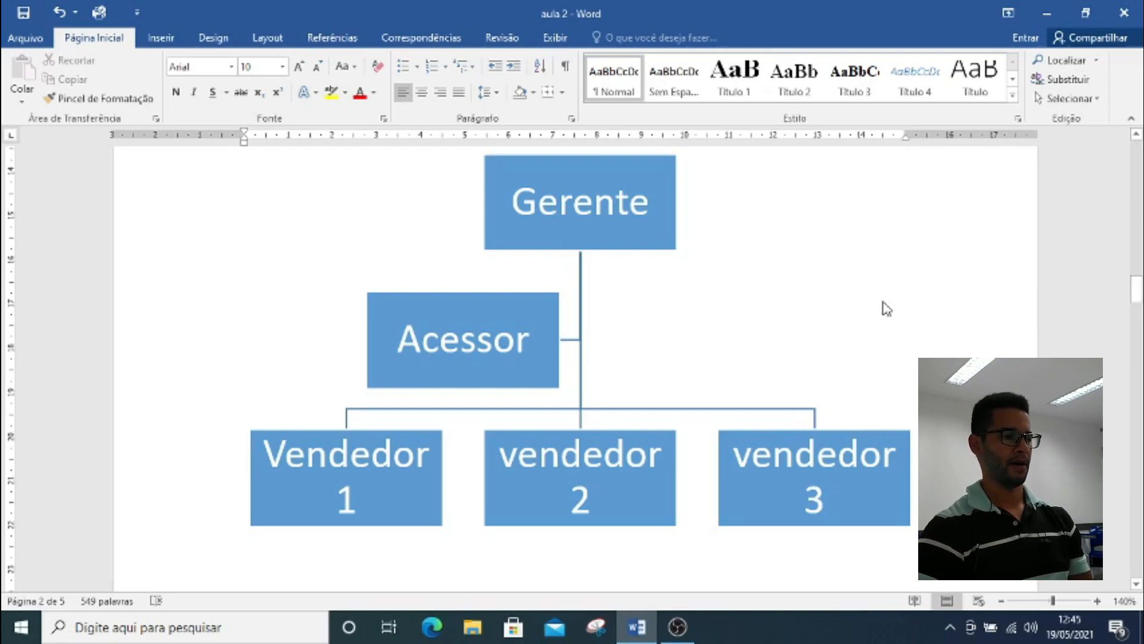
pyautogui.click(159, 40)
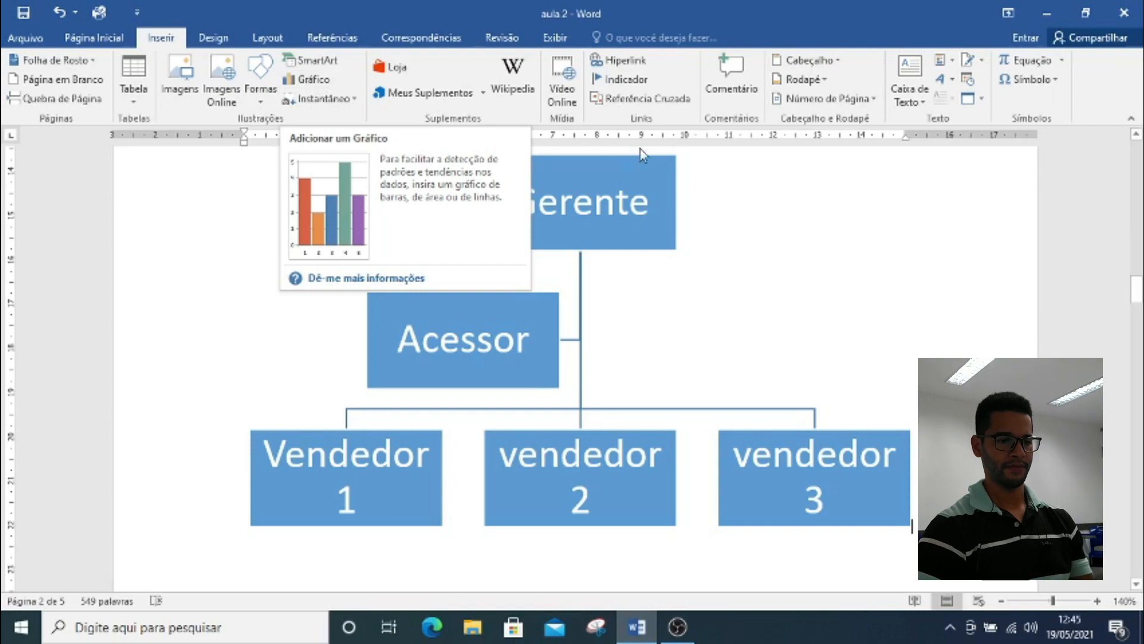
pyautogui.moveTo(1140, 301); pyautogui.dragTo(1139, 269)
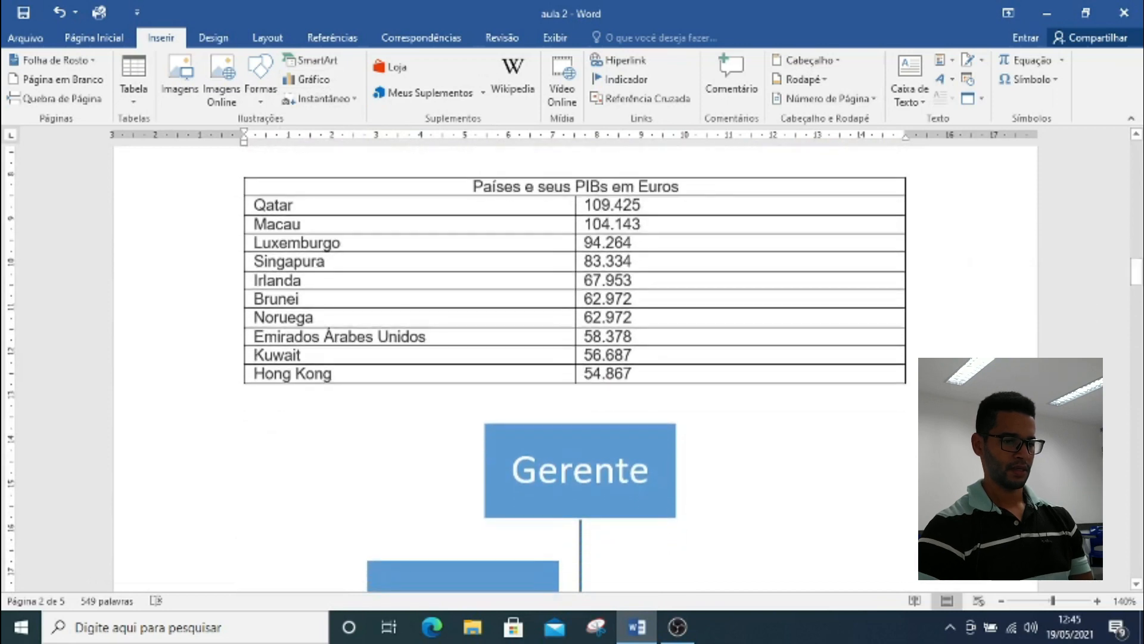
pyautogui.press('Return')
pyautogui.press('Return')
pyautogui.press('Return')
pyautogui.press('Return')
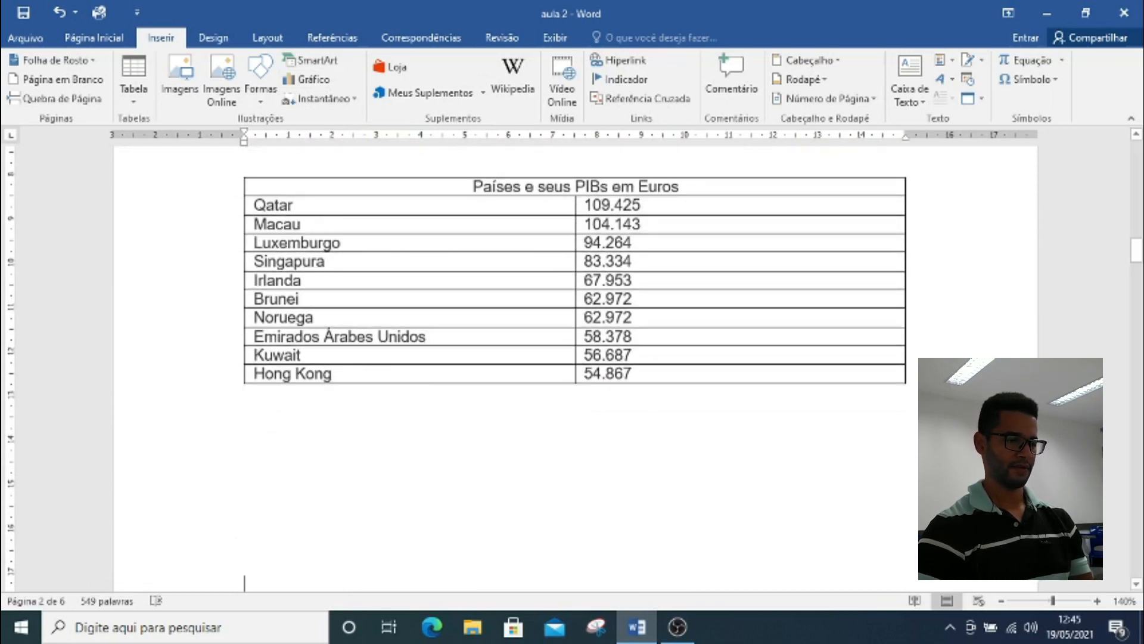
pyautogui.scroll(-1, 949, 351)
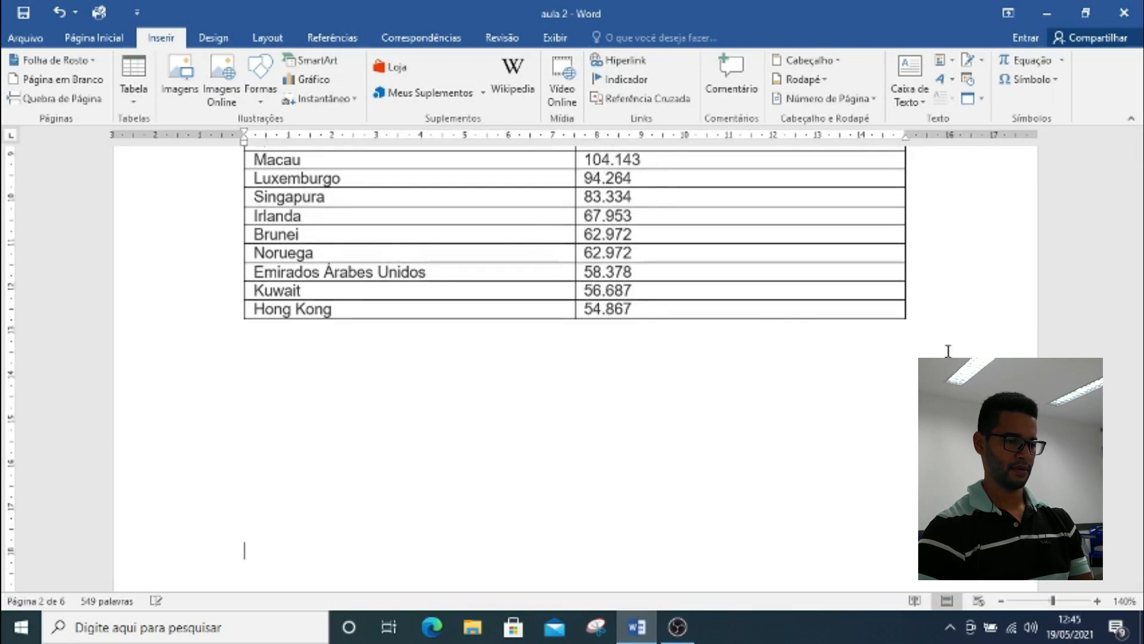
# Start inserting a chart on the blank line below the GDP table and preview the line, pie, column, area and bar chart types
pyautogui.click(269, 367)
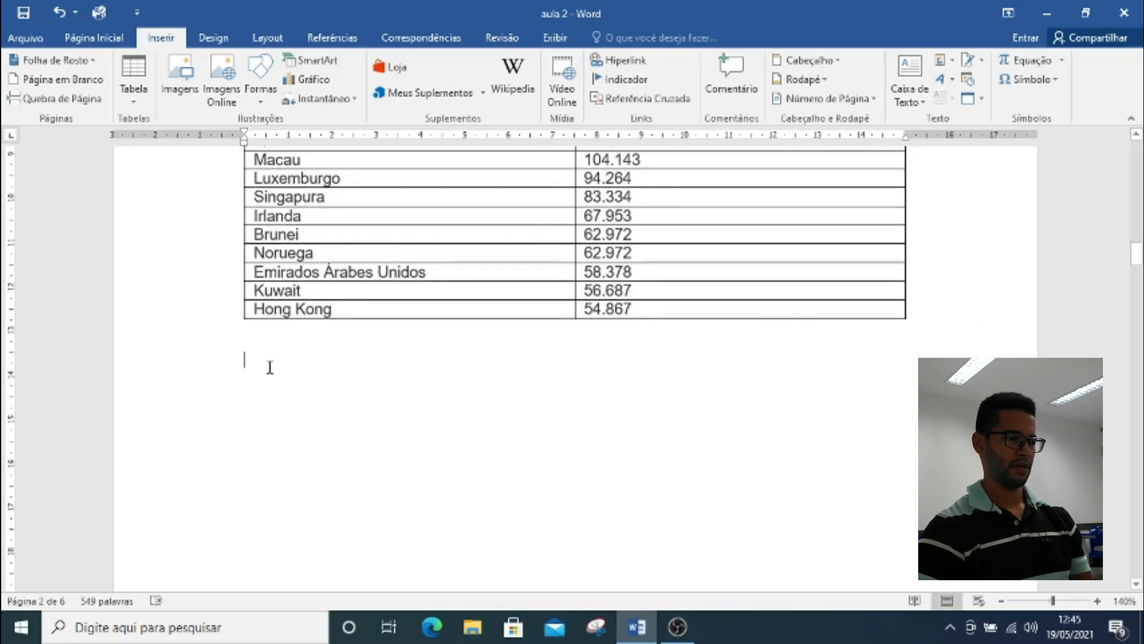
pyautogui.click(325, 80)
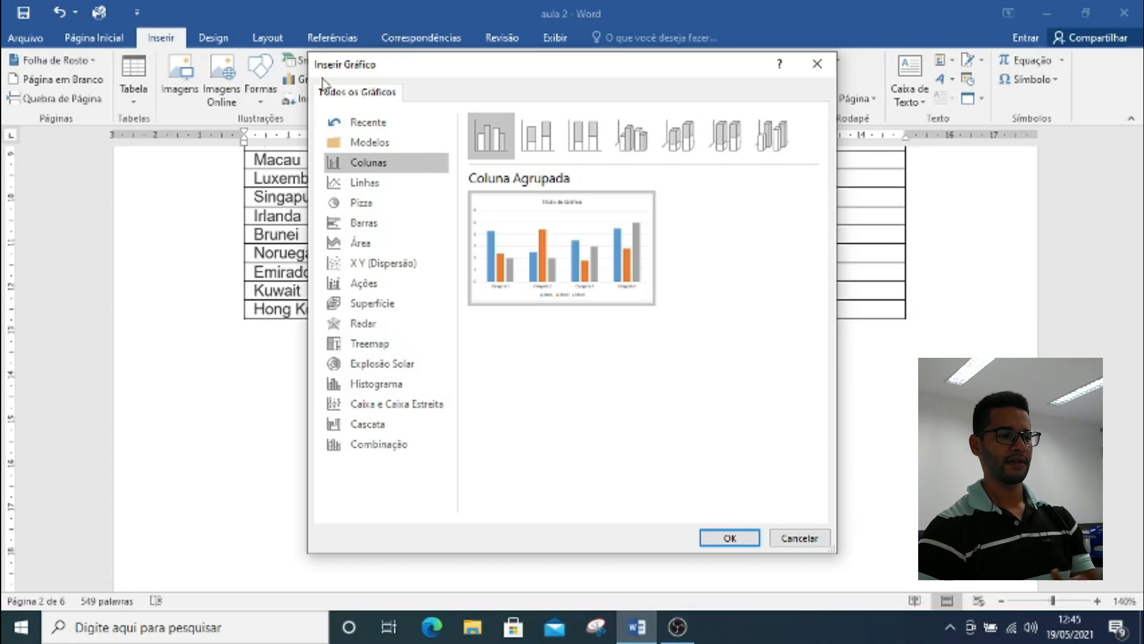
pyautogui.click(428, 189)
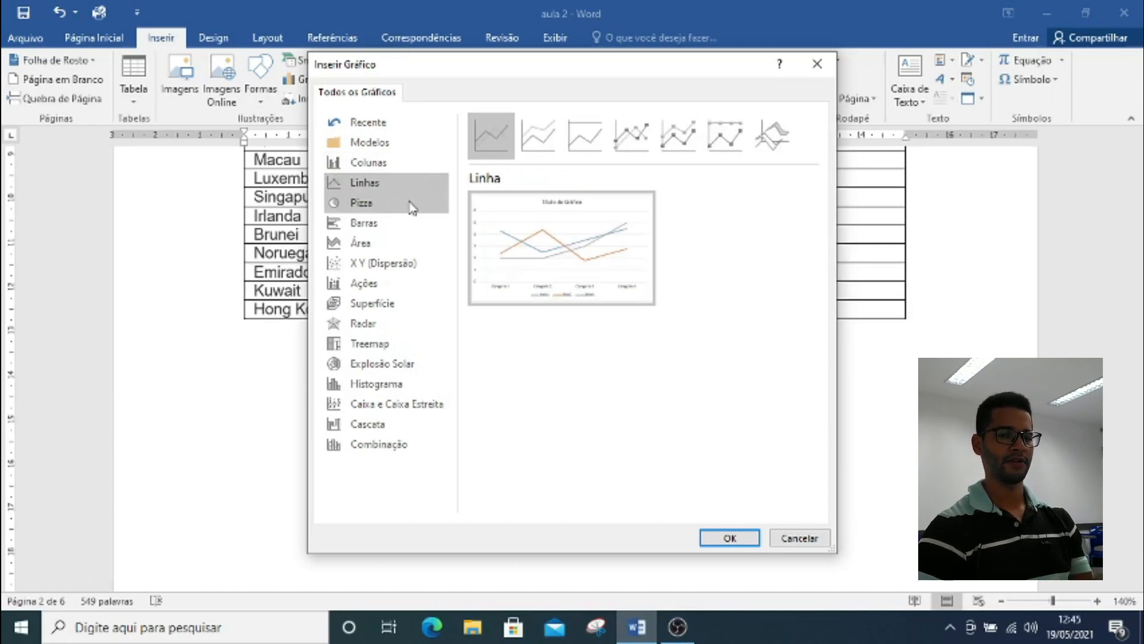
pyautogui.click(411, 205)
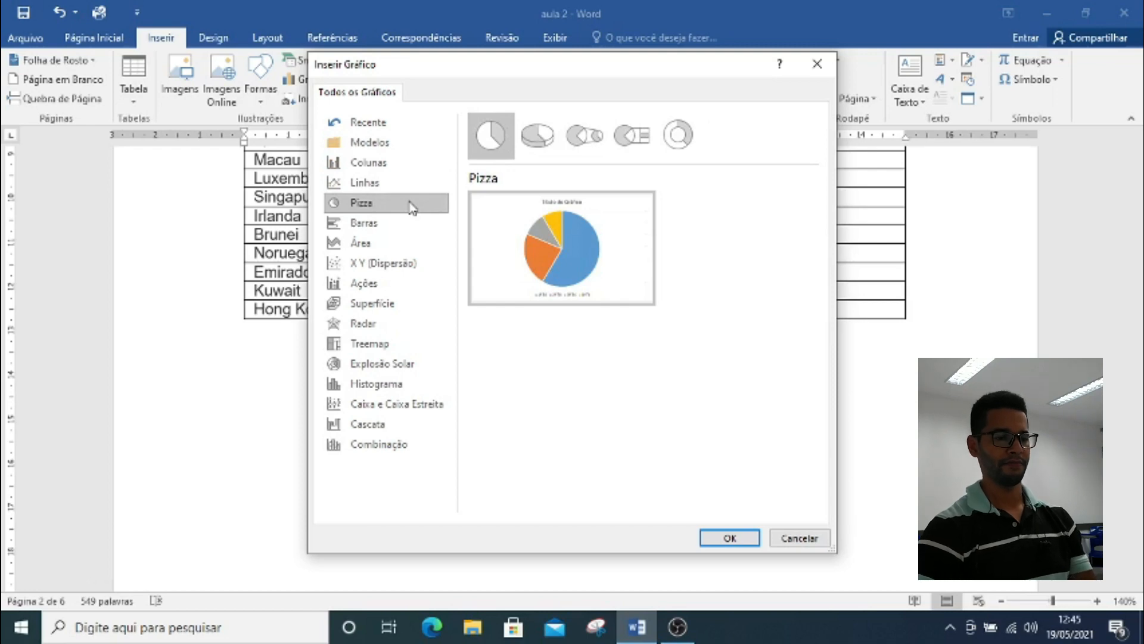
pyautogui.click(410, 168)
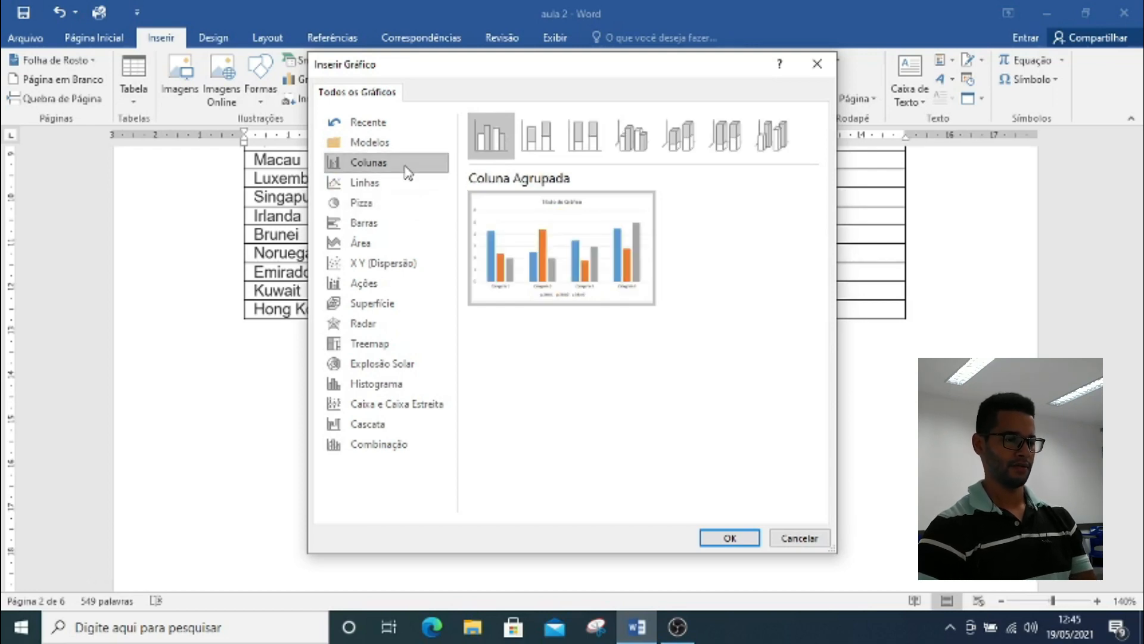
pyautogui.click(404, 190)
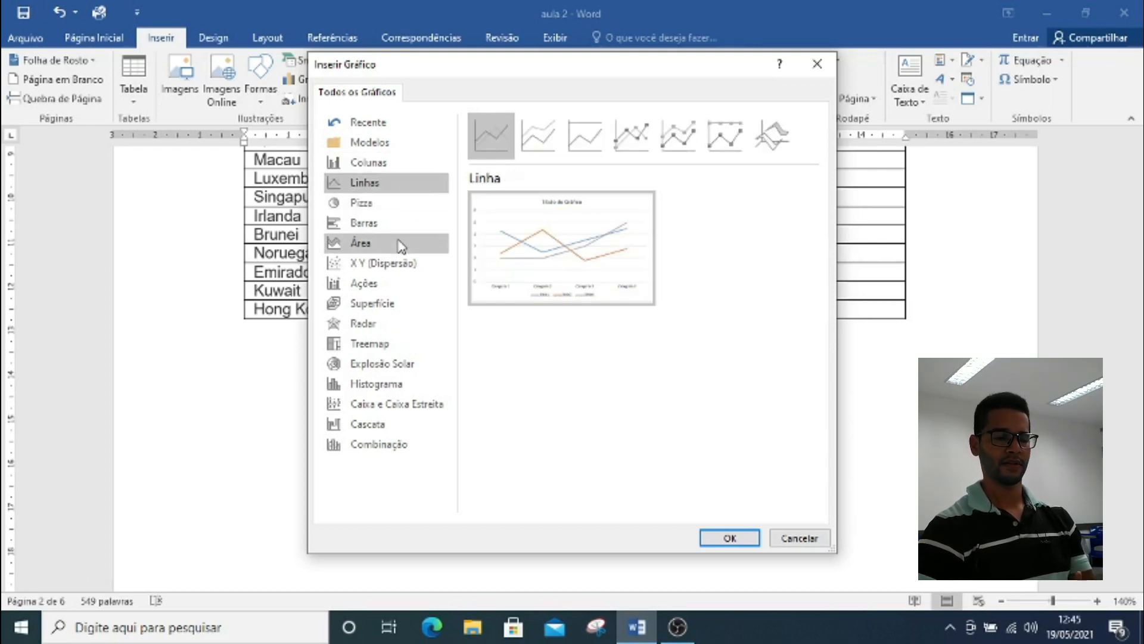
pyautogui.click(400, 244)
pyautogui.click(407, 223)
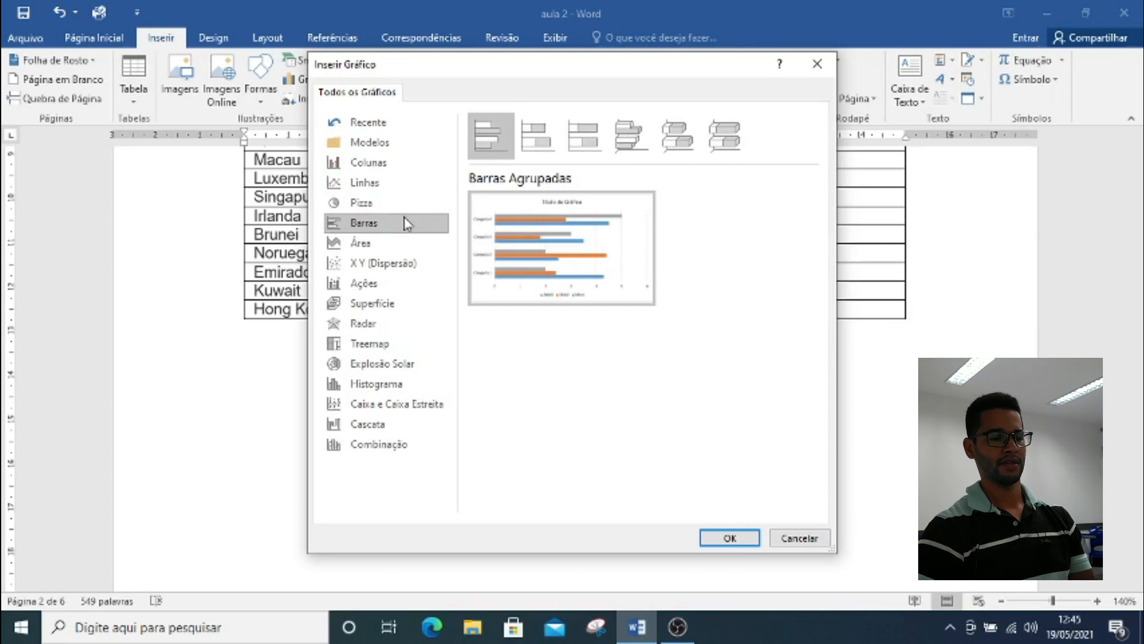
pyautogui.click(401, 209)
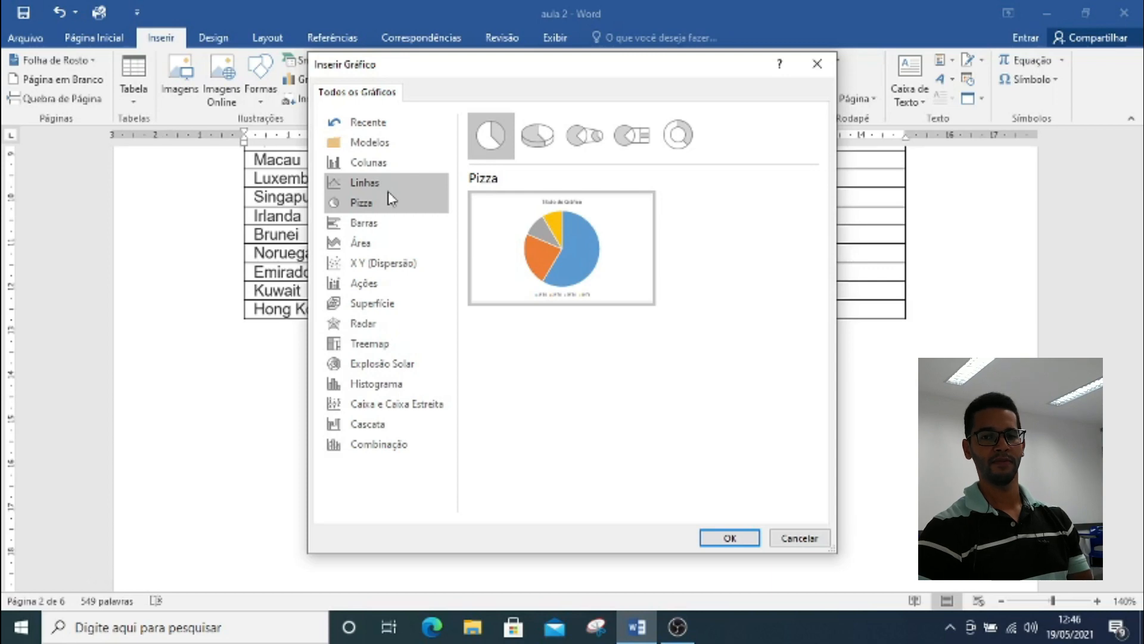
# Insert a clustered column chart (Coluna Agrupada) with its default sample data below the GDP table
pyautogui.click(393, 174)
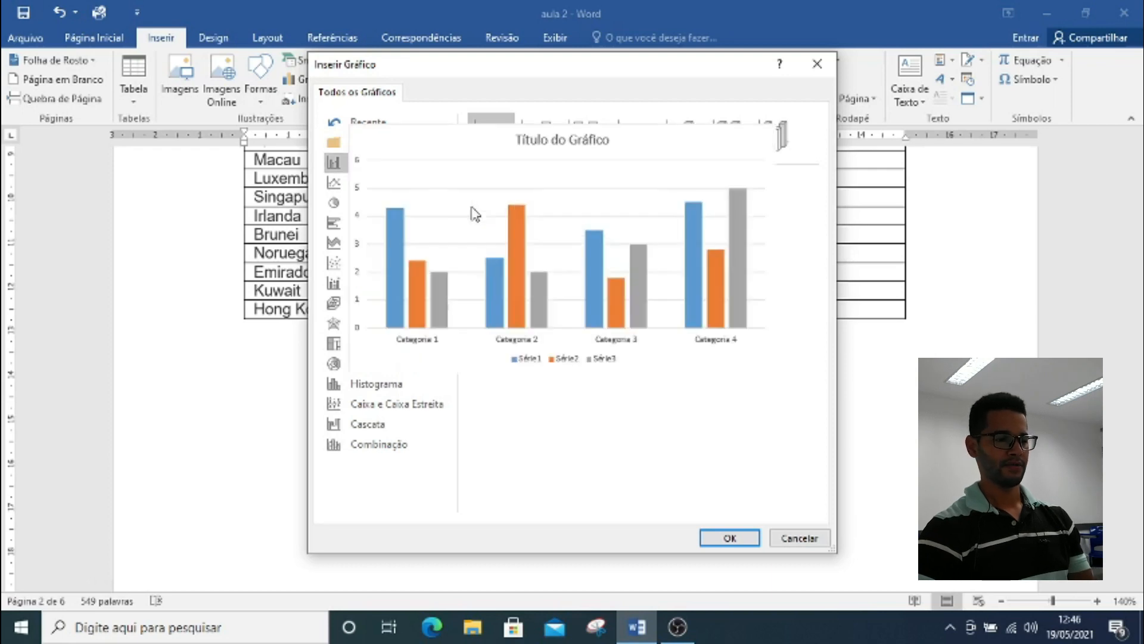
pyautogui.moveTo(562, 212)
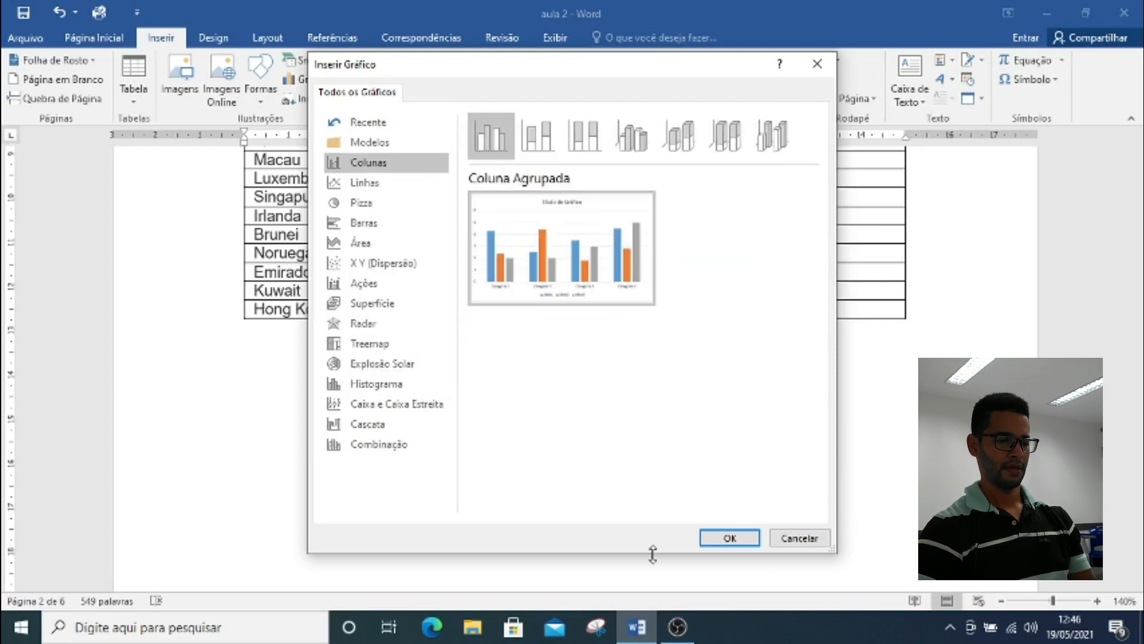
pyautogui.click(704, 543)
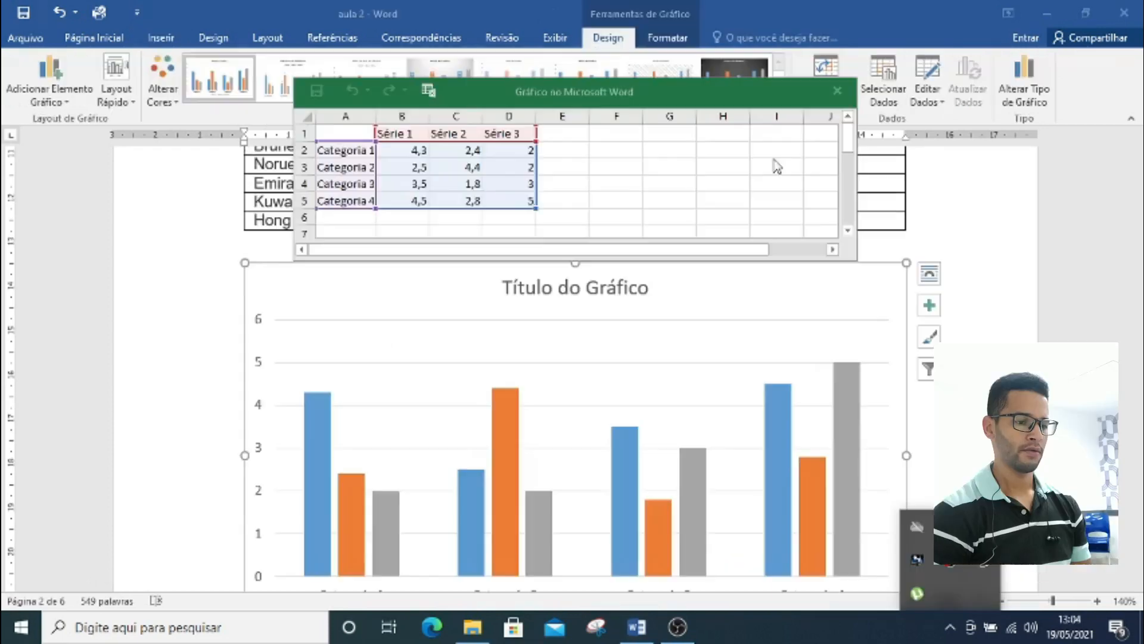